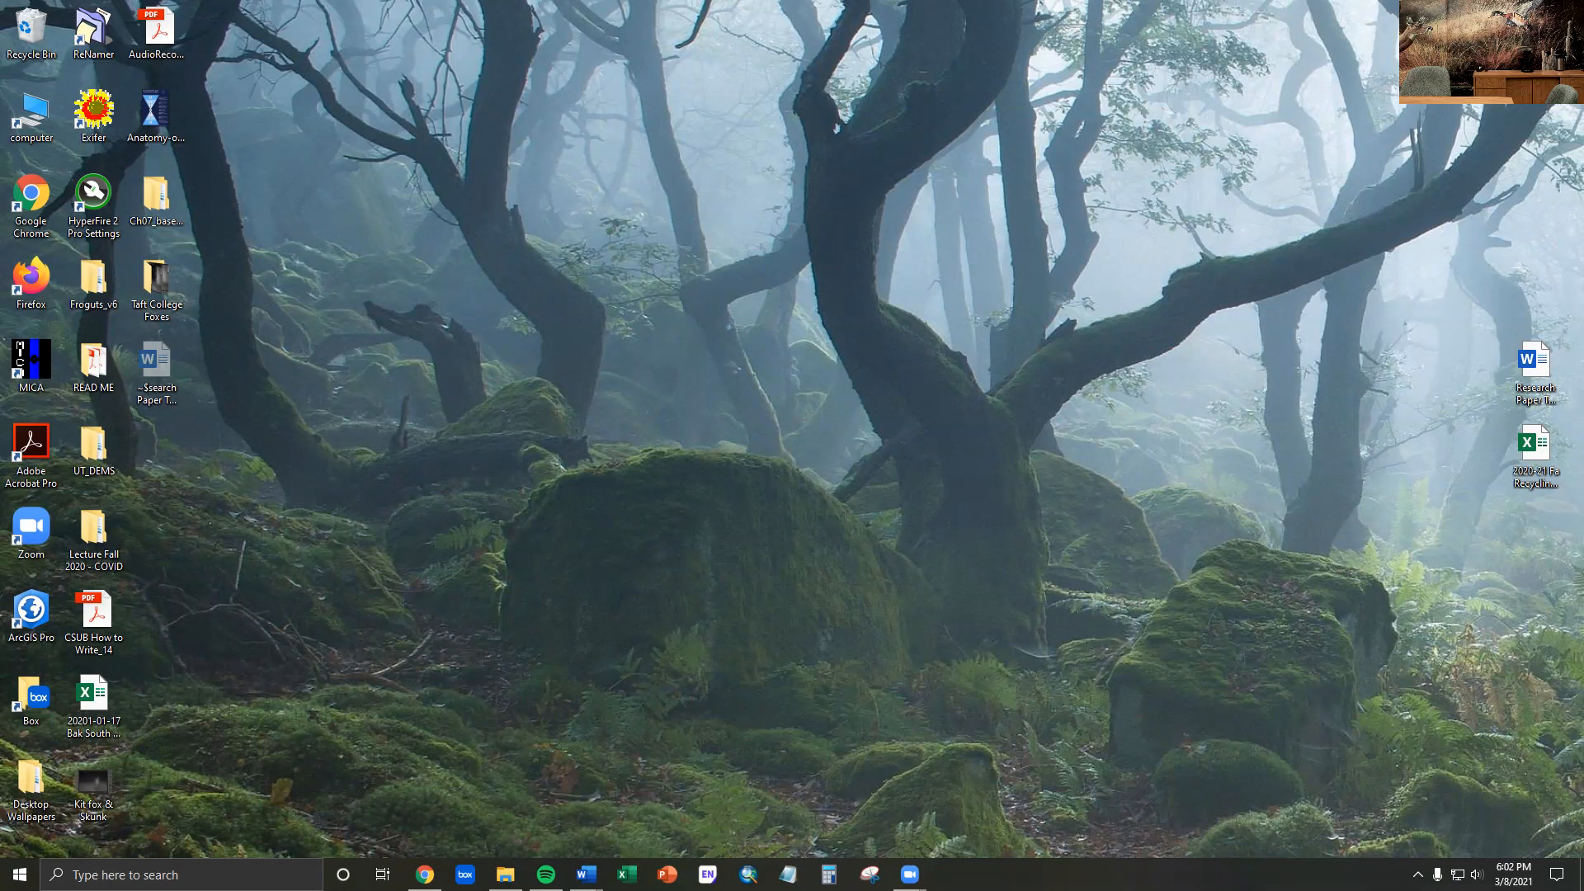
- Open the Research Paper Template document and review its section headings from Title to Literature Cited
double_click(1536, 363)
scroll(528, 437, "up", 5)
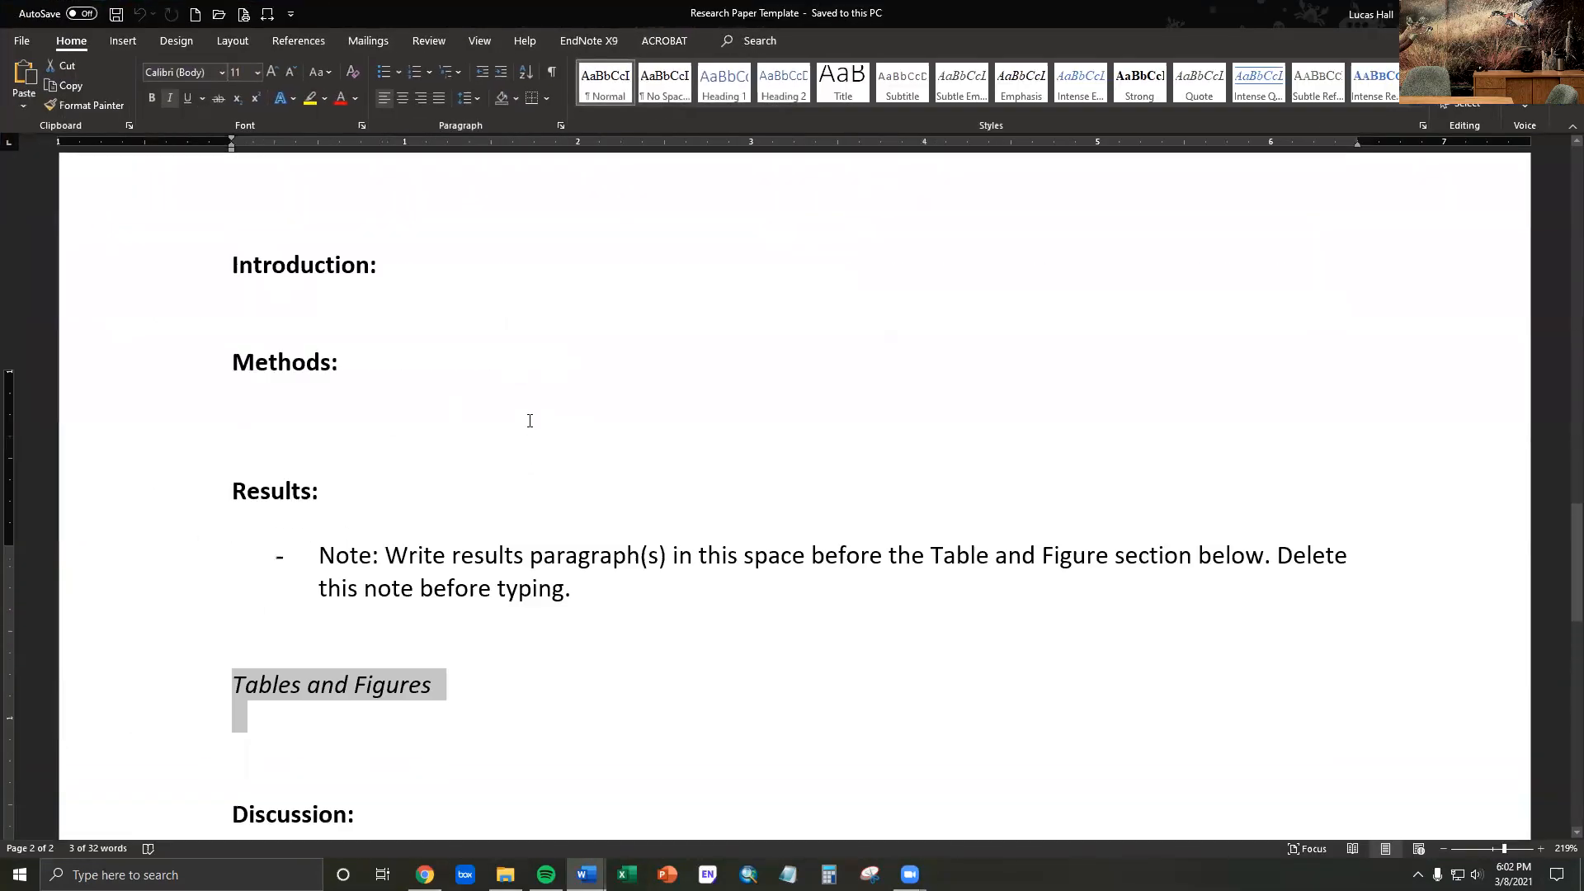
scroll(532, 429, "up", 10)
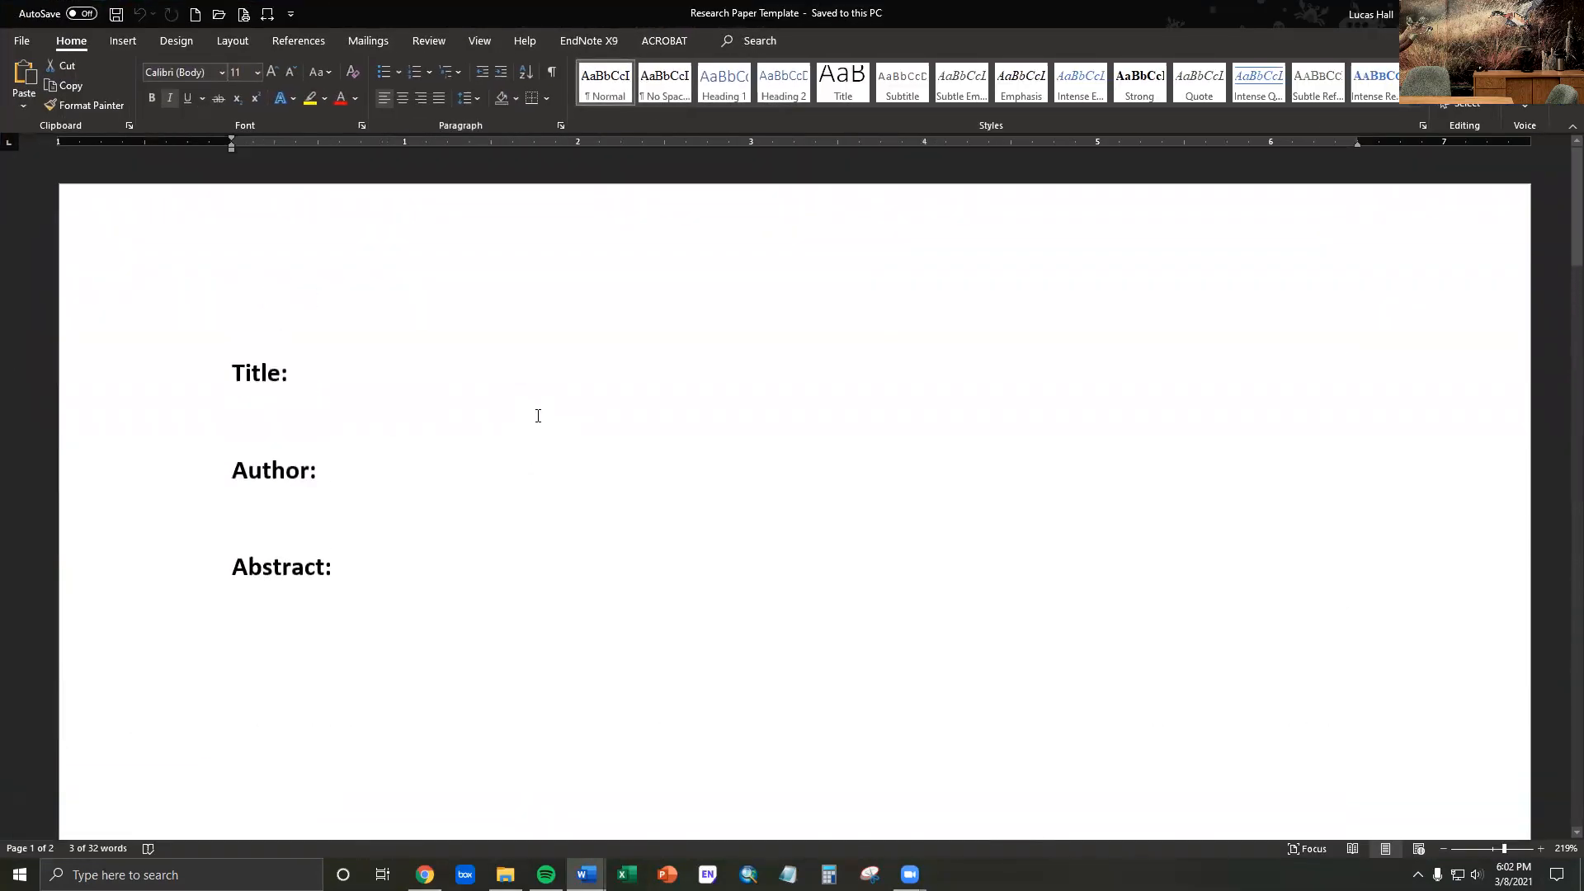
scroll(537, 448, "down", 12)
scroll(523, 436, "up", 2)
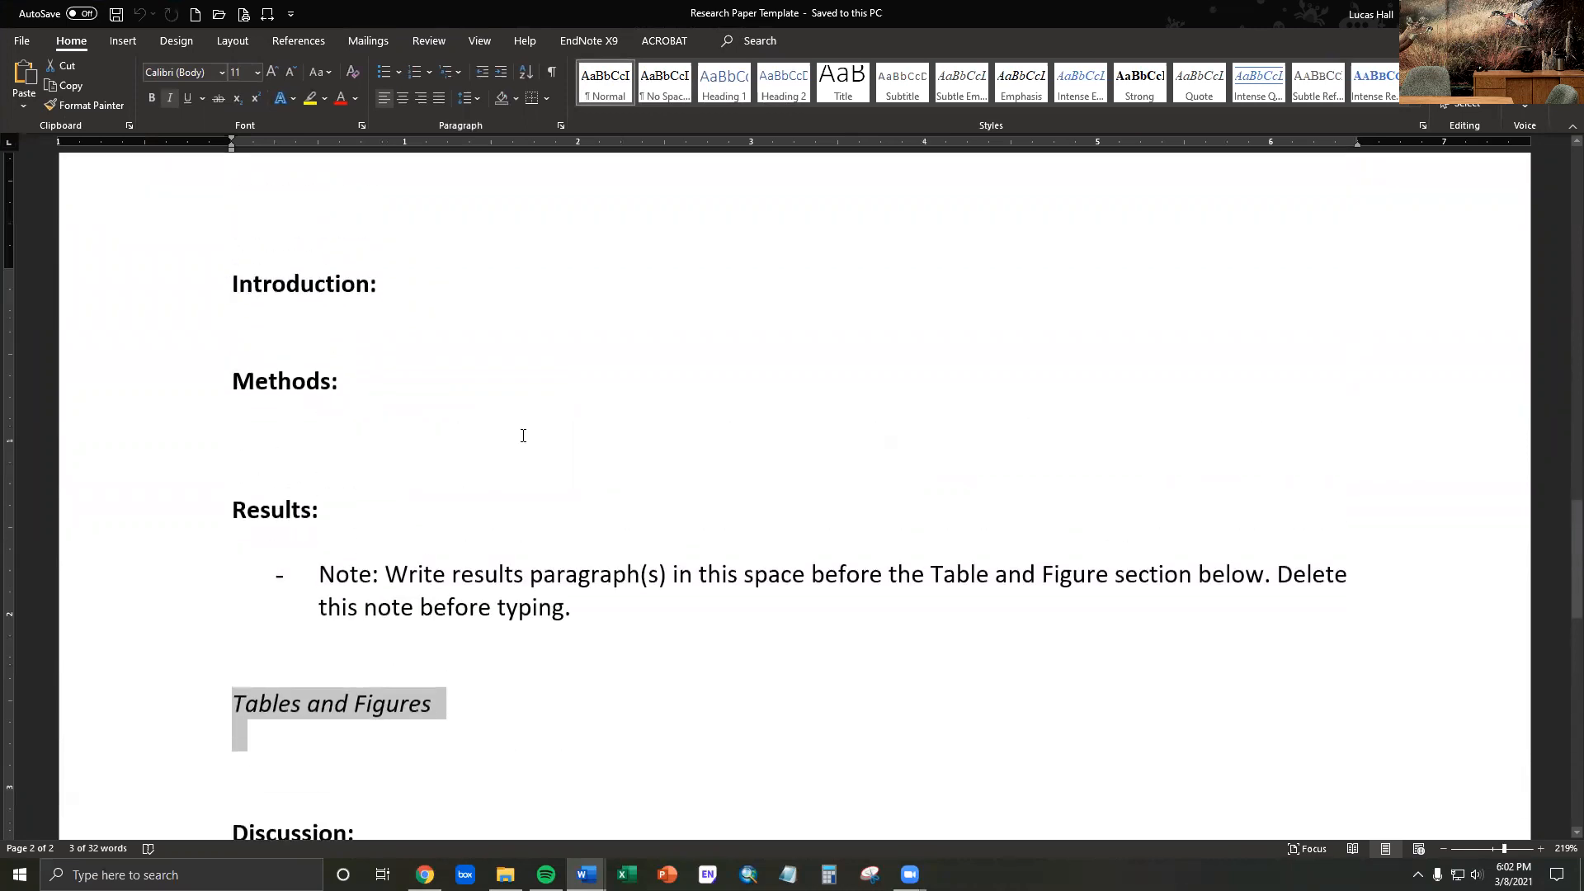
scroll(373, 407, "down", 3)
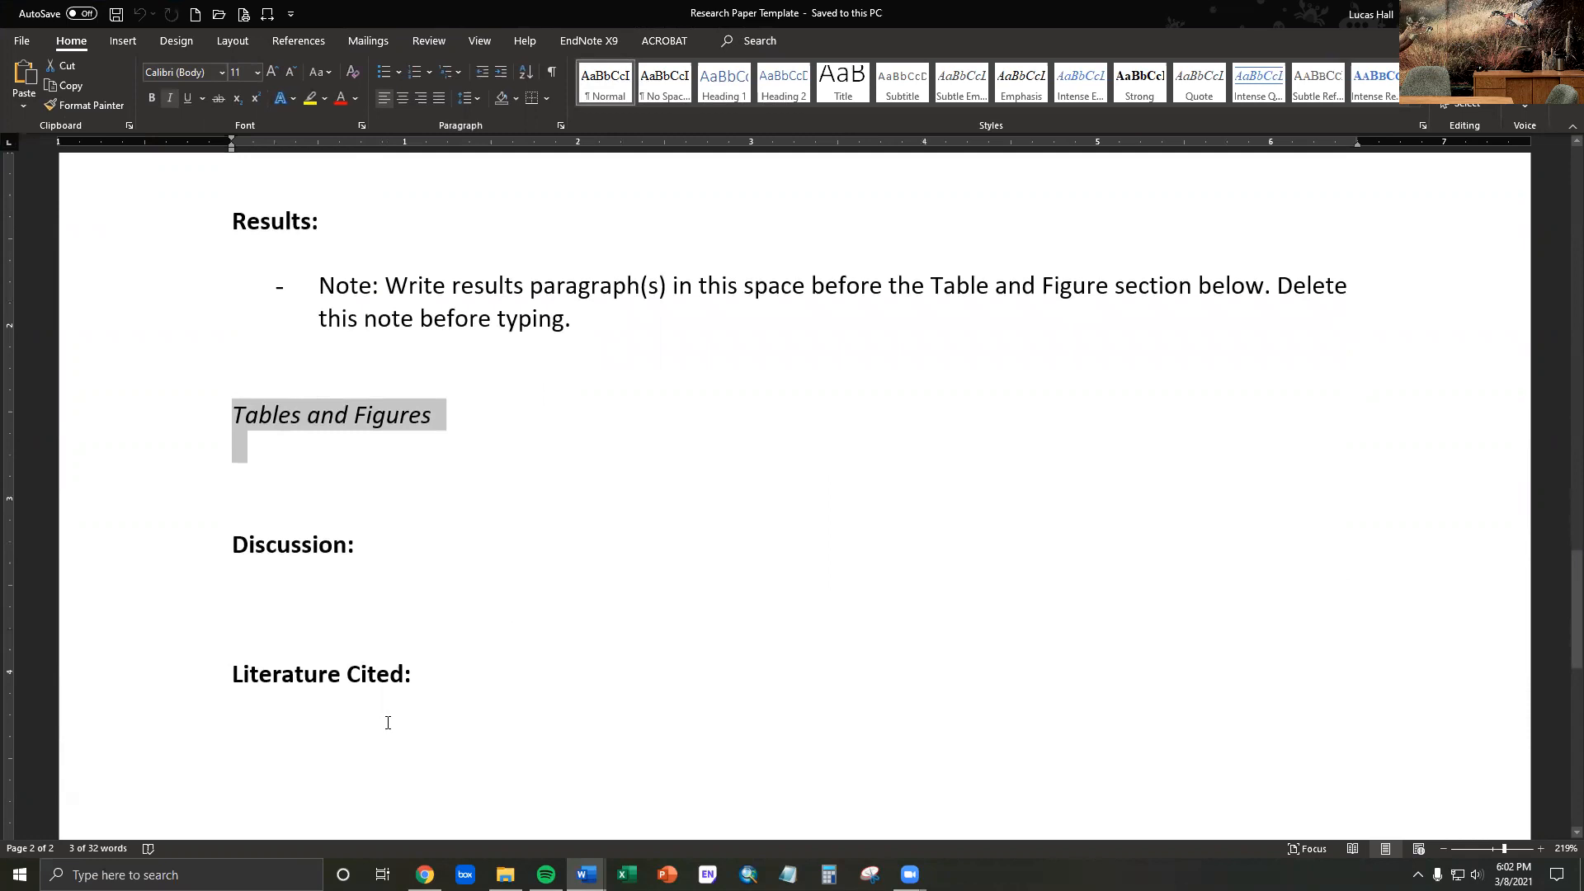
- Highlight the Tables and Figures heading and the note under Results to examine where each belongs
left_click(296, 423)
left_click_drag(232, 416, 431, 423)
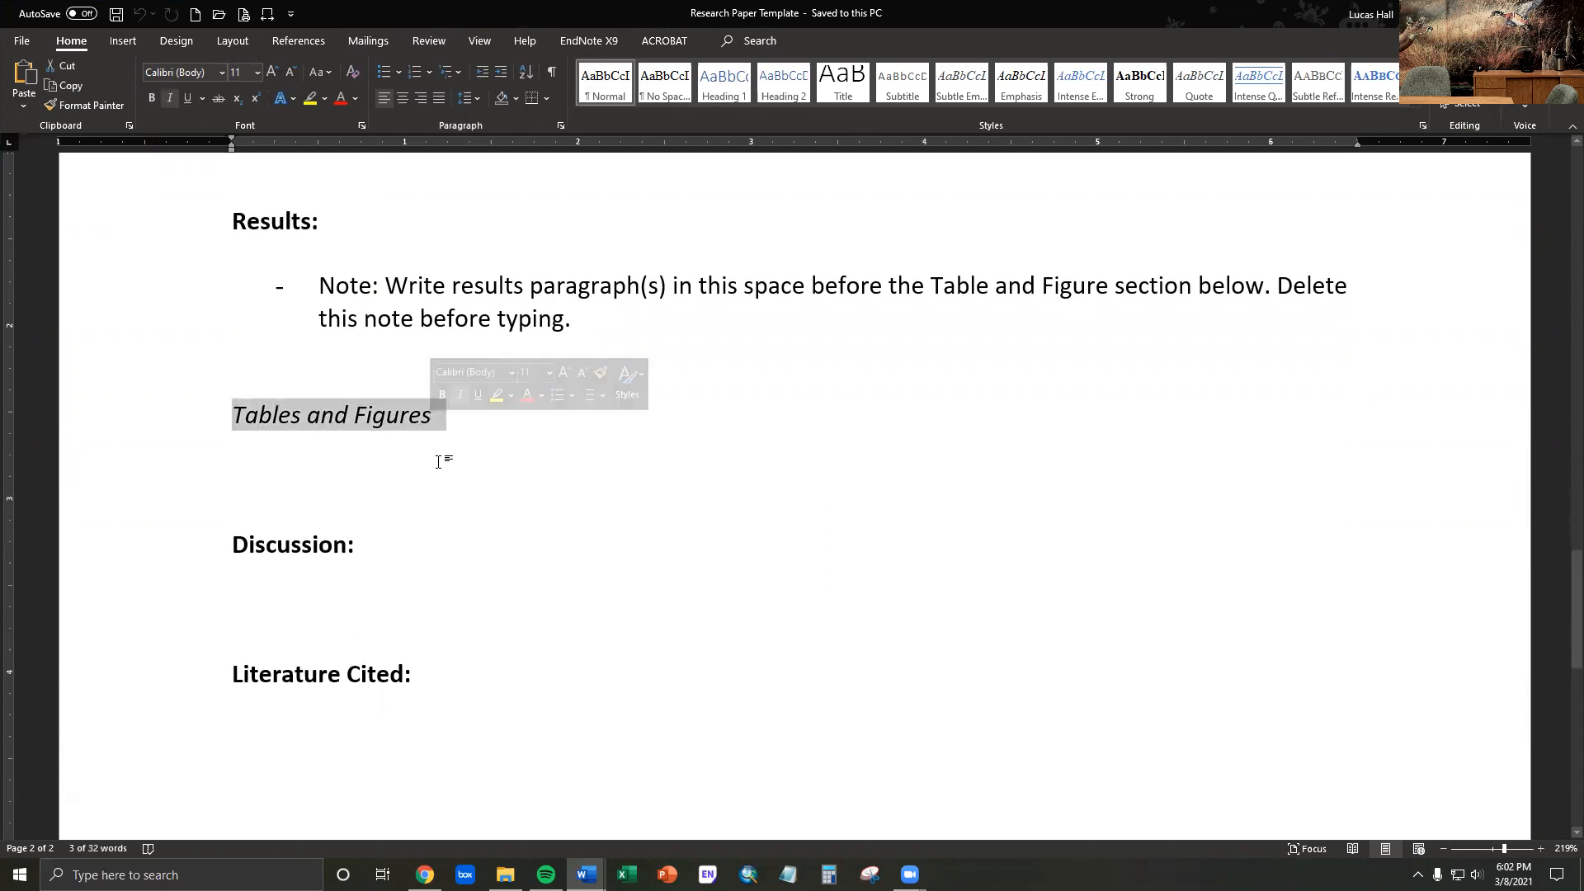
left_click_drag(318, 285, 580, 320)
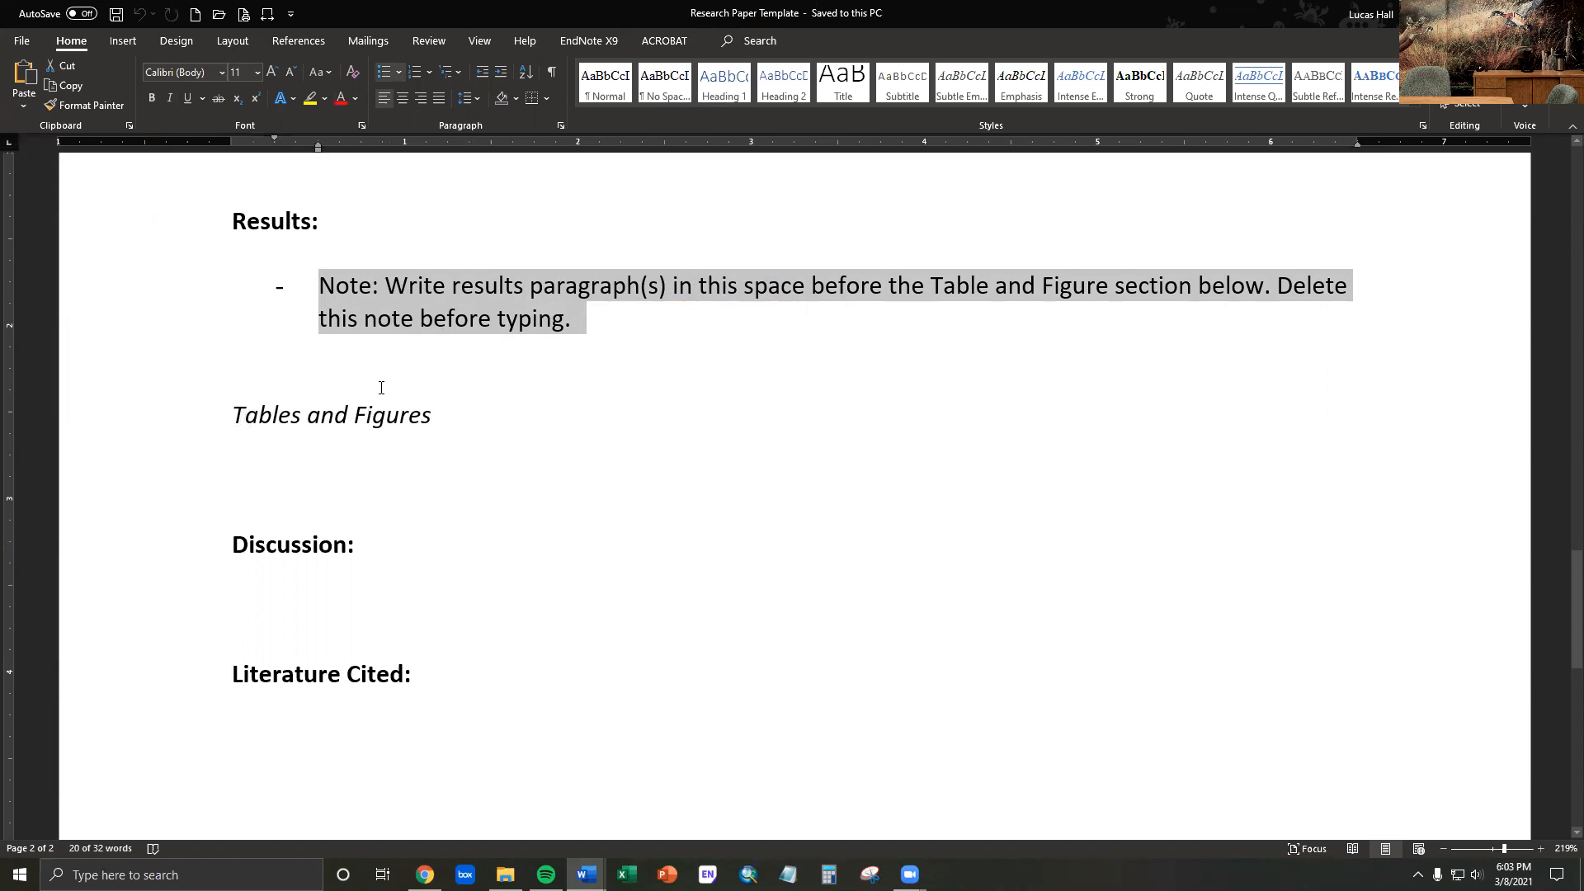
- Restore the Research Paper Template window from full screen and move it off this display
left_click_drag(1048, 15, 1036, 144)
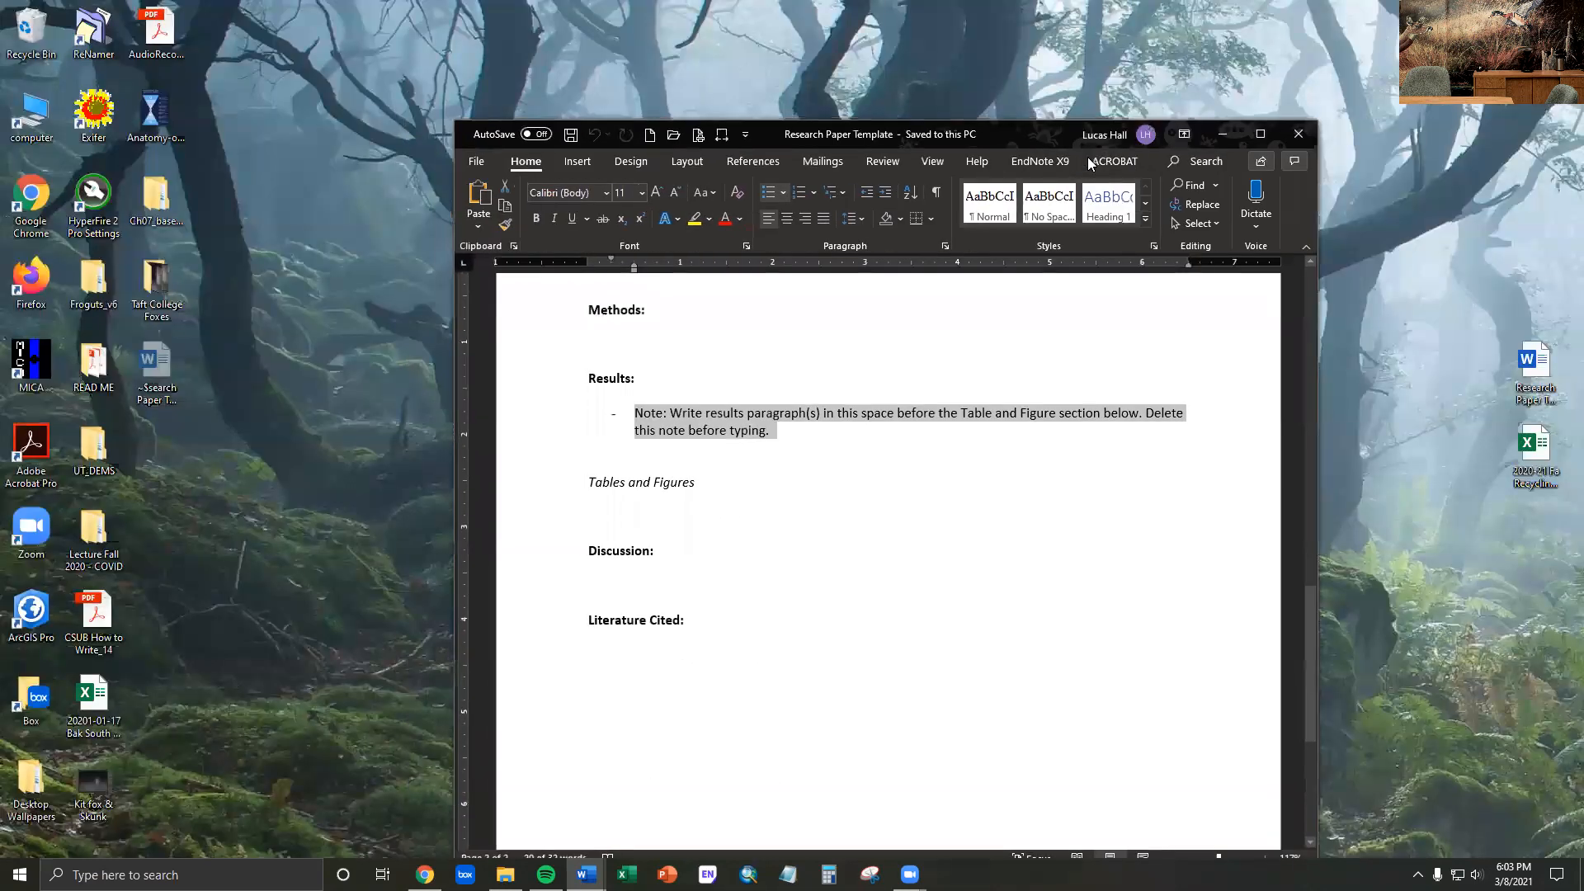
left_click_drag(1088, 163, 1583, 182)
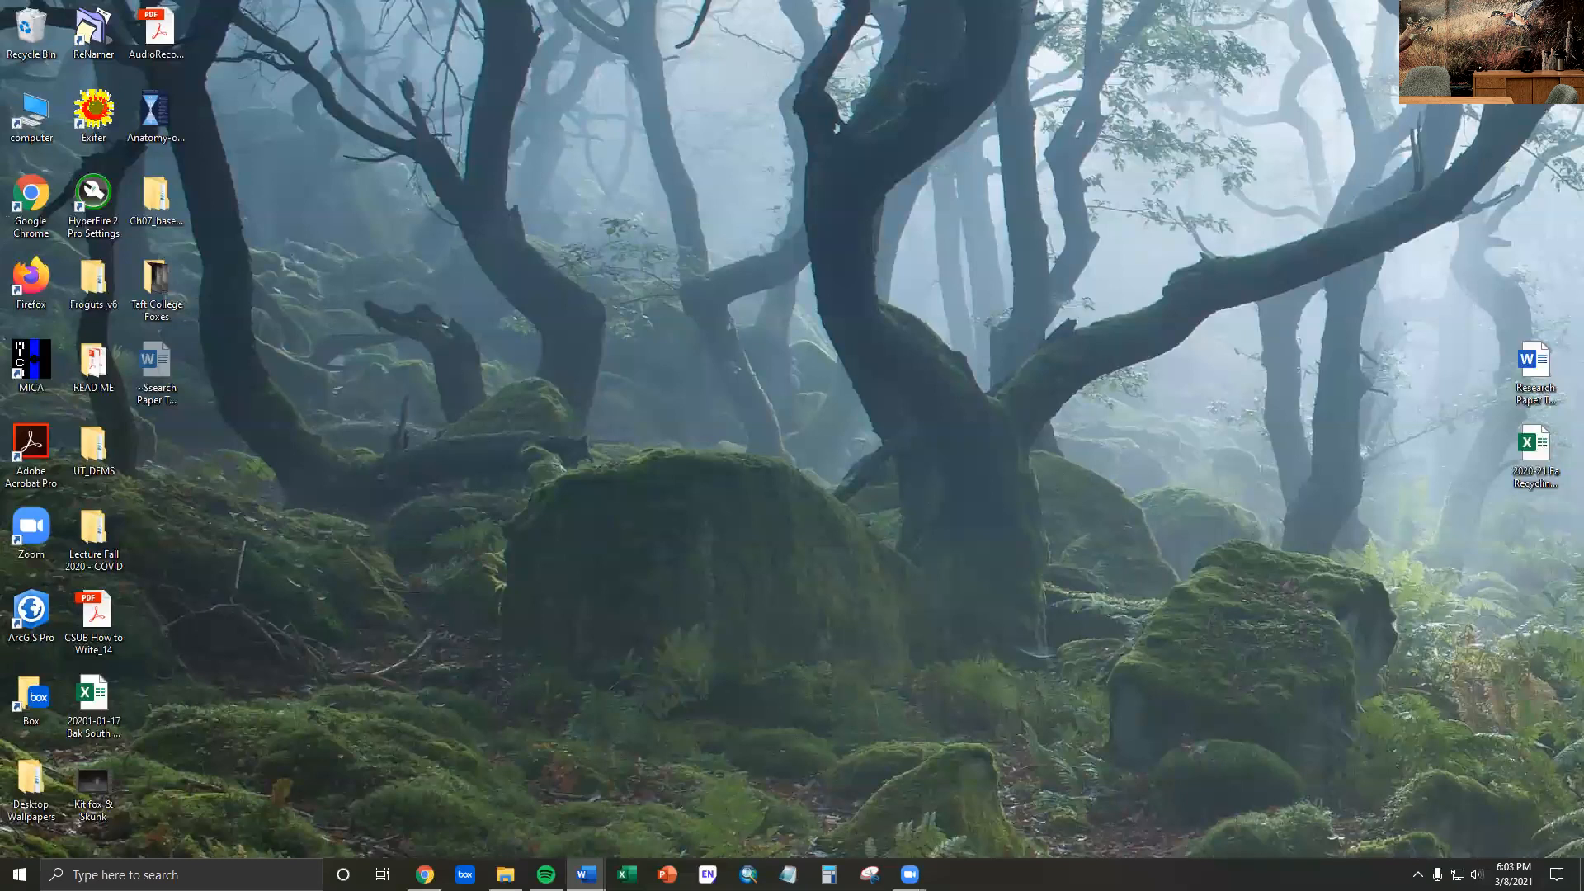
- Review the Data Presentation Lab instructions from Part 1 through the graphing steps in Part 2 to the example table and figure
scroll(789, 402, "down", 8)
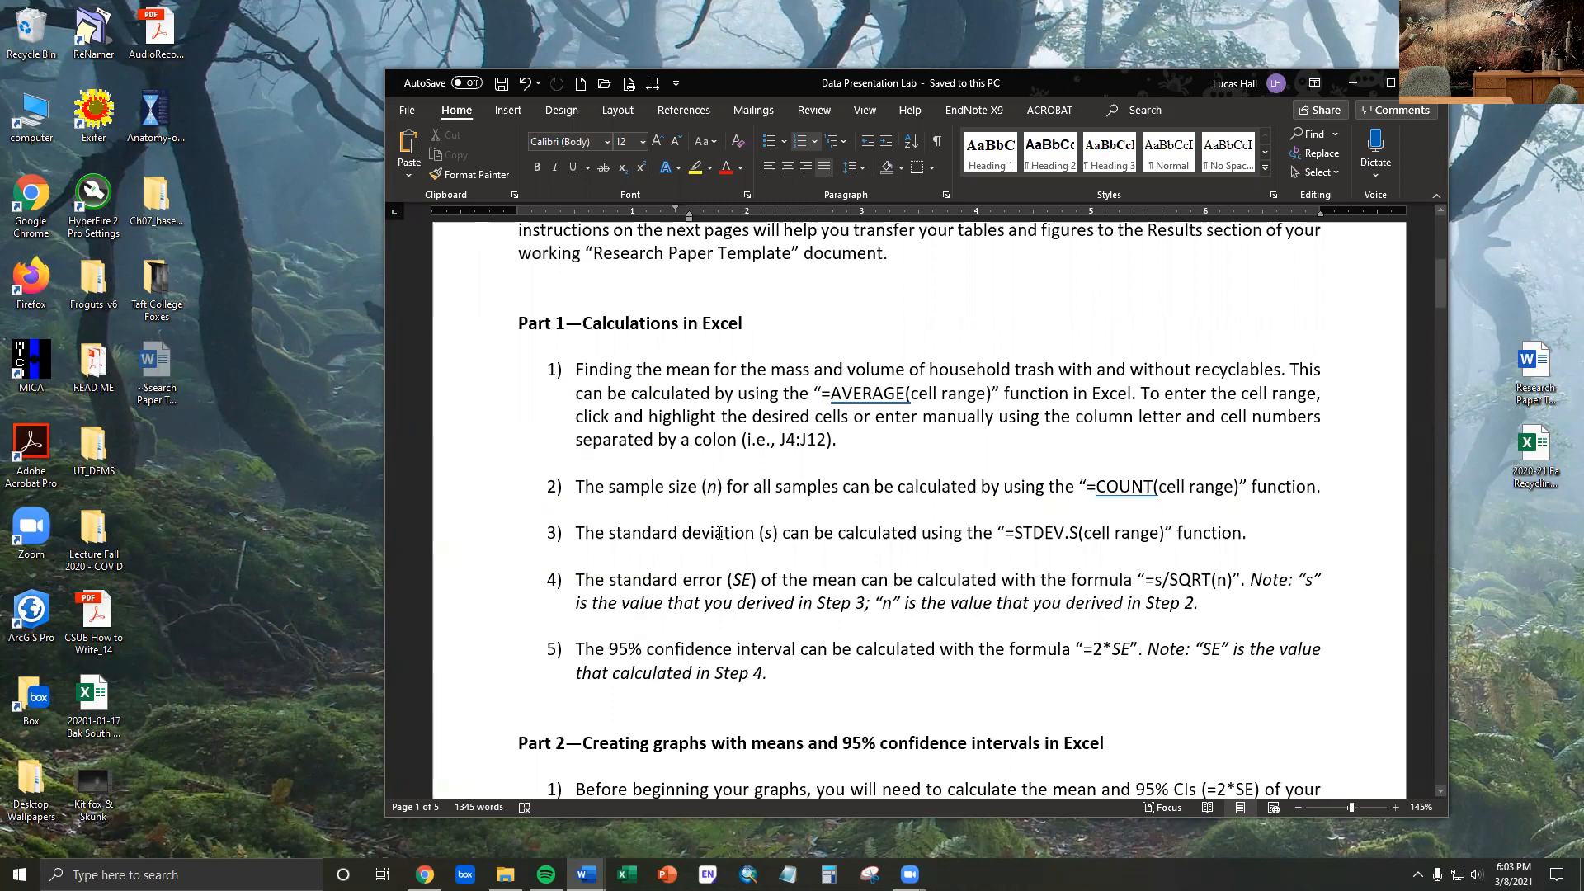
scroll(784, 445, "down", 5)
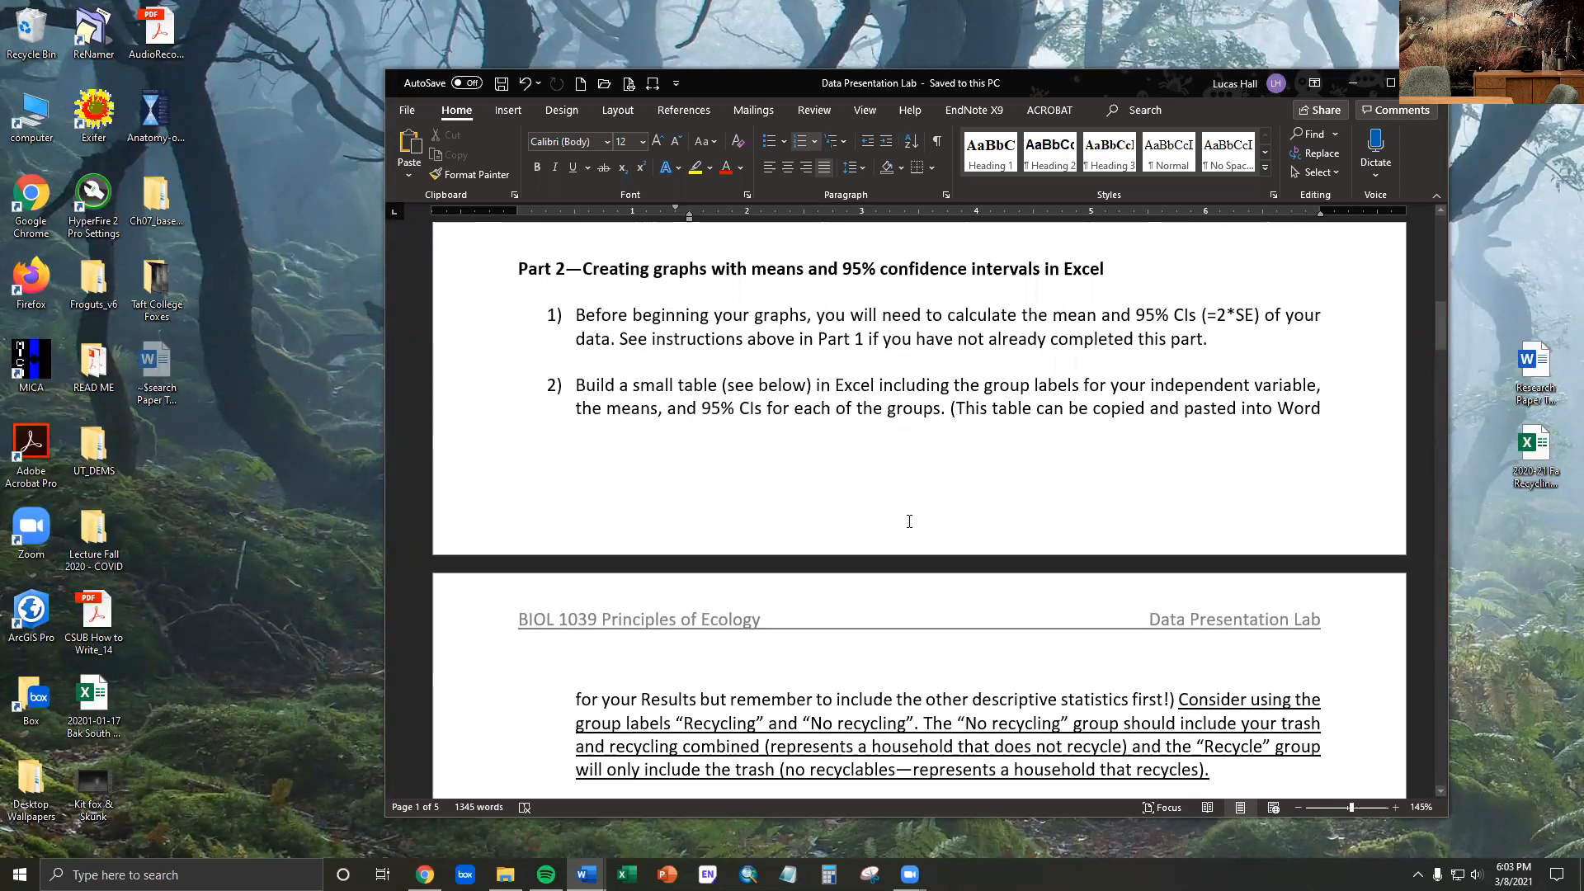
scroll(909, 522, "down", 10)
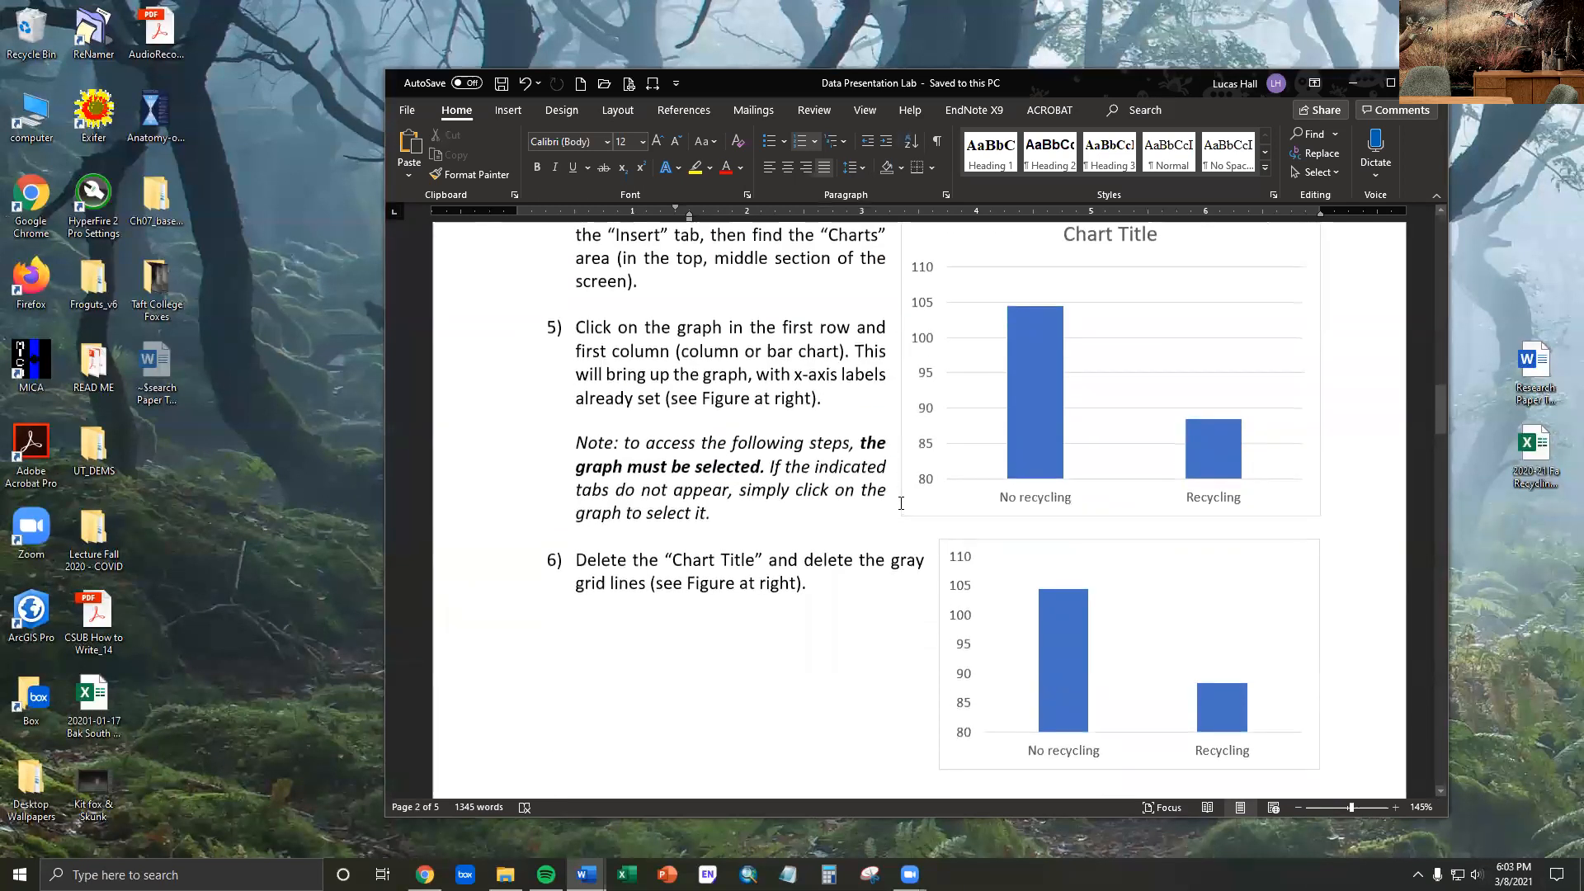
scroll(900, 503, "down", 2)
scroll(790, 418, "up", 8)
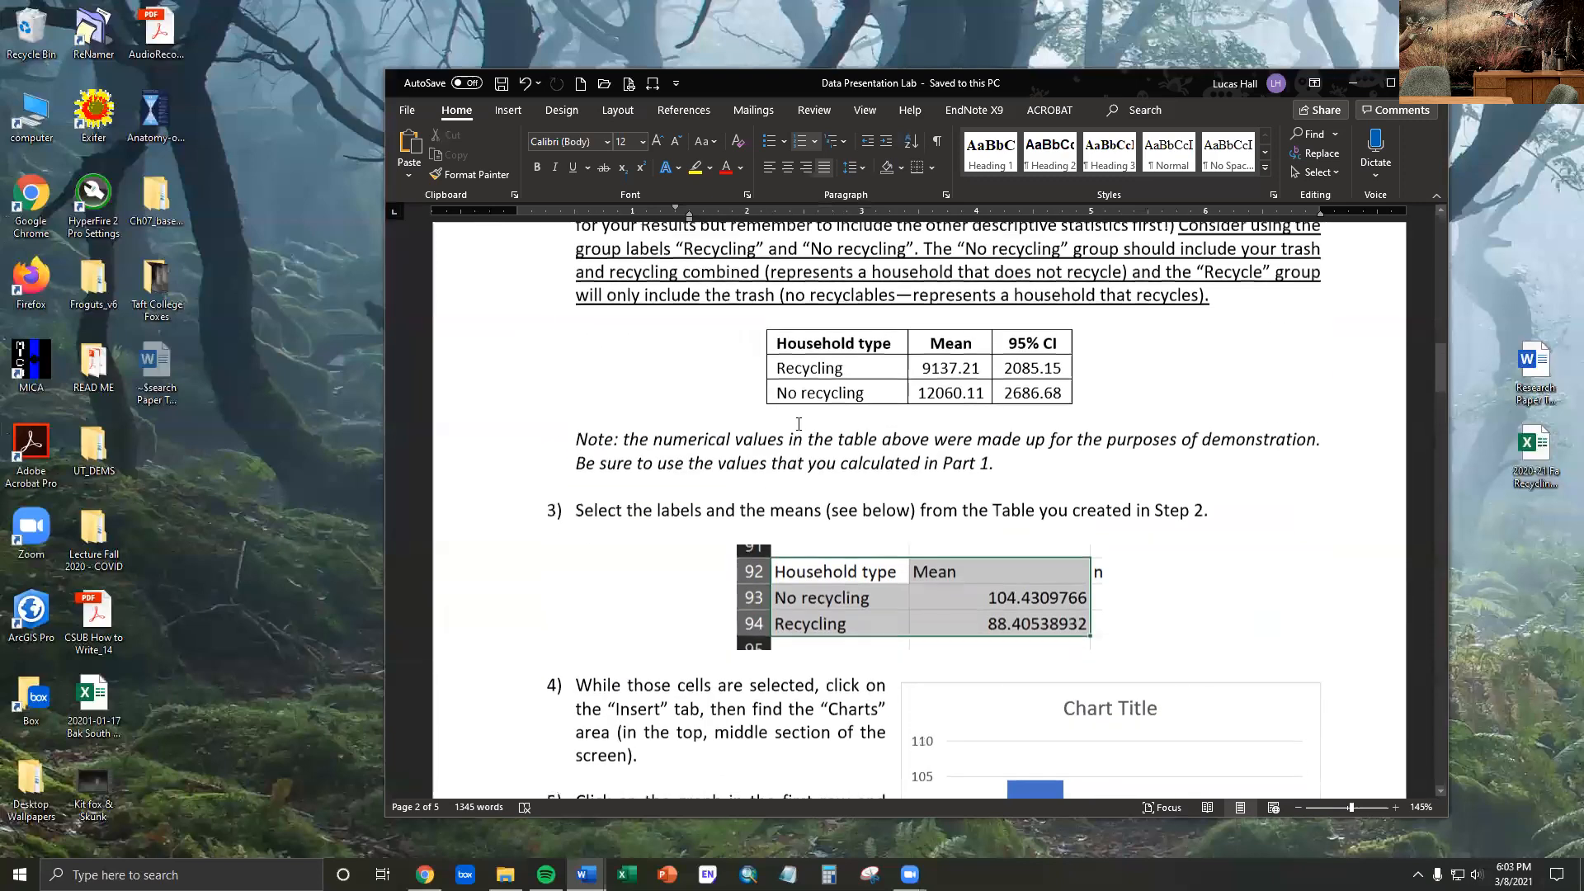
scroll(796, 421, "down", 9)
scroll(798, 424, "down", 12)
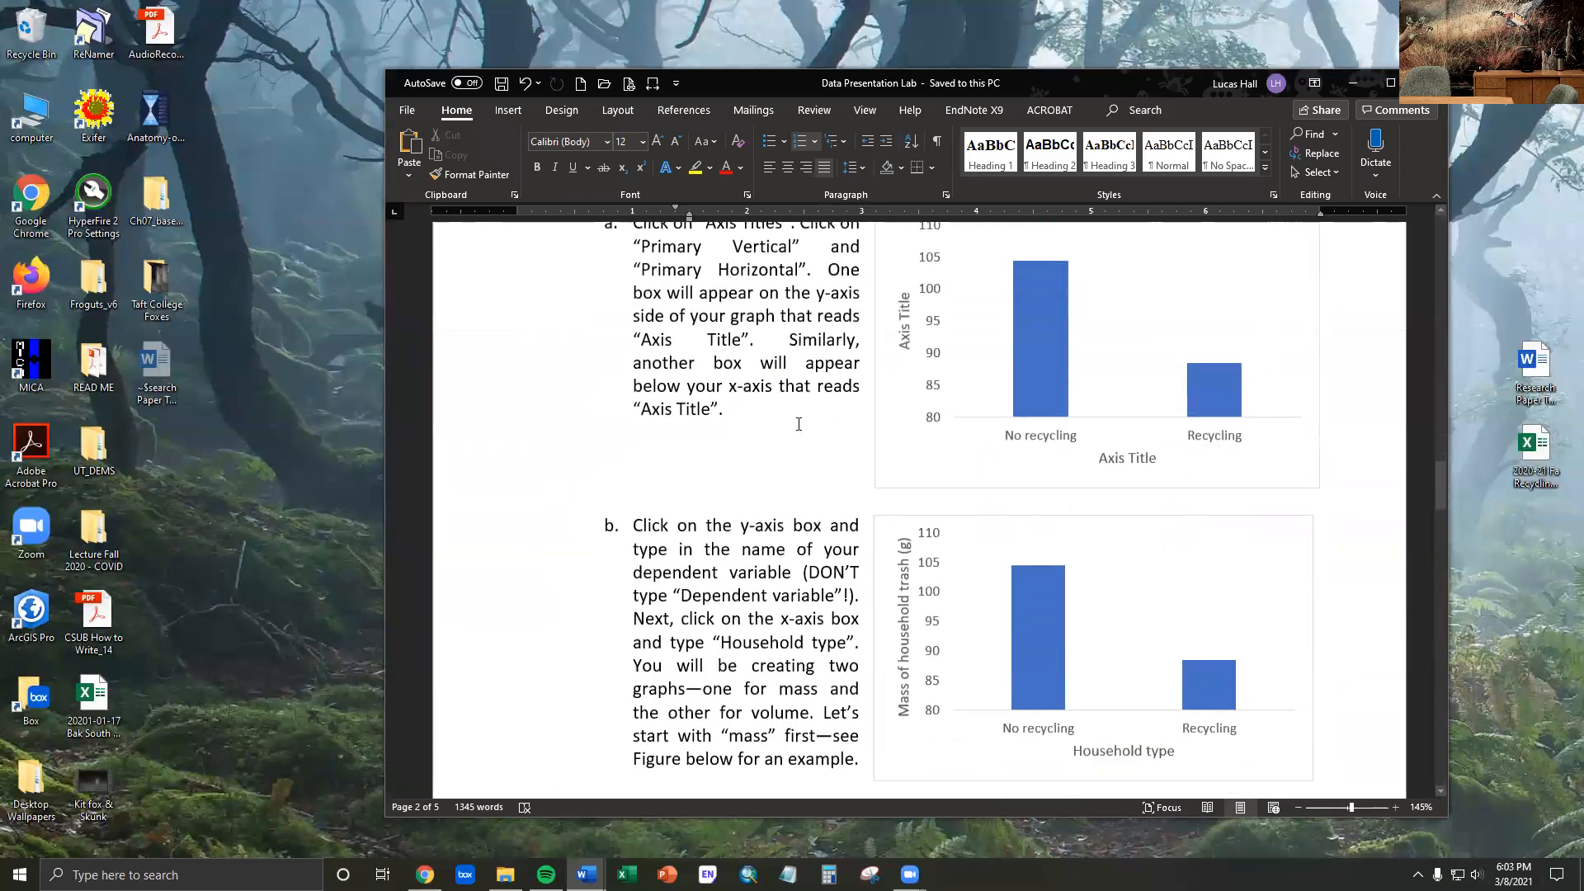
scroll(797, 423, "down", 12)
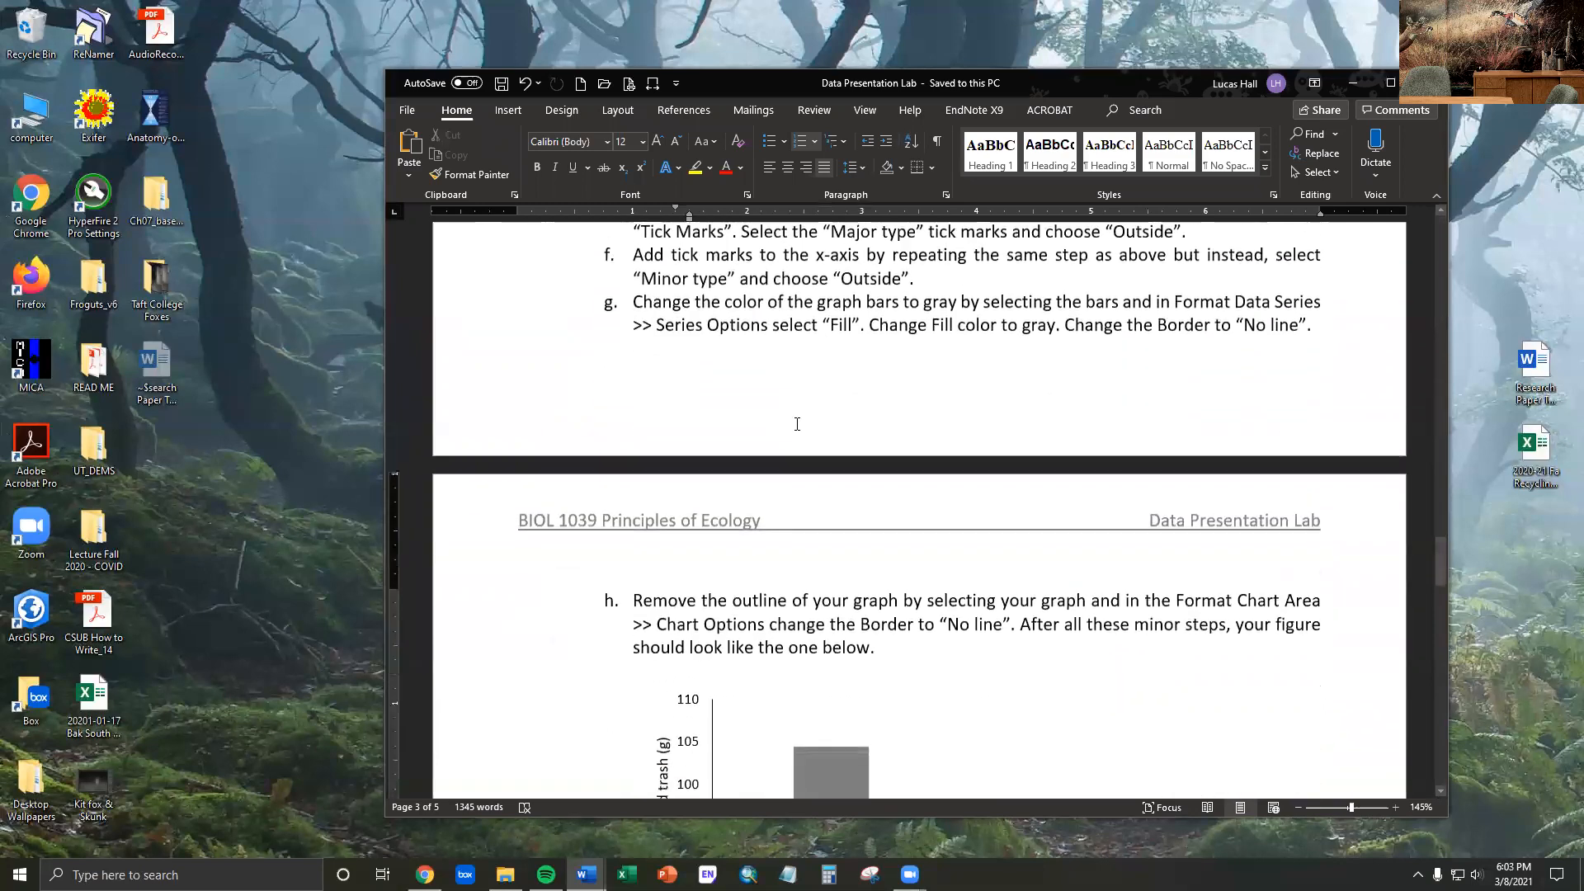
scroll(796, 424, "down", 15)
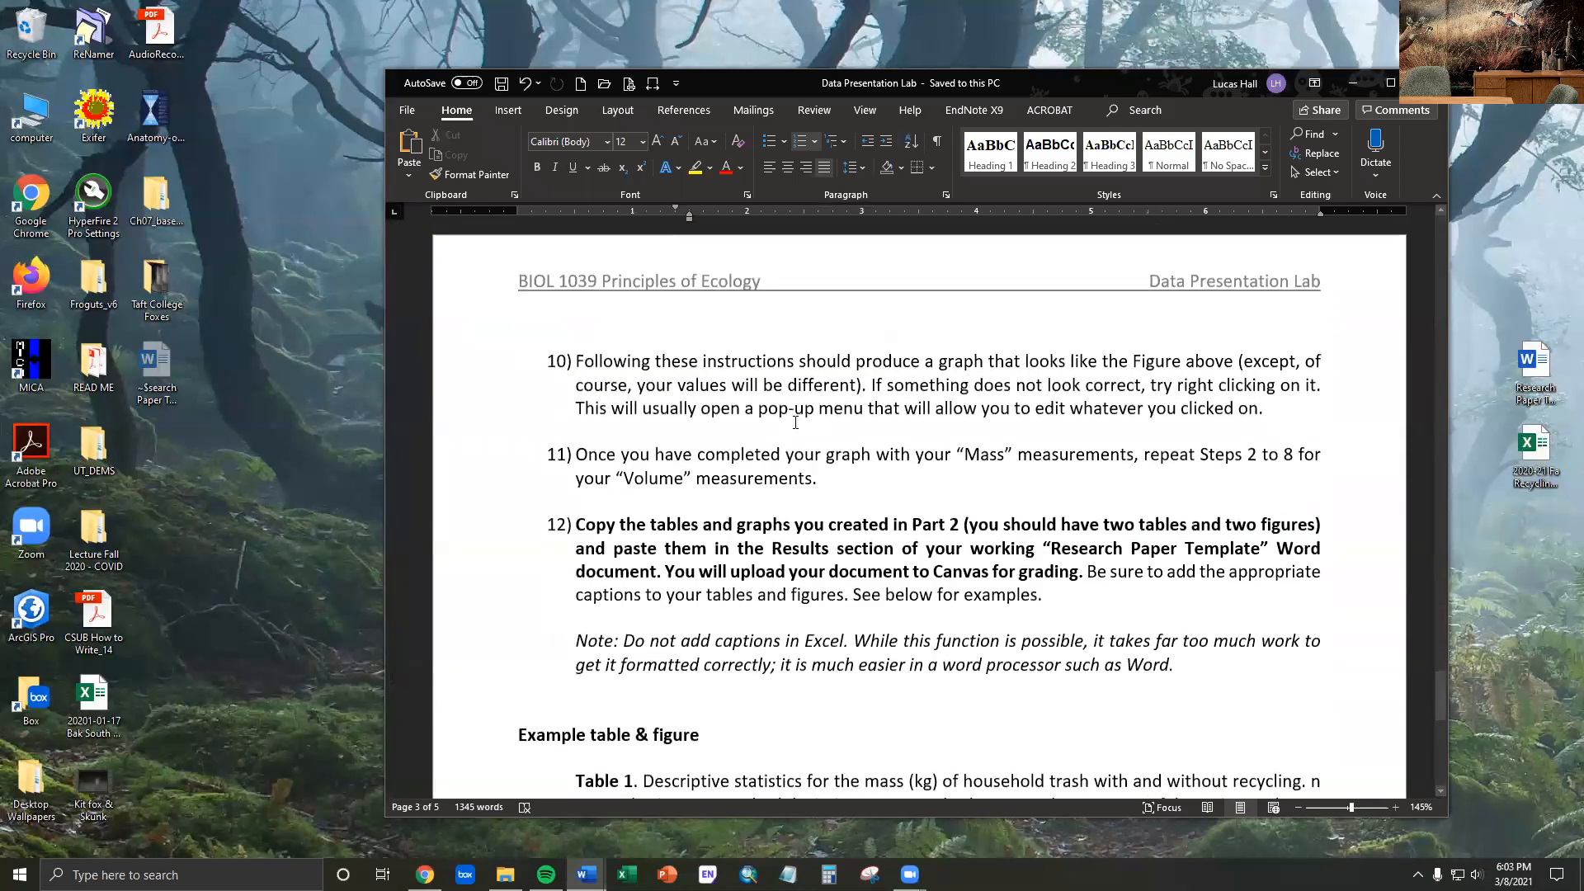
scroll(795, 422, "up", 5)
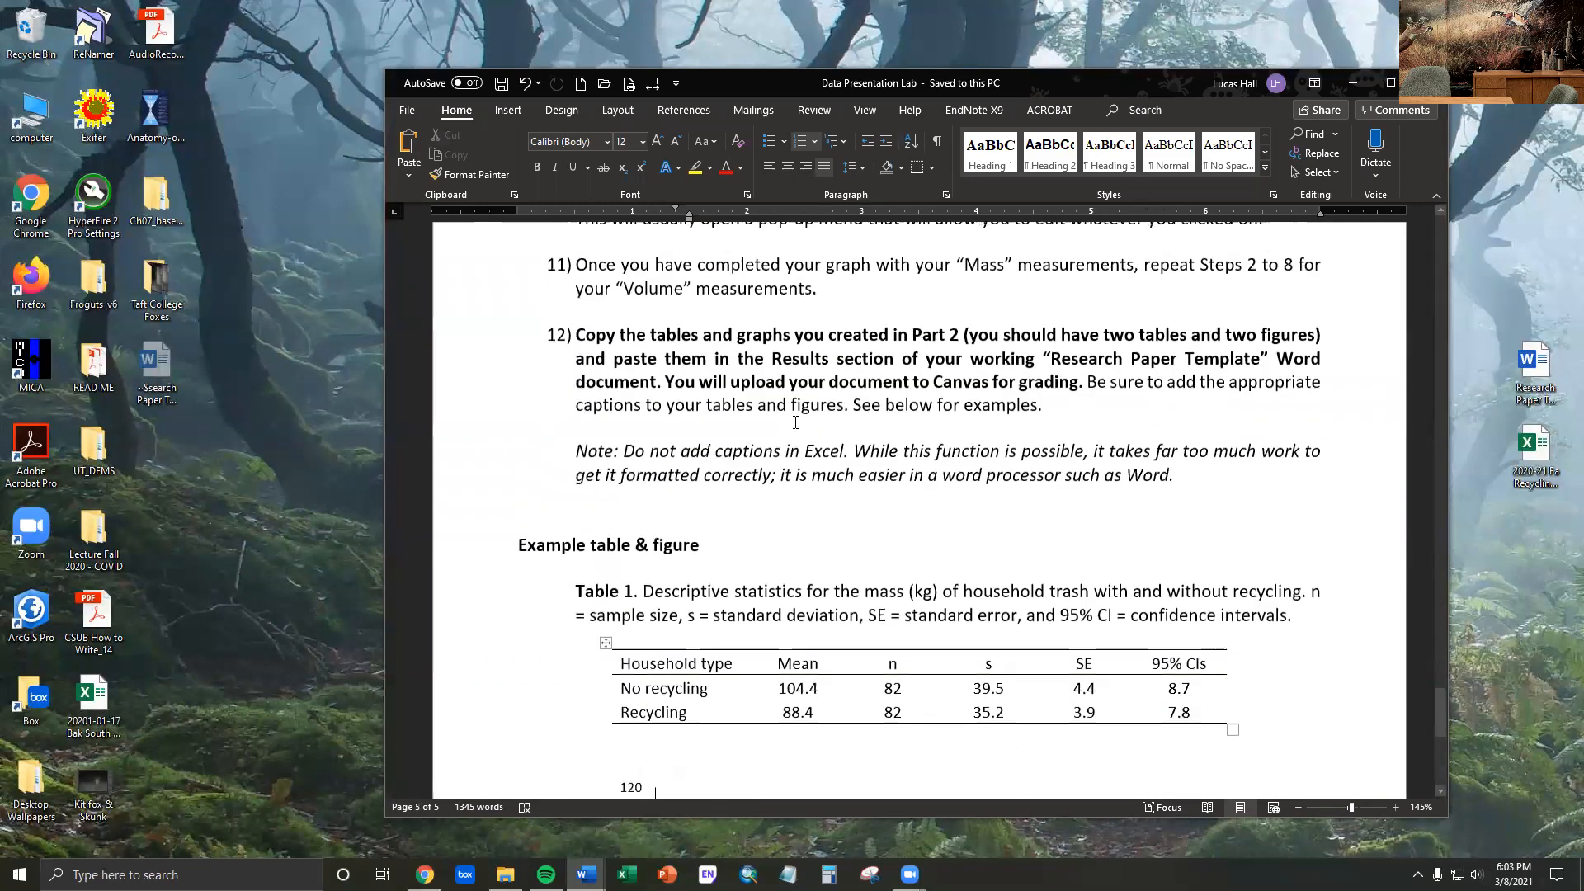
scroll(796, 423, "down", 6)
scroll(795, 423, "up", 2)
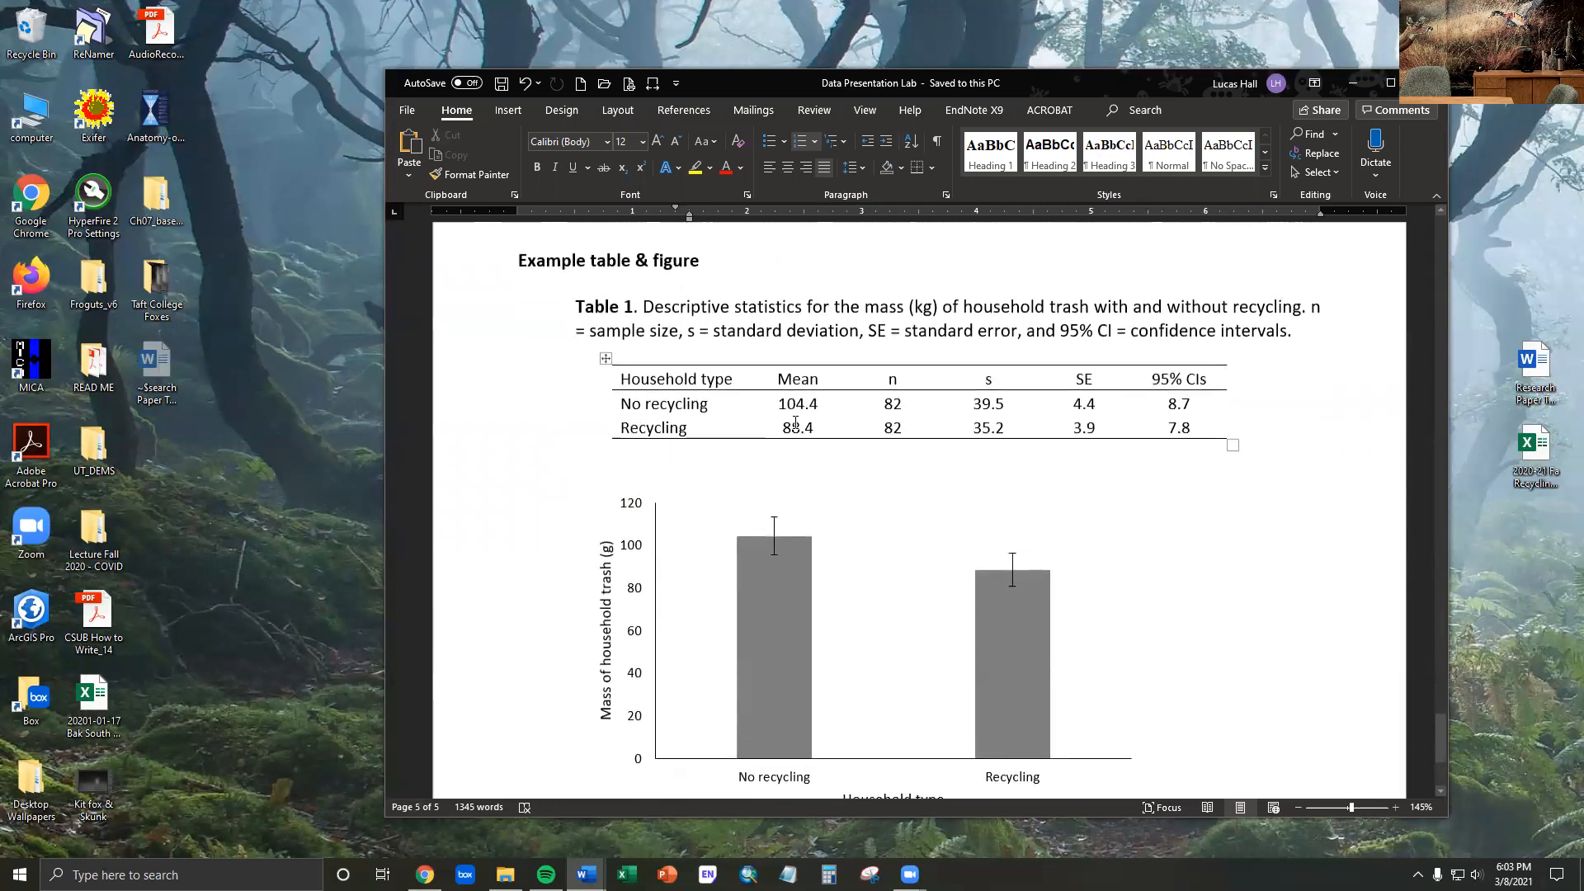
scroll(794, 422, "down", 4)
scroll(794, 422, "down", 1)
- Return to the lab introduction and examine the Part 1 instructions for calculations in Excel
scroll(794, 419, "up", 3)
scroll(832, 385, "up", 20)
scroll(902, 356, "up", 20)
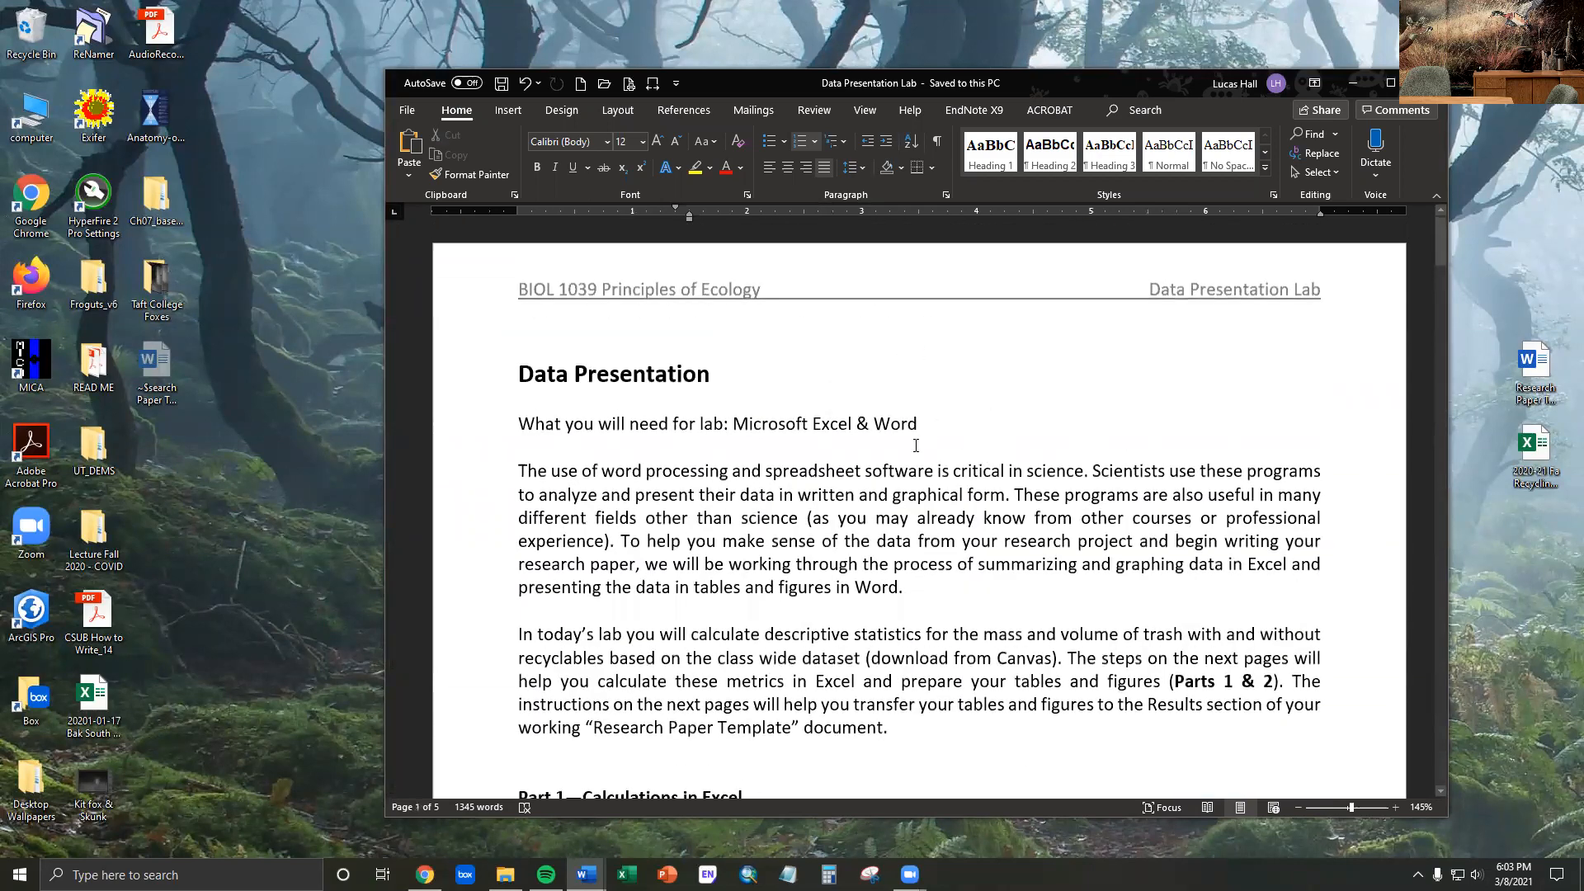
scroll(916, 445, "down", 6)
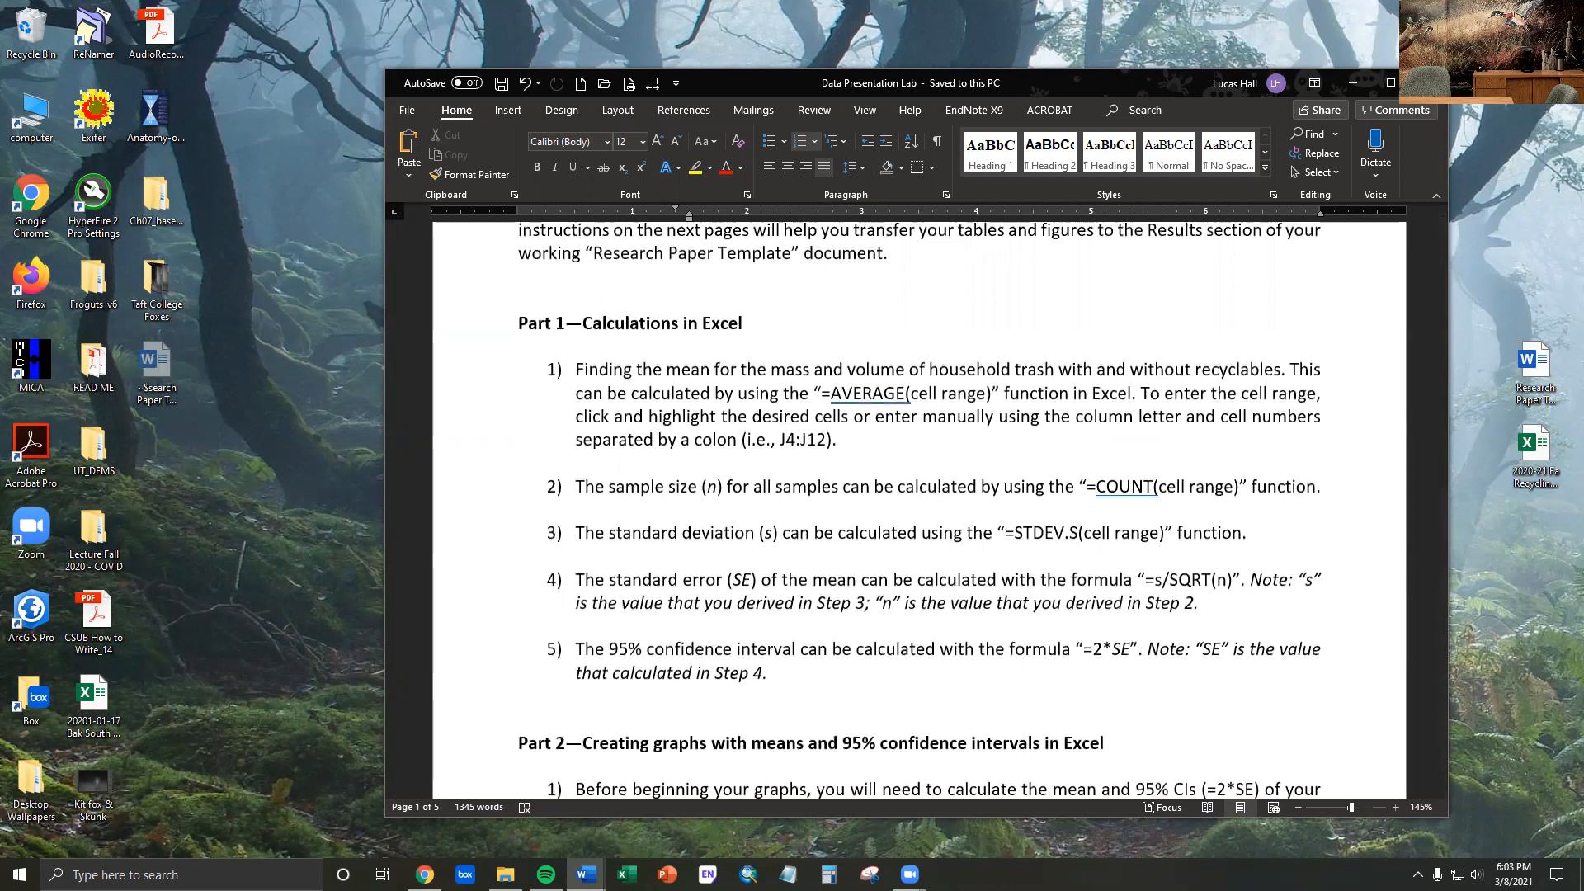
- Minimize the lab instructions, open the 2020-21 Fa Recycling Data workbook in Excel, and enlarge the sheet to 196% zoom
left_click(1352, 82)
double_click(1528, 453)
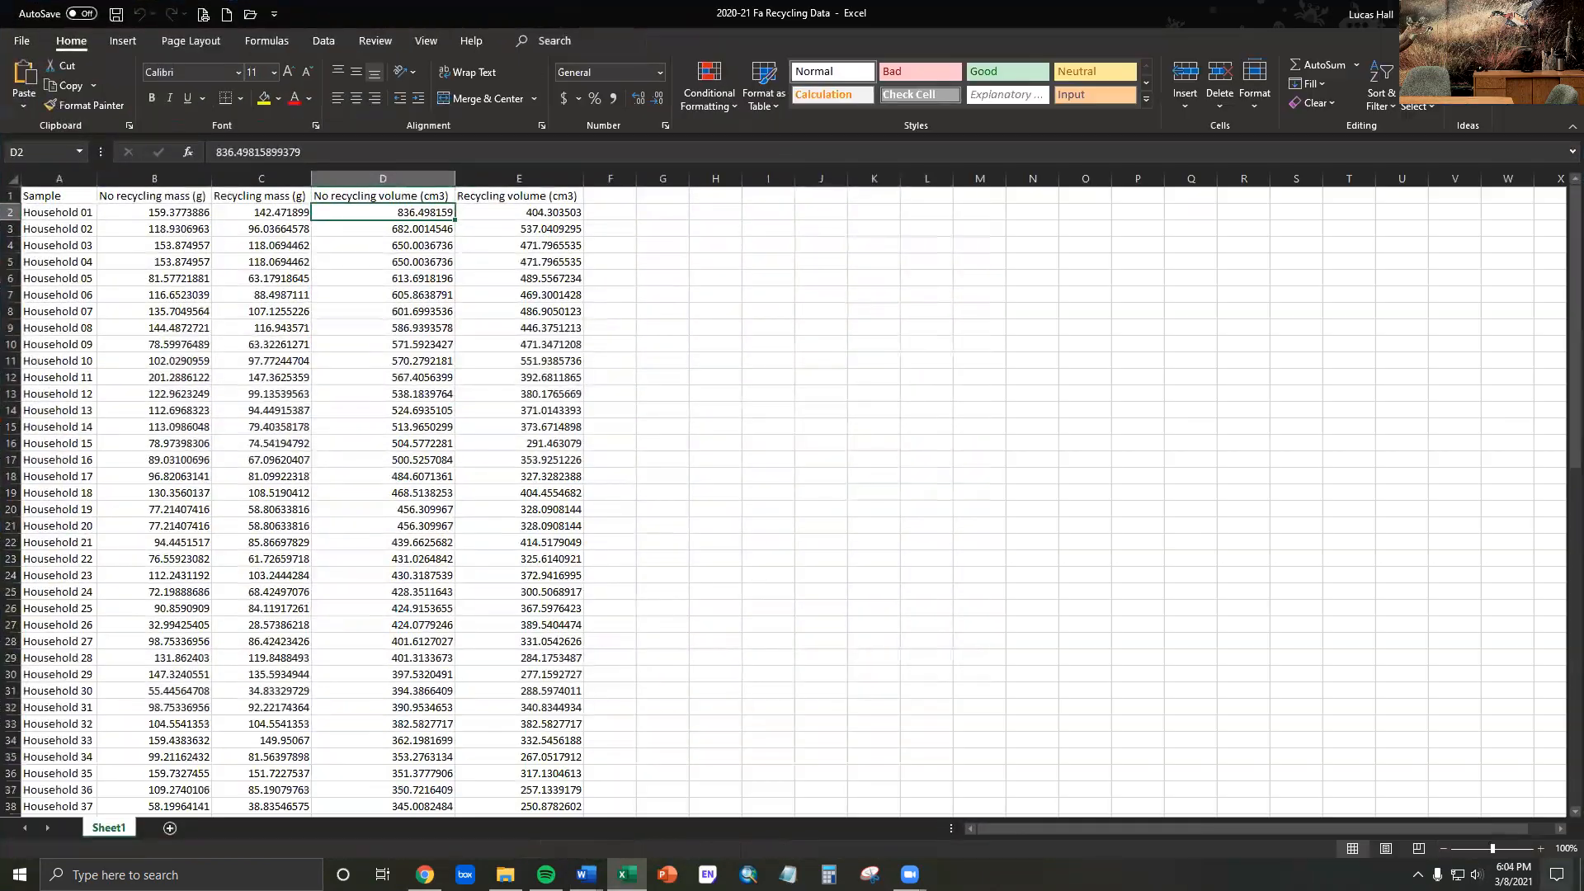
left_click(1506, 849)
left_click(1505, 850)
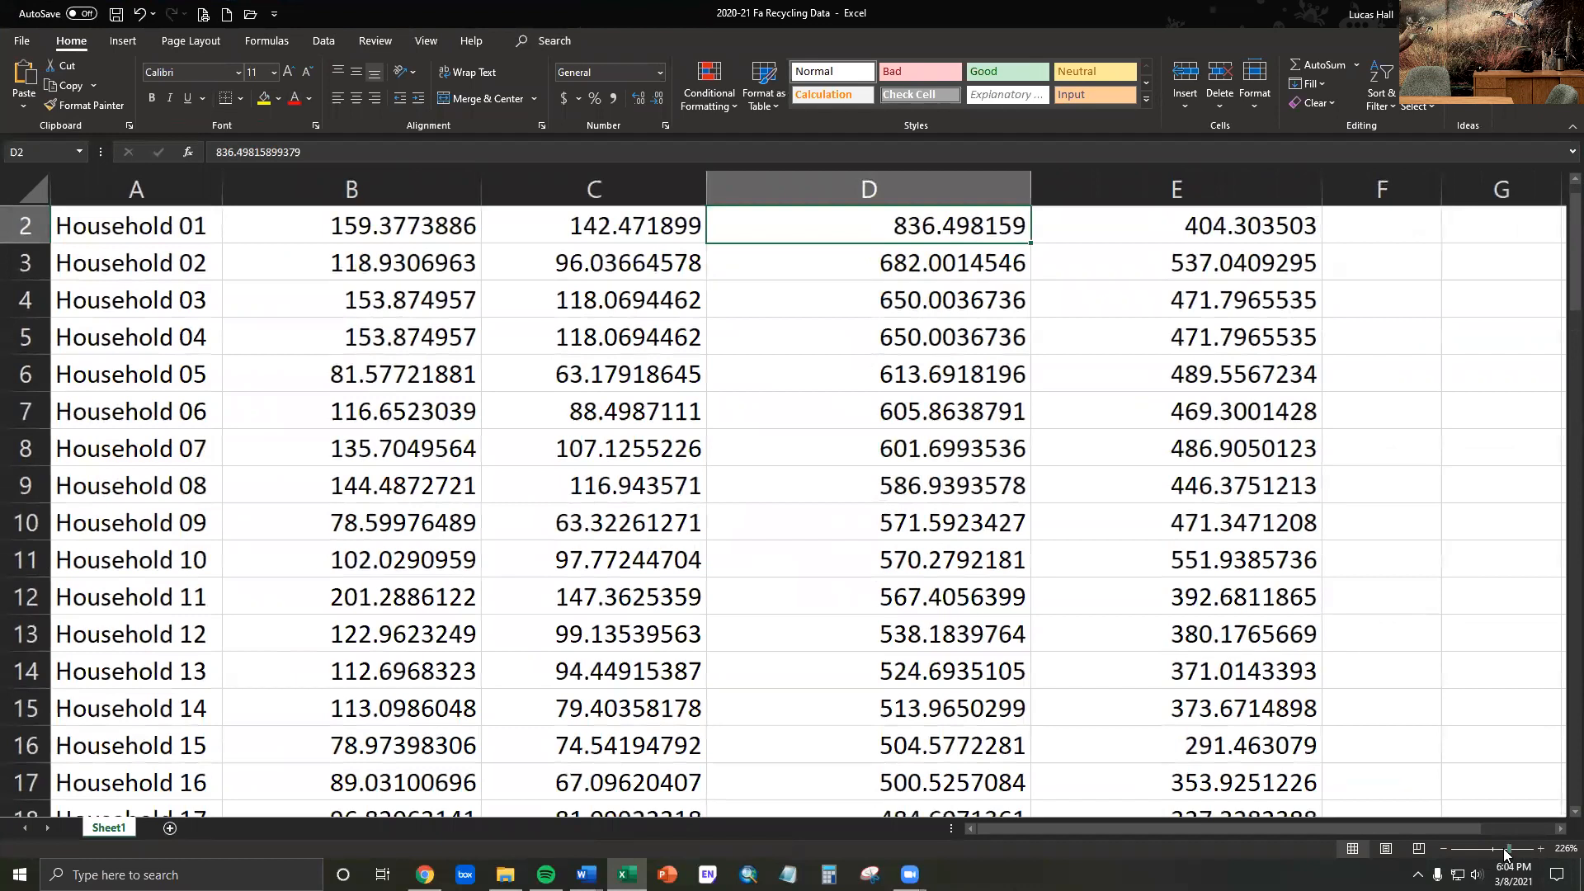
left_click(1505, 854)
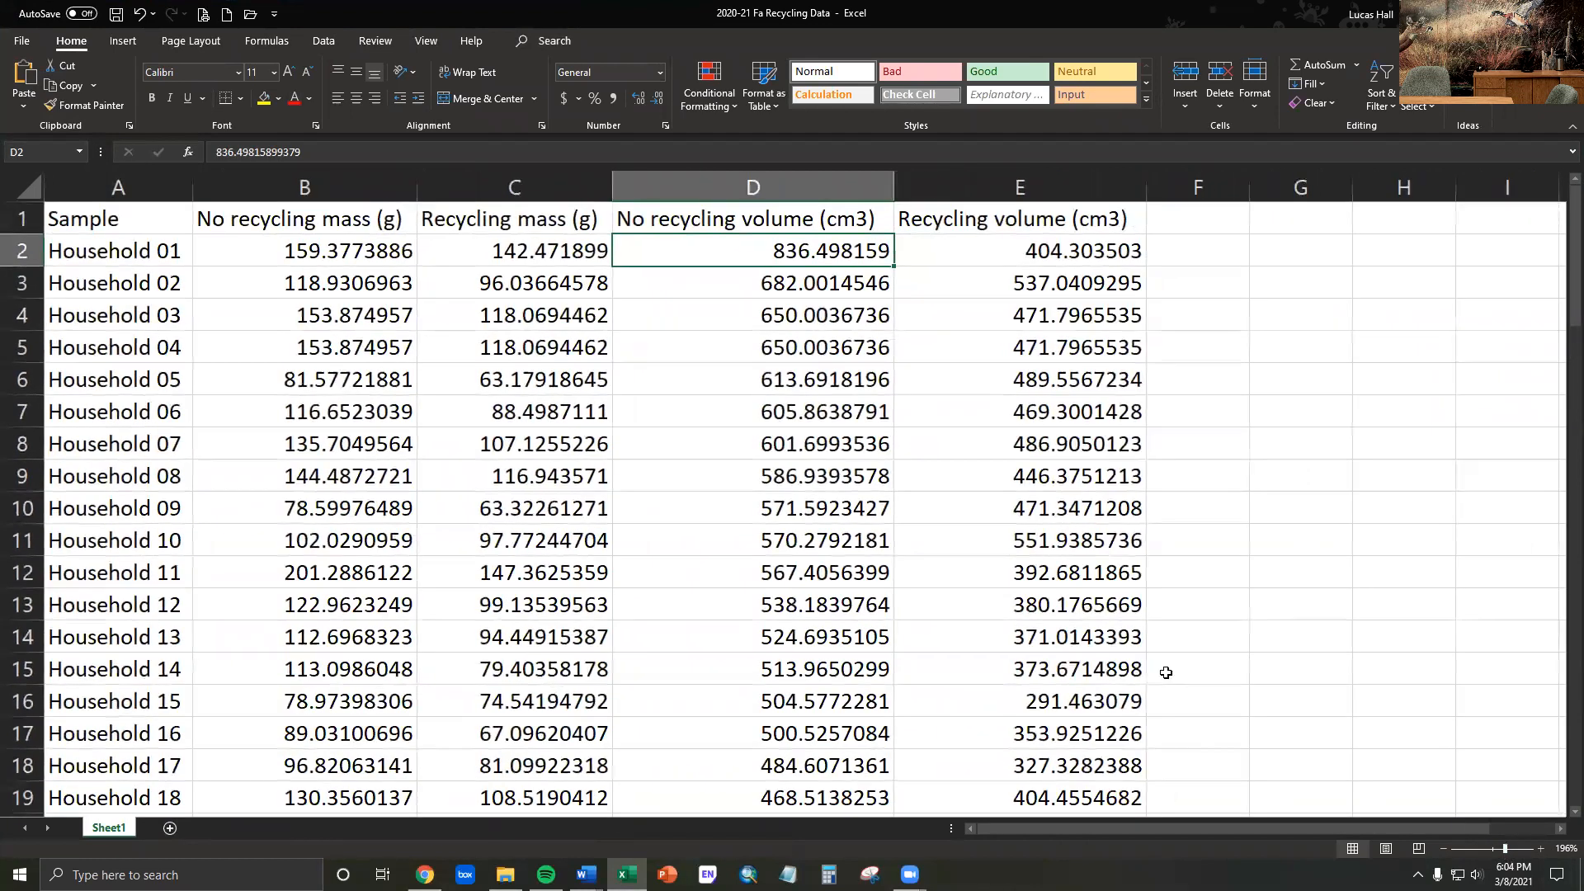
- Examine the Sample column and the mass values recorded for Household 01
left_click(449, 386)
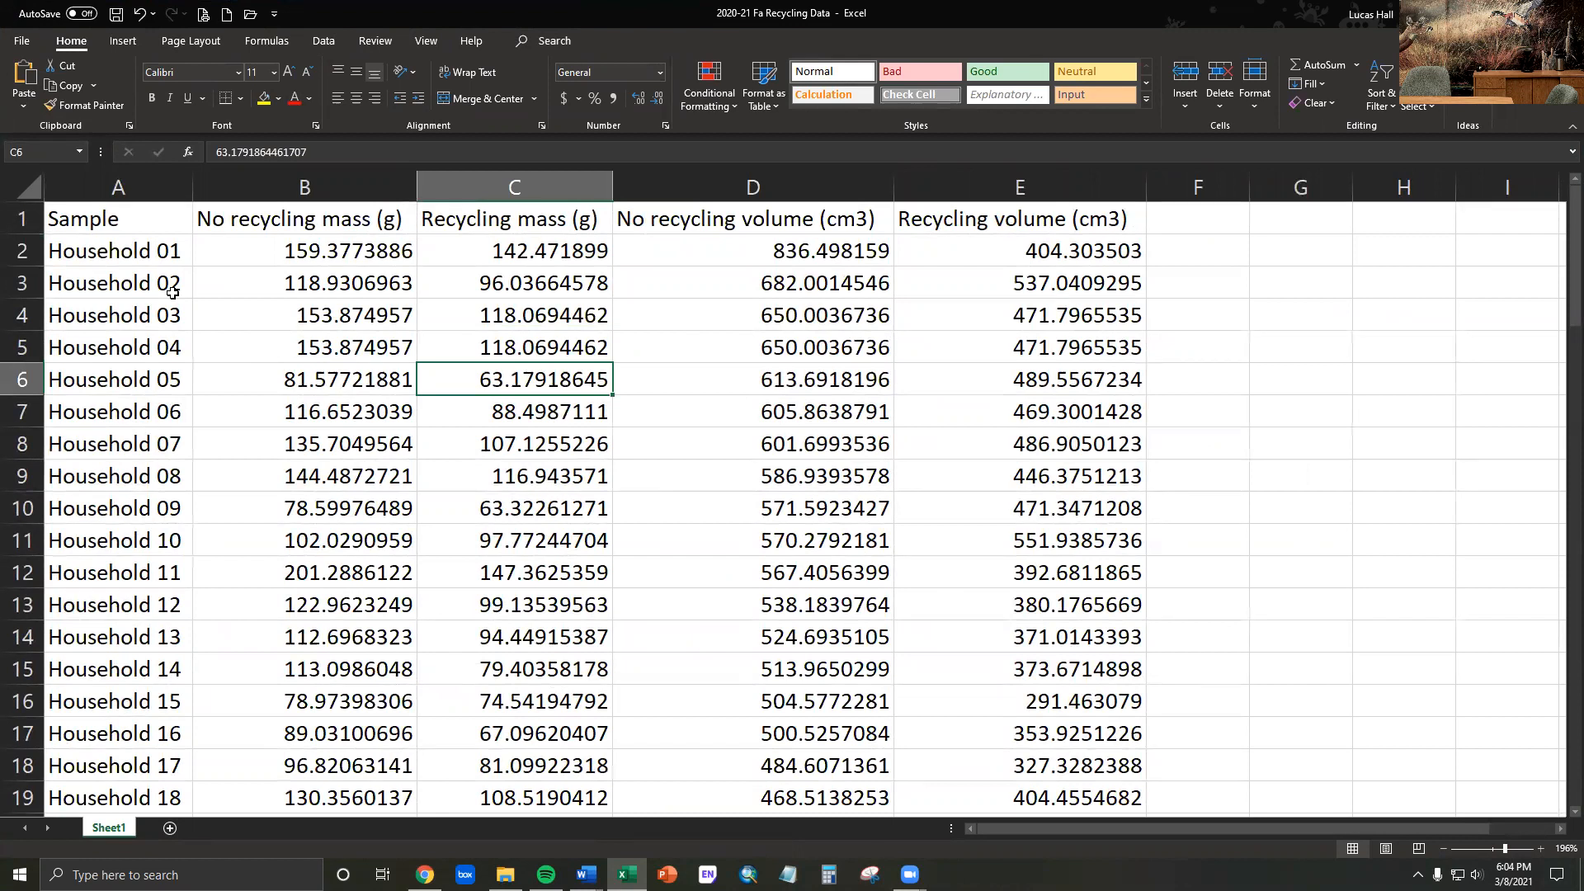
left_click(130, 184)
left_click(125, 219)
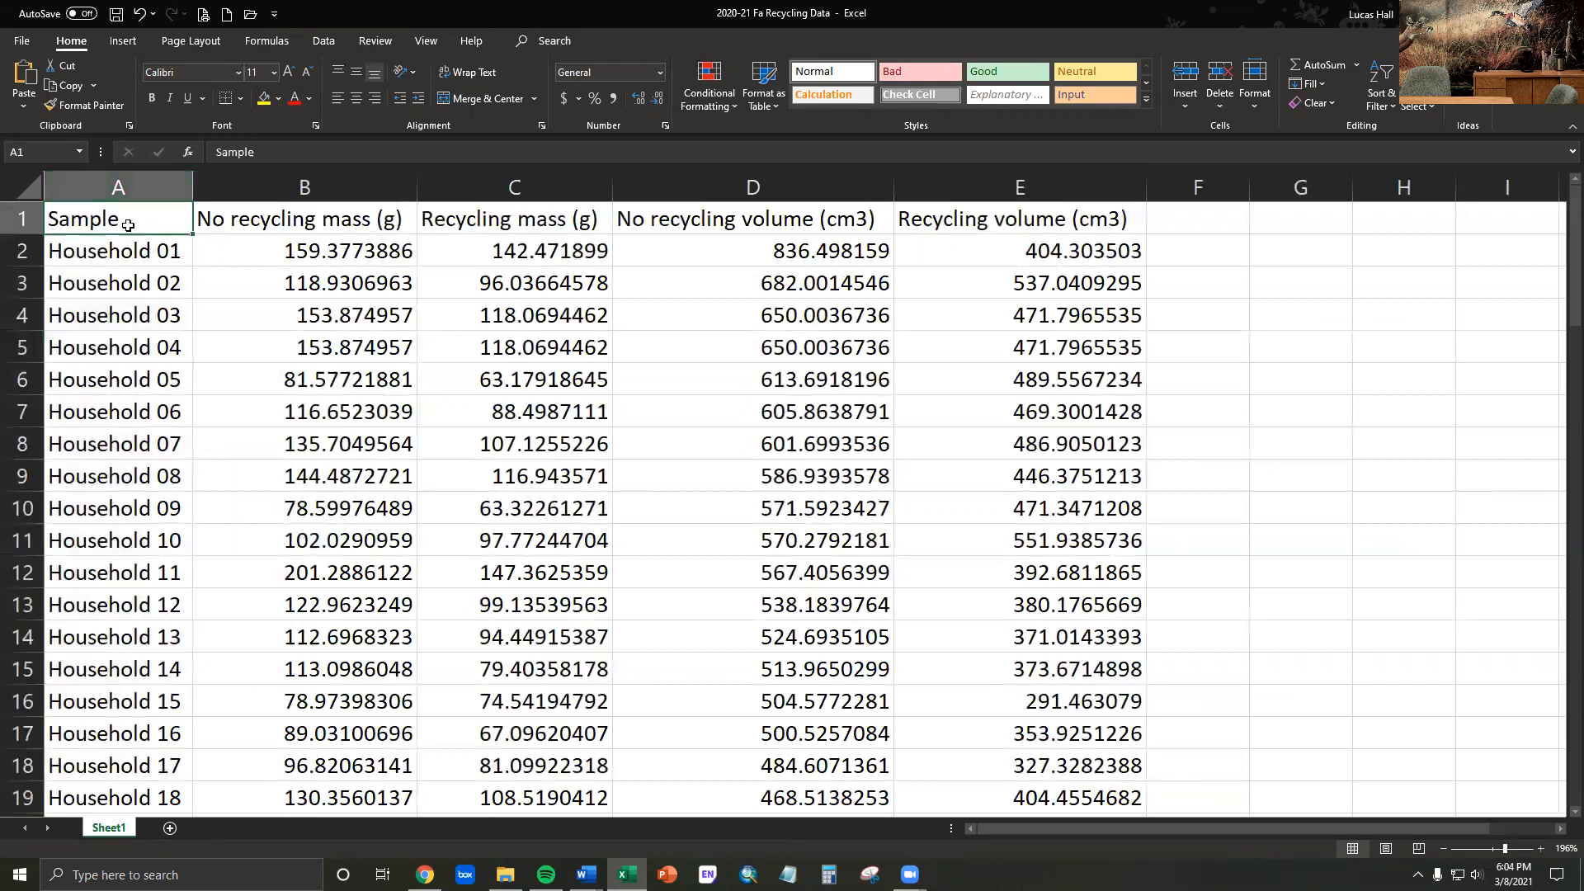
left_click(87, 254)
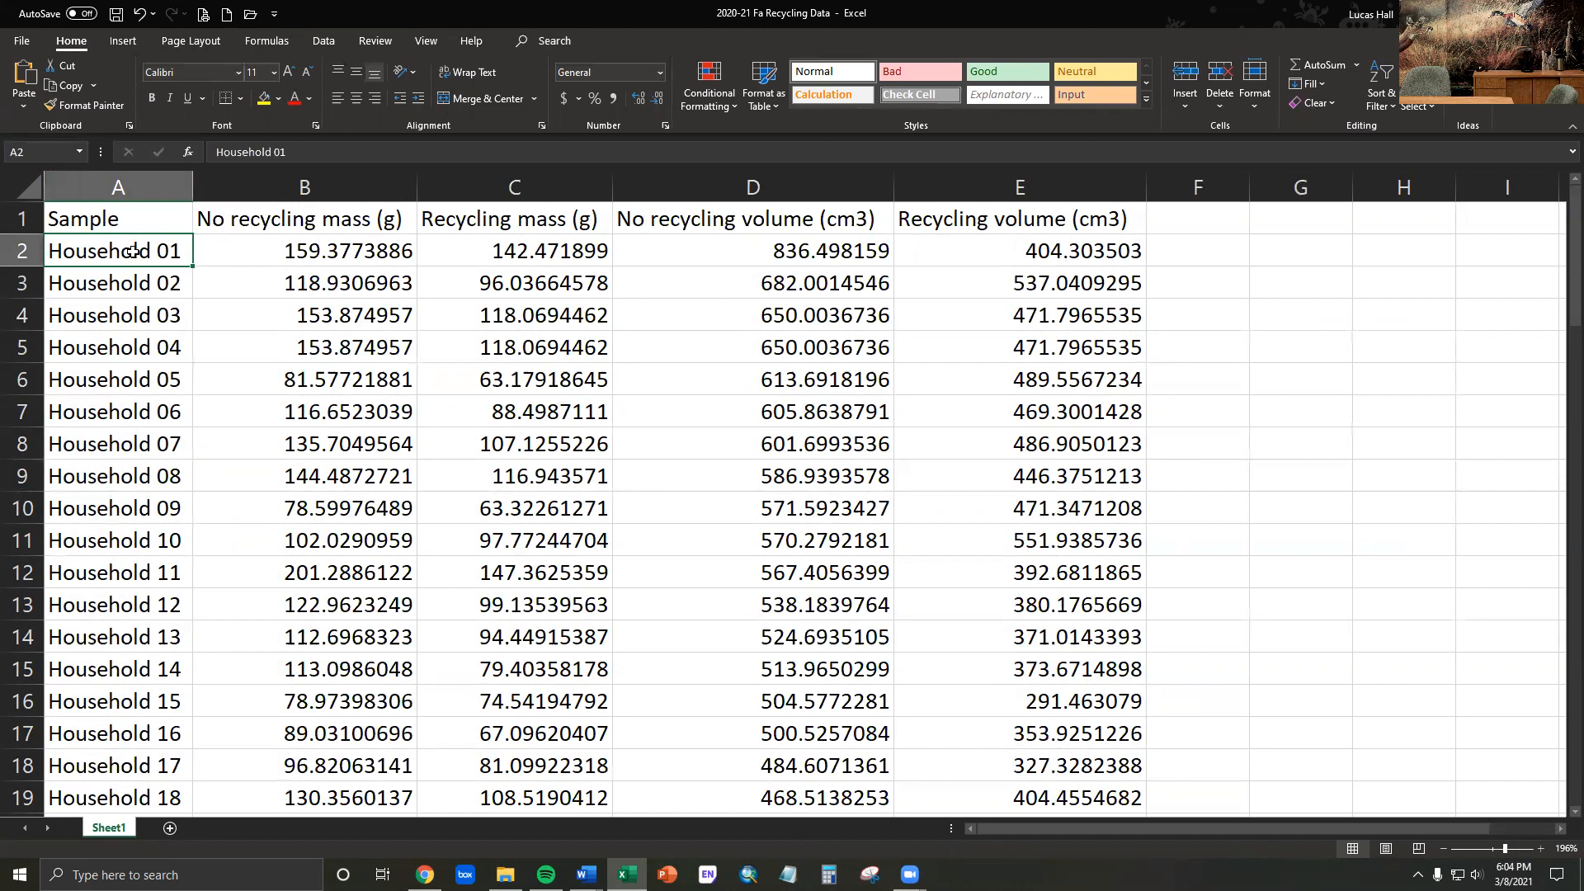
left_click(277, 249)
left_click(461, 250)
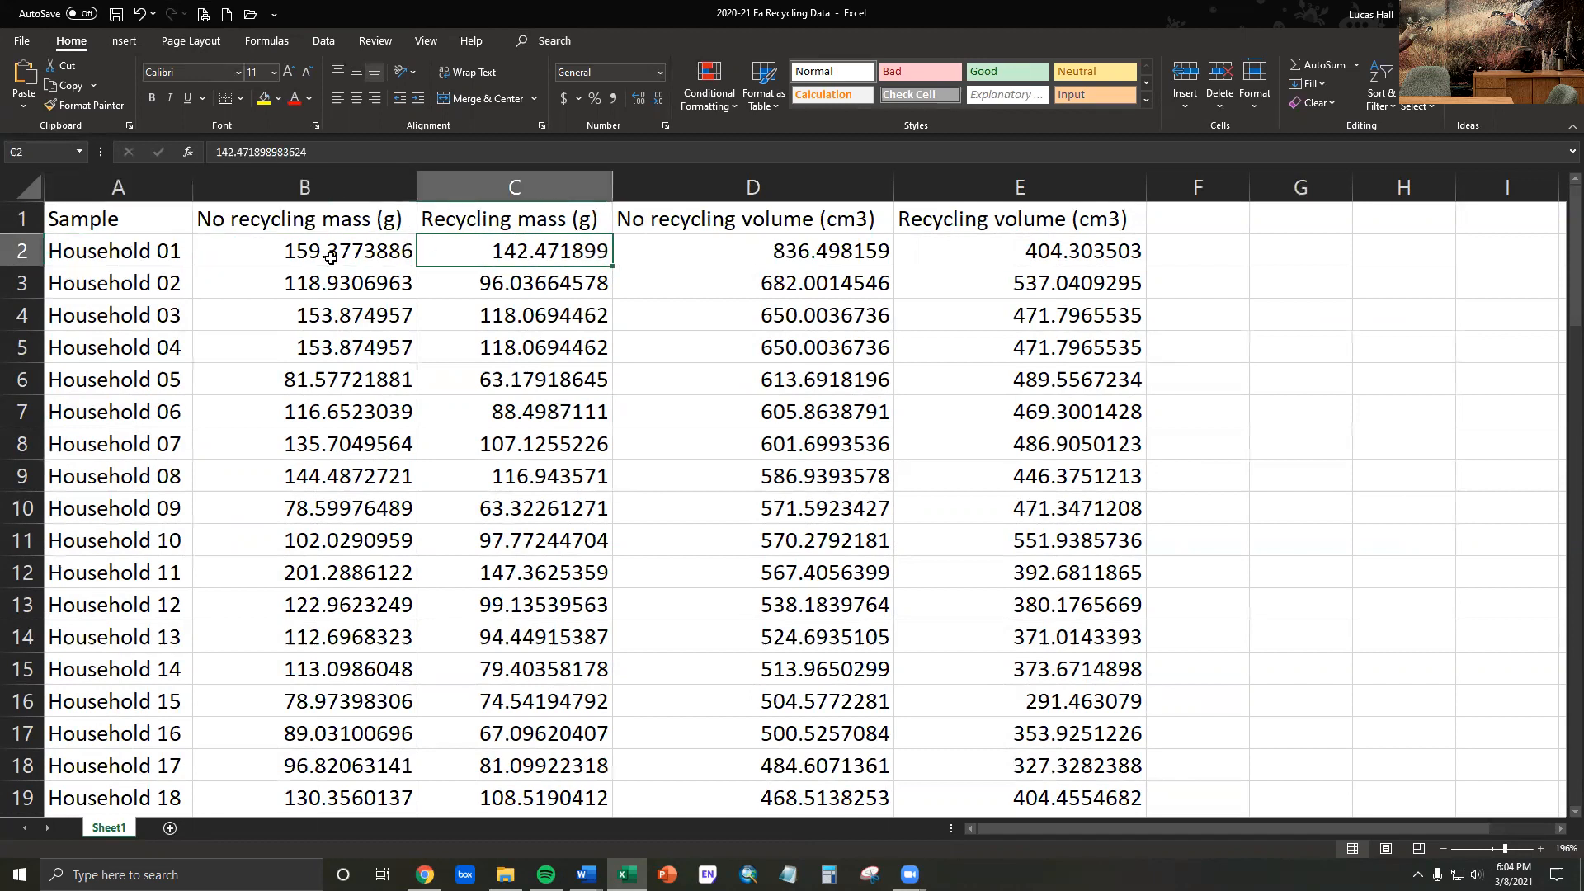
left_click(111, 251)
left_click(111, 283)
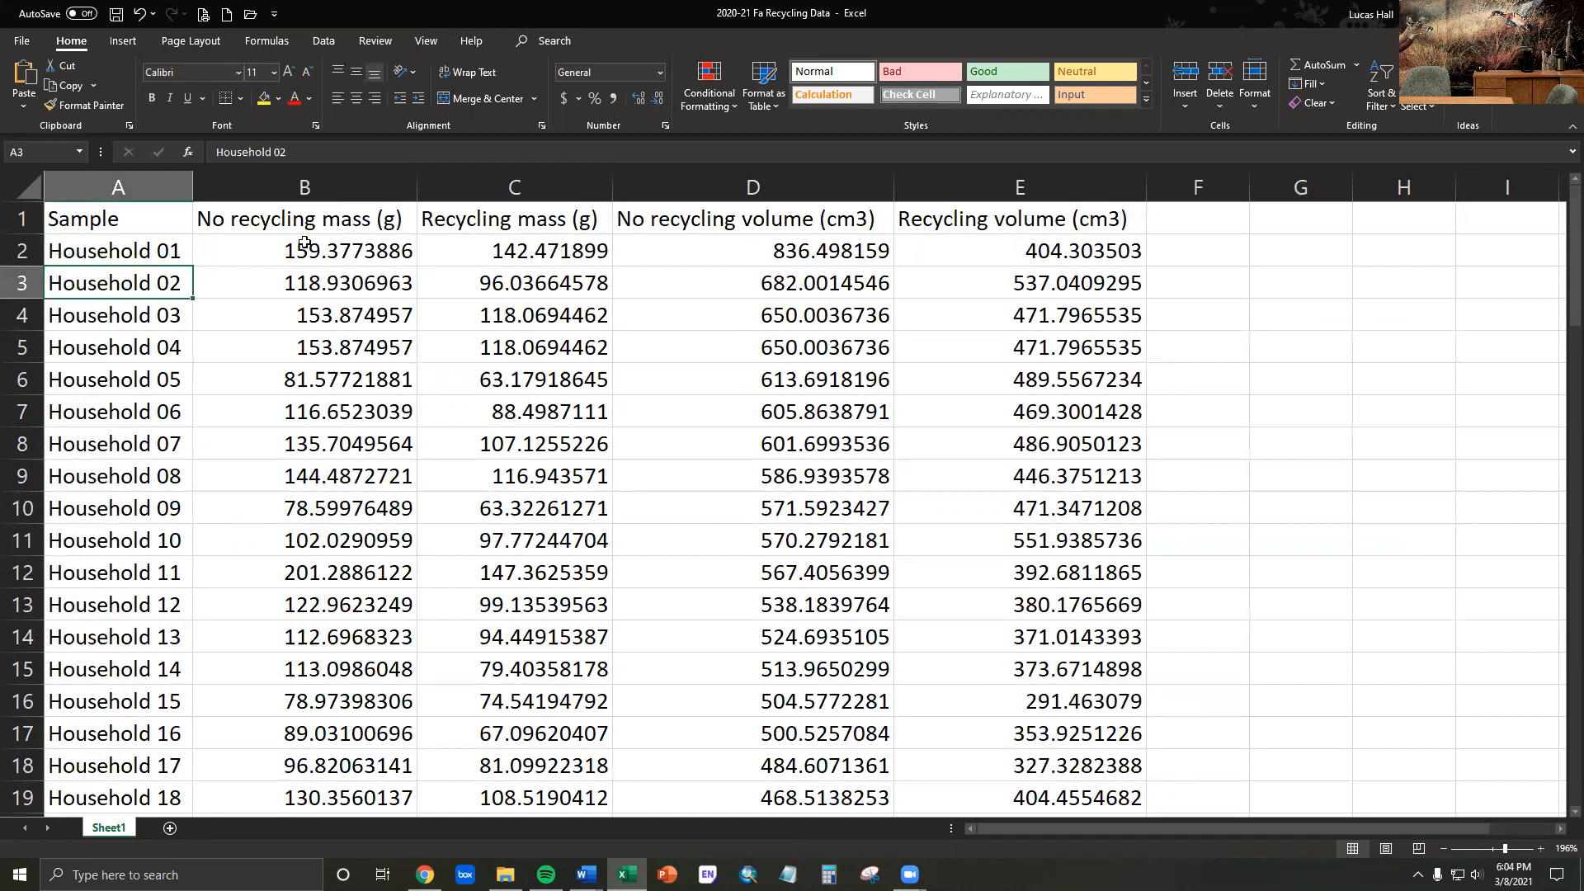
left_click(168, 252)
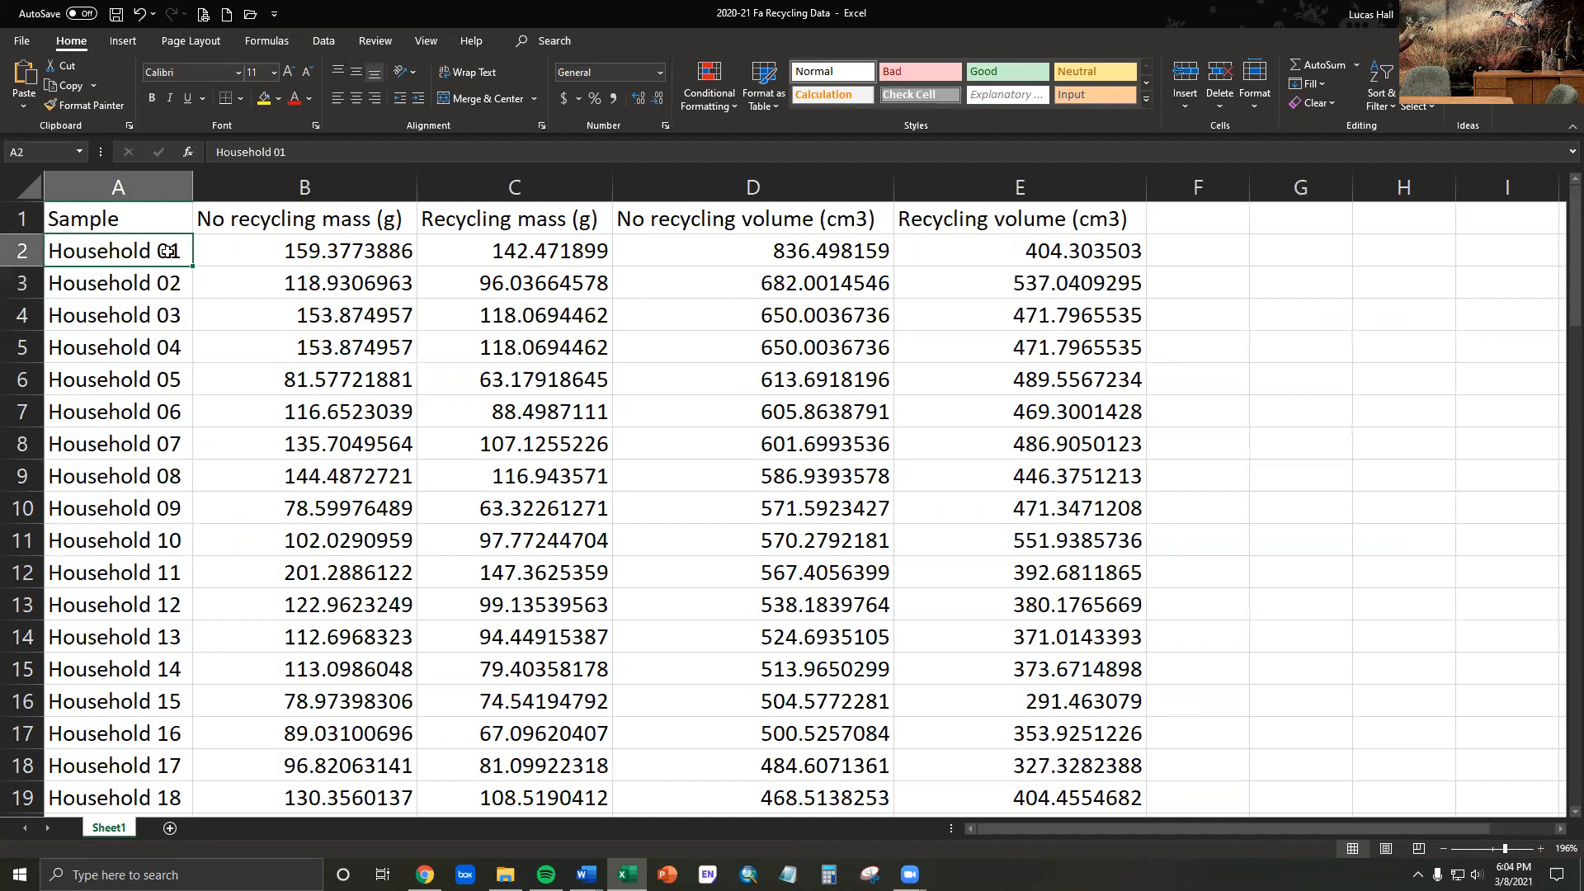
left_click(317, 251)
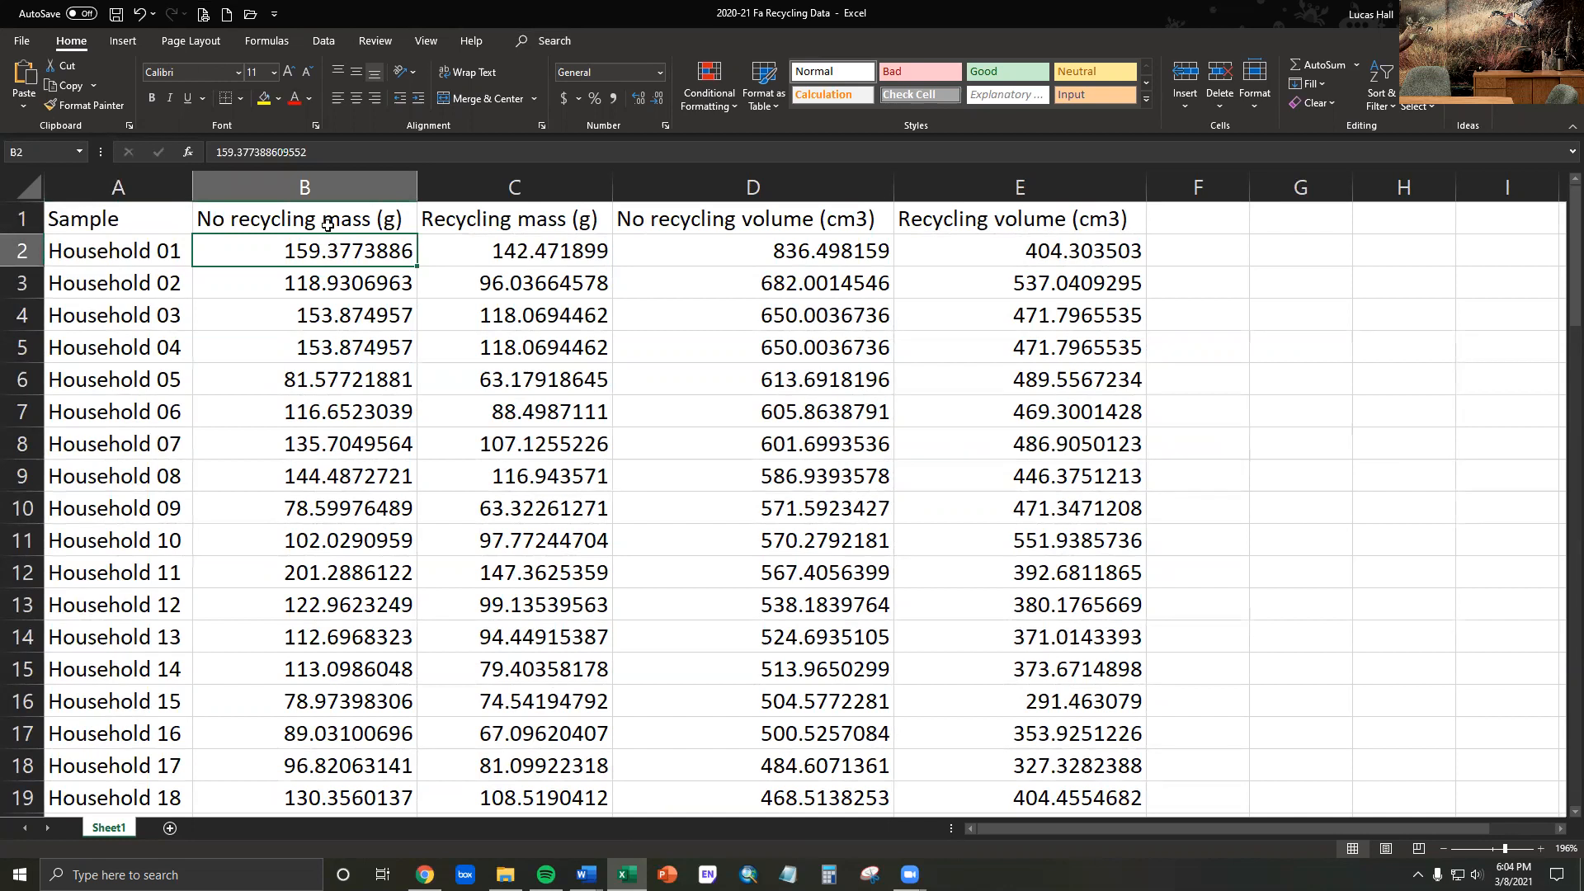
- Go through the column headings for no recycling and recycling mass and volume
left_click(376, 219)
left_click(482, 219)
left_click(685, 219)
left_click(967, 218)
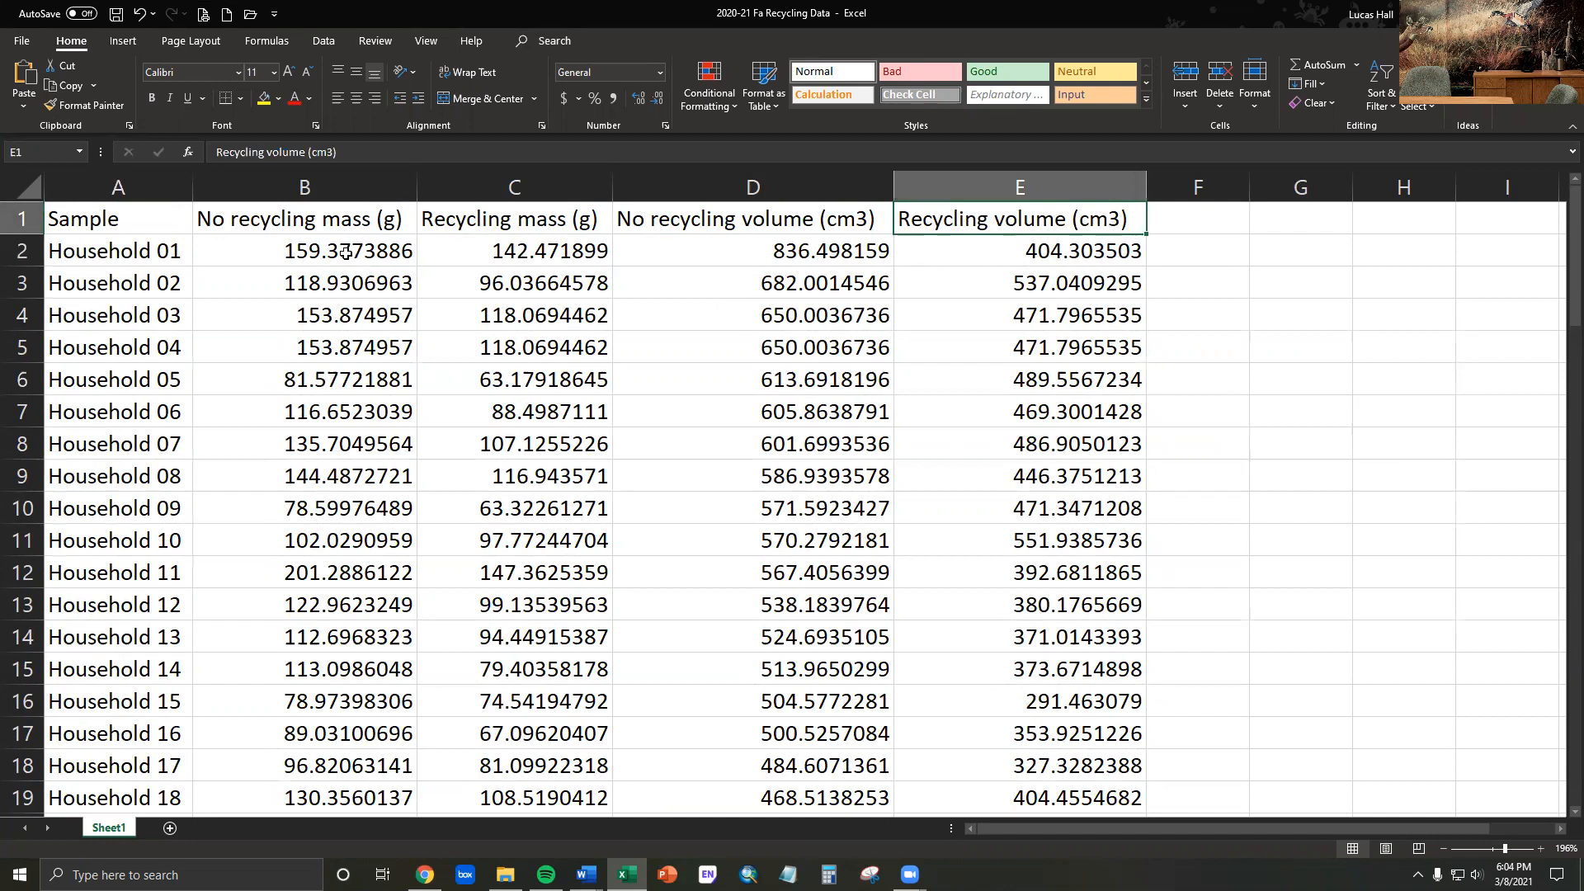
- Compare the no recycling mass values of Household 01 and Household 02
left_click(312, 250)
left_click(311, 281)
left_click(305, 259)
left_click(303, 284)
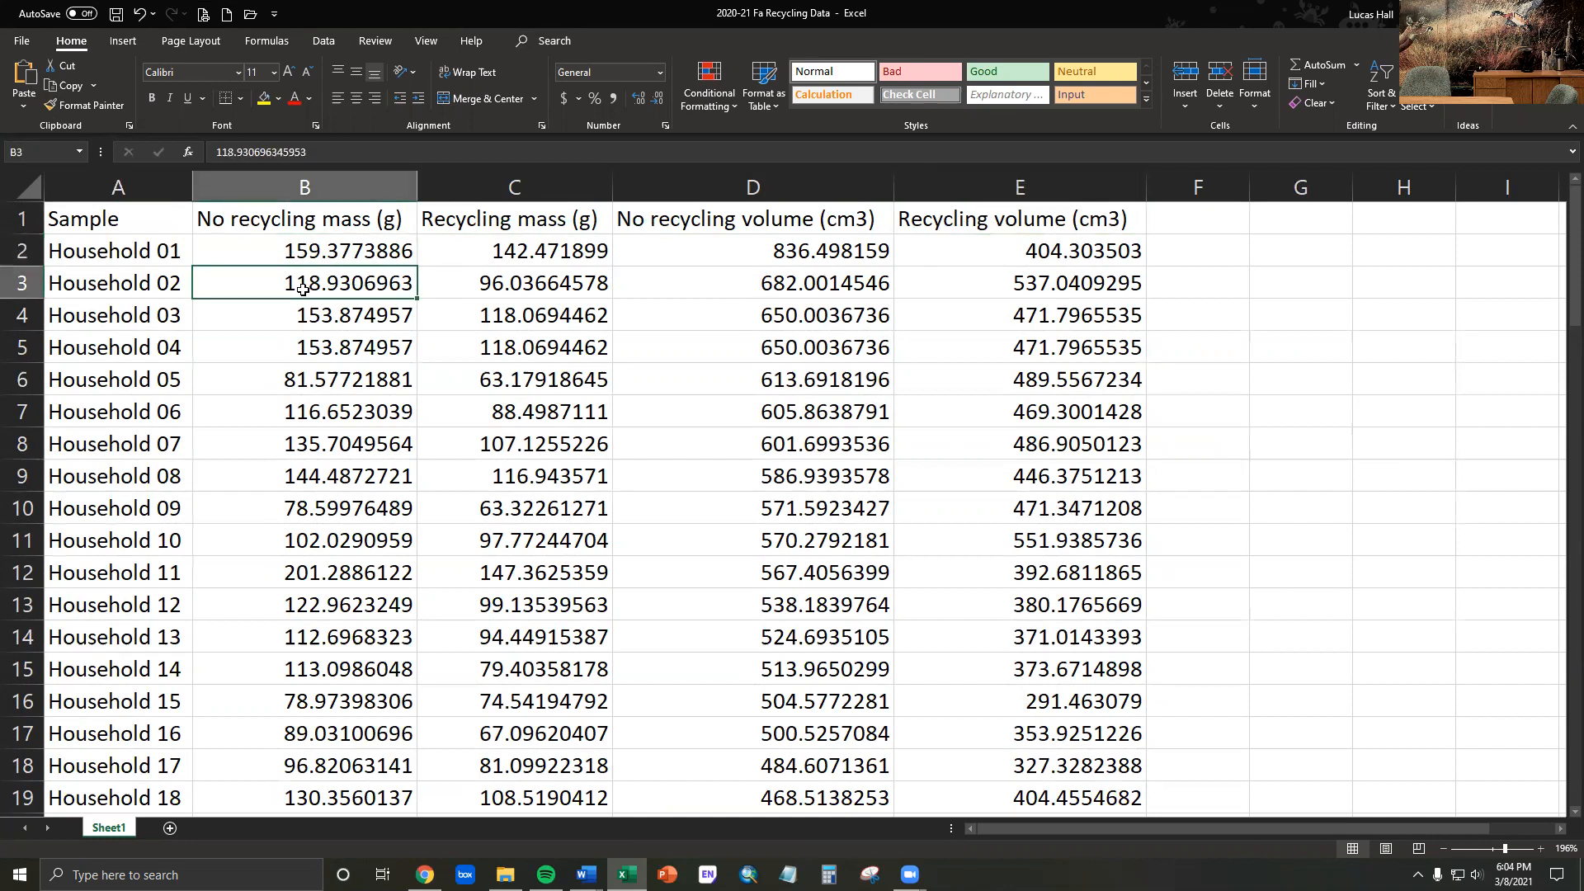
left_click(158, 262)
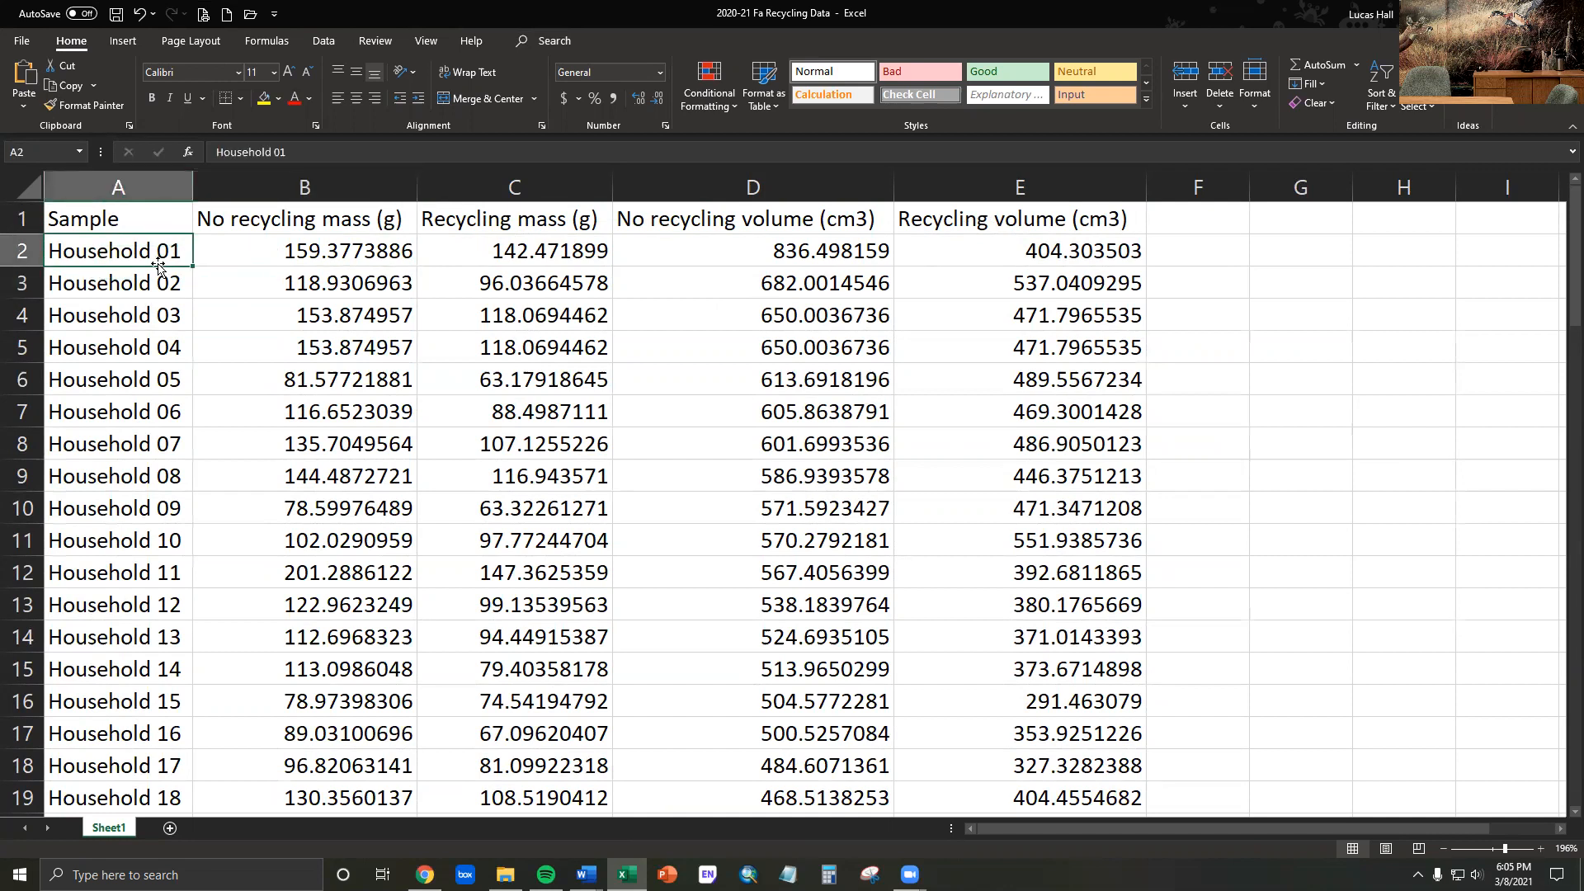
left_click(155, 287)
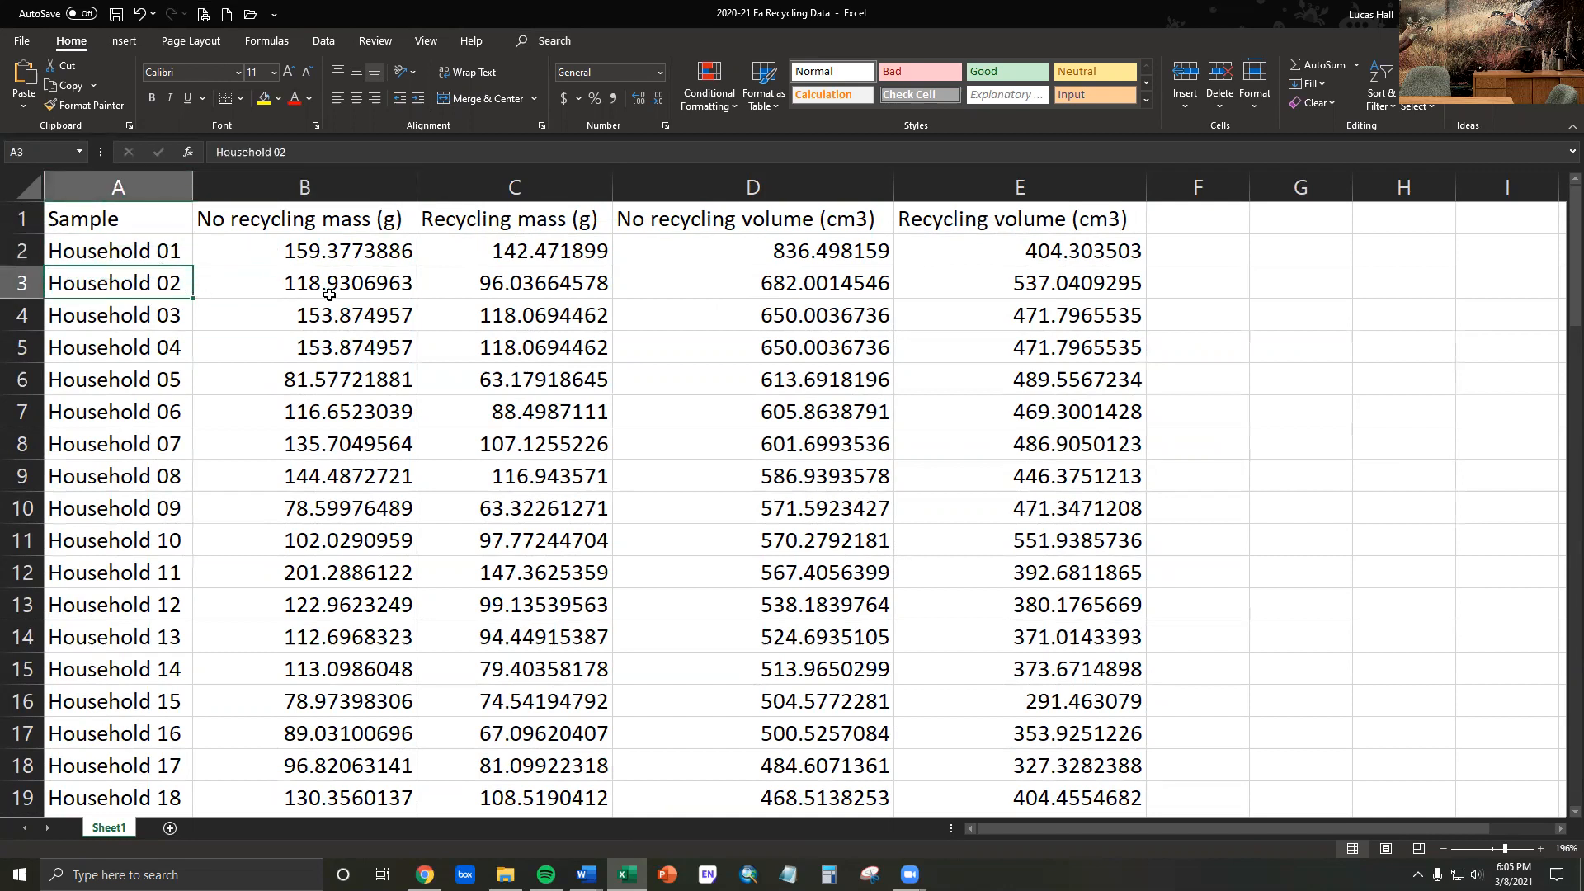
left_click(289, 284)
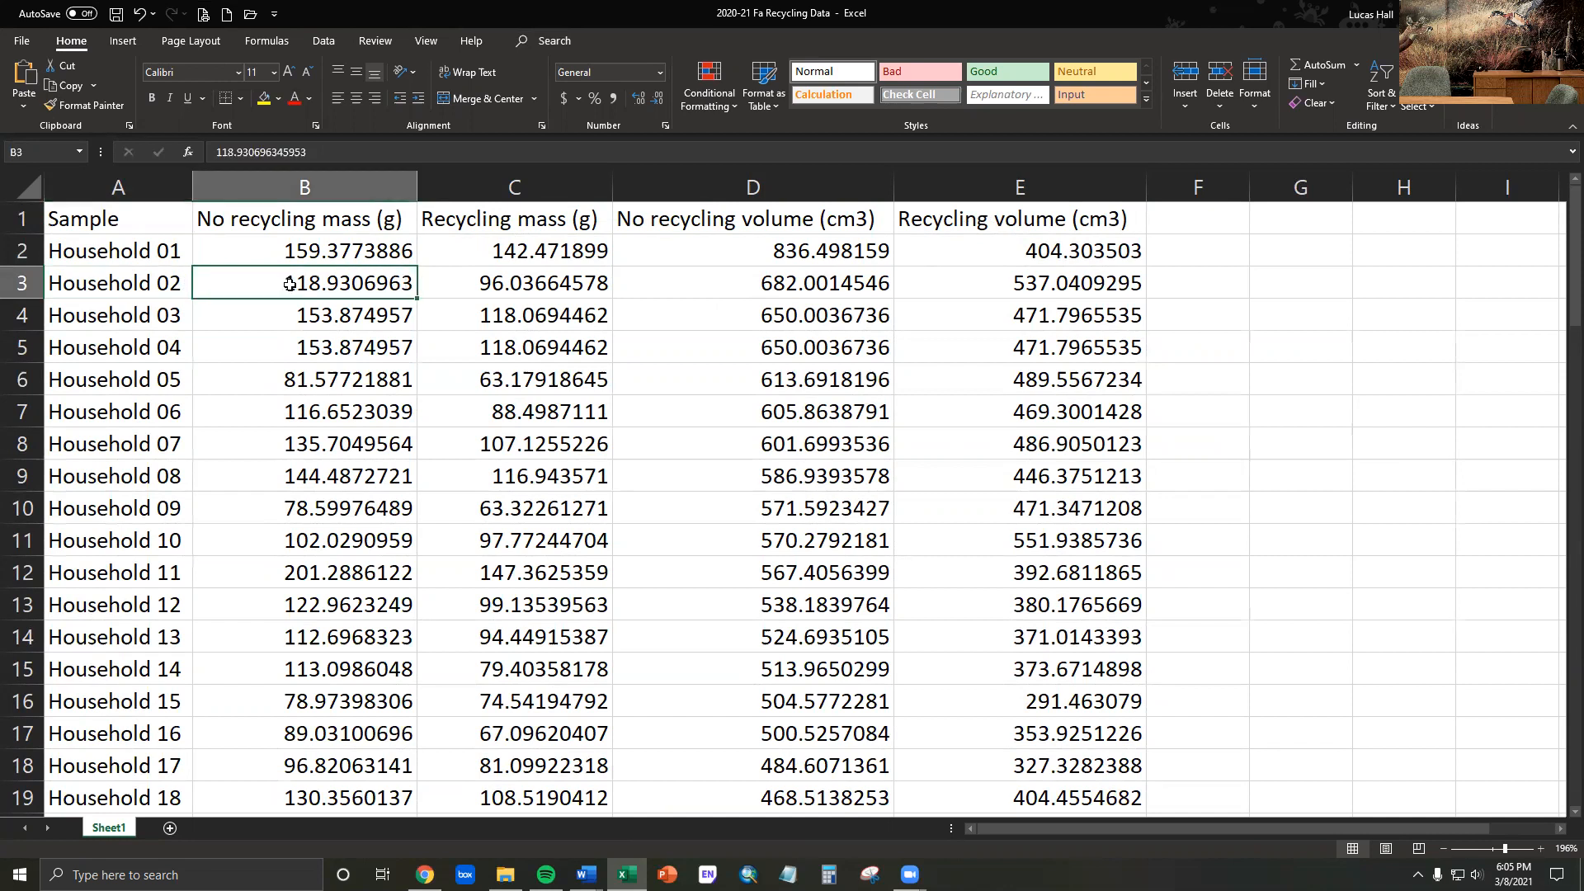
left_click(177, 253)
left_click(310, 254)
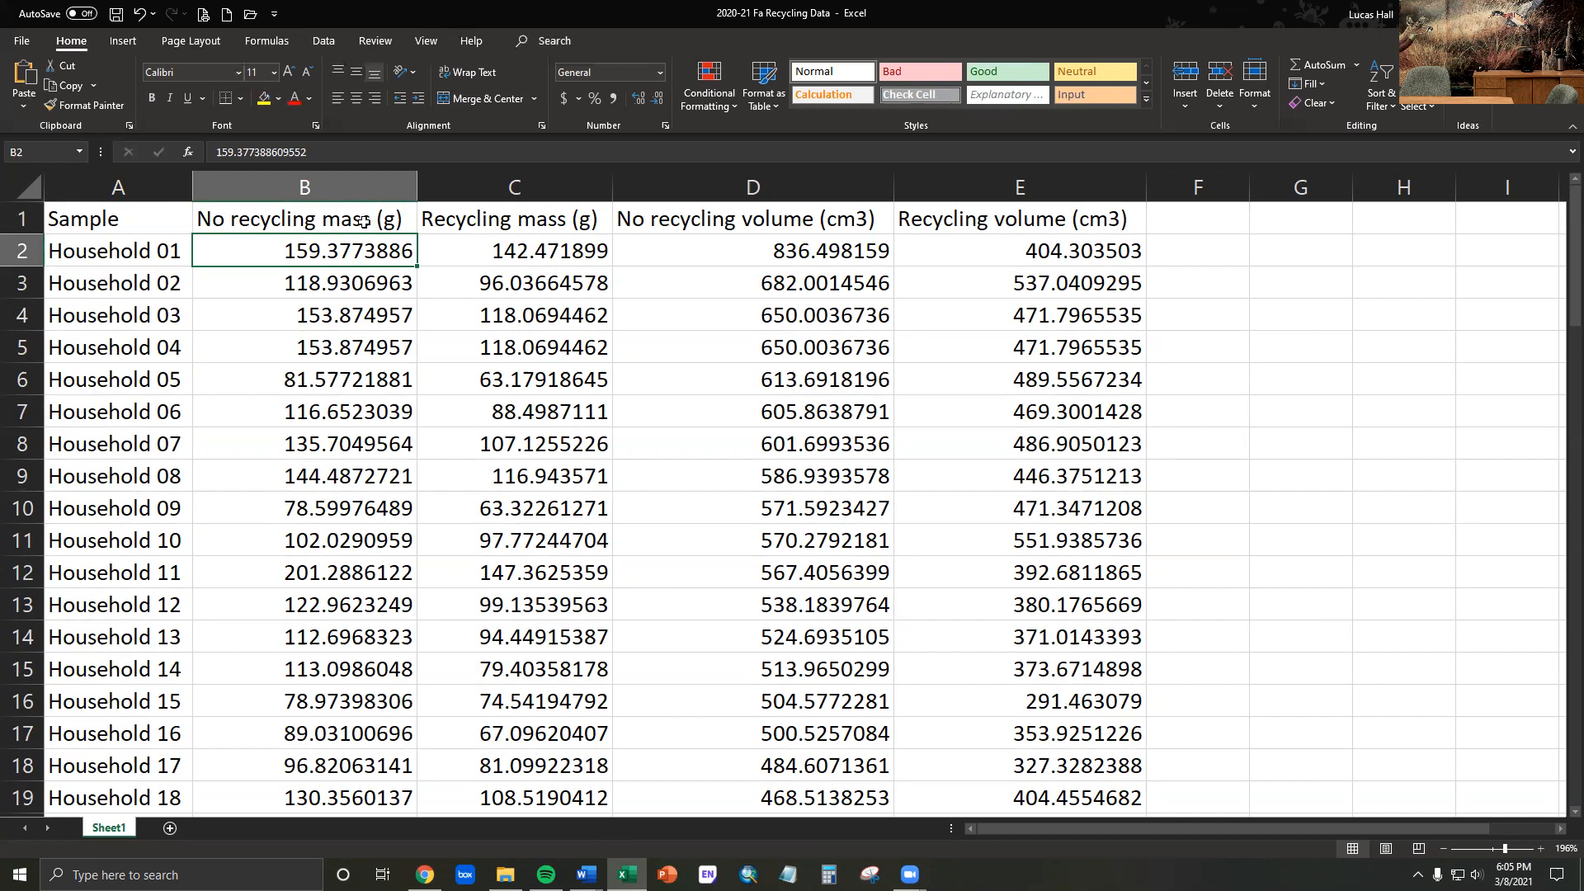
- Below the last household record, label cell A85 as Mean and cell A86 as n
left_click(799, 216)
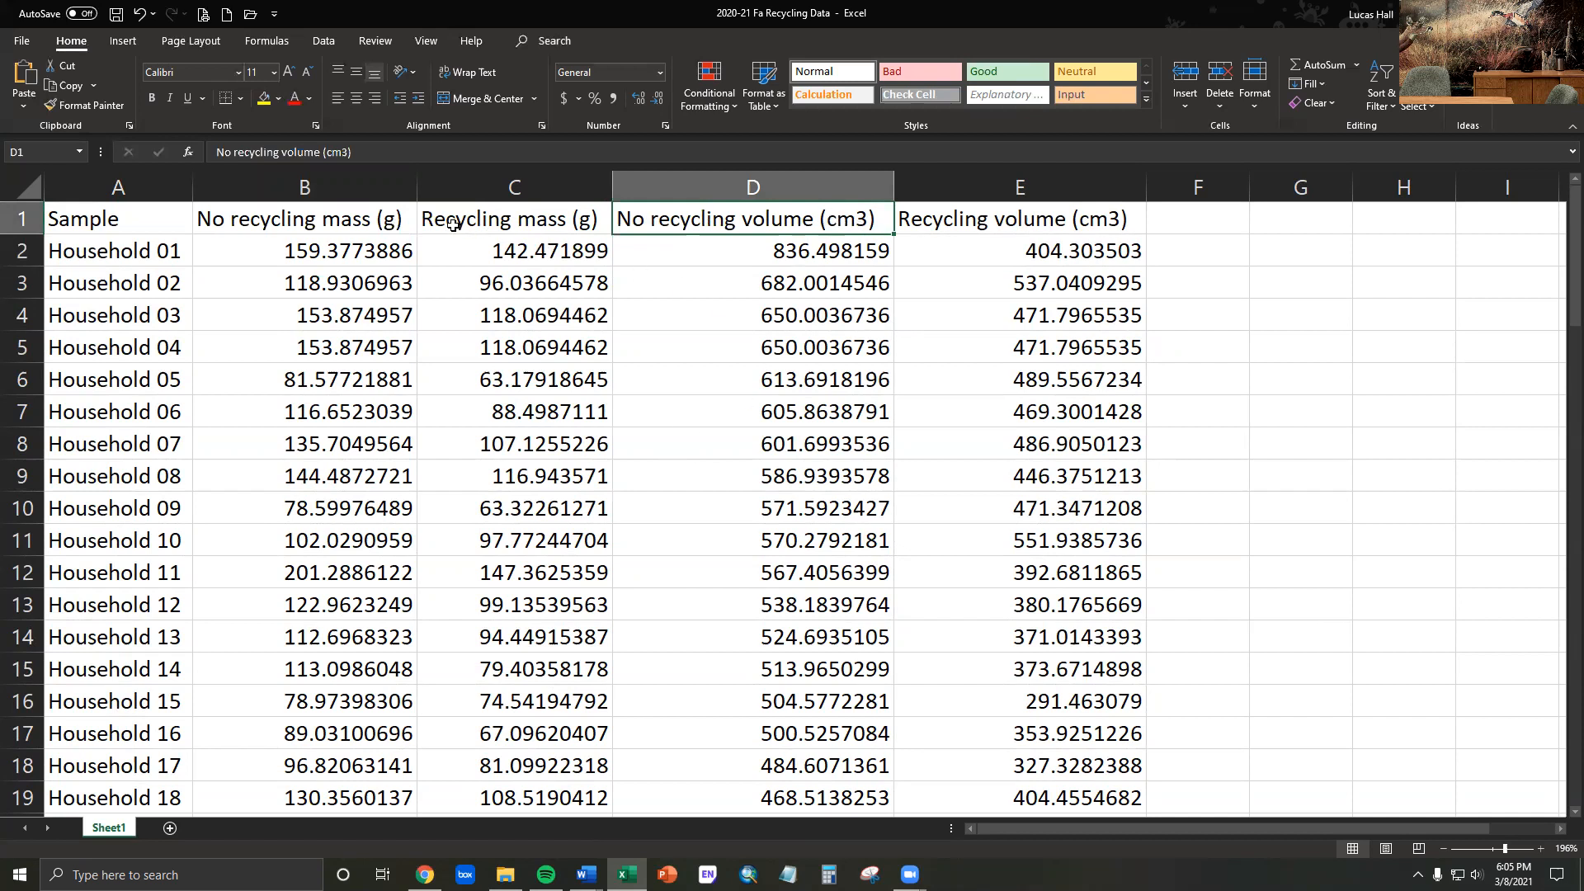
scroll(497, 385, "down", 13)
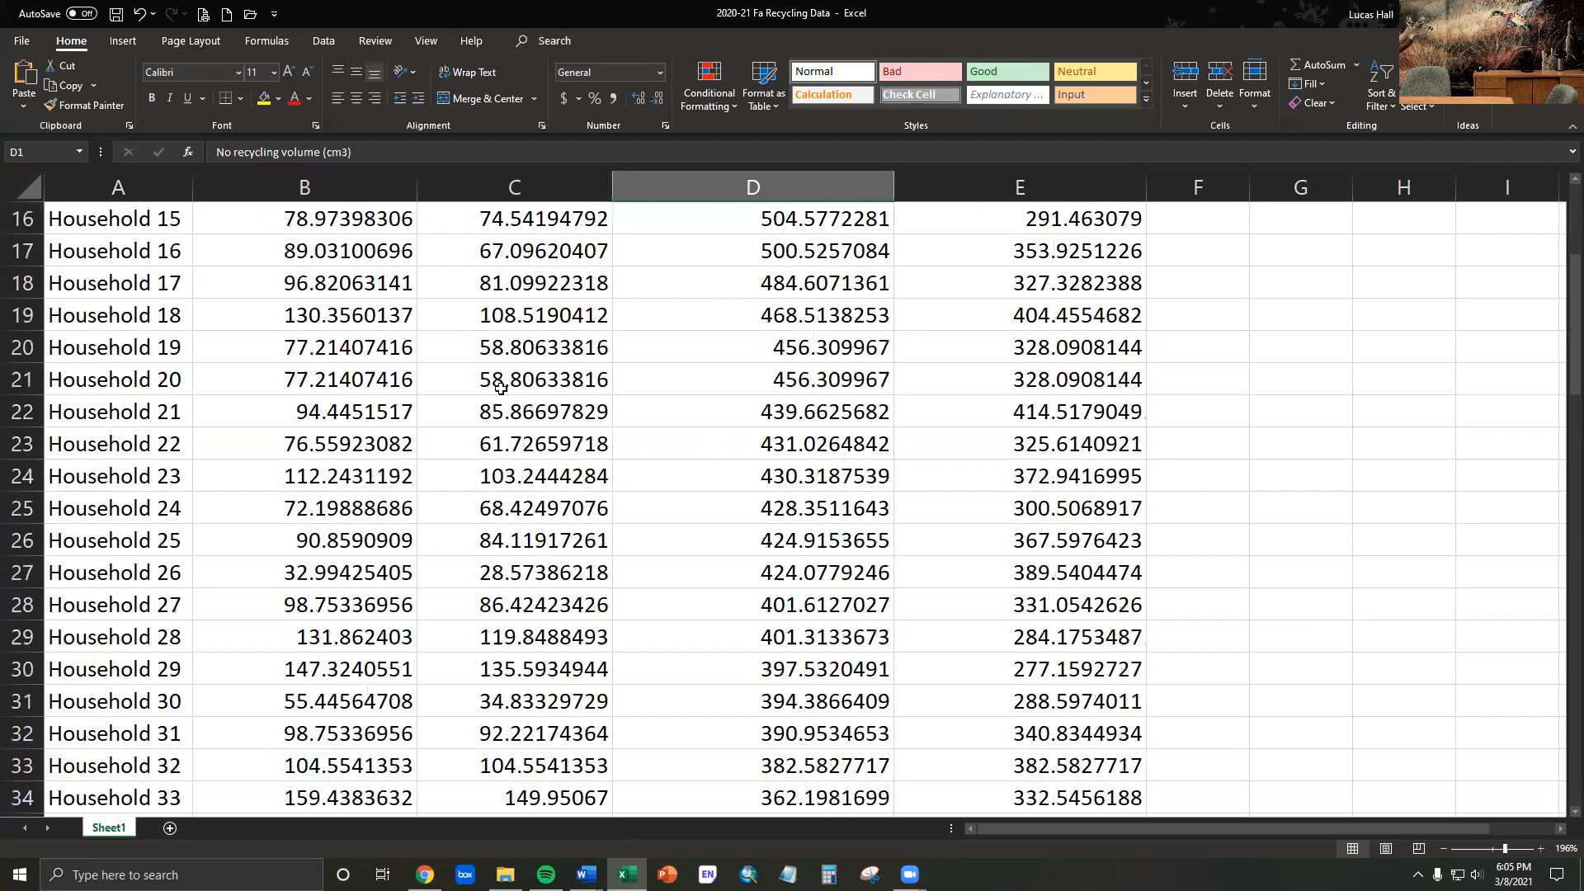
scroll(497, 386, "down", 17)
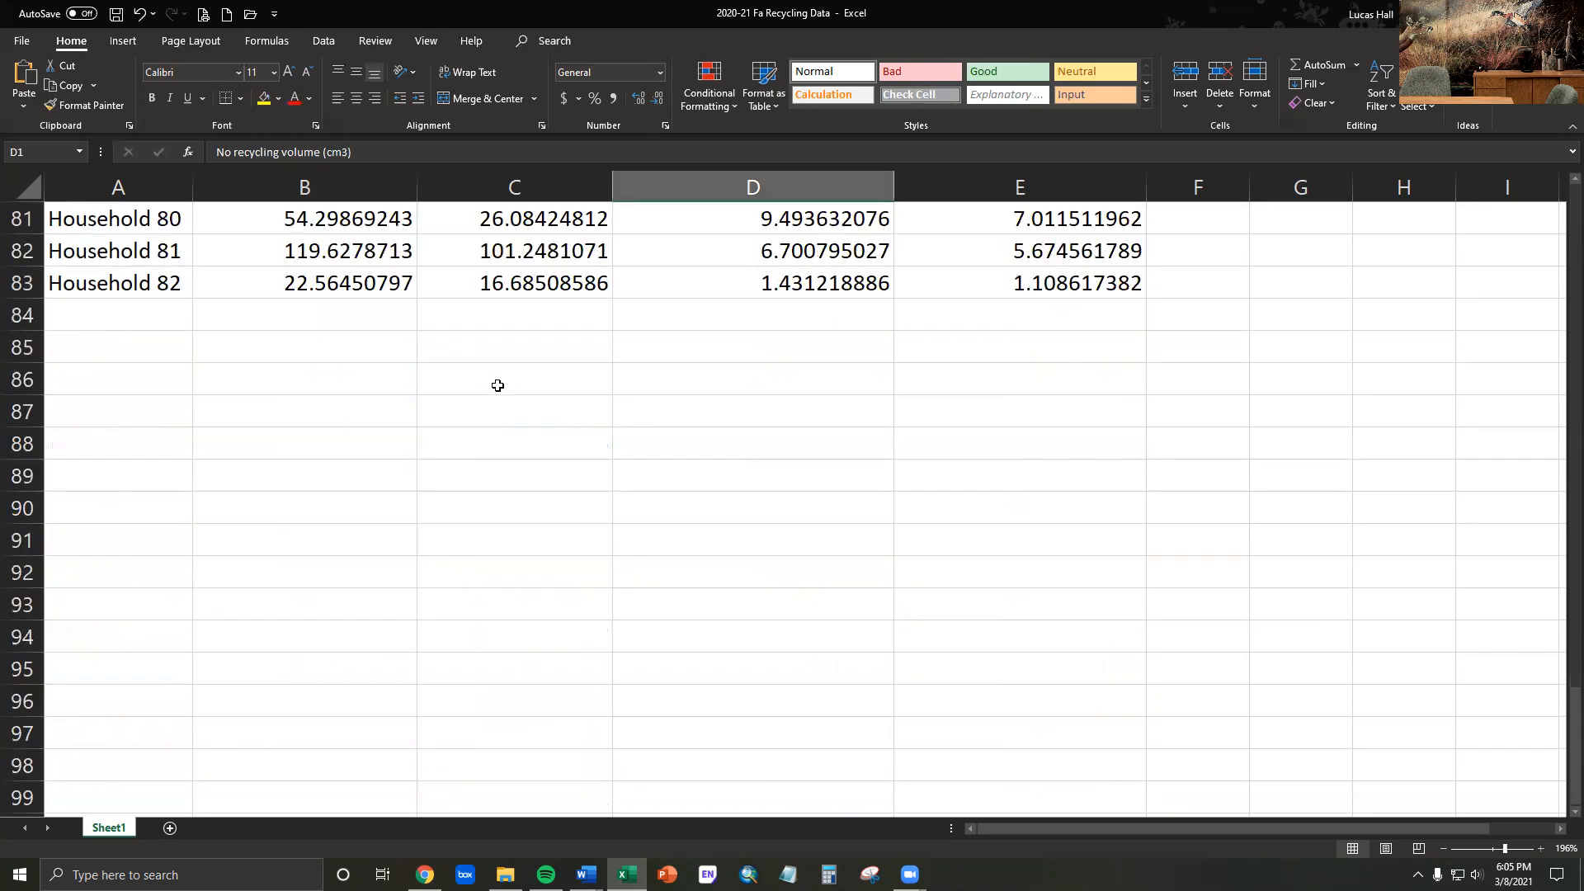
scroll(496, 385, "up", 7)
scroll(466, 503, "down", 2)
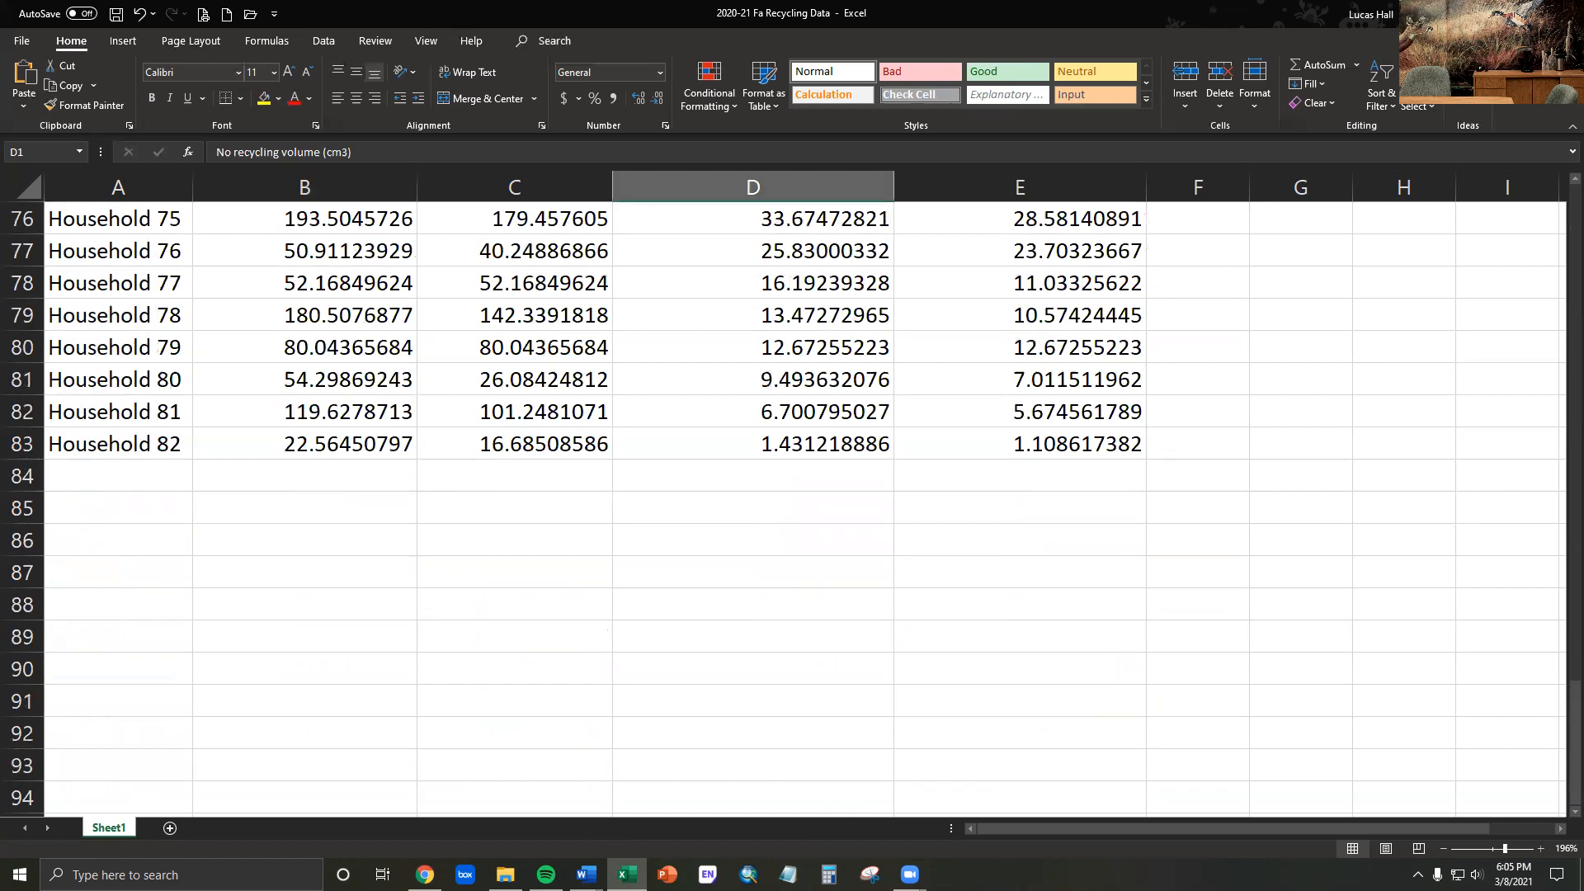
left_click(153, 511)
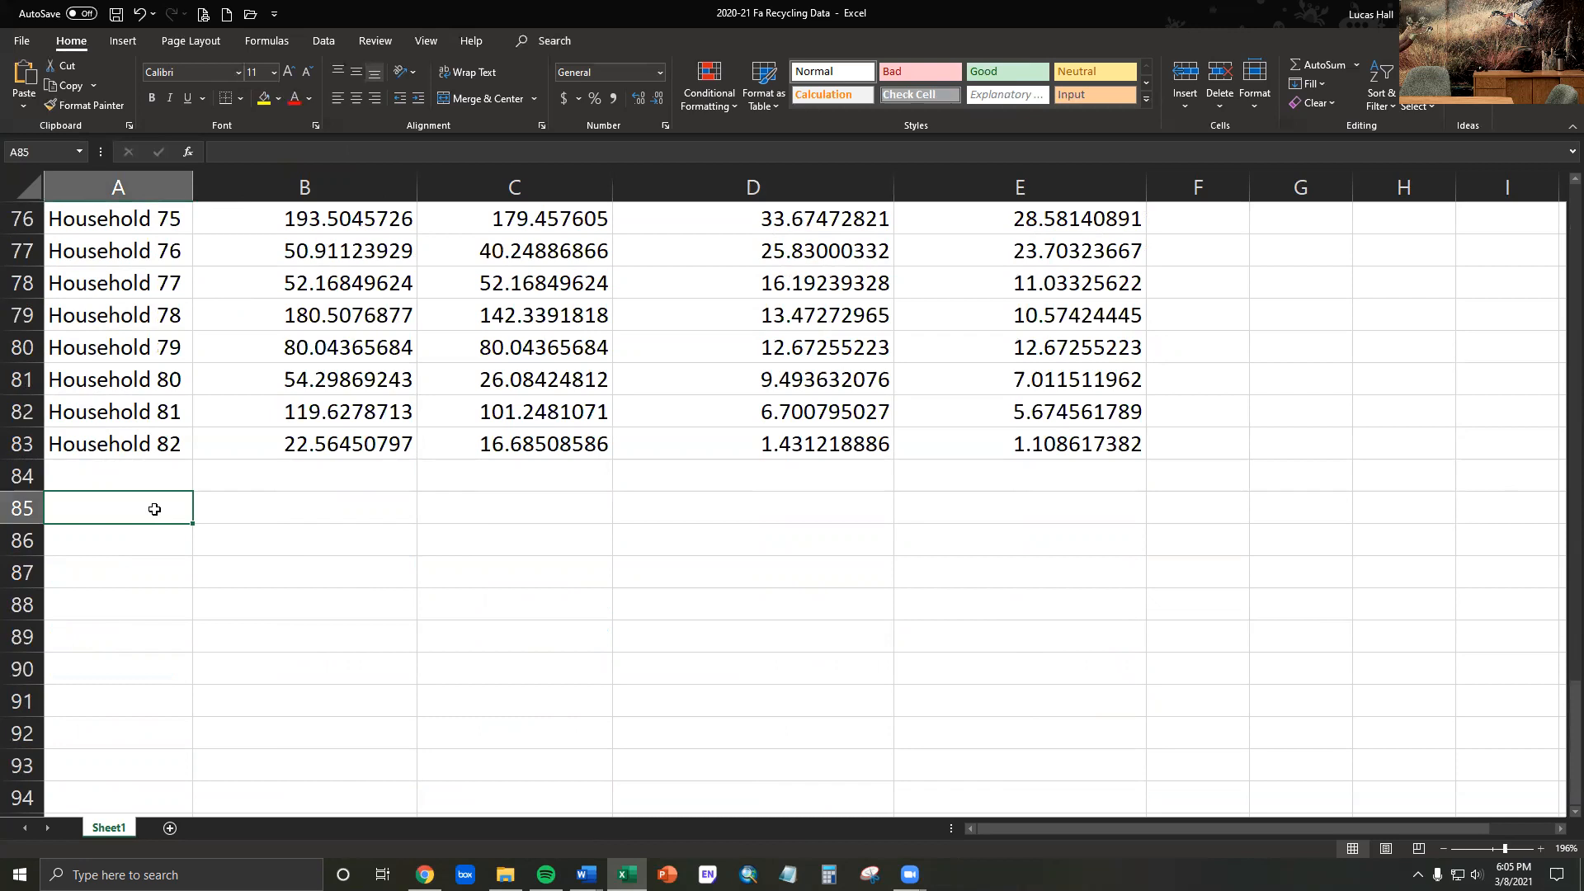
type("Mean")
key("Return")
type("n")
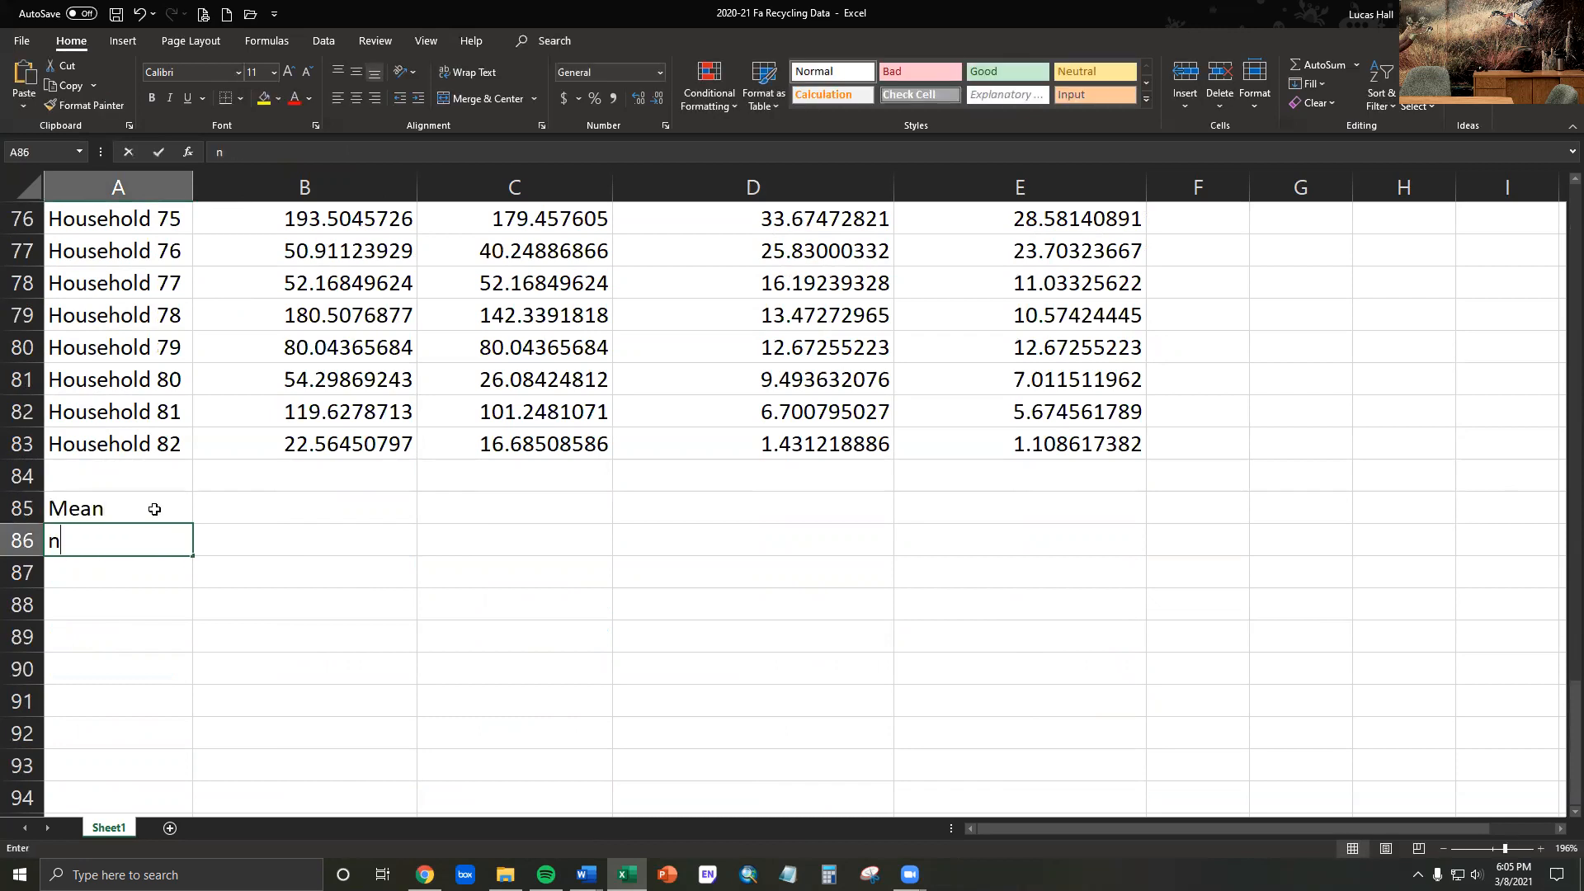
key("Return")
- Label cells A87 to A89 as s, SE and 95% CIs to complete the statistics row labels
type("s")
key("Return")
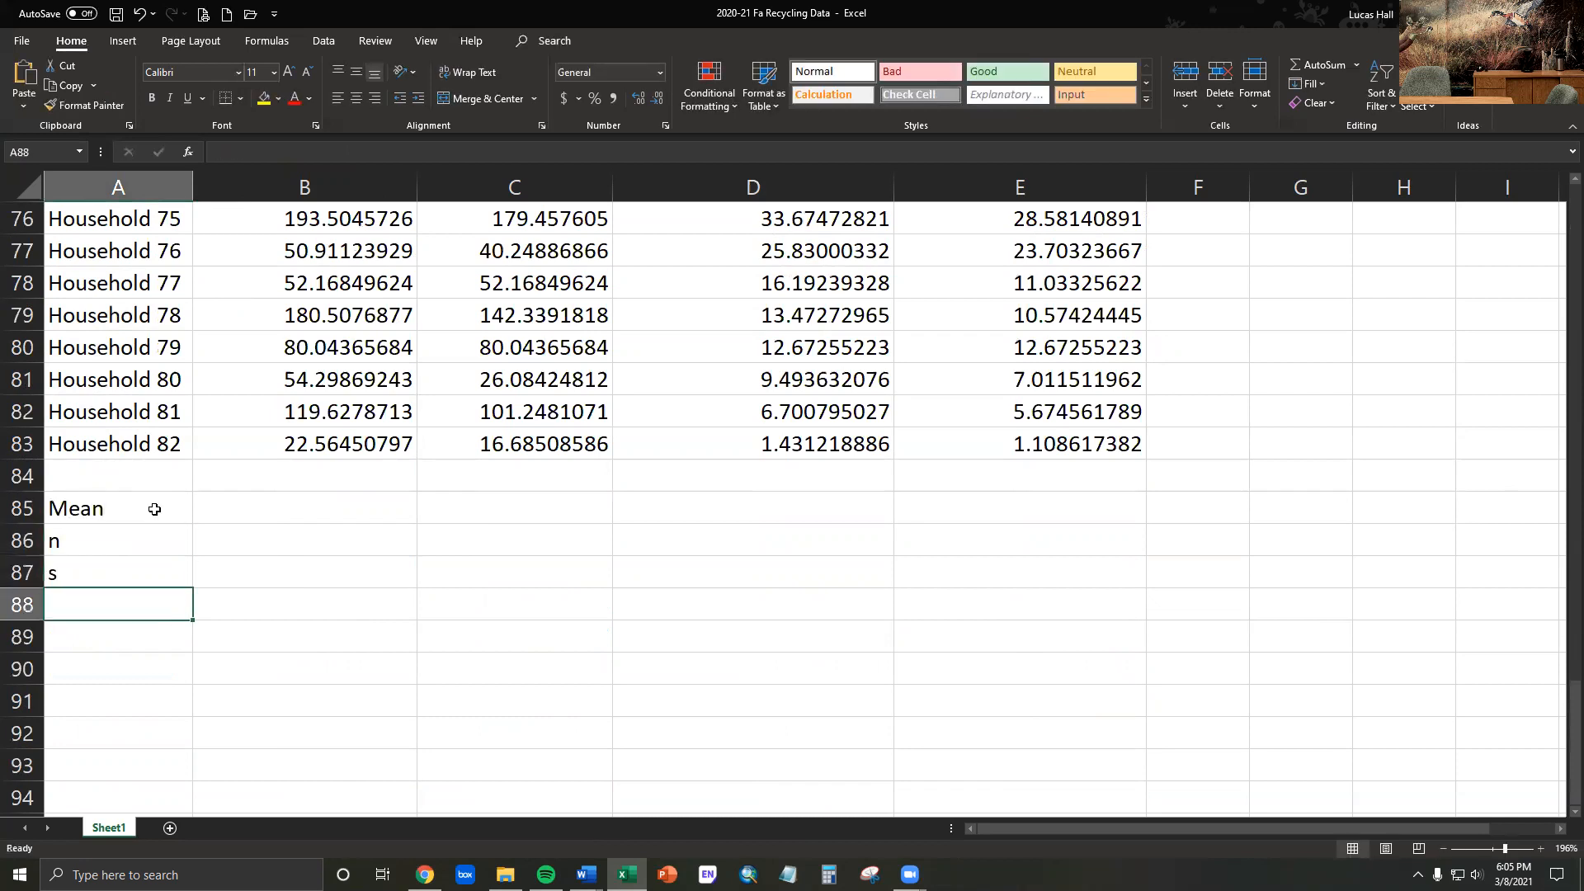
type("SE")
key("Return")
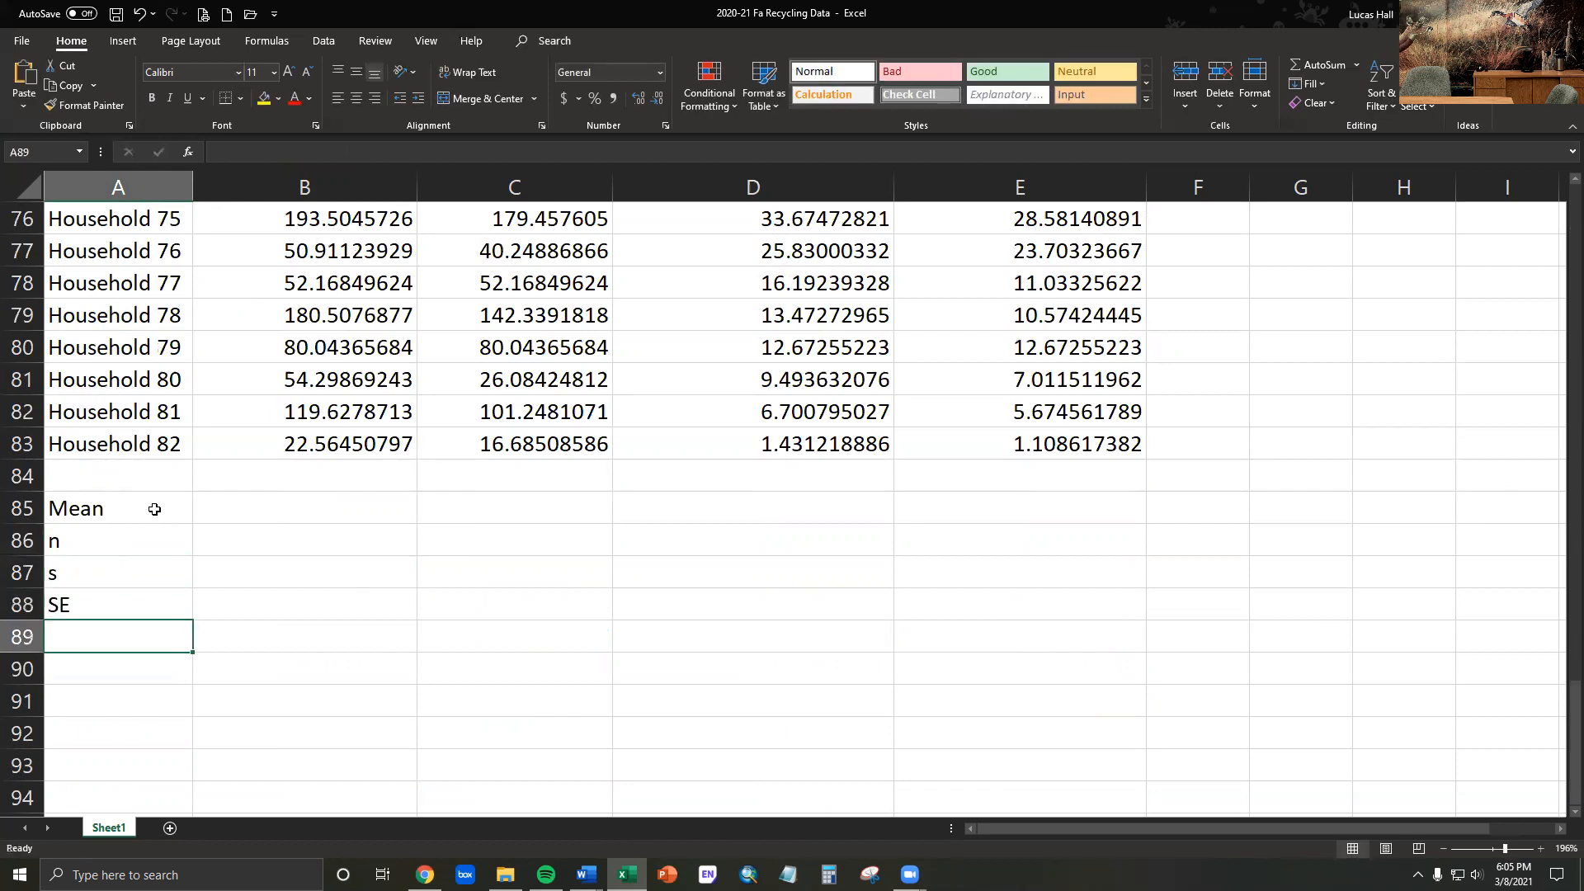
type("95% CIs")
key("Tab")
- Calculate the mean no recycling mass in B85 with the formula =AVERAGE(B2:B83)
key("Up")
key("Up")
key("Up")
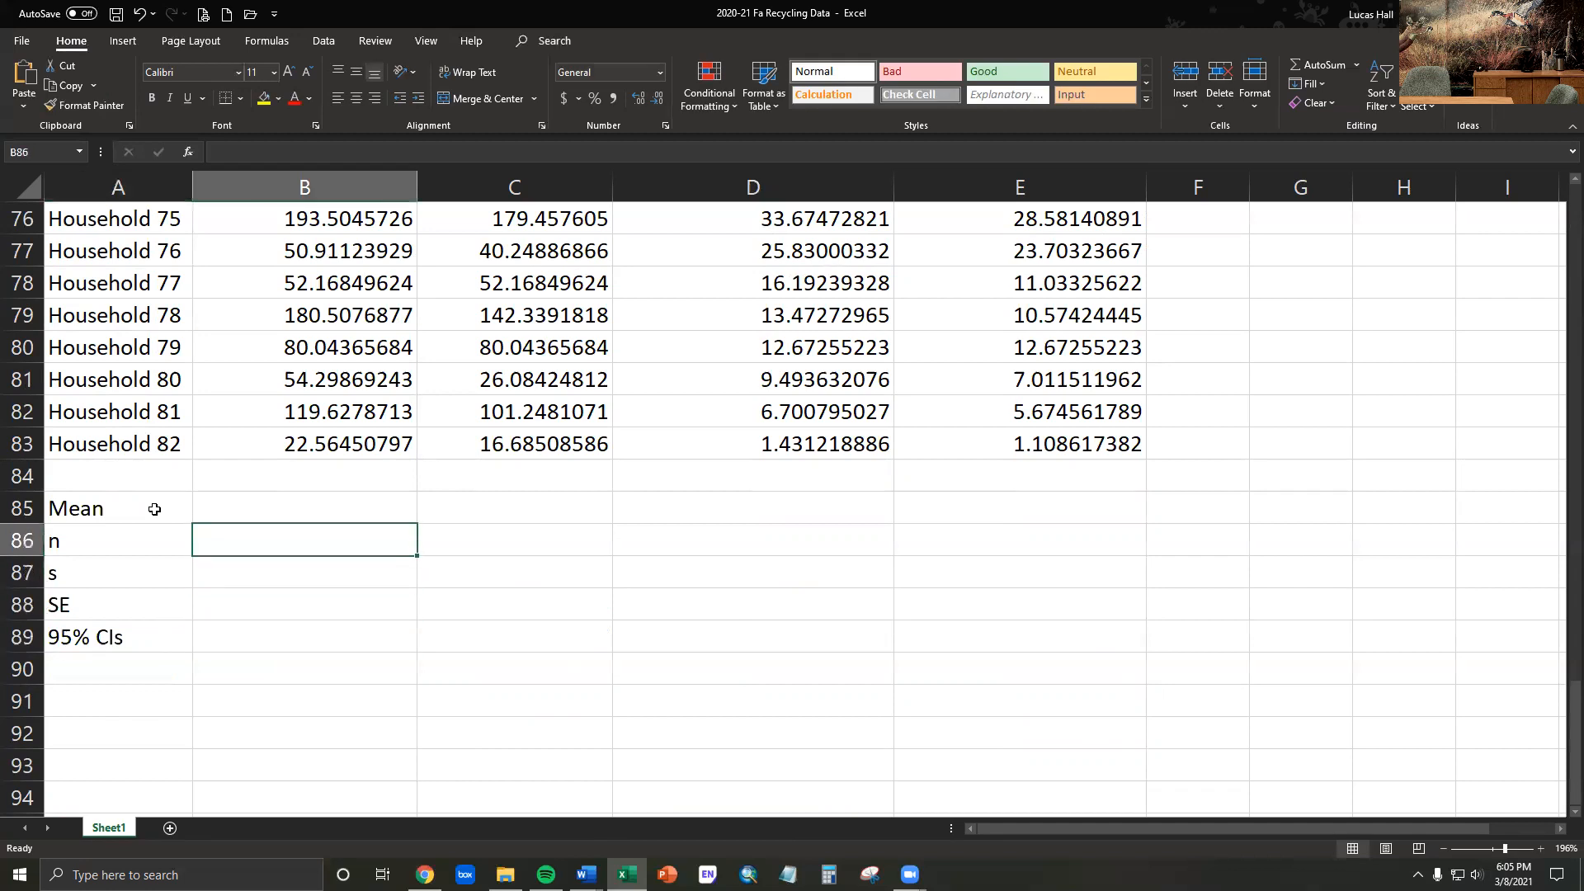
key("Up")
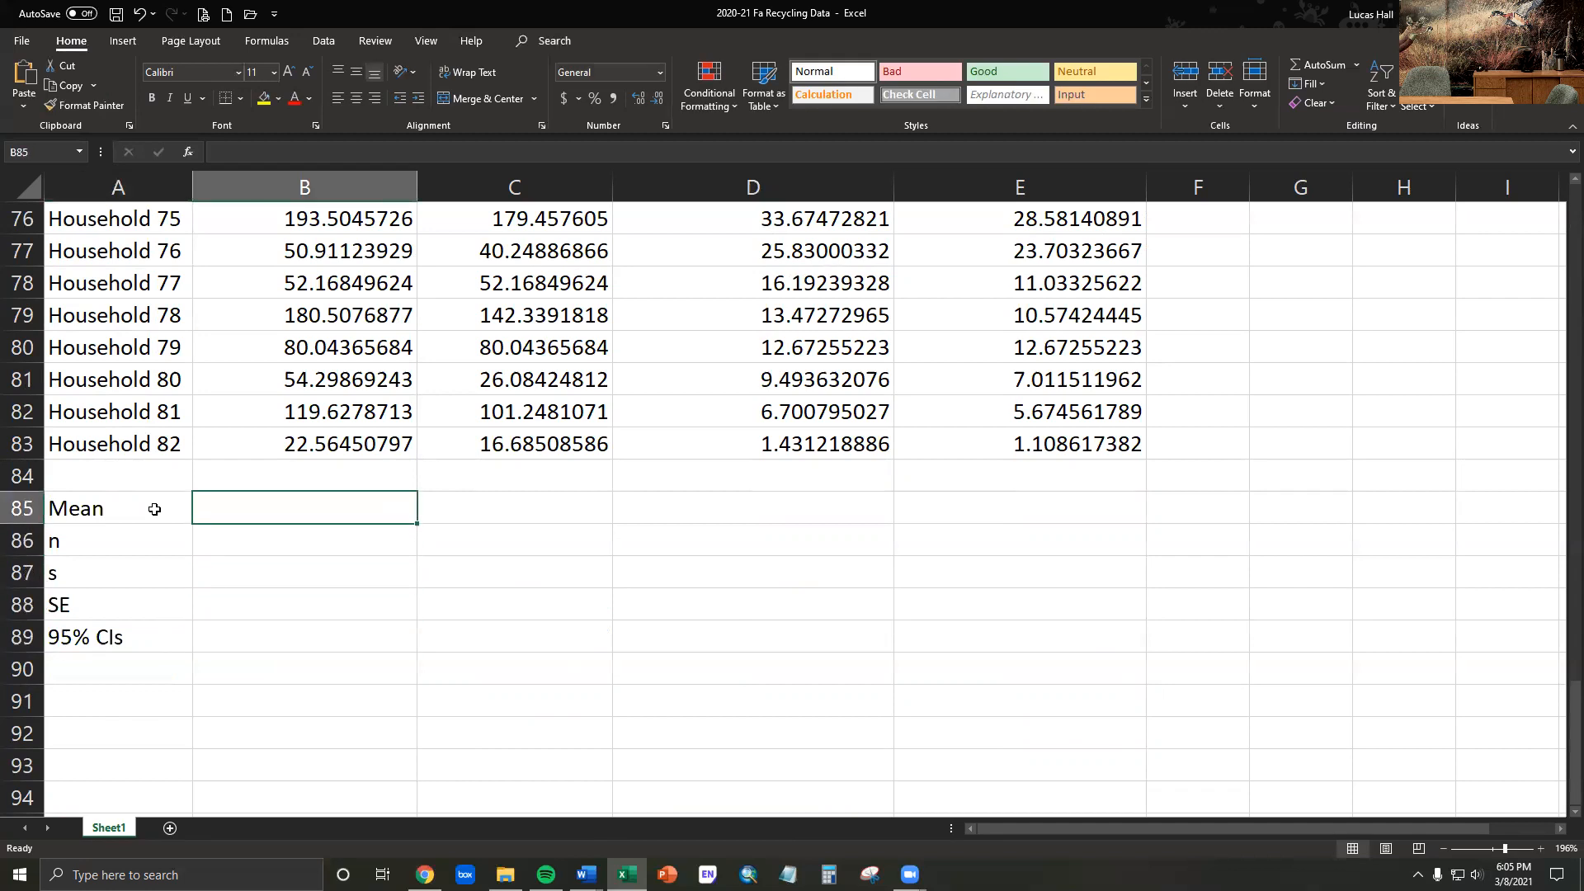
type("=")
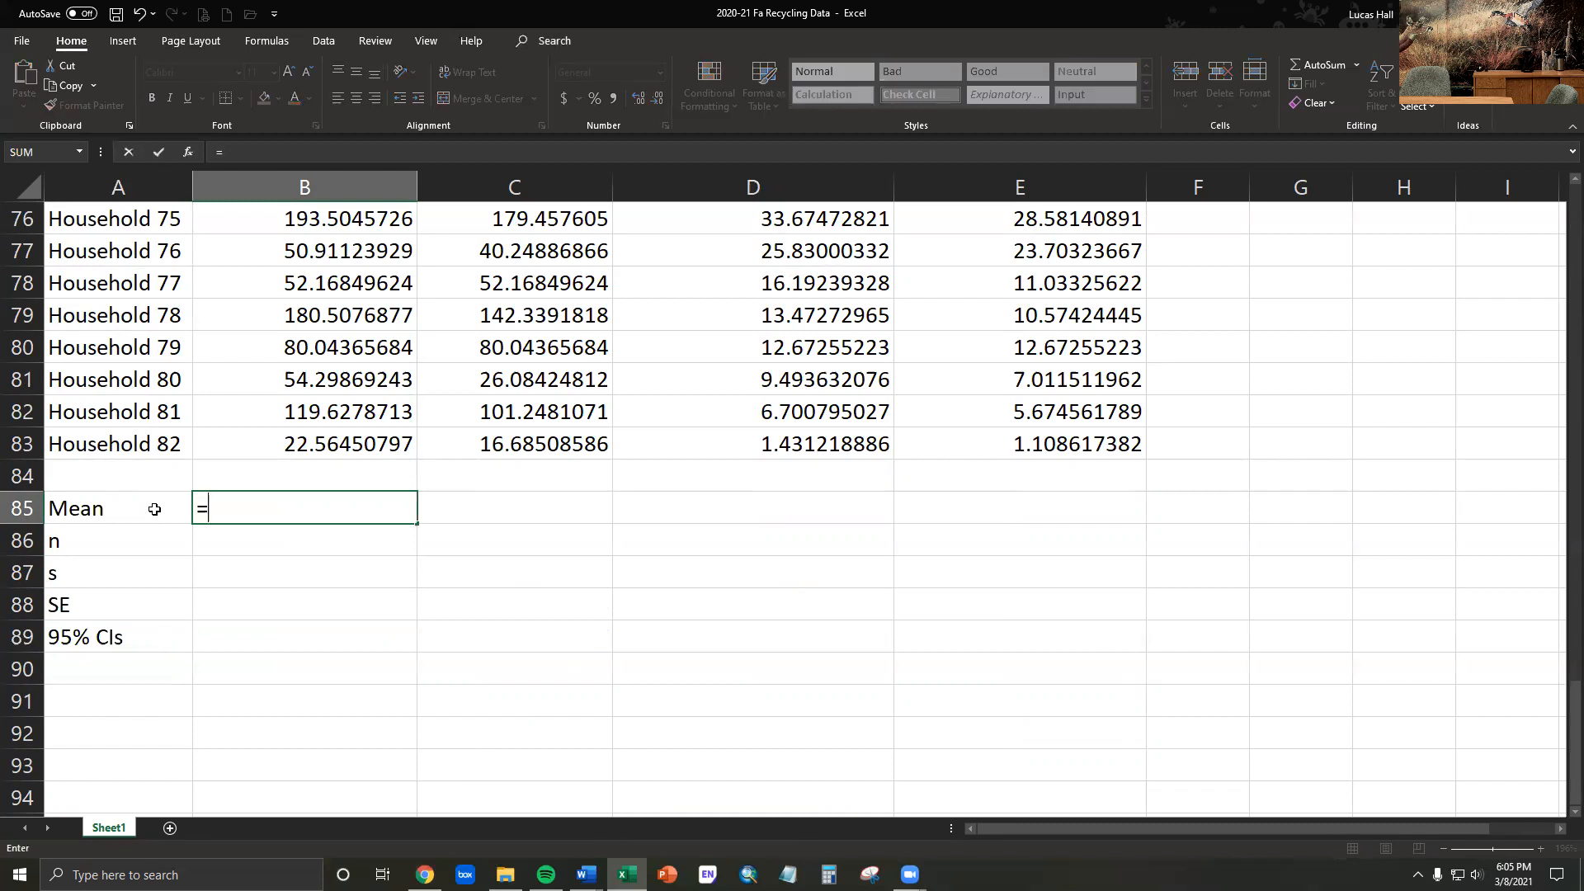
left_click(202, 511)
type("a")
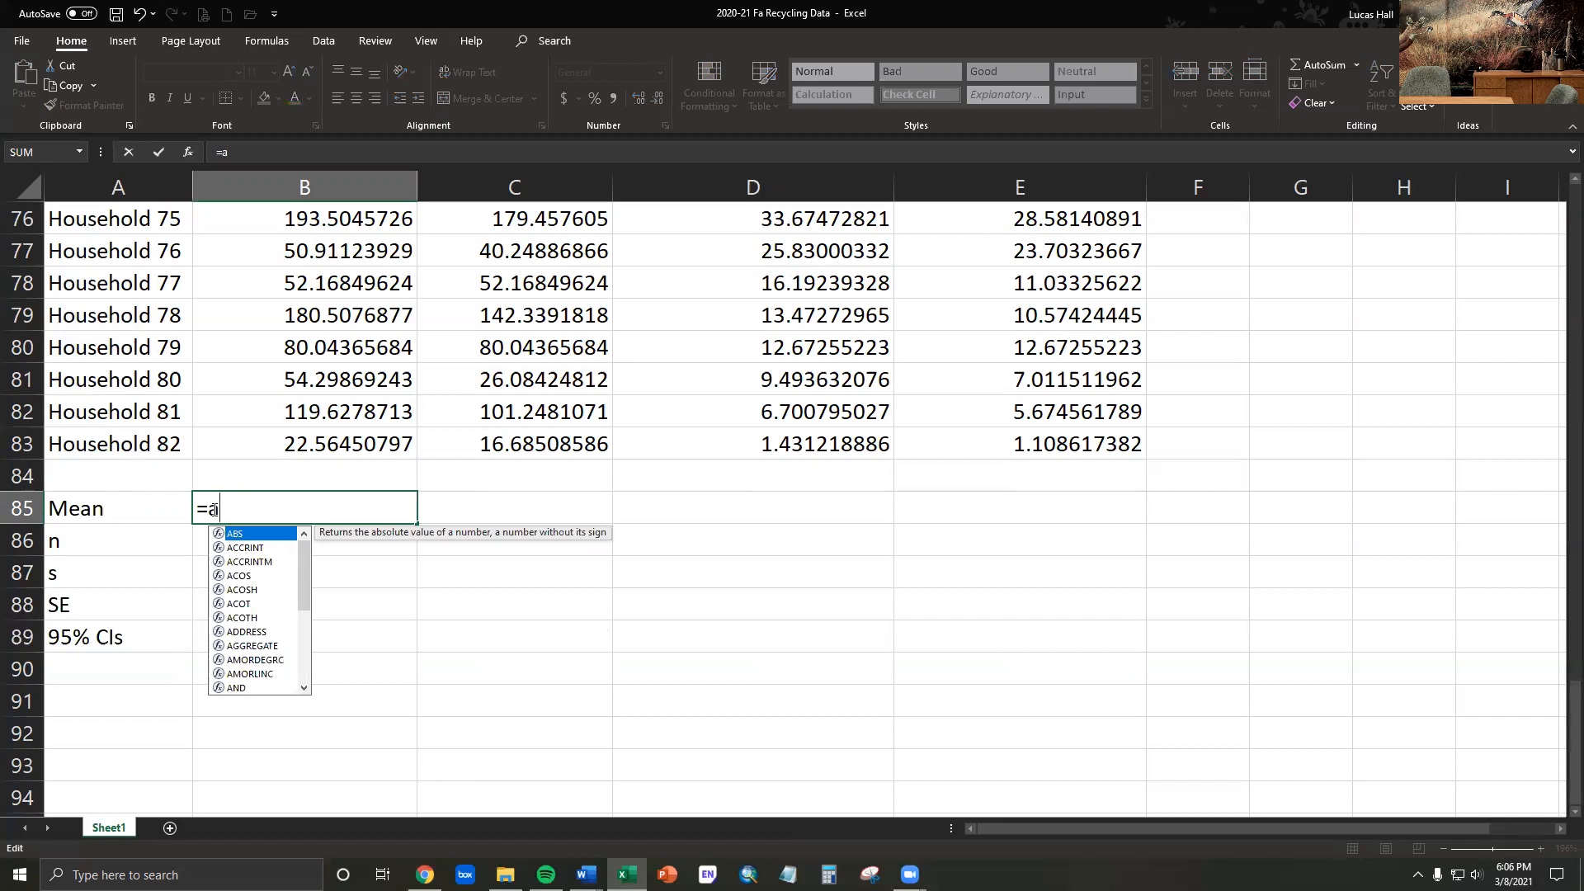
type("verag")
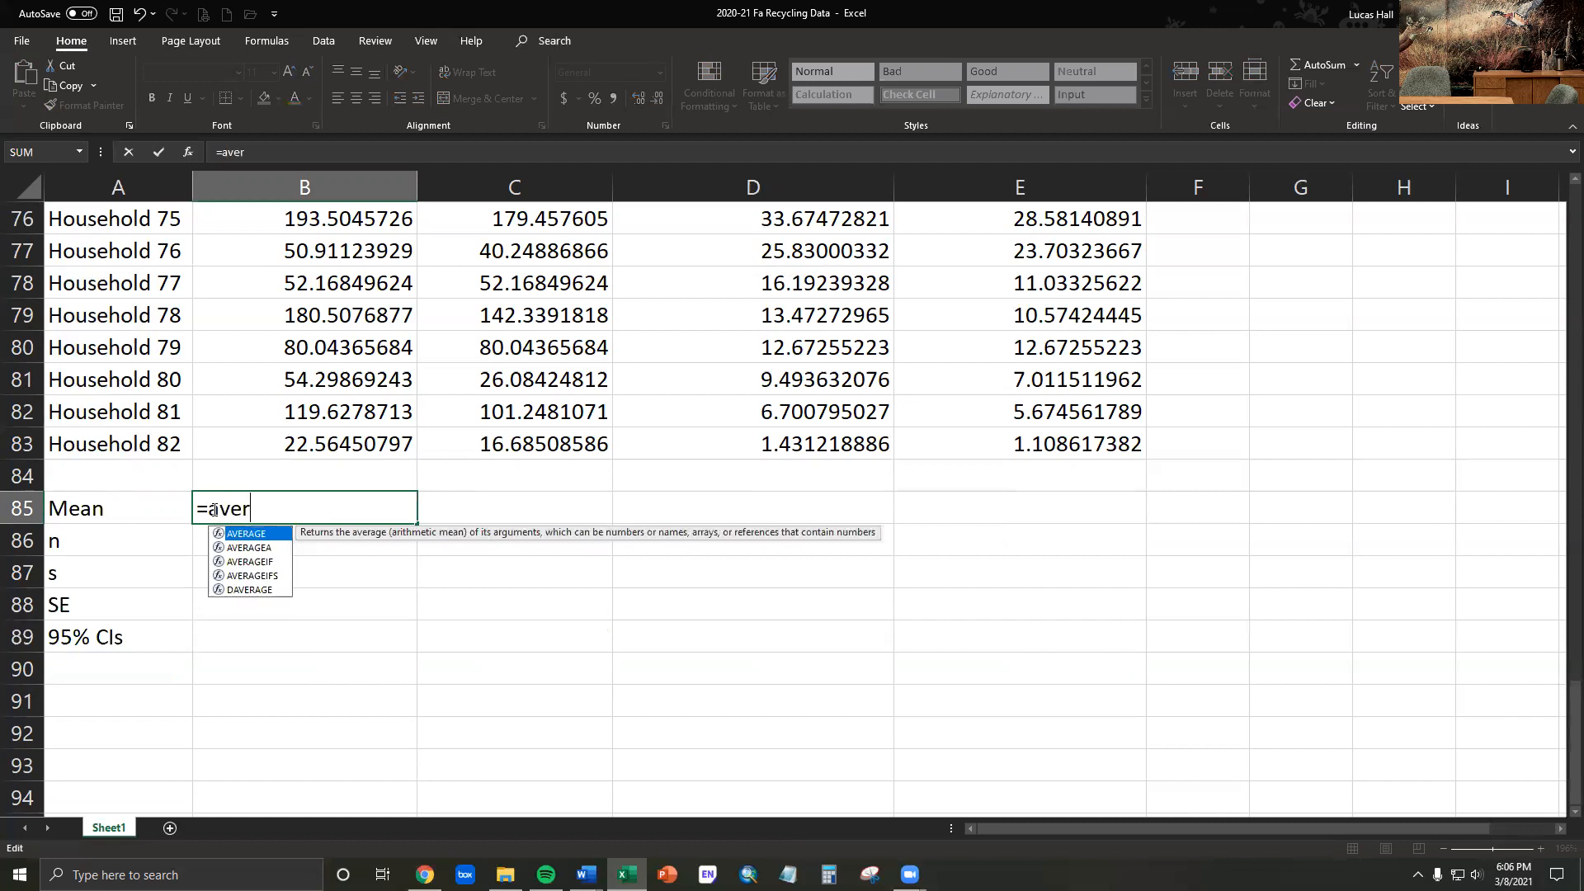
double_click(257, 538)
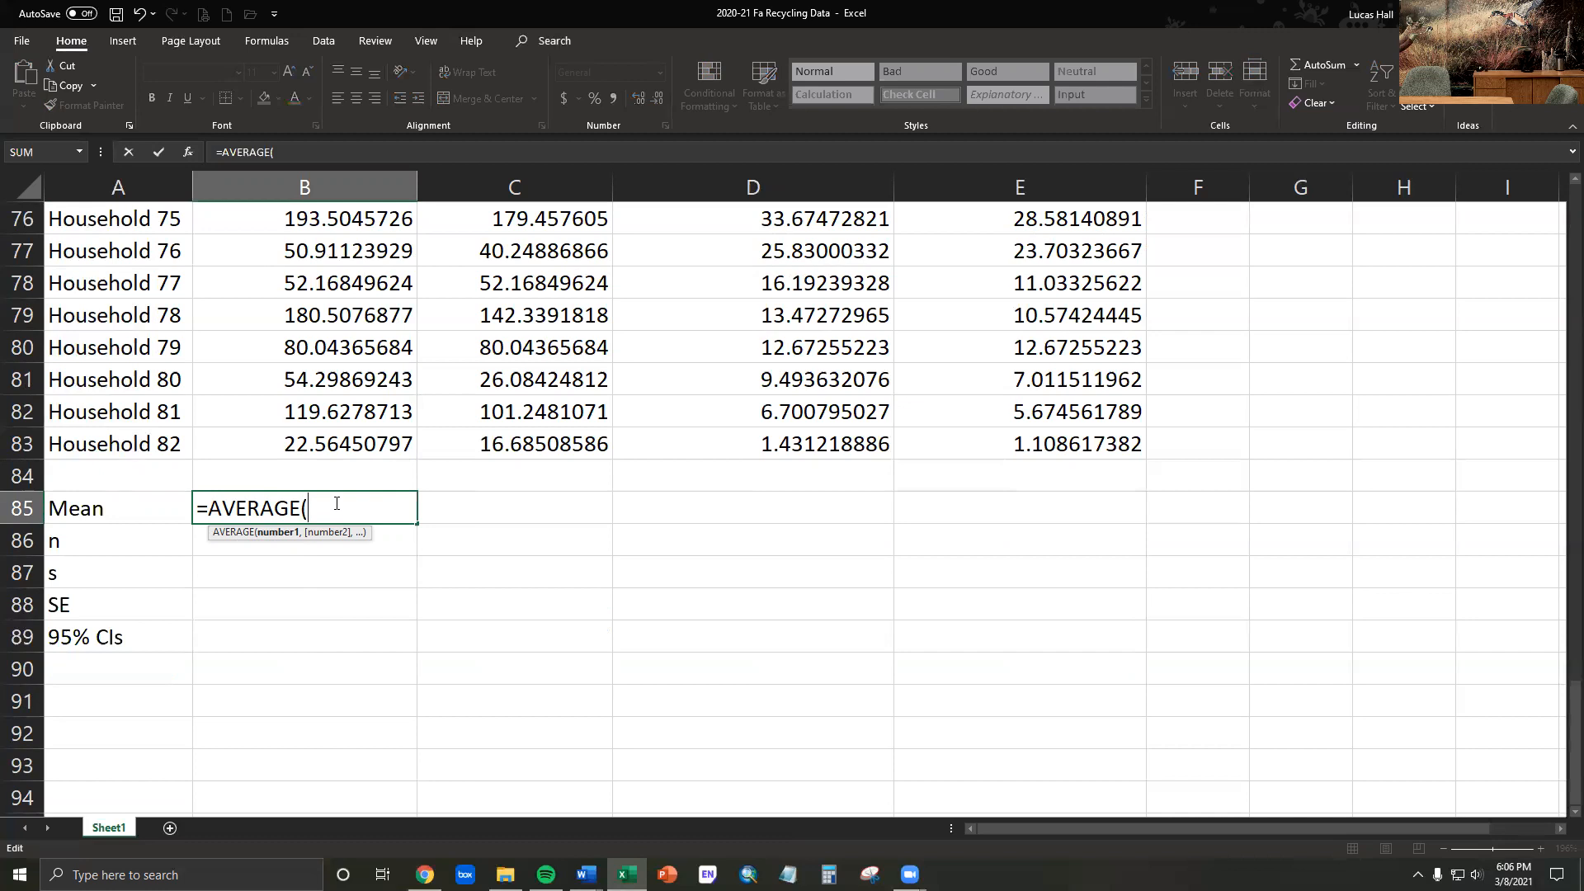
left_click_drag(331, 437, 346, 245)
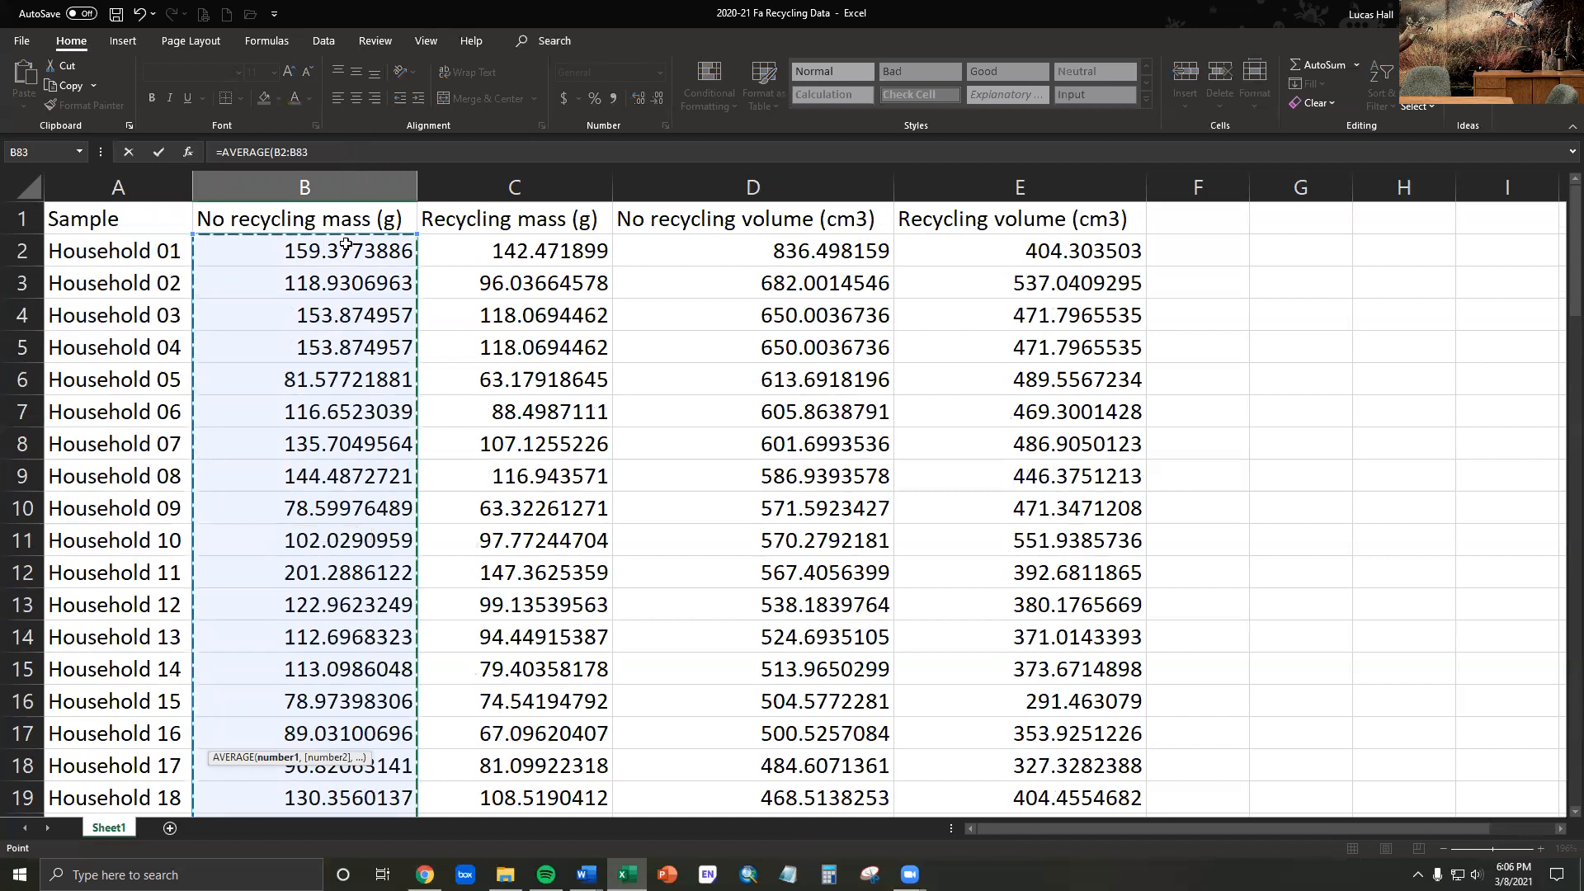
type(")")
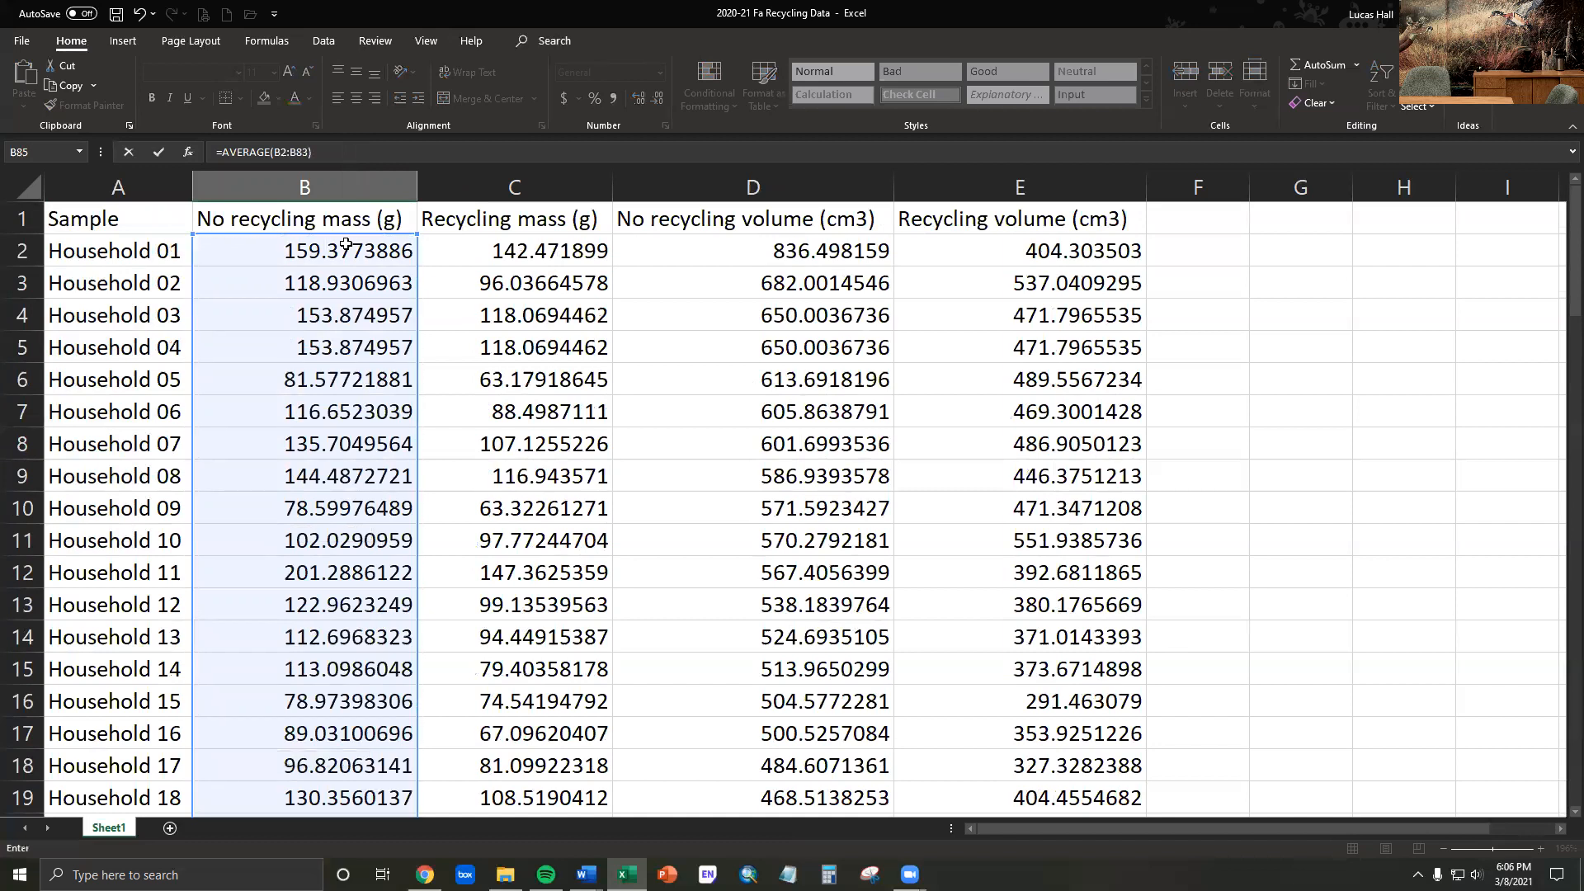
key("Return")
- Calculate the sample size for no recycling mass in B86 with the formula =COUNT(B2:B83)
scroll(403, 481, "down", 5)
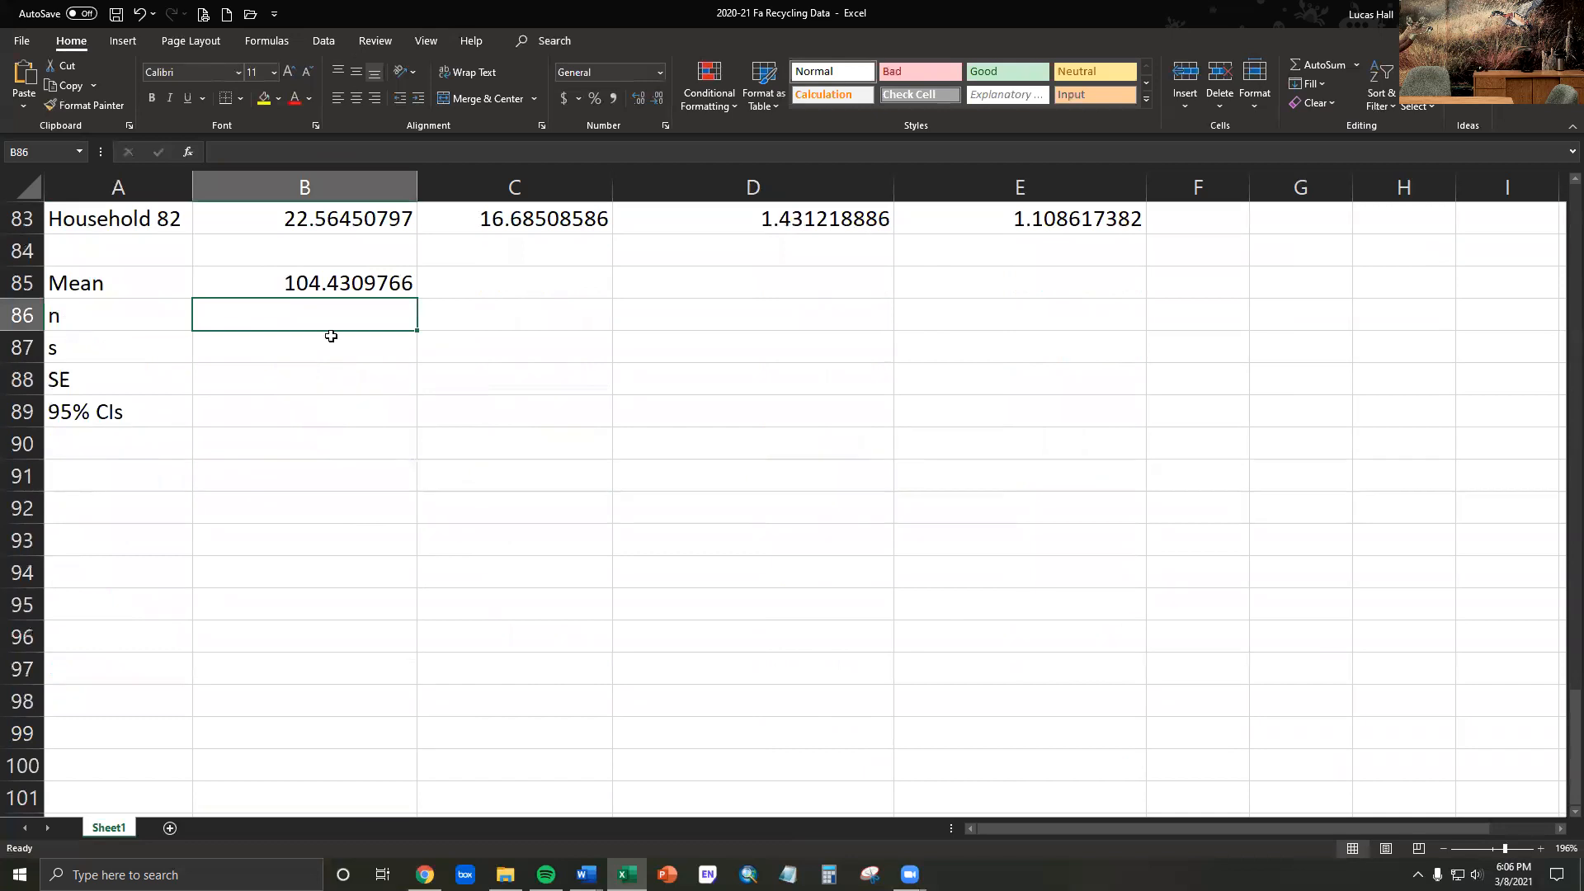
left_click(332, 285)
left_click(316, 314)
type("=coun")
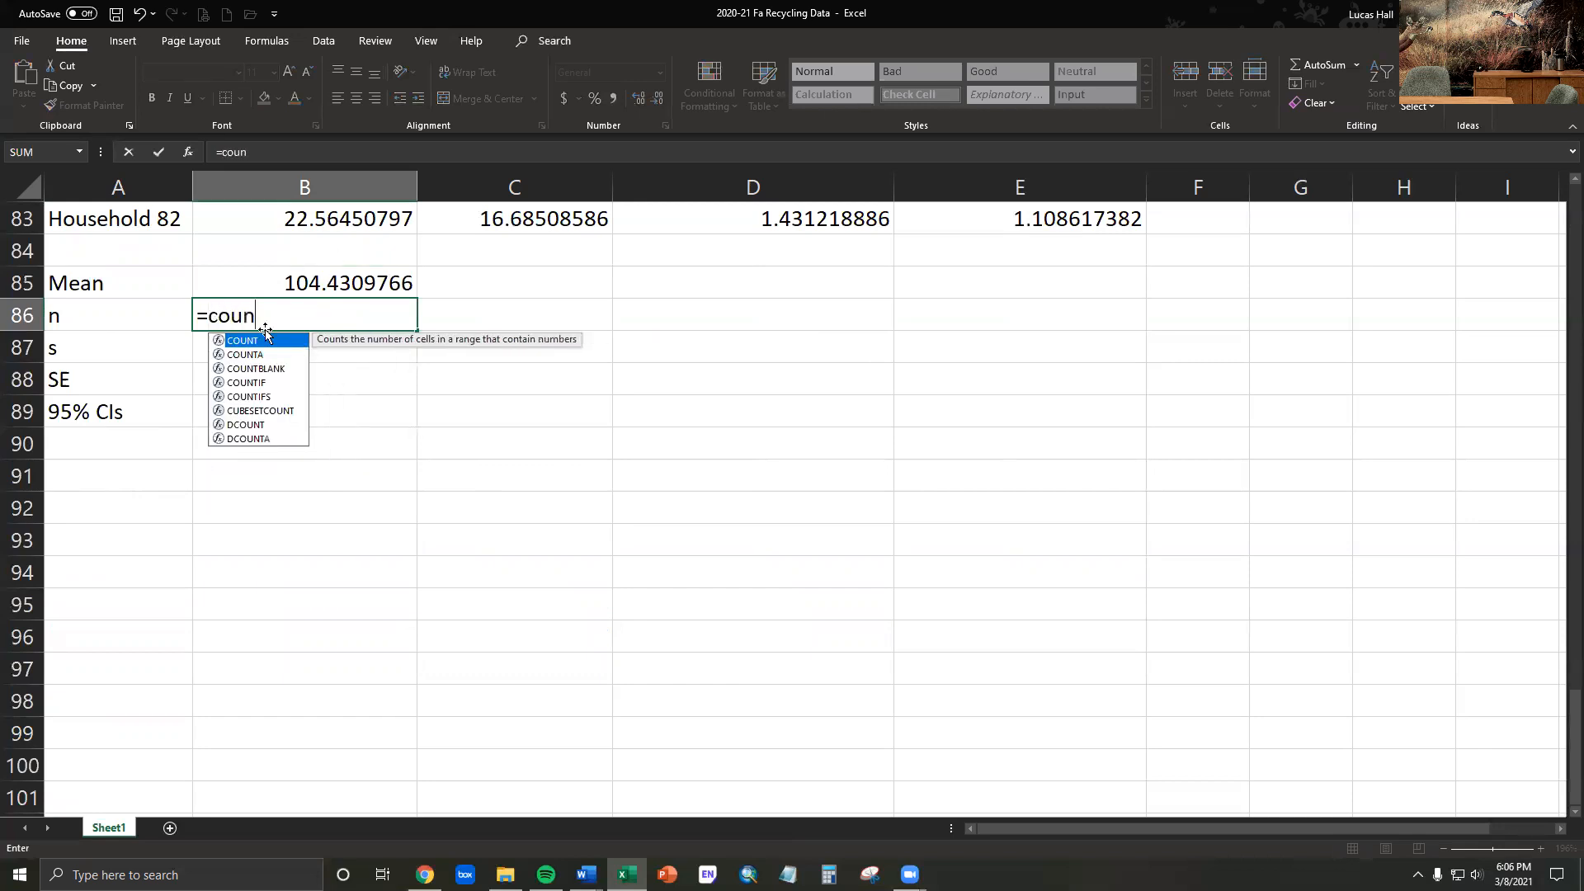
key("Tab")
mouse_move(320, 221)
left_mouse_down()
mouse_move(336, 83)
mouse_move(321, 235)
left_mouse_up()
type(")")
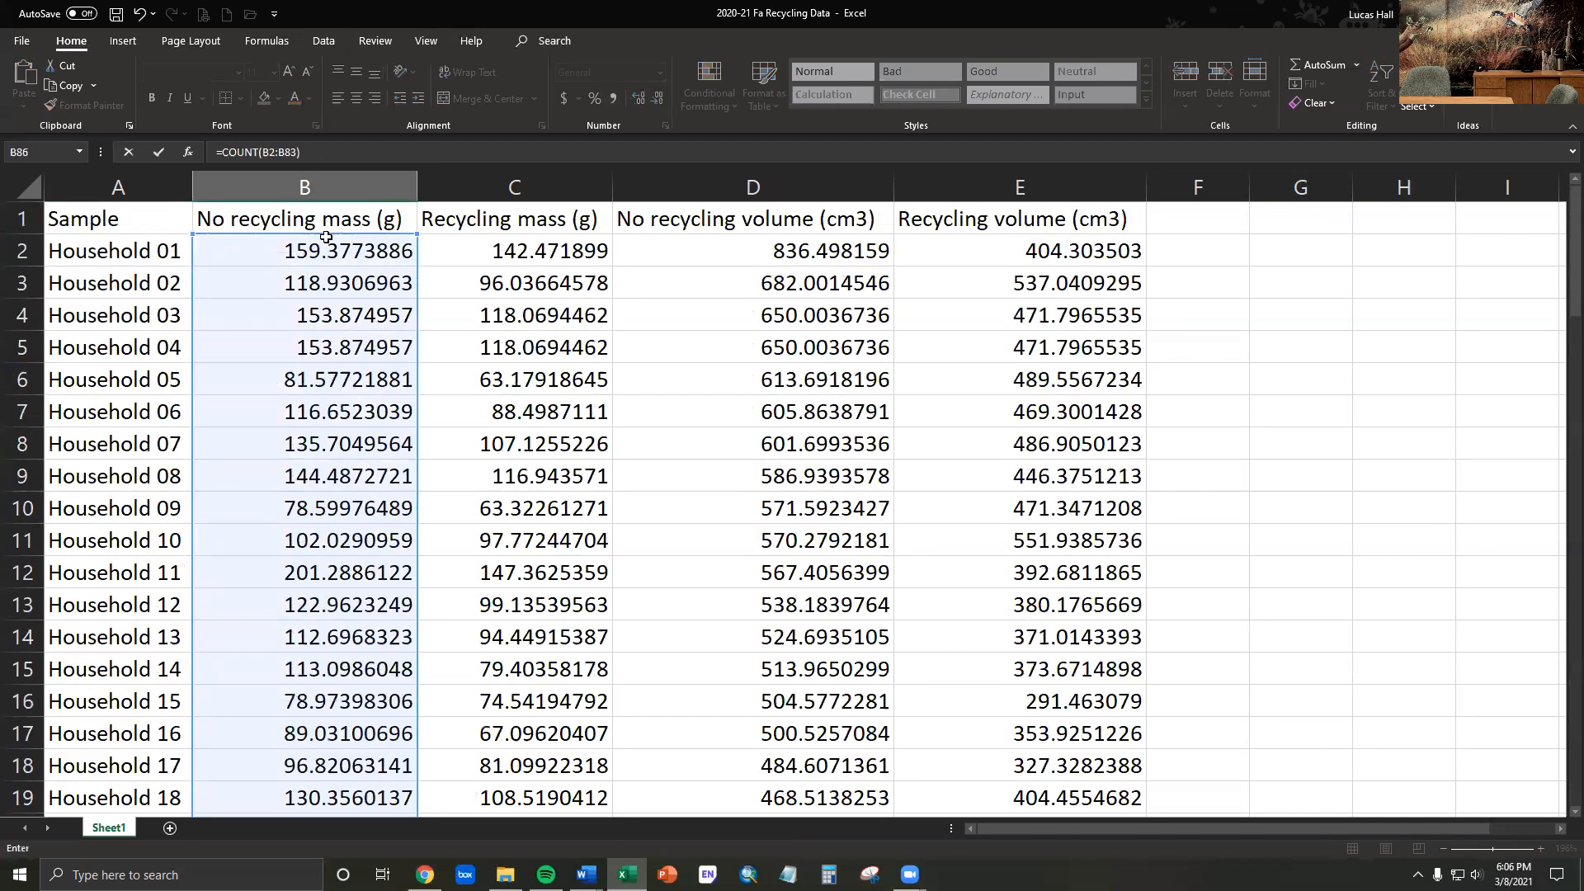
key("Return")
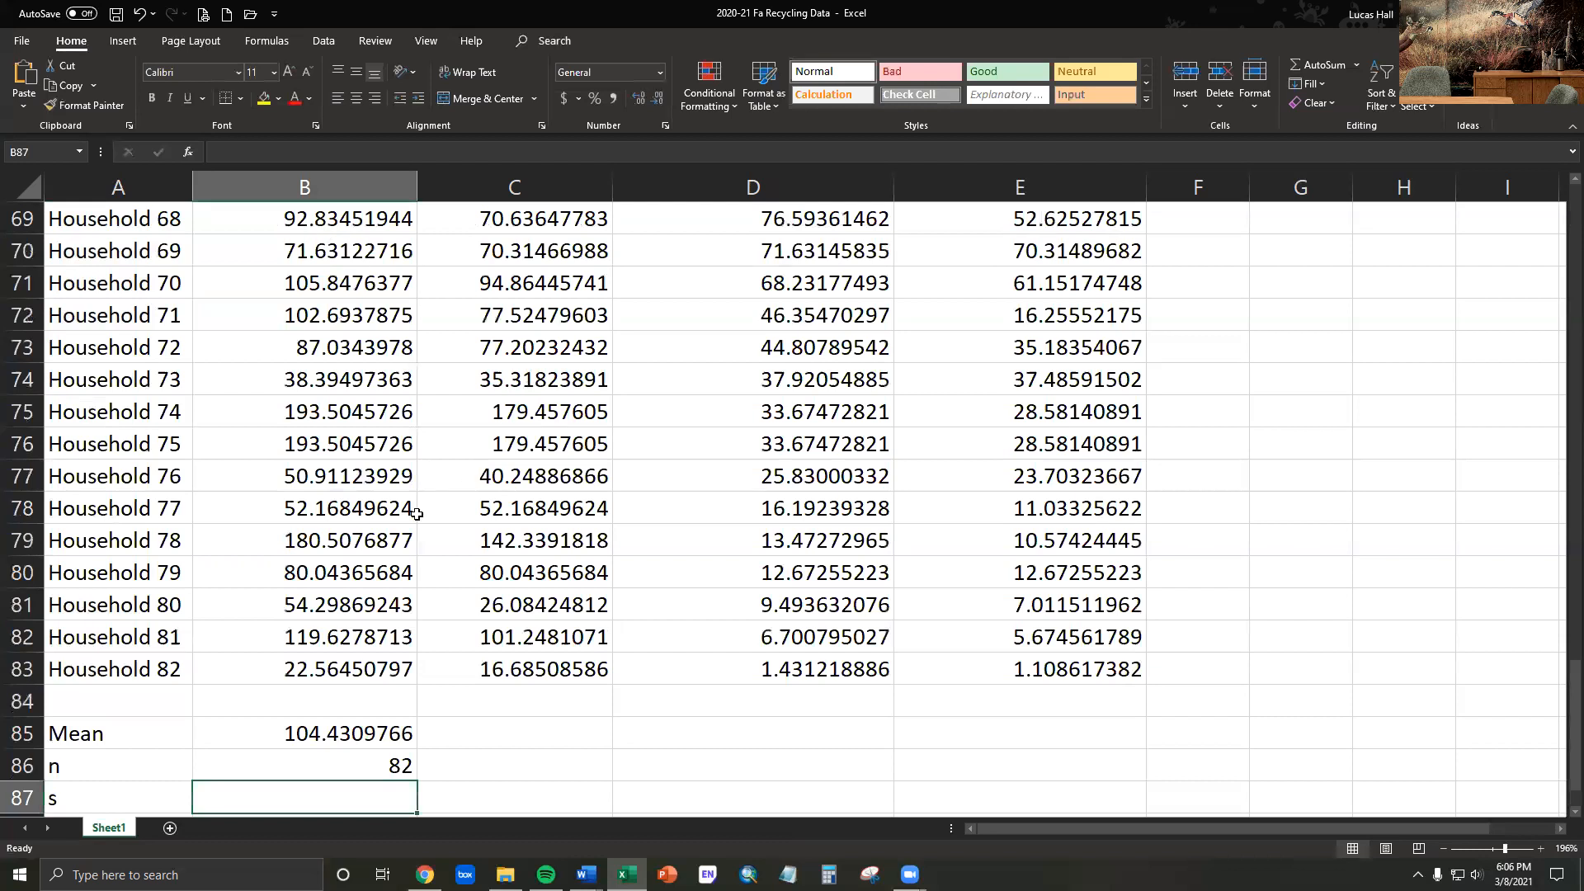
- Calculate the sample standard deviation of no recycling mass in B87 with the formula =STDEV.S(B2:B83)
scroll(369, 535, "down", 2)
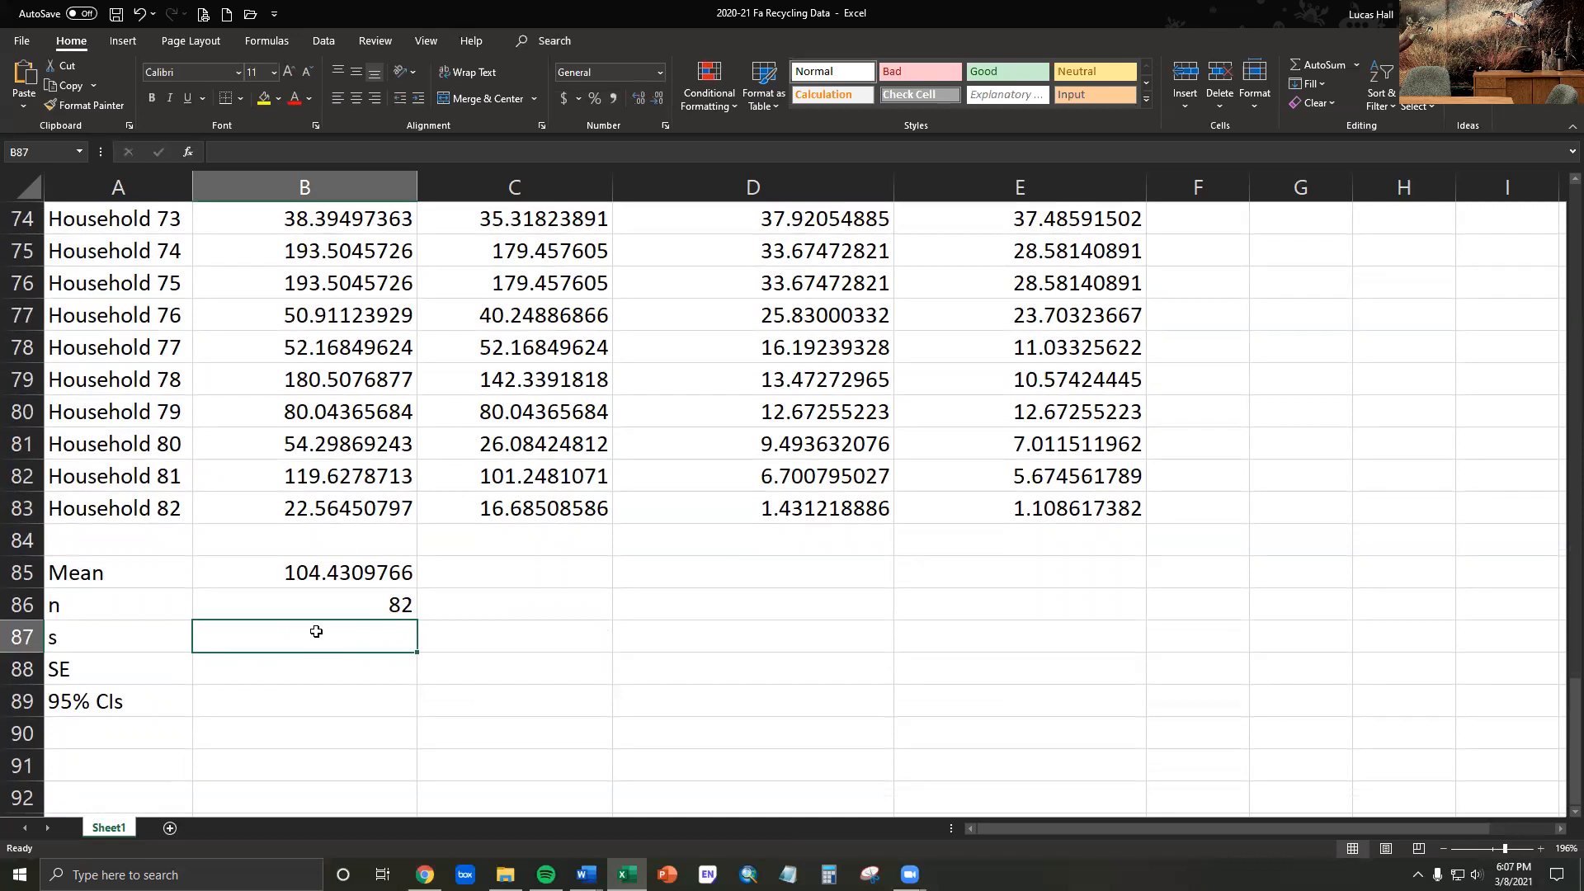
type("=")
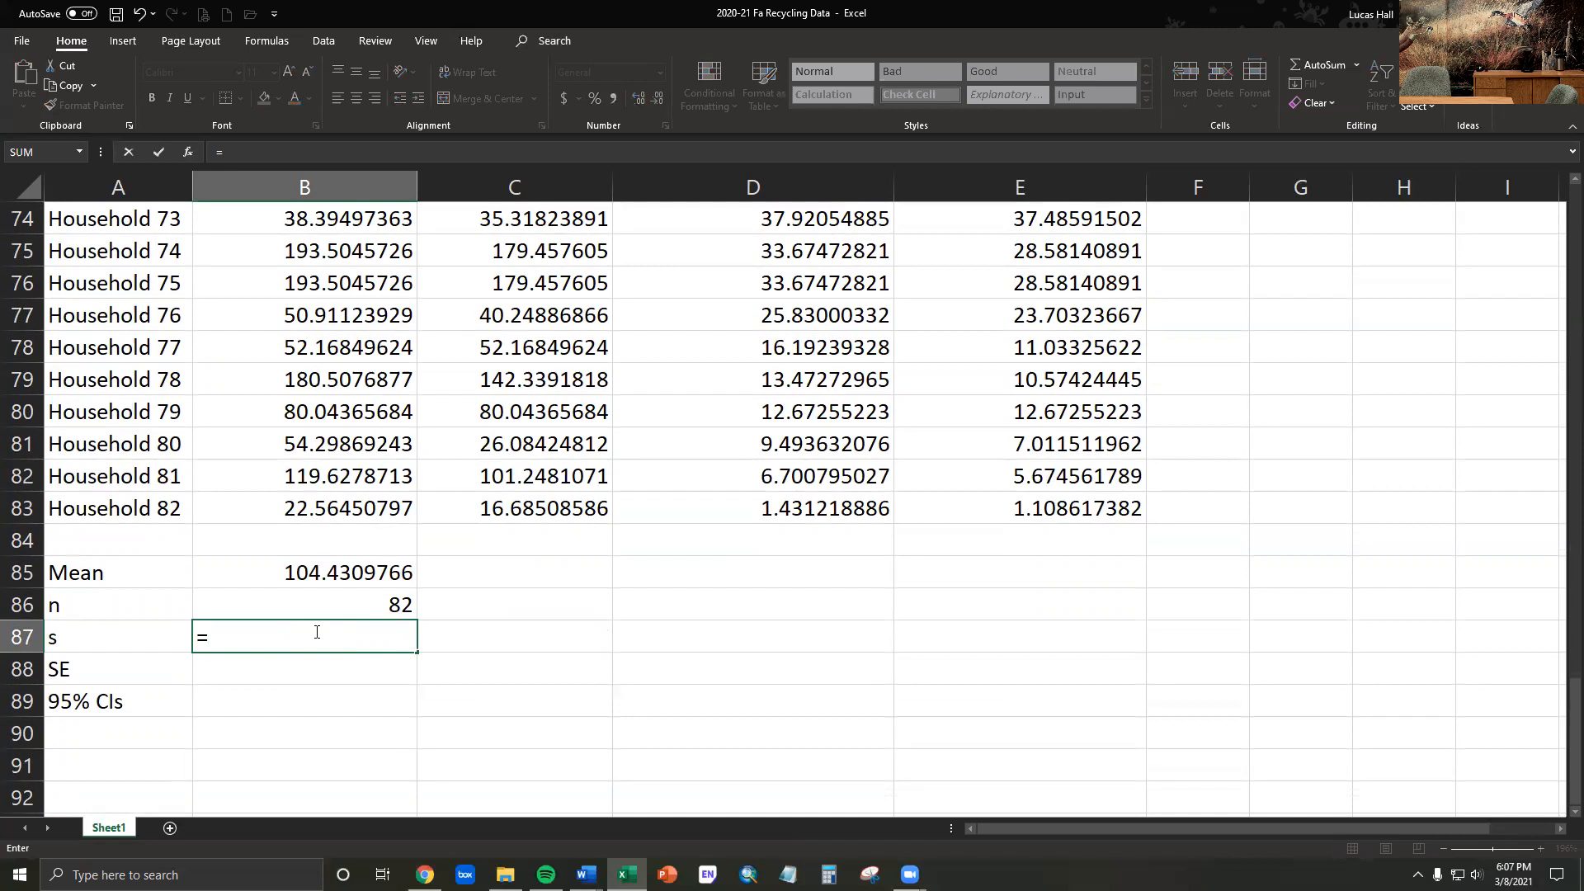
type("st")
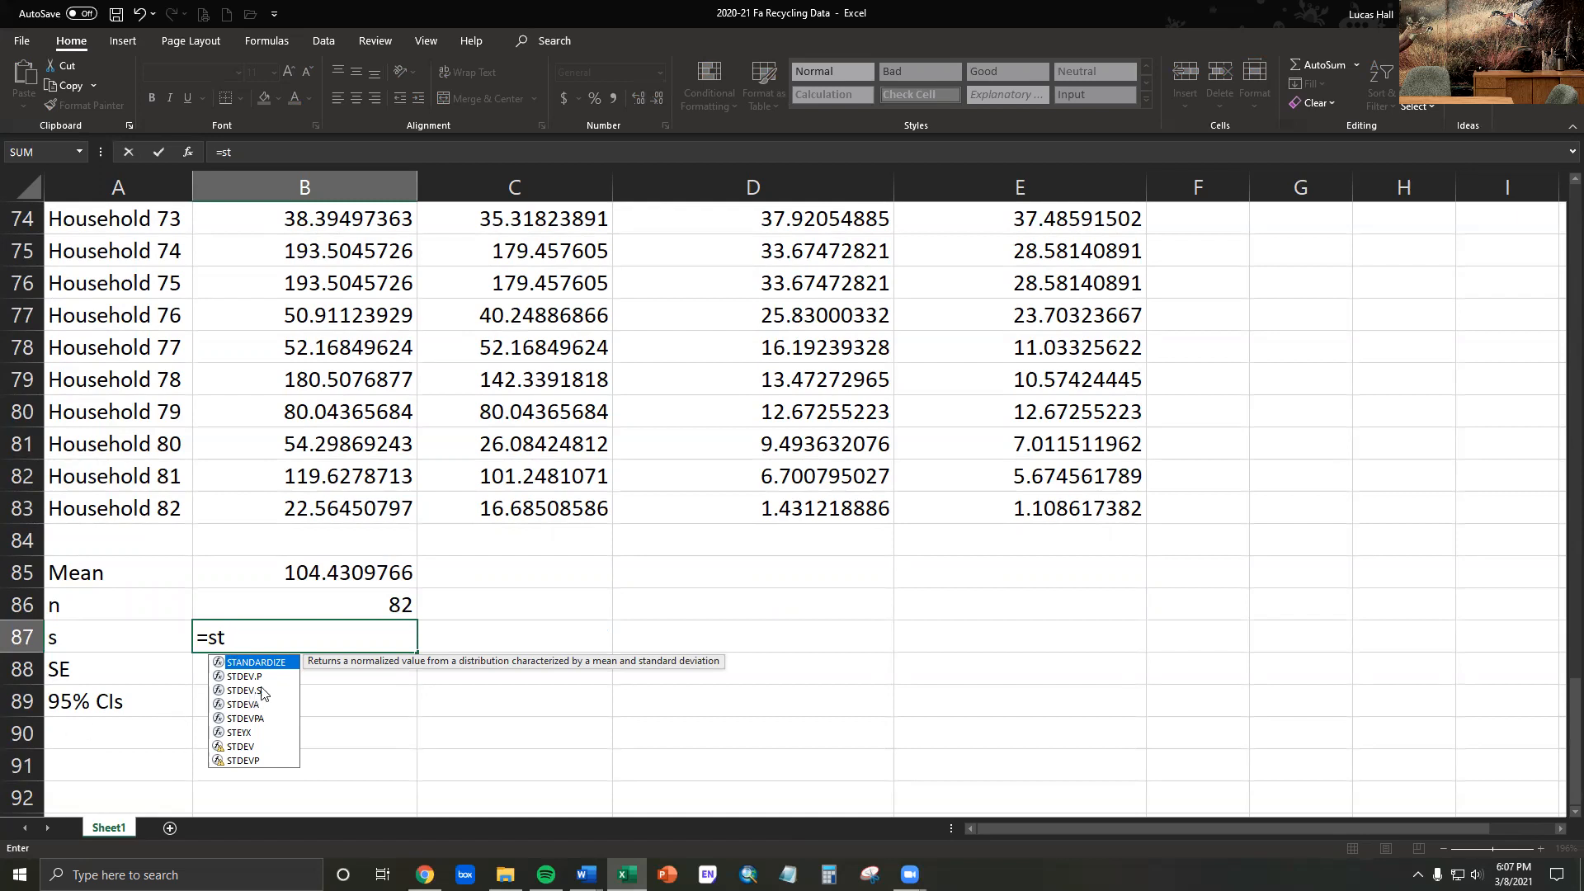
double_click(245, 690)
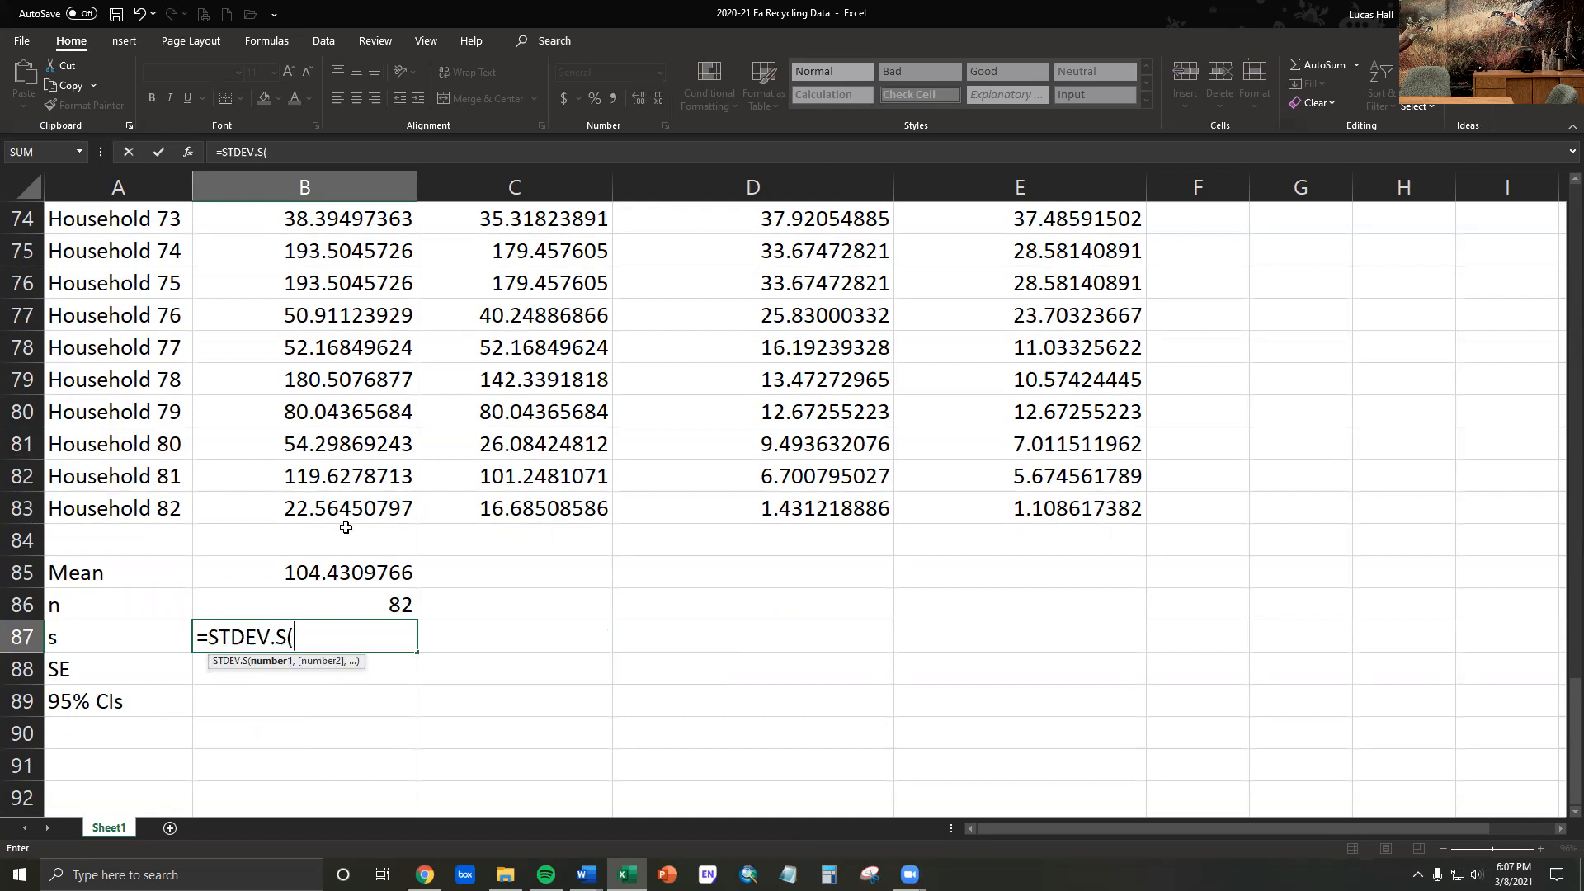
left_click_drag(343, 508, 344, 237)
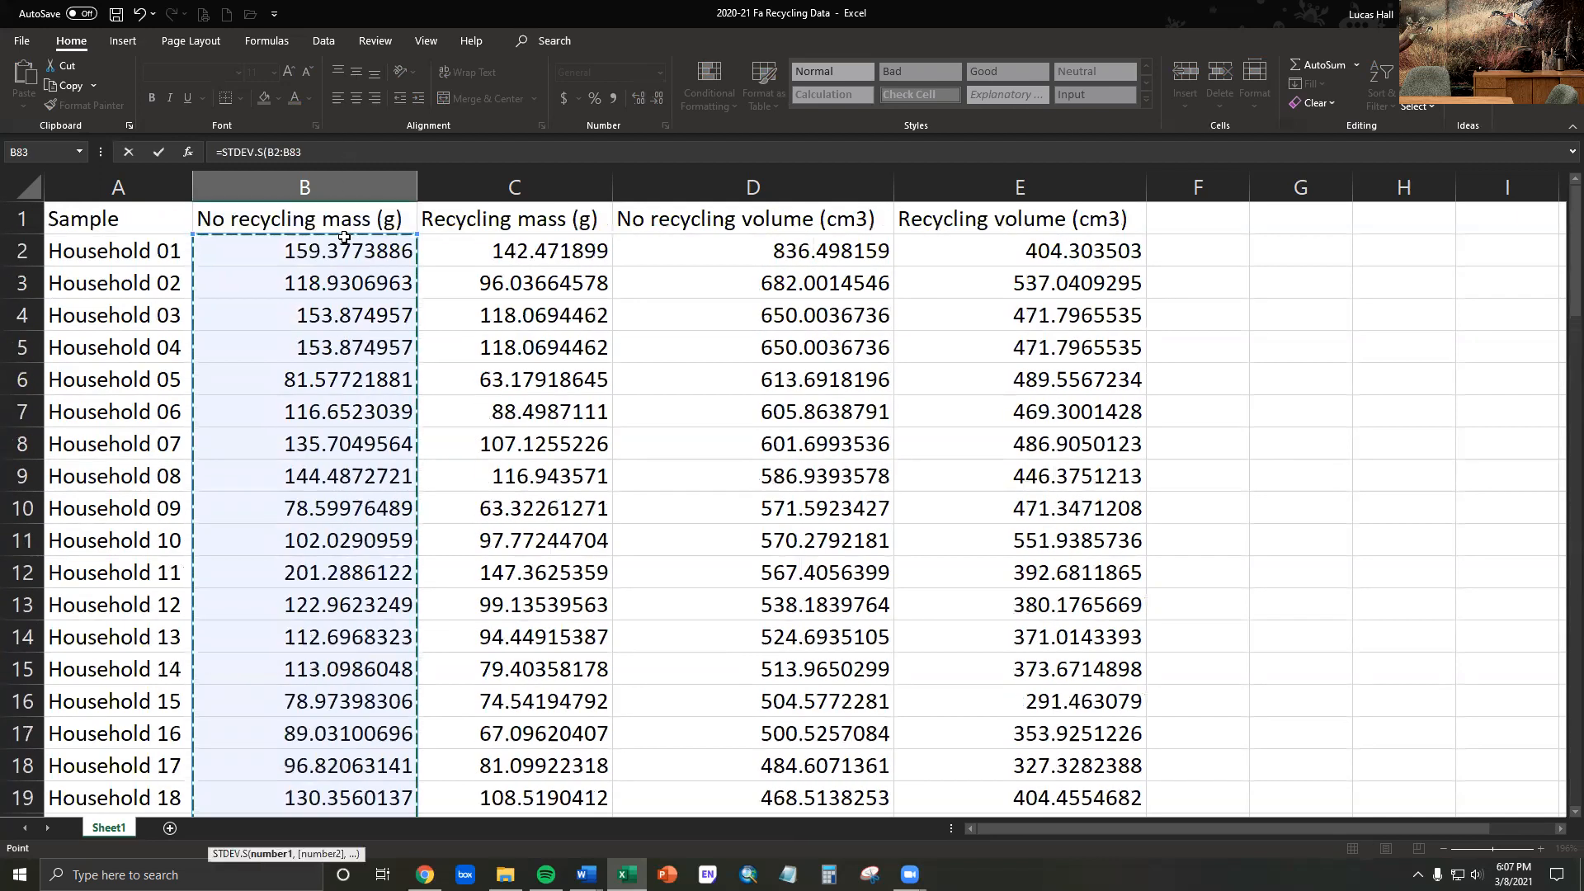
type(")")
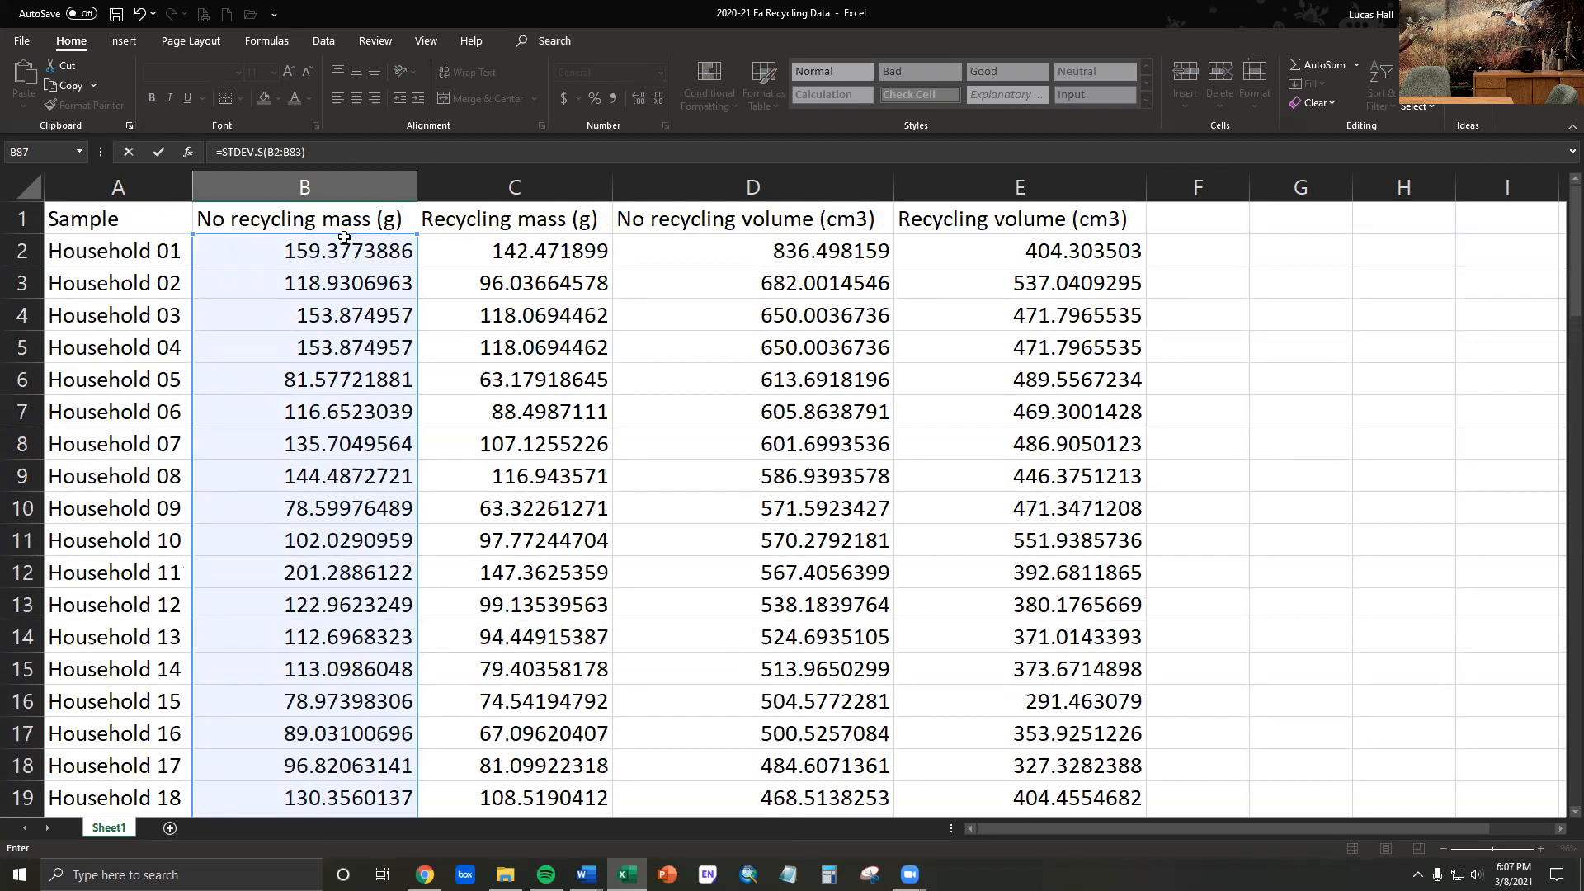
key("Return")
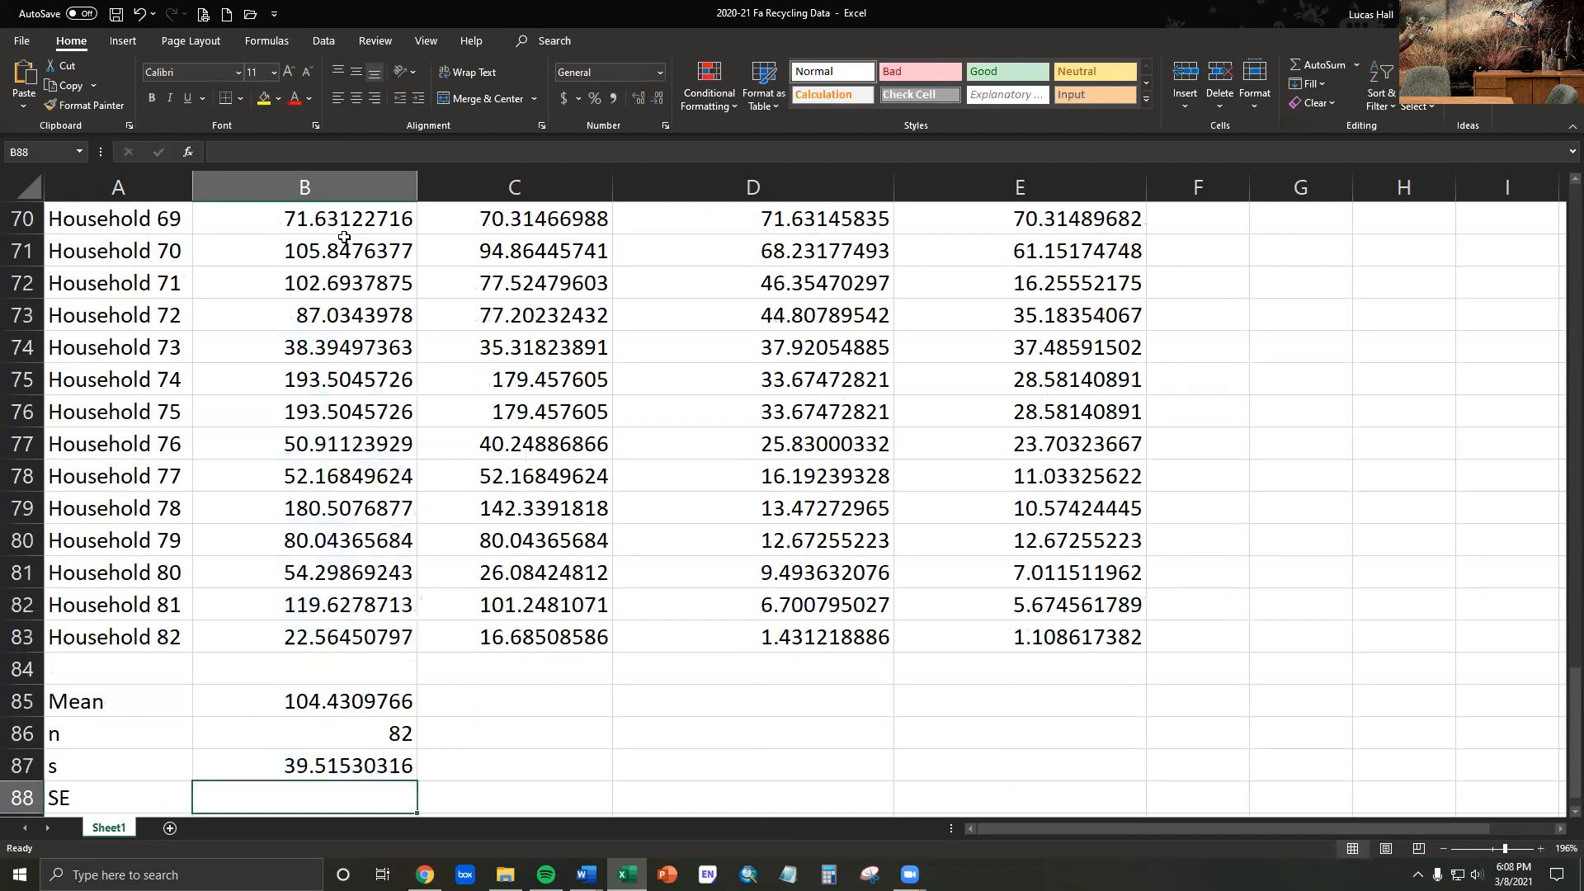
- Calculate the standard error of no recycling mass in B88 with the formula =B87/SQRT(B86)
scroll(491, 516, "down", 5)
scroll(463, 516, "up", 3)
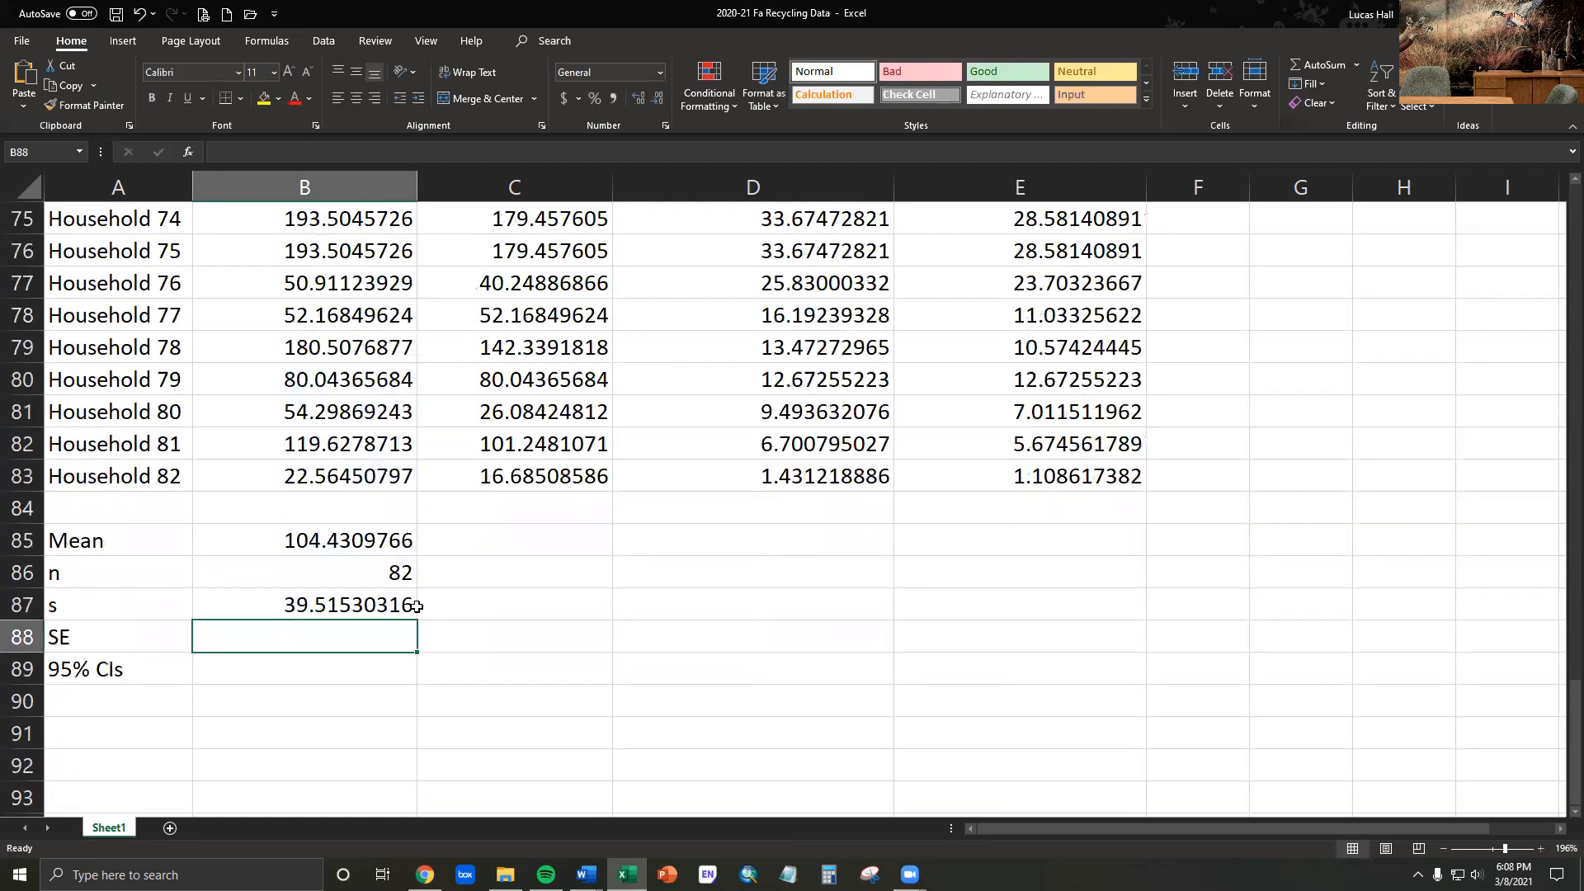
left_click(311, 605)
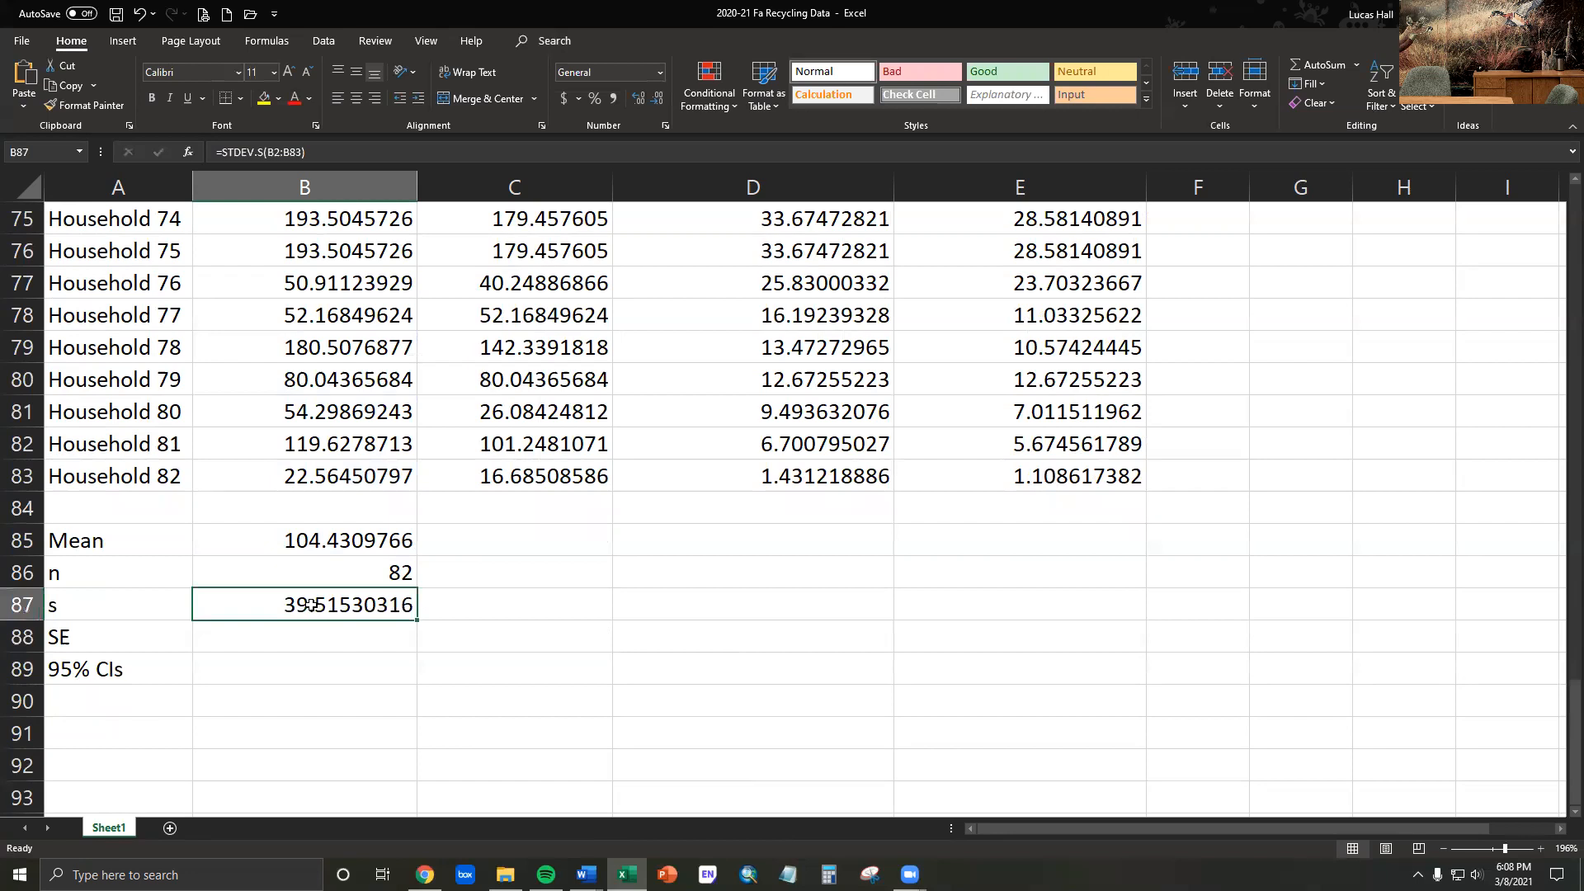
left_click(348, 578)
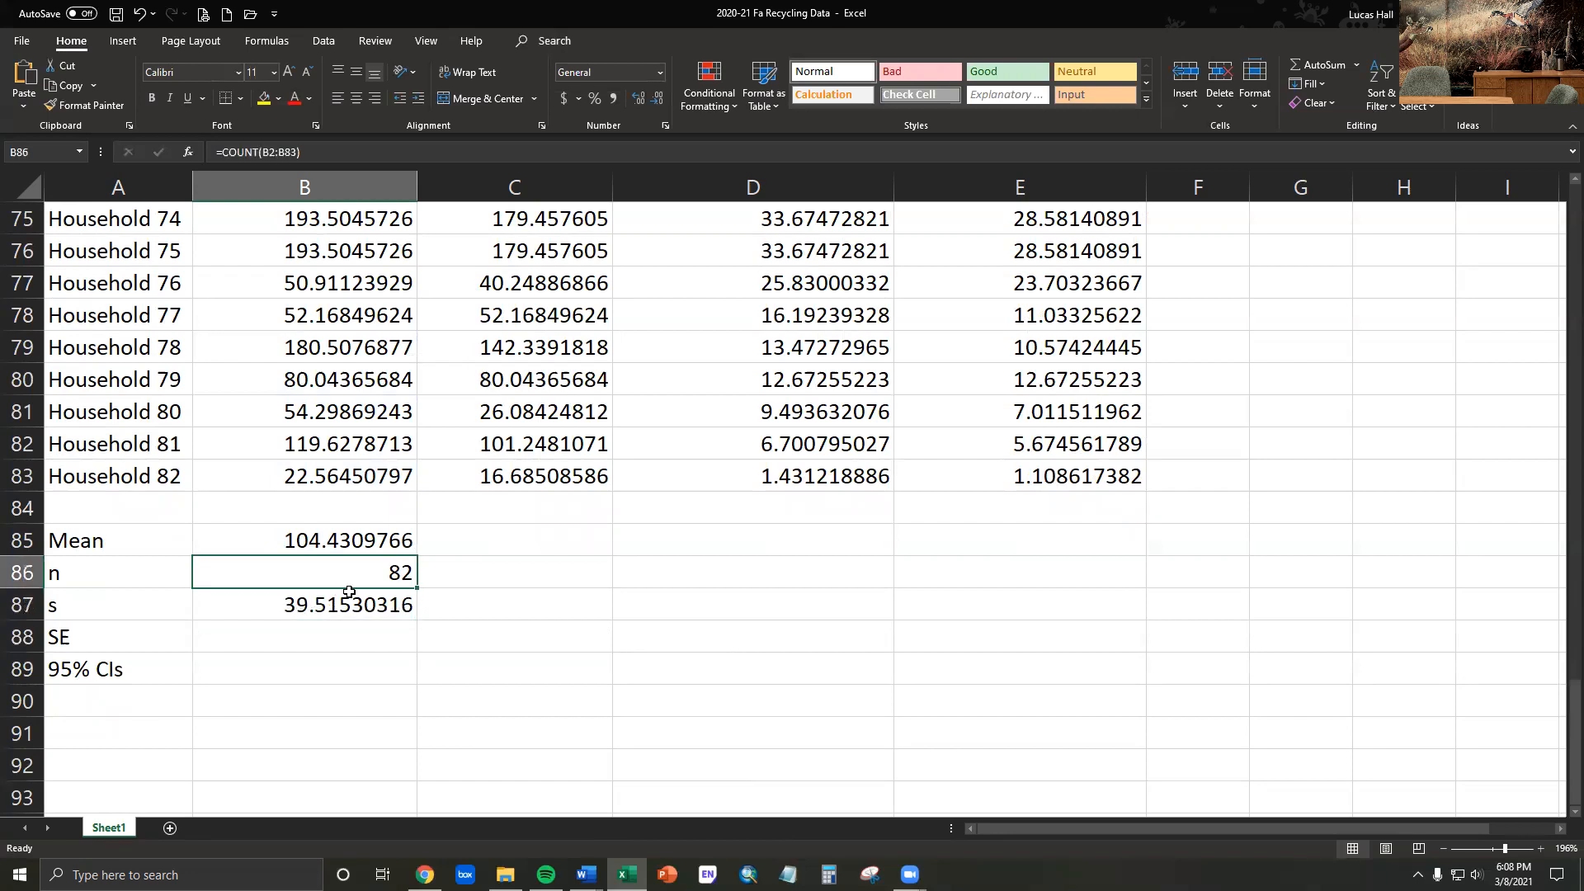
left_click(321, 631)
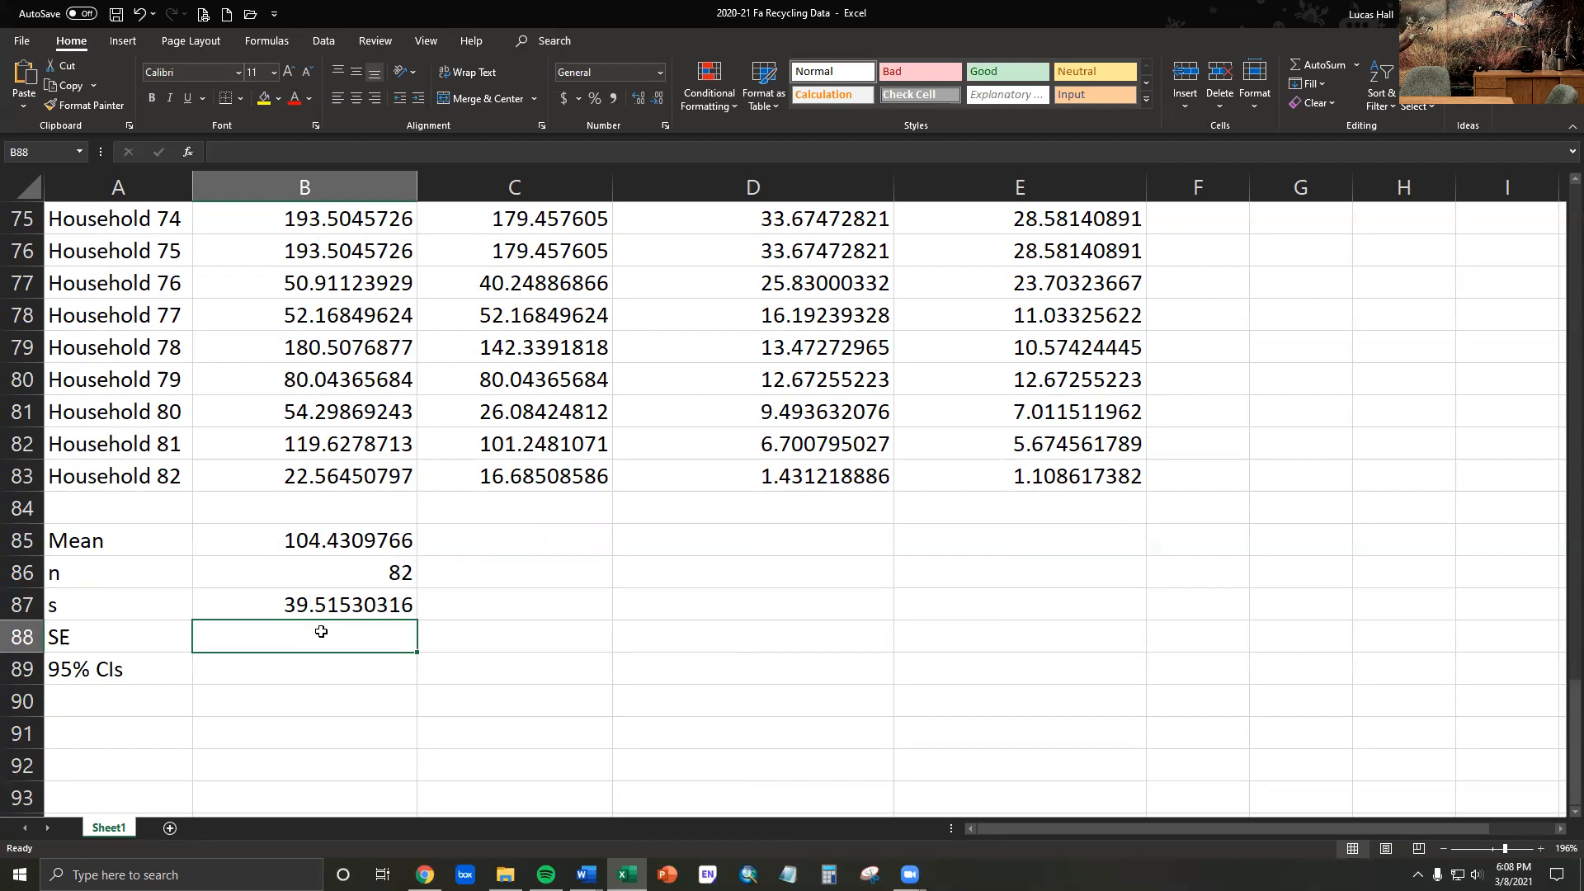
type("=")
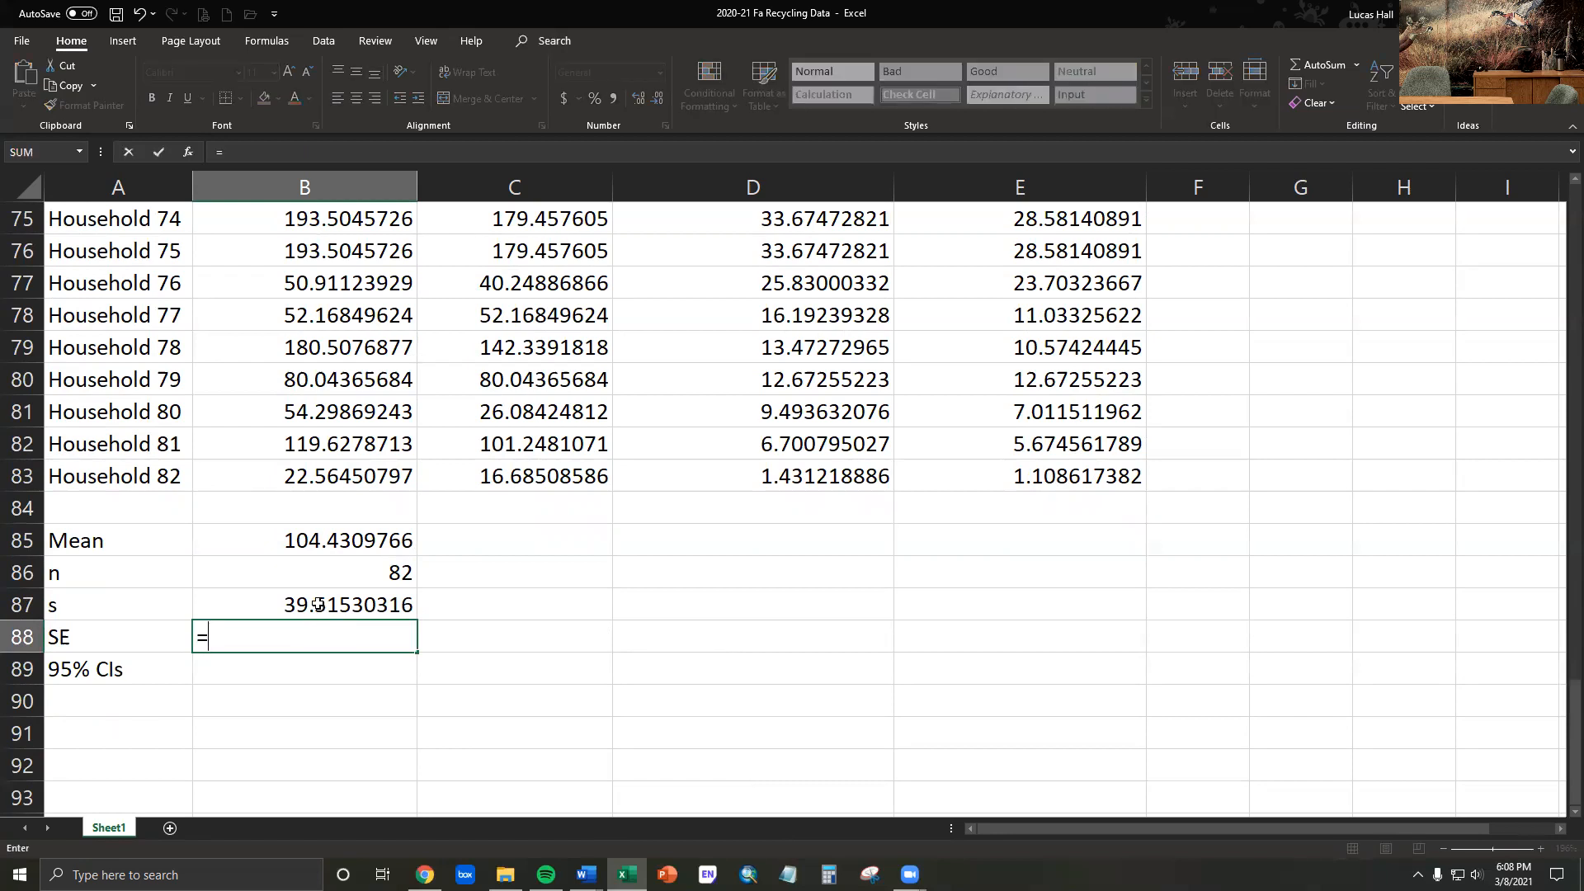
left_click(318, 605)
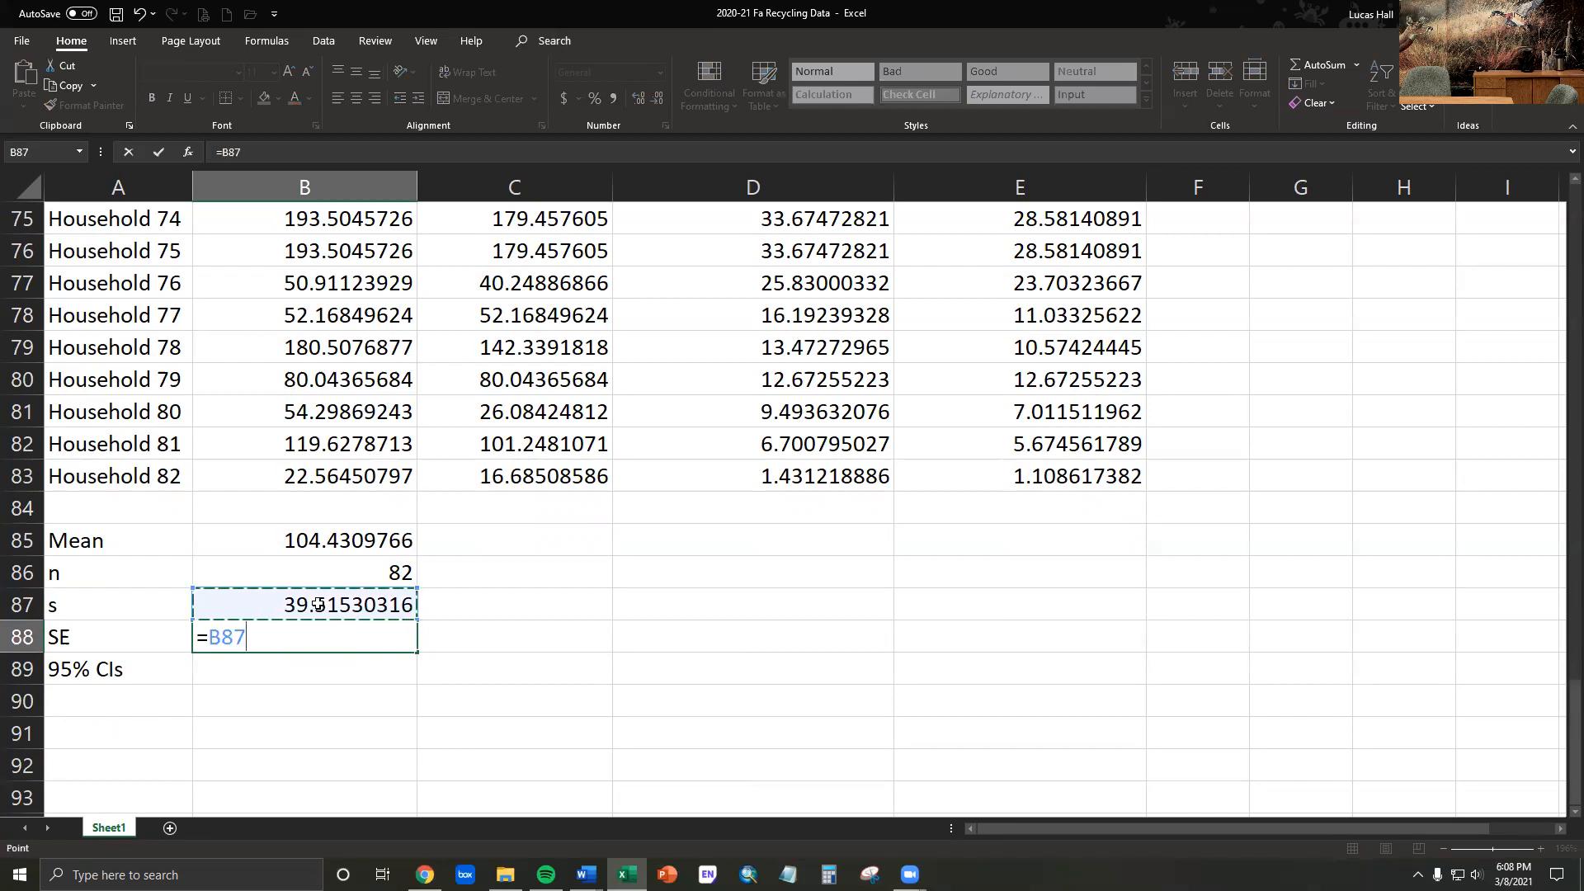
type("/sq")
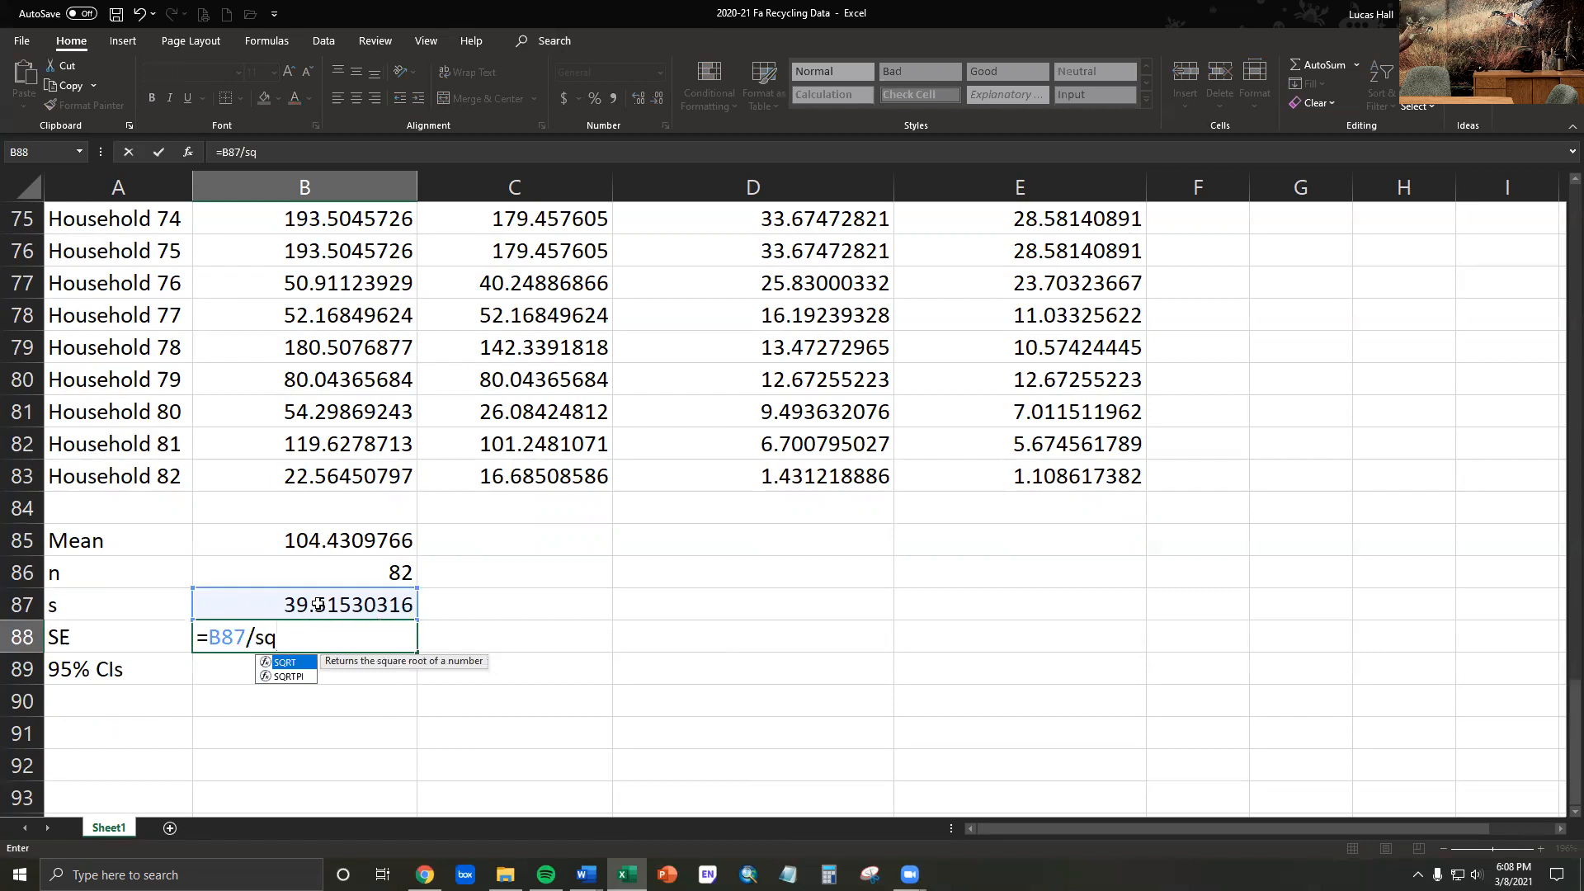
type("rt")
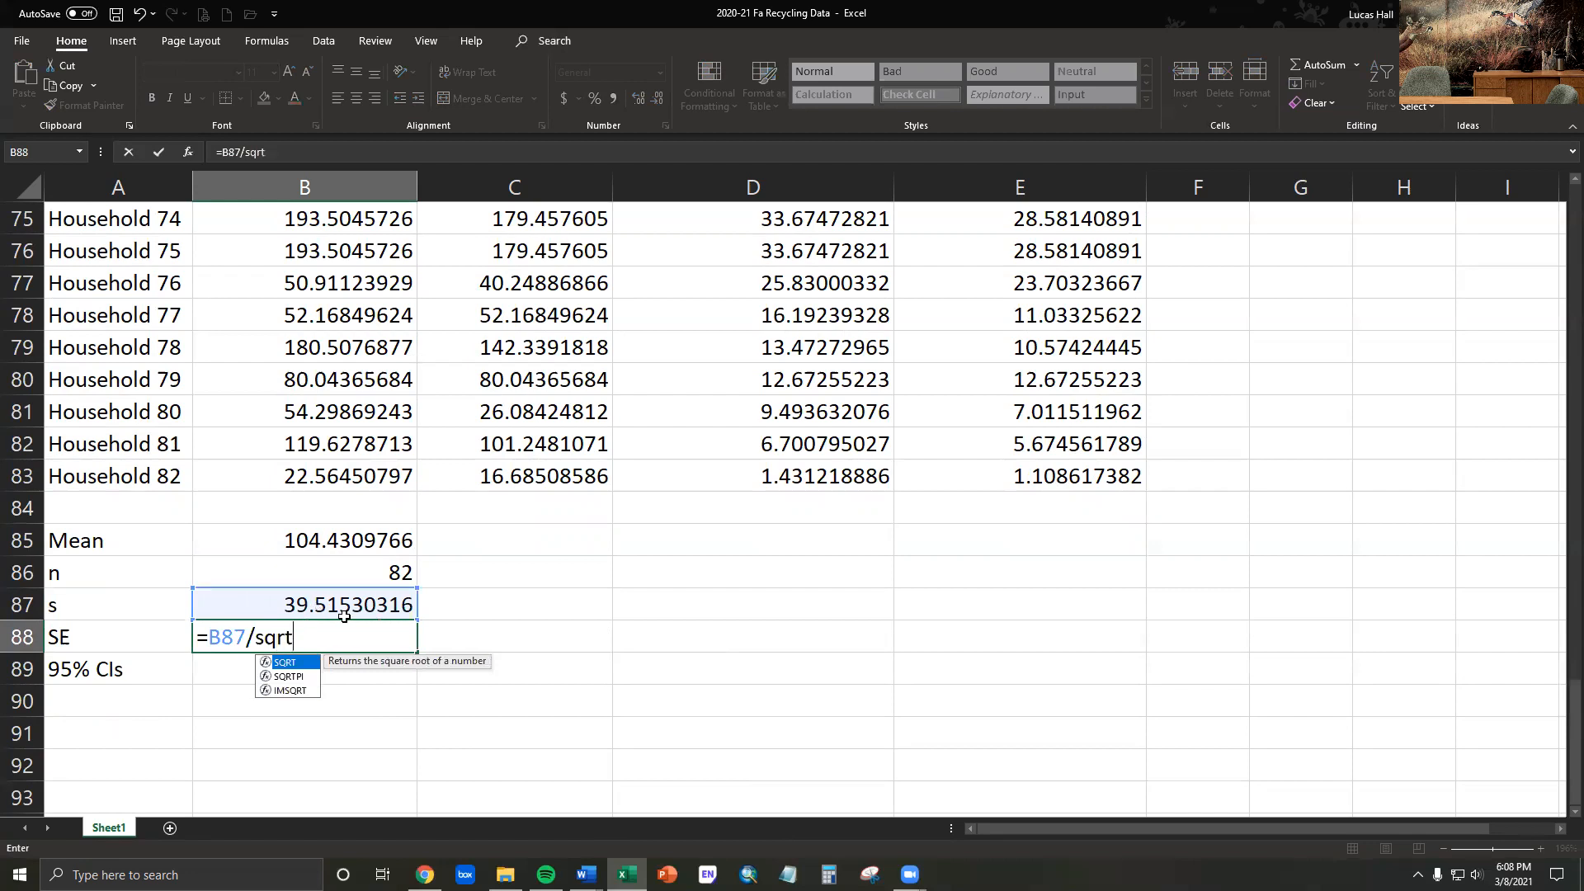
double_click(291, 665)
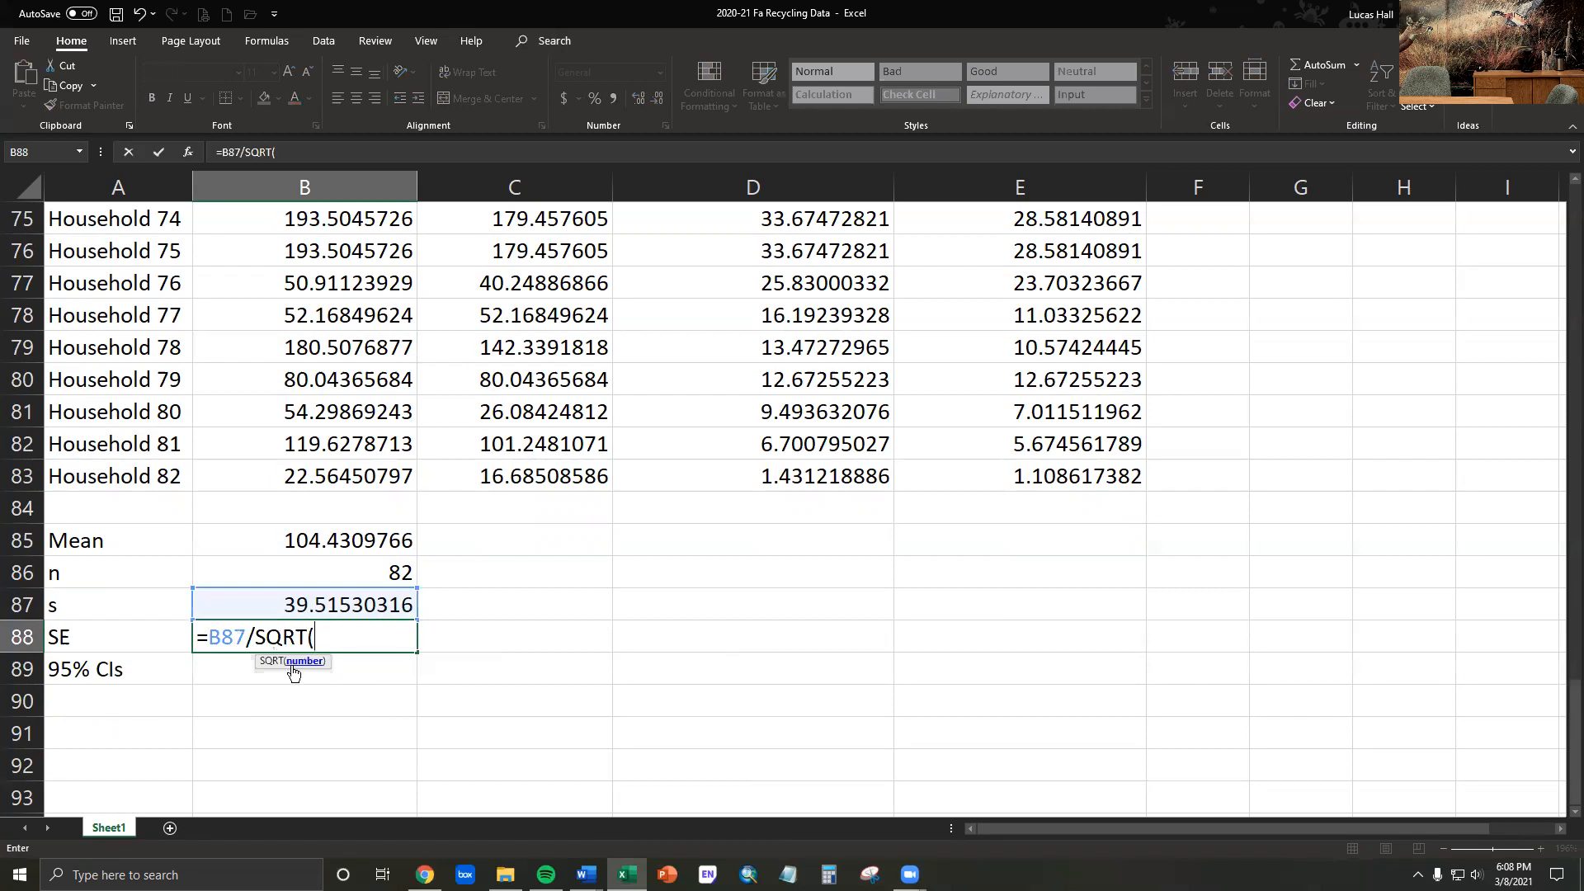
left_click(328, 575)
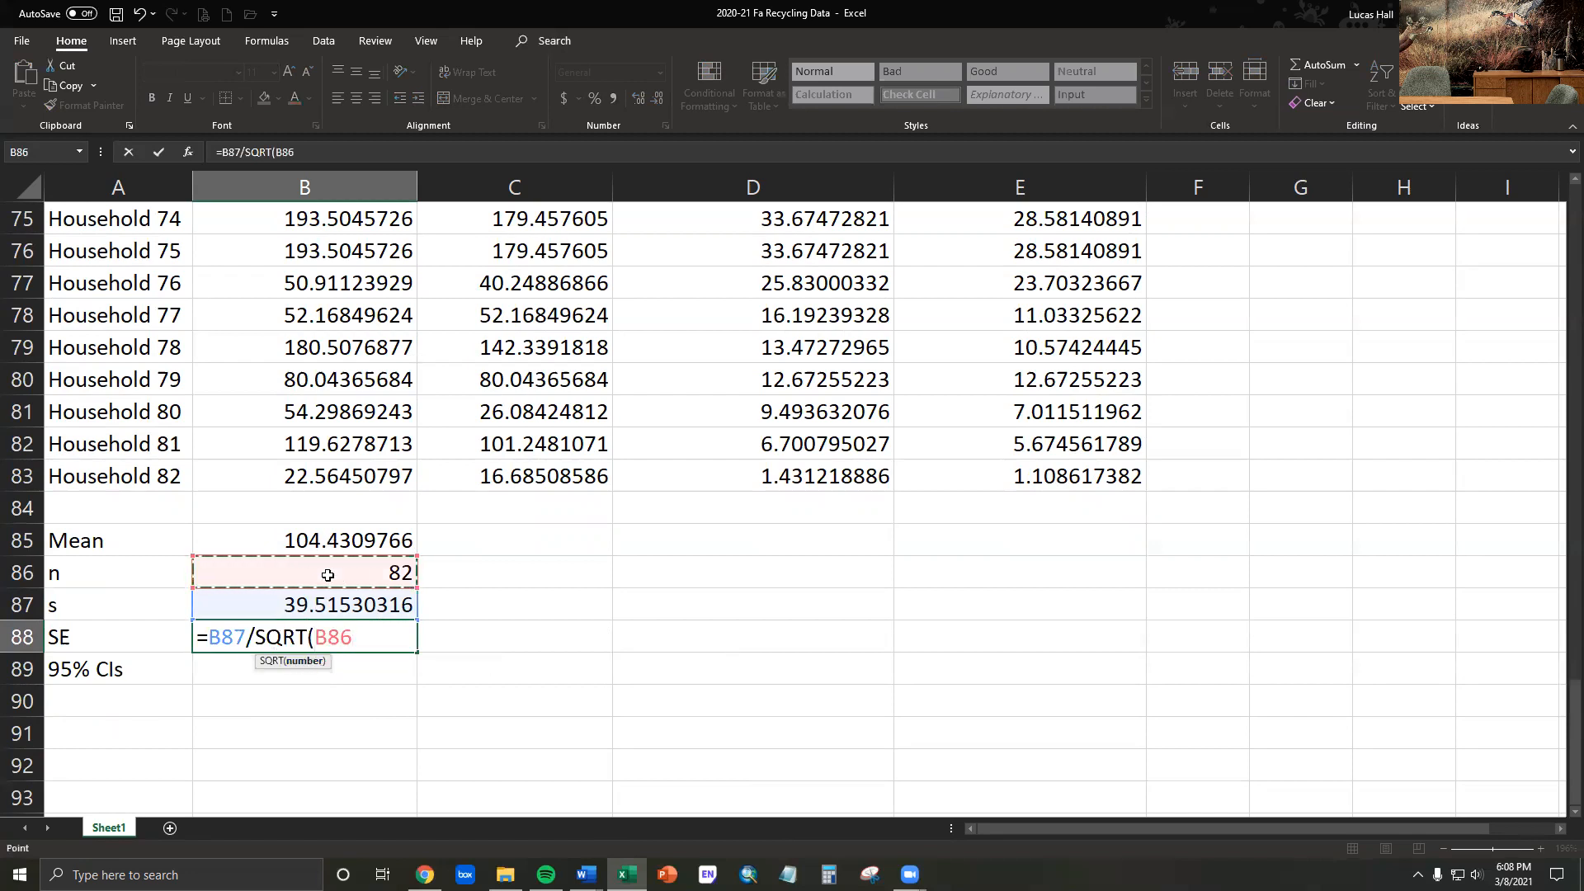
type(")")
key("Return")
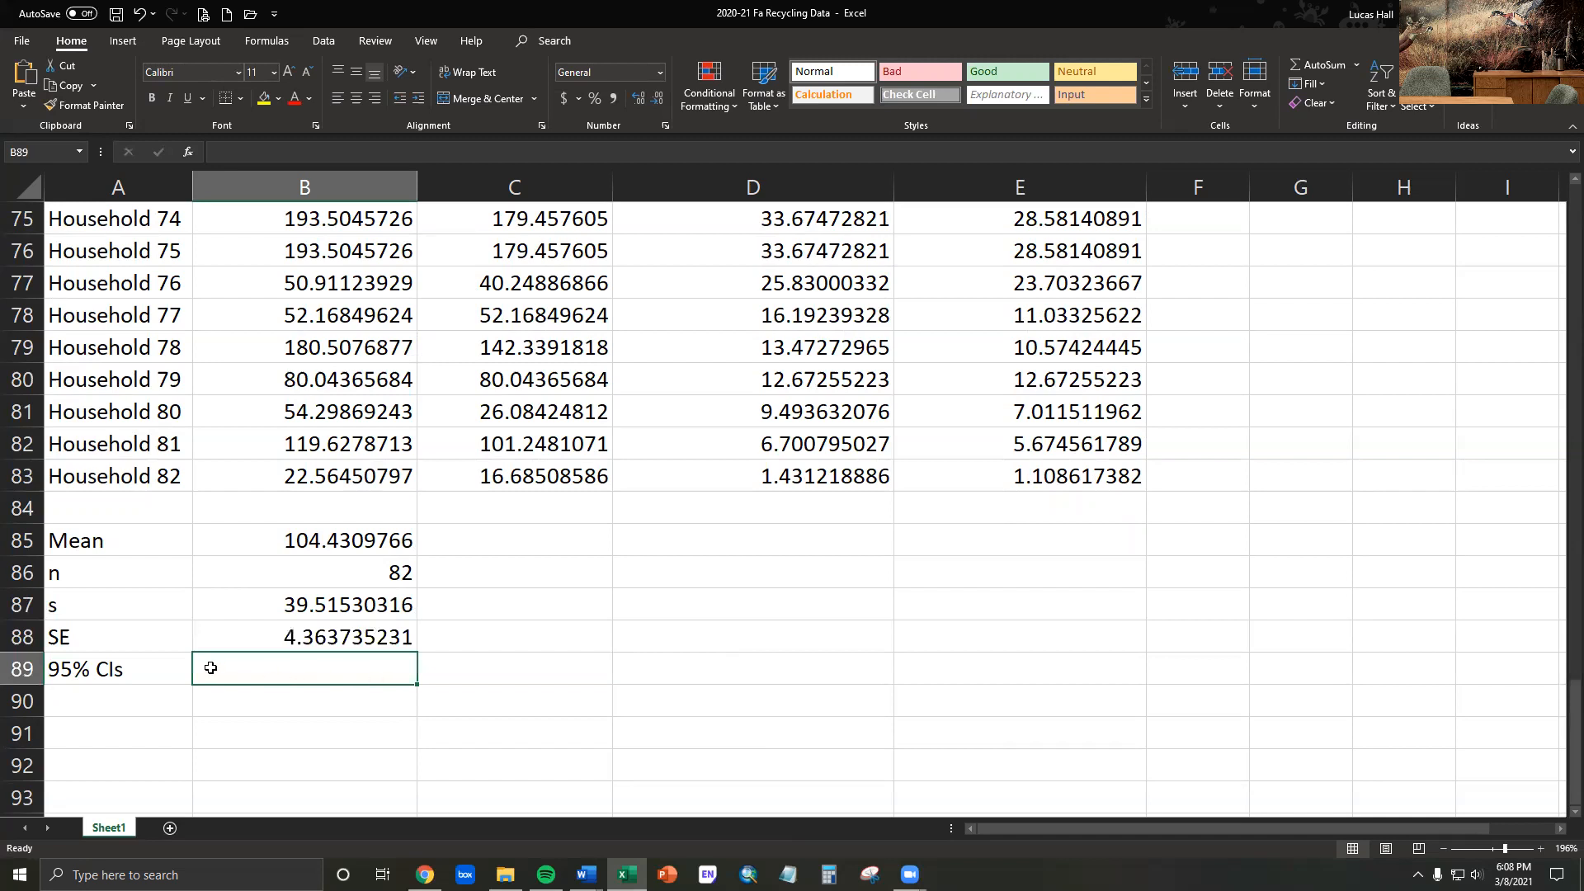
- Change the row label in A89 to 95% CI
double_click(146, 662)
key("BackSpace")
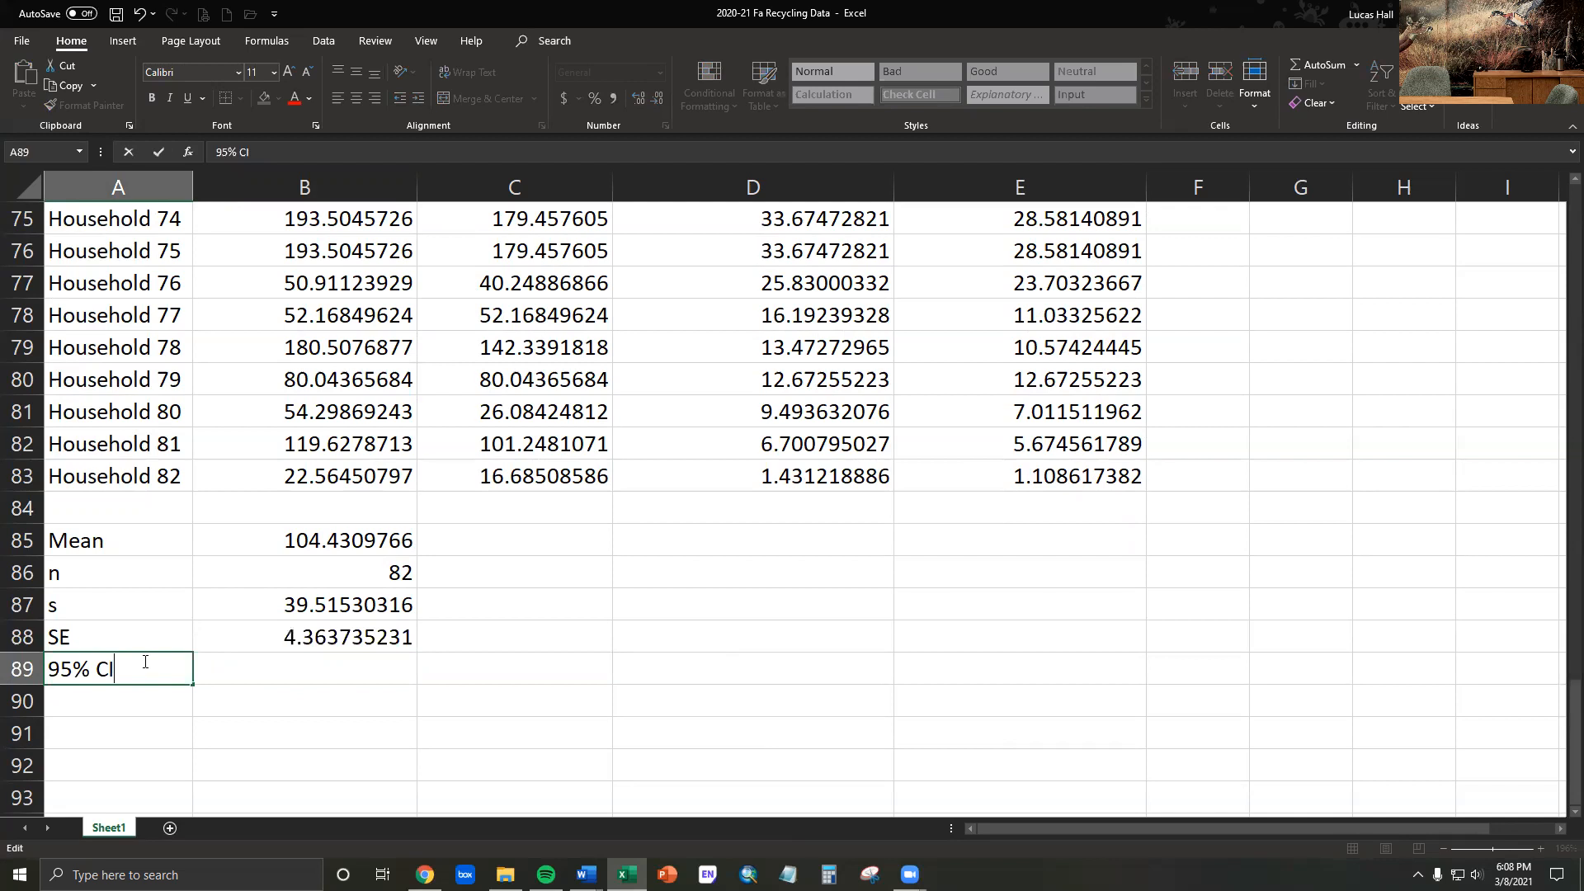
left_click(307, 685)
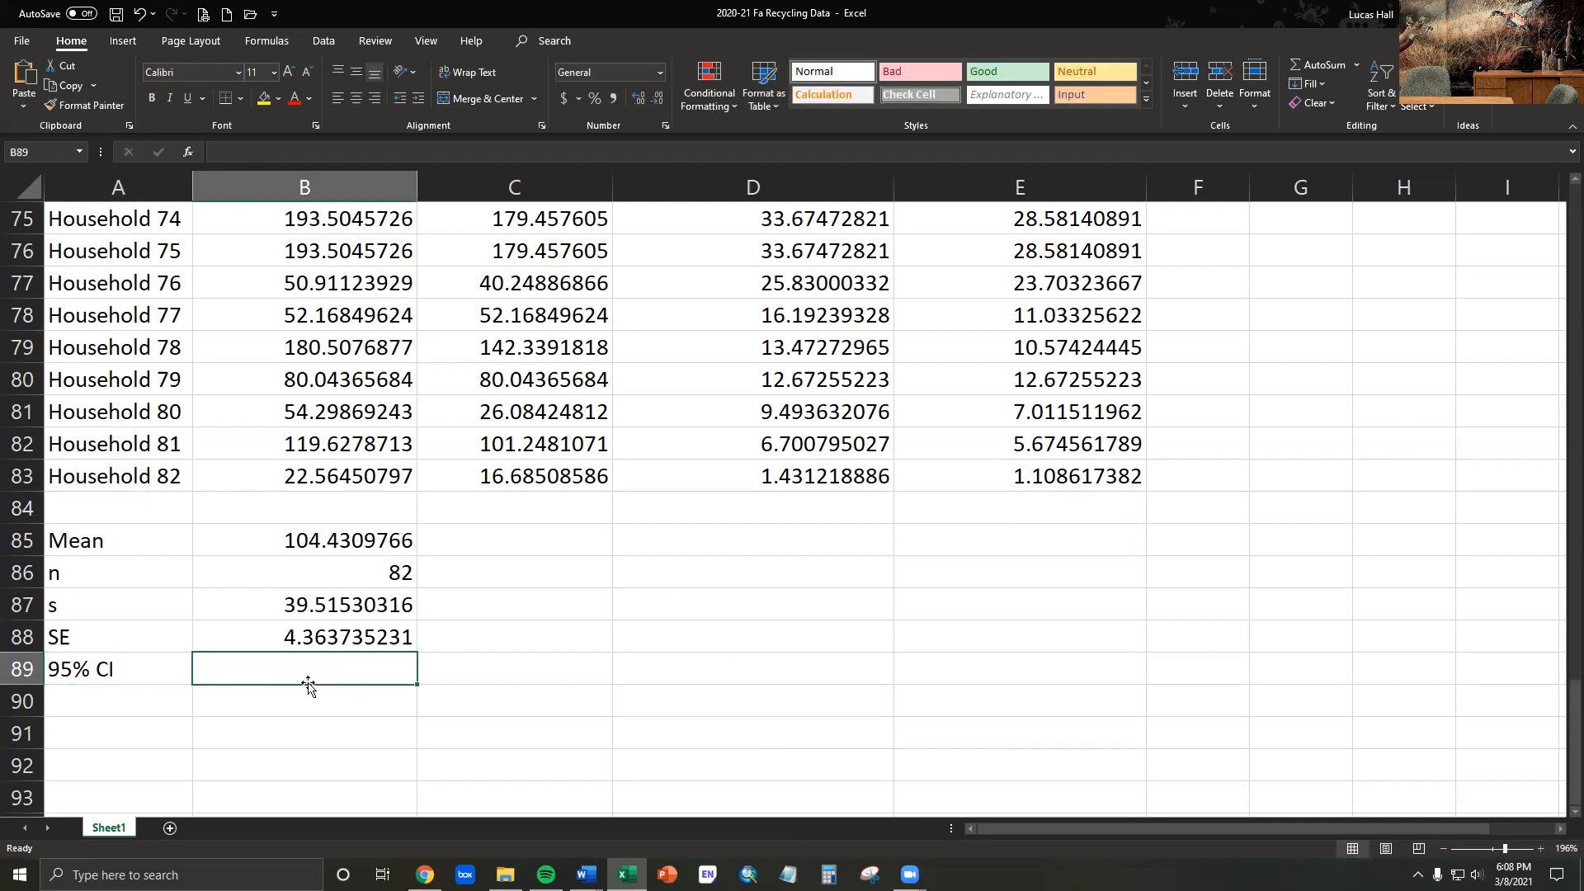
- Calculate the 95% confidence interval of no recycling mass in B89 with the formula =B88*2
type("=")
left_click(317, 637)
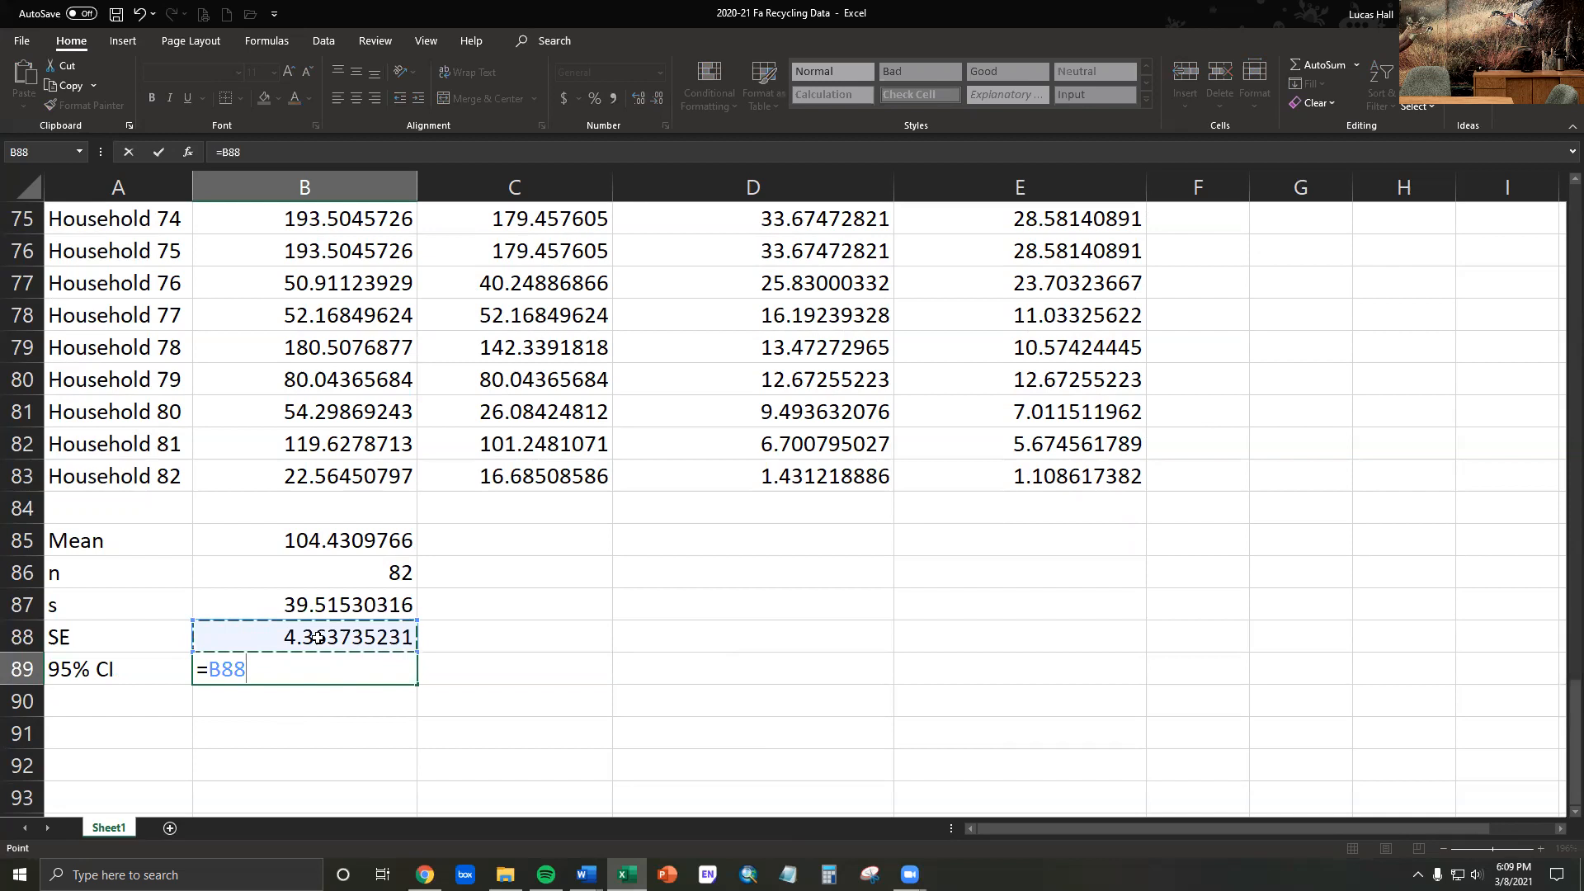
type("*2")
key("Return")
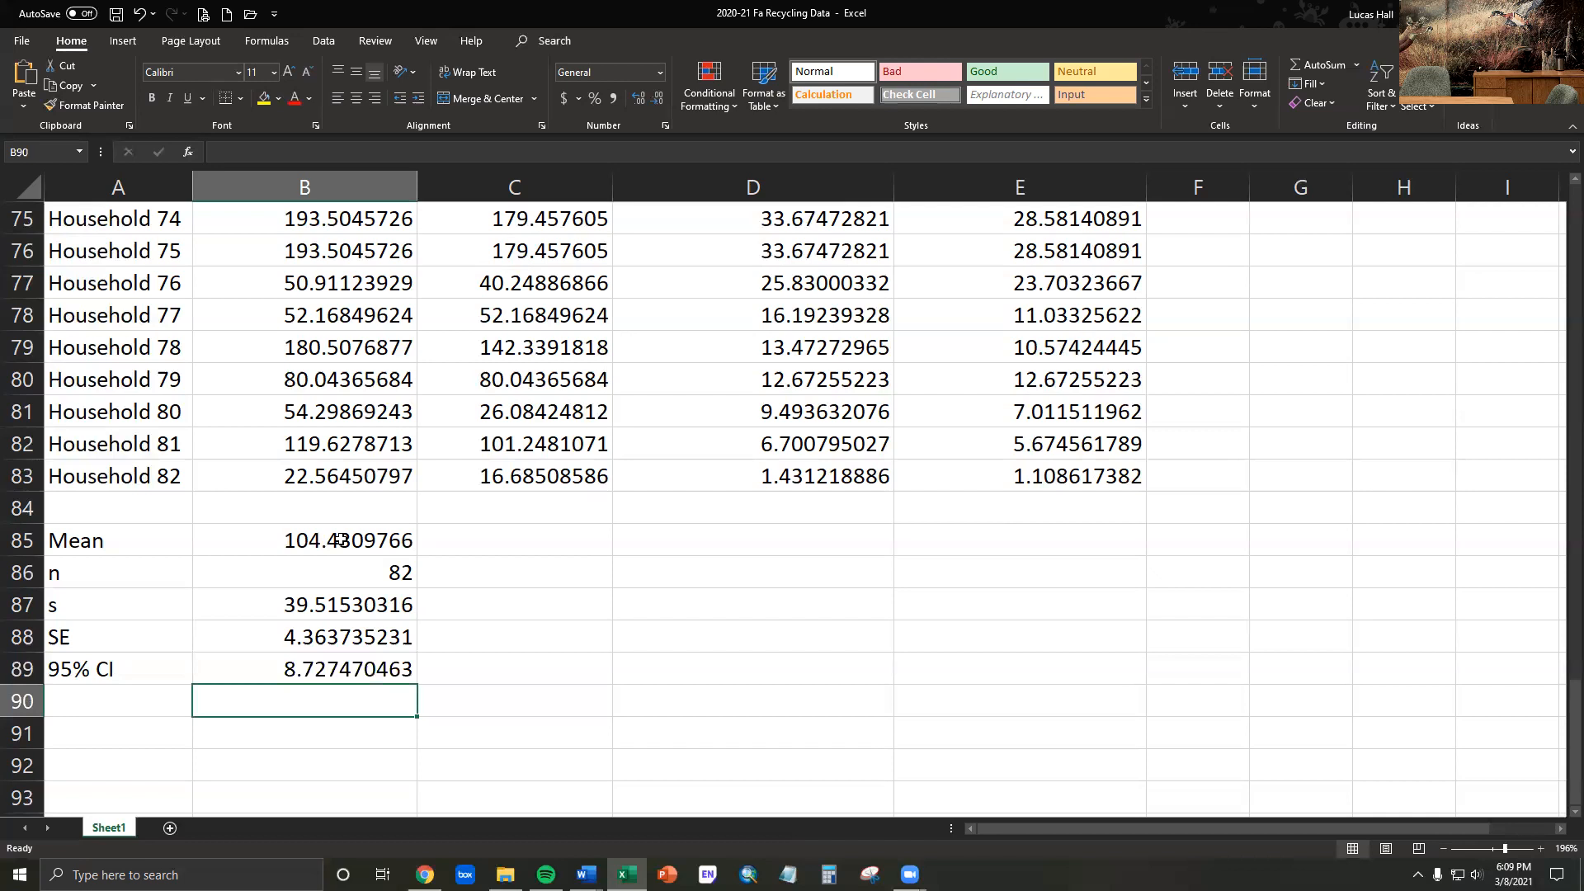
- Fill the statistics formulas in B85:B89 across to column E for the recycling mass and both volume columns
left_click_drag(340, 539, 345, 615)
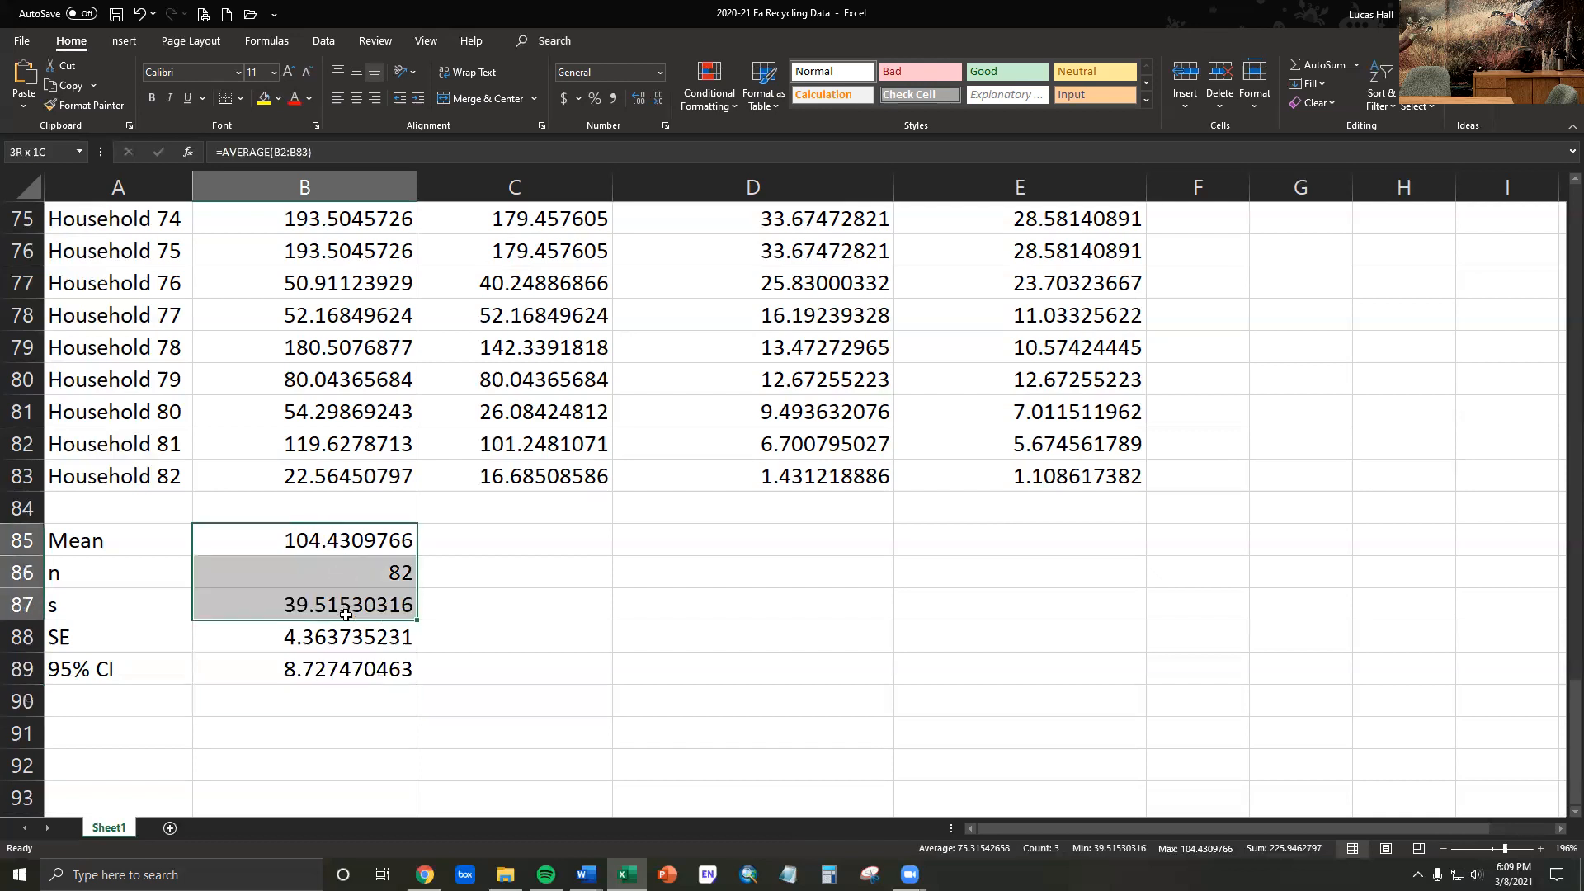
key("Up")
key("Up")
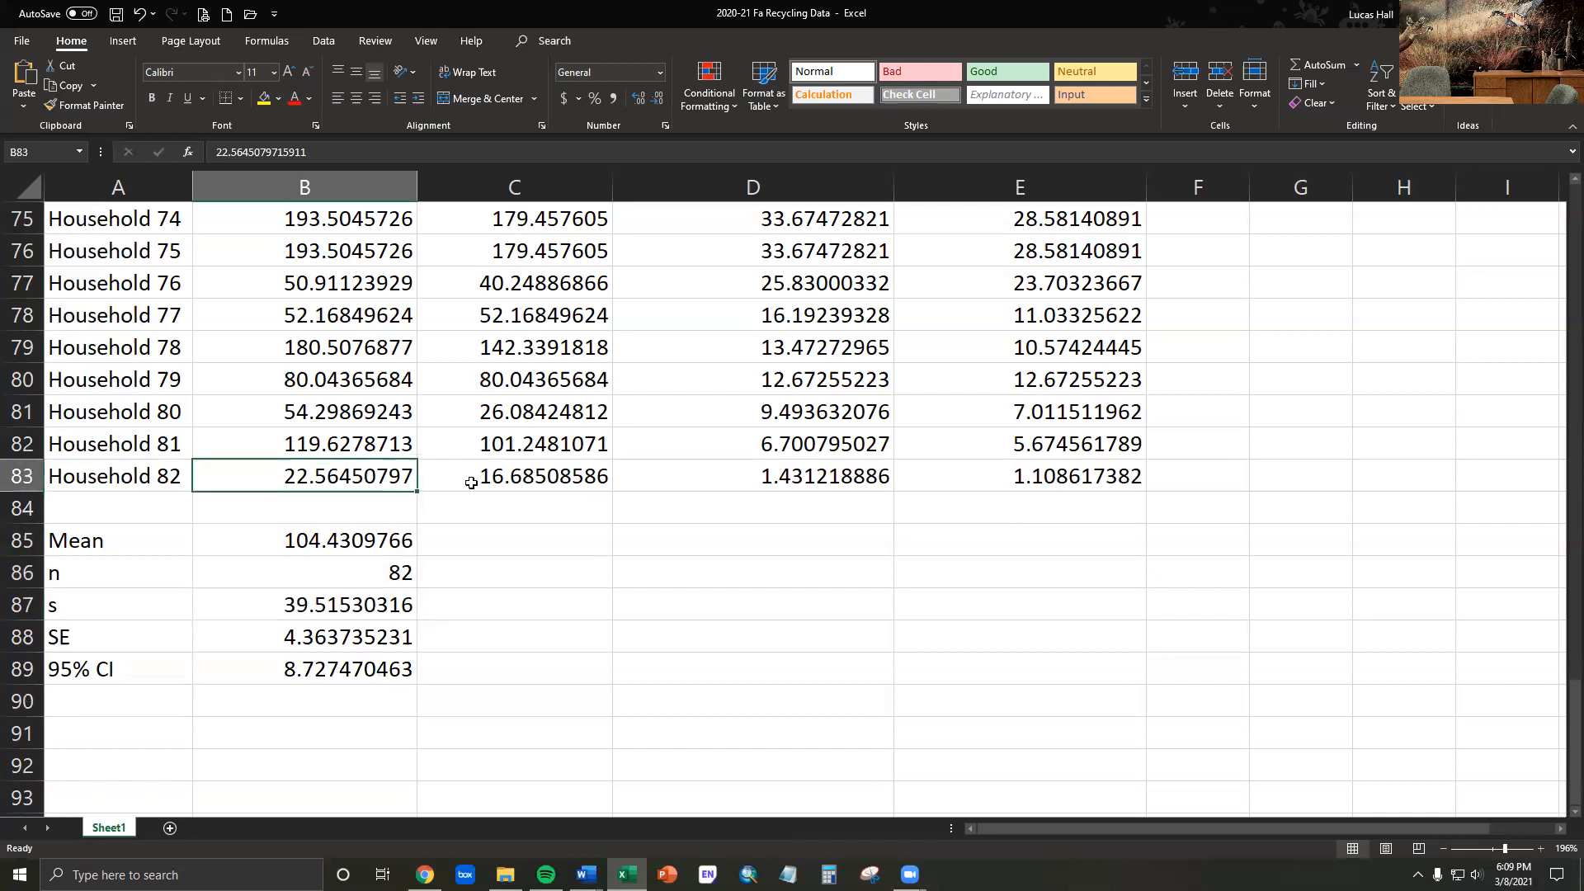
left_click_drag(357, 545, 366, 676)
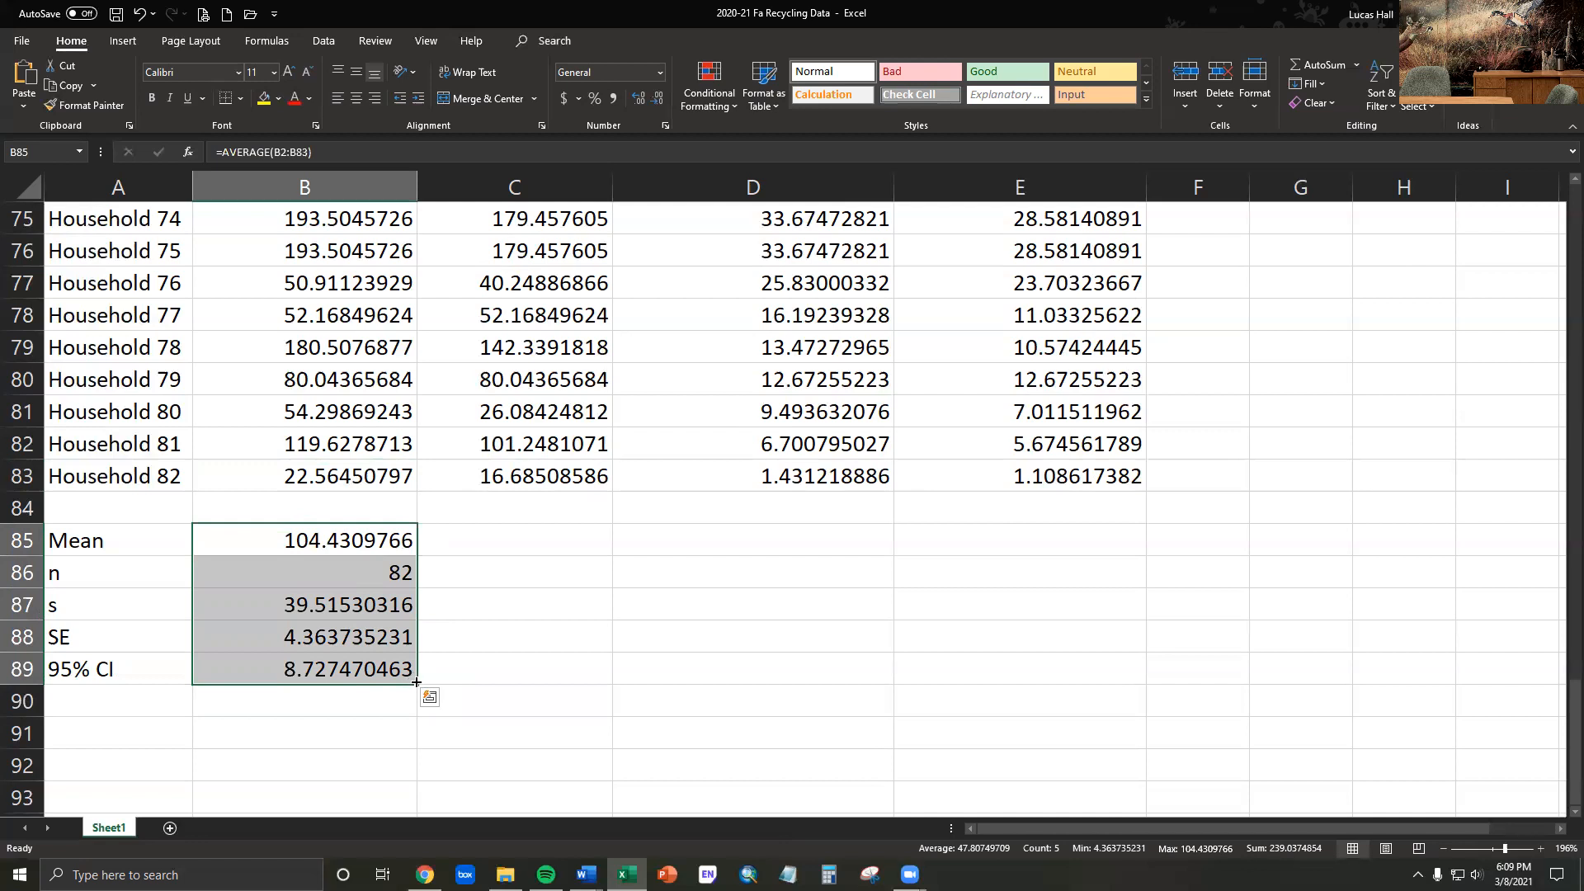
left_click_drag(416, 683, 773, 682)
left_click_drag(934, 679, 1058, 688)
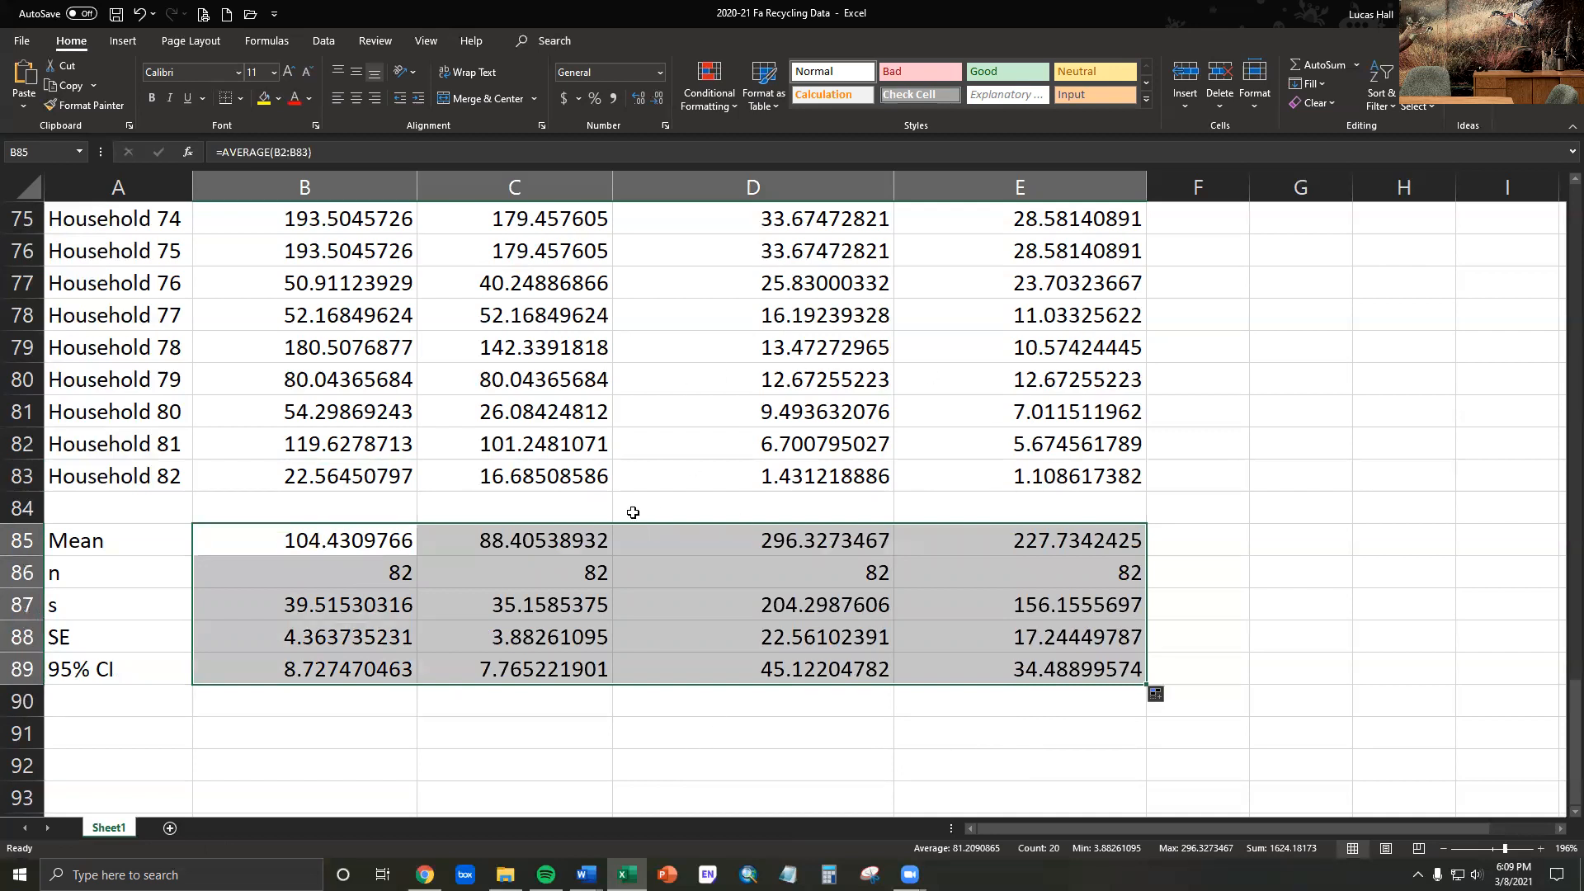
left_click(701, 753)
scroll(355, 705, "down", 2)
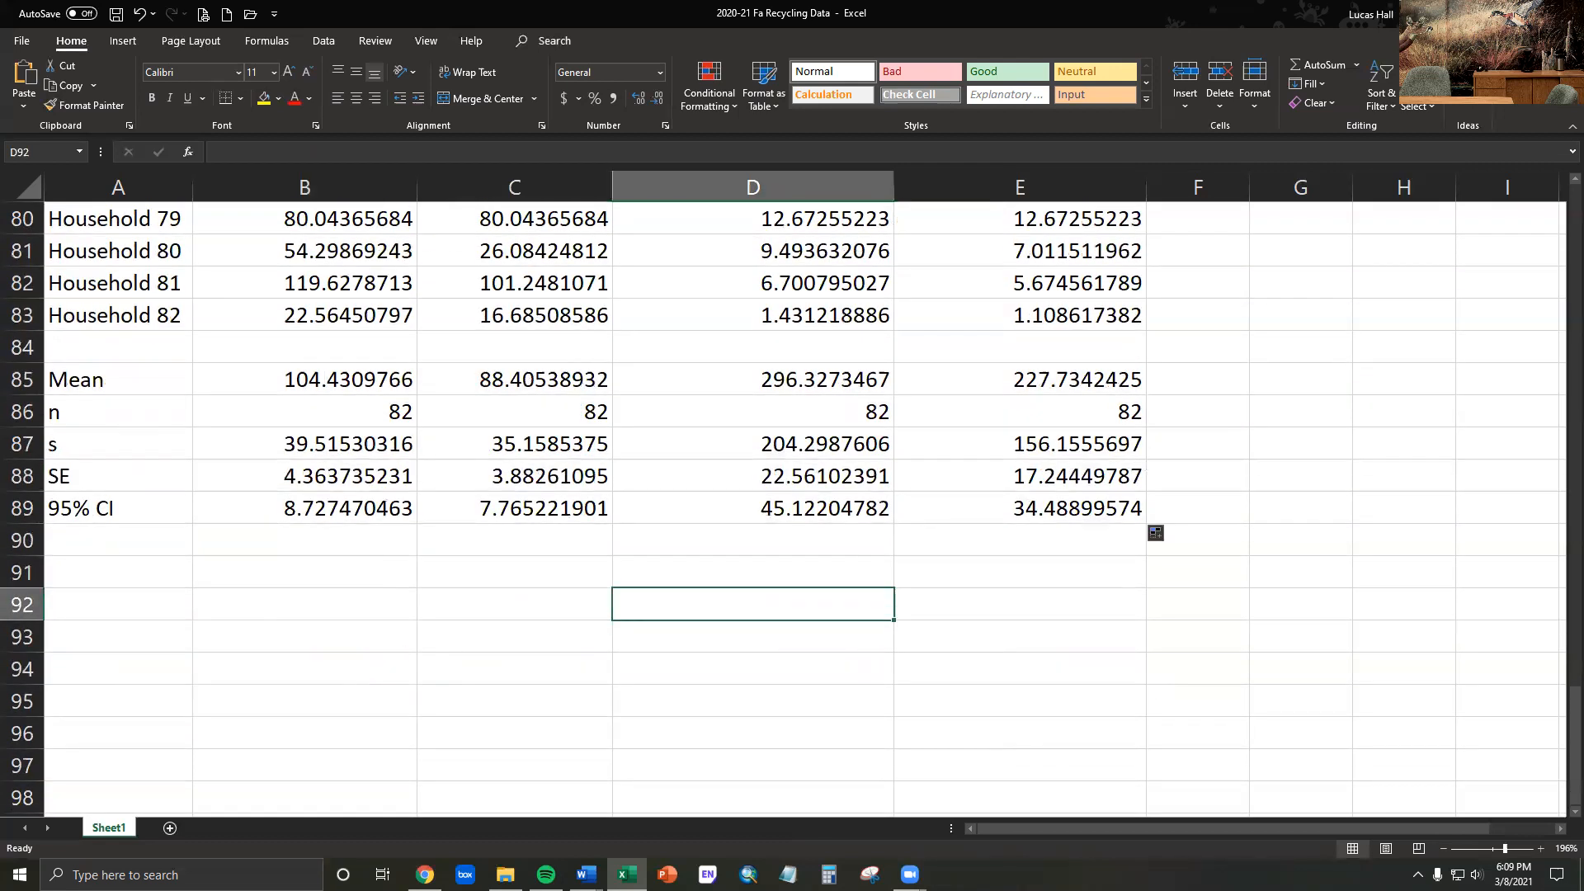
- Switch to the Data Presentation Lab document in Word and review the Part 2 instructions and example table, then move its window aside
key("alt+Tab")
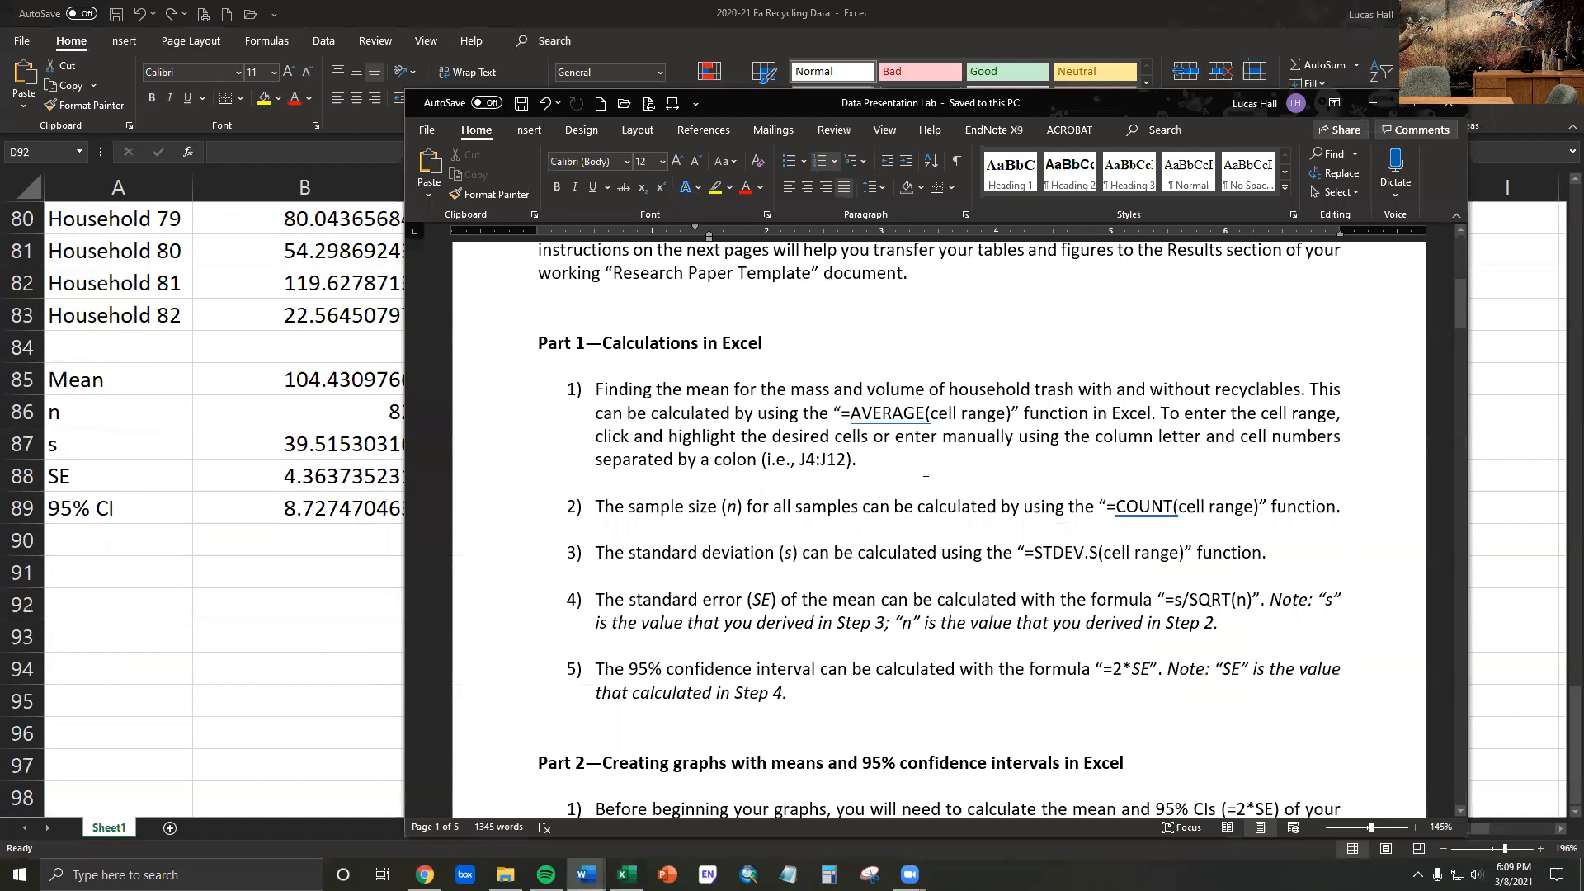
scroll(919, 482, "down", 5)
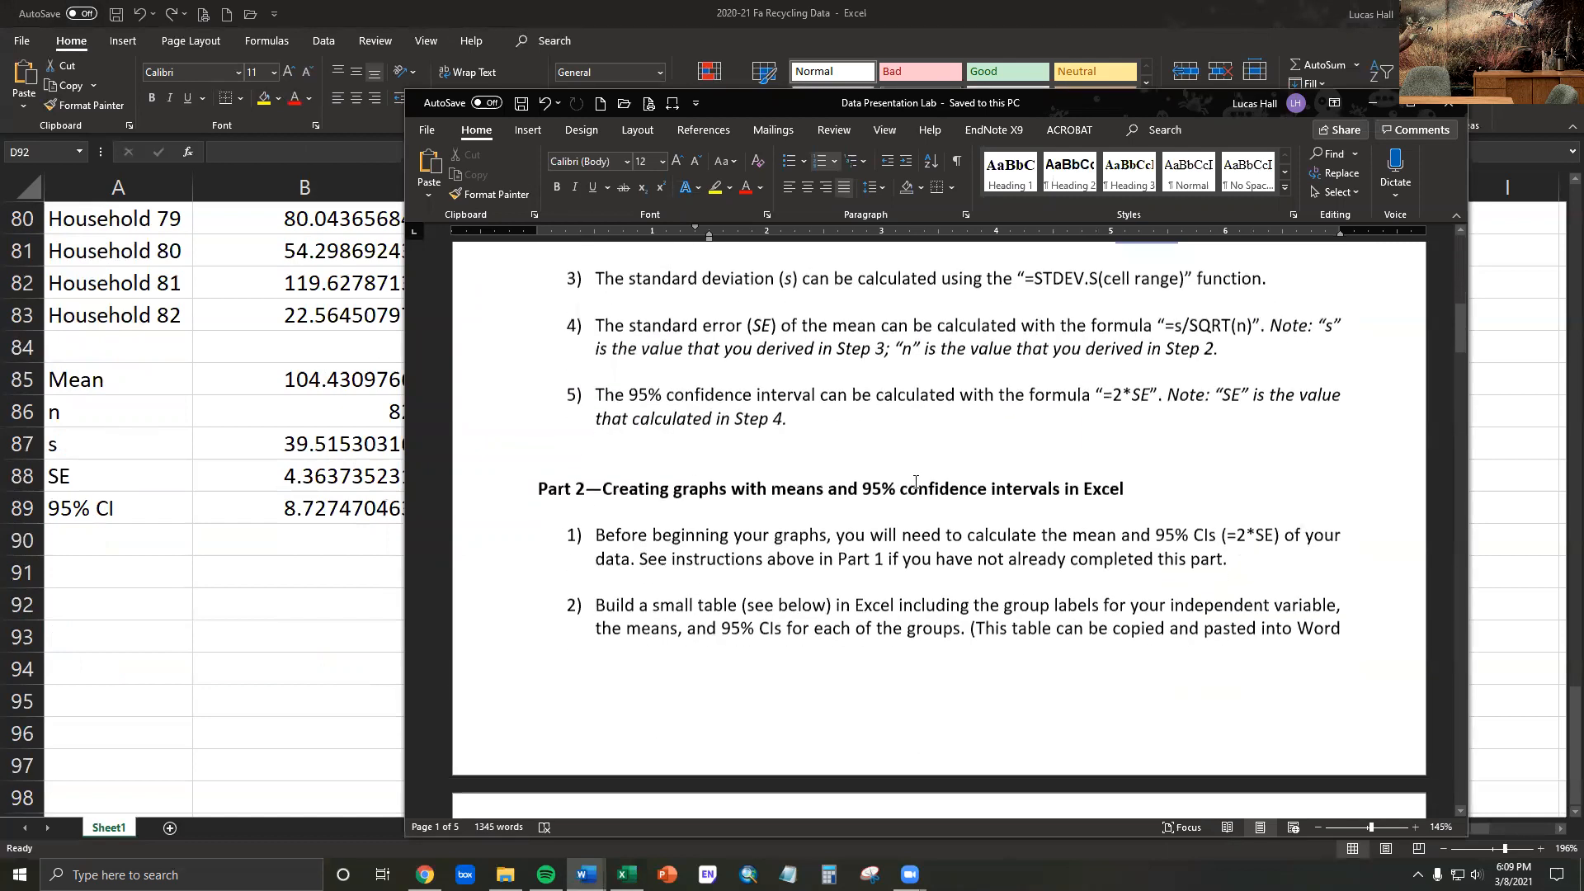
scroll(916, 480, "down", 1)
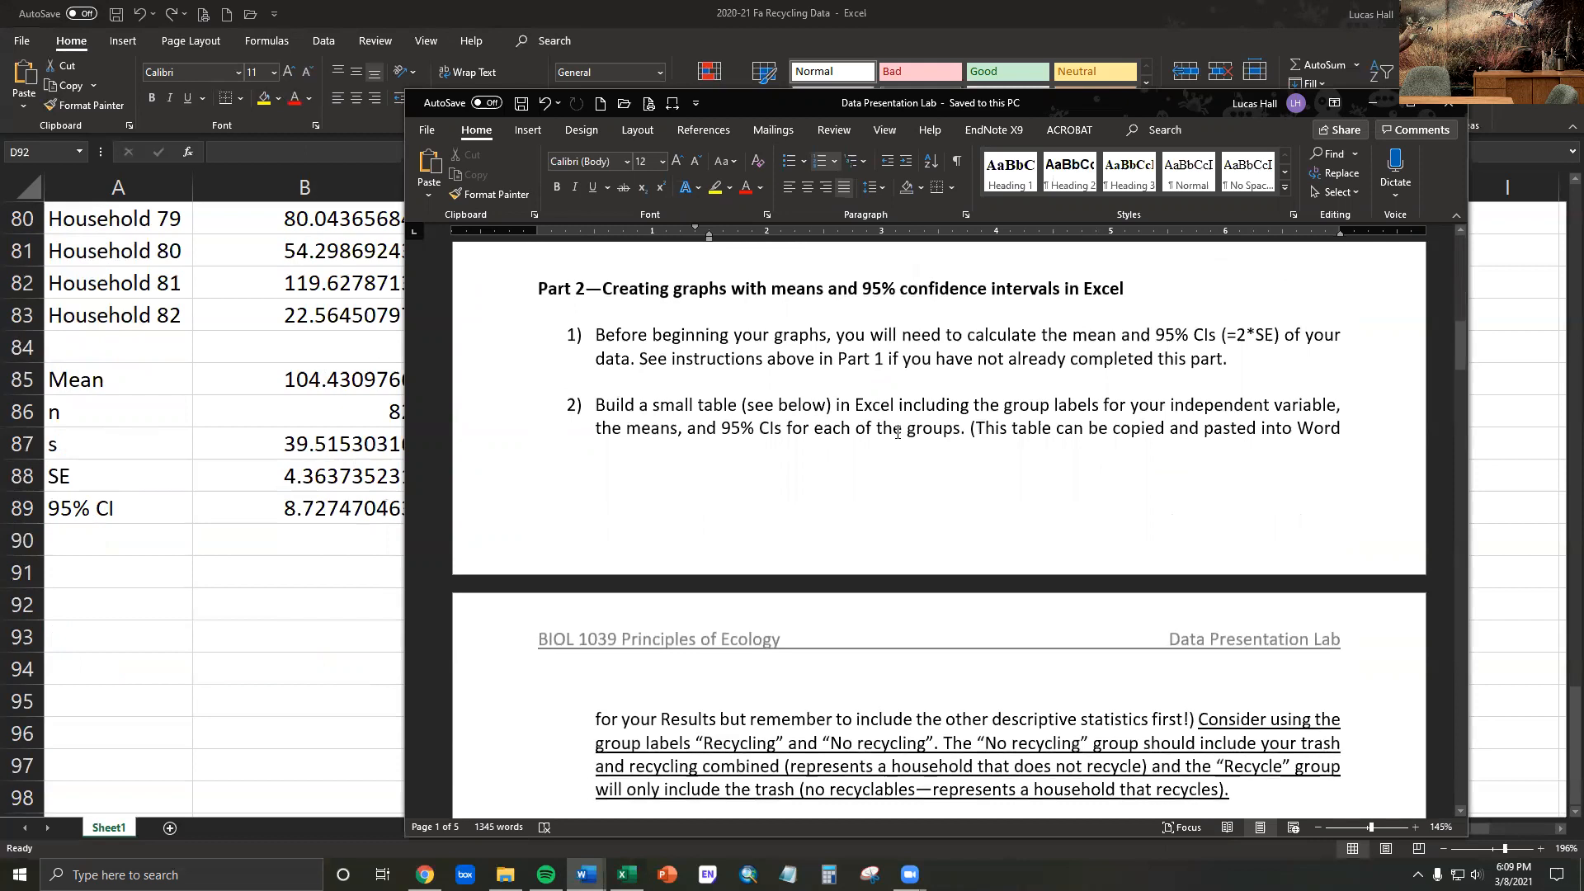
scroll(891, 425, "down", 3)
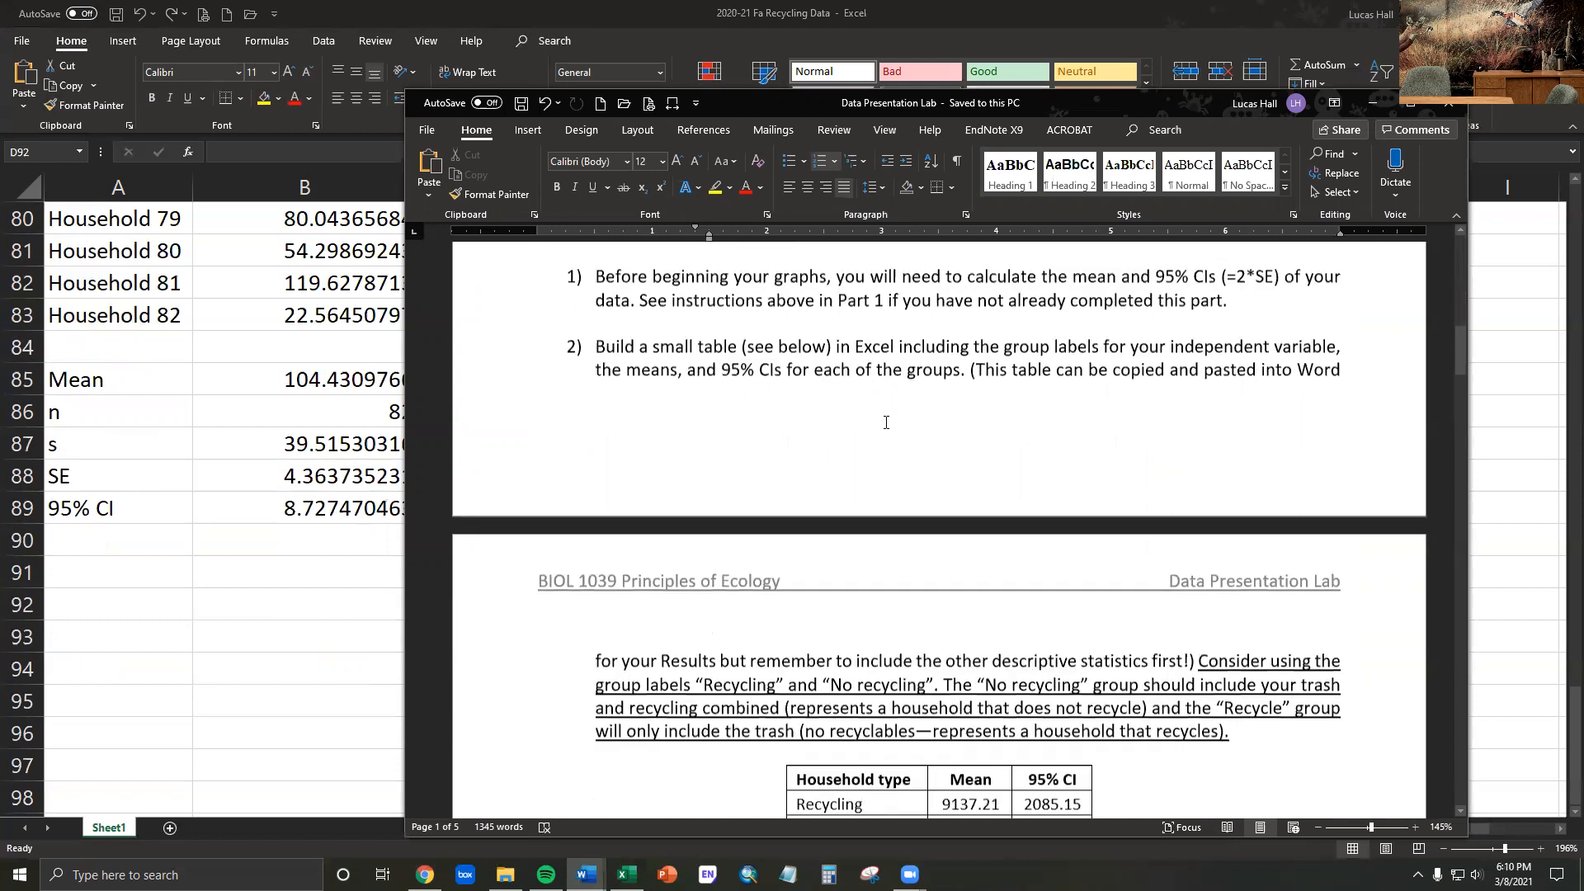
scroll(889, 428, "down", 2)
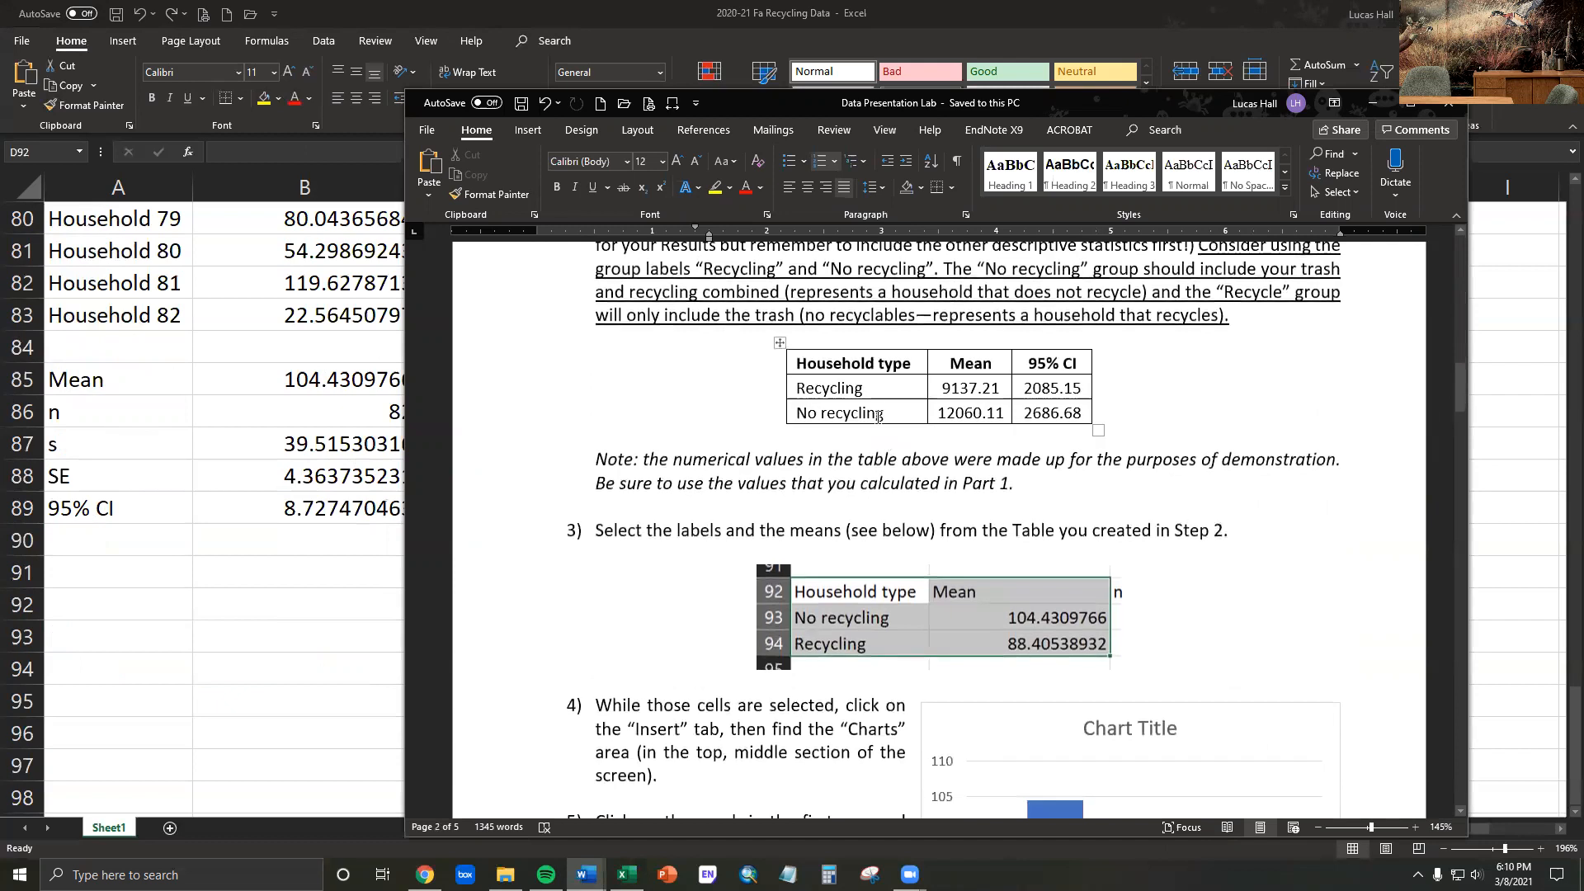
scroll(879, 416, "up", 1)
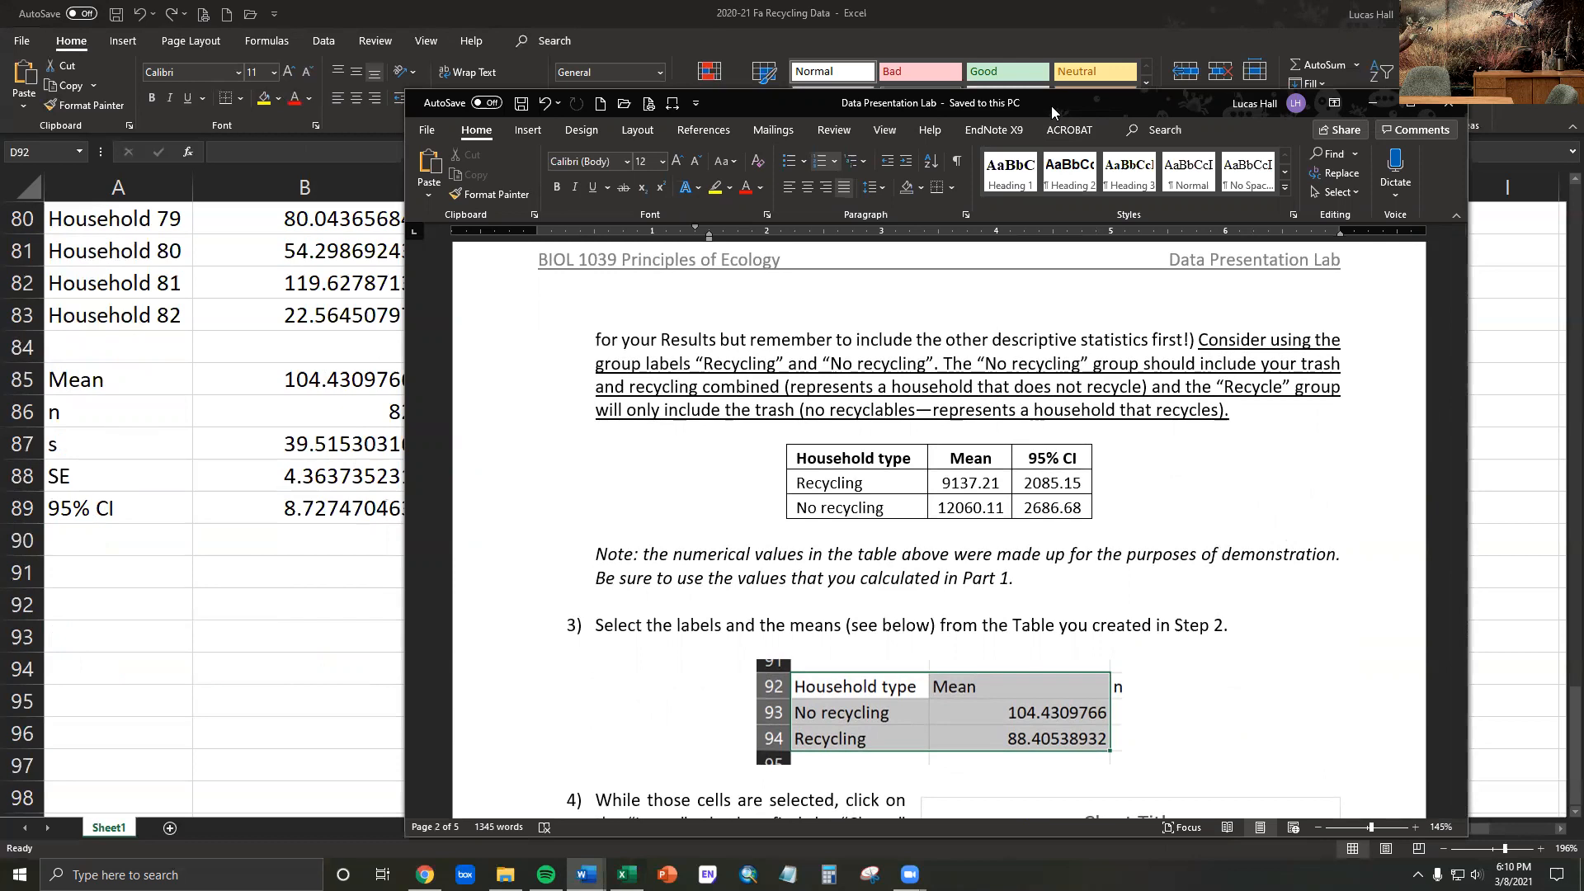
left_click_drag(1086, 117, 1583, 117)
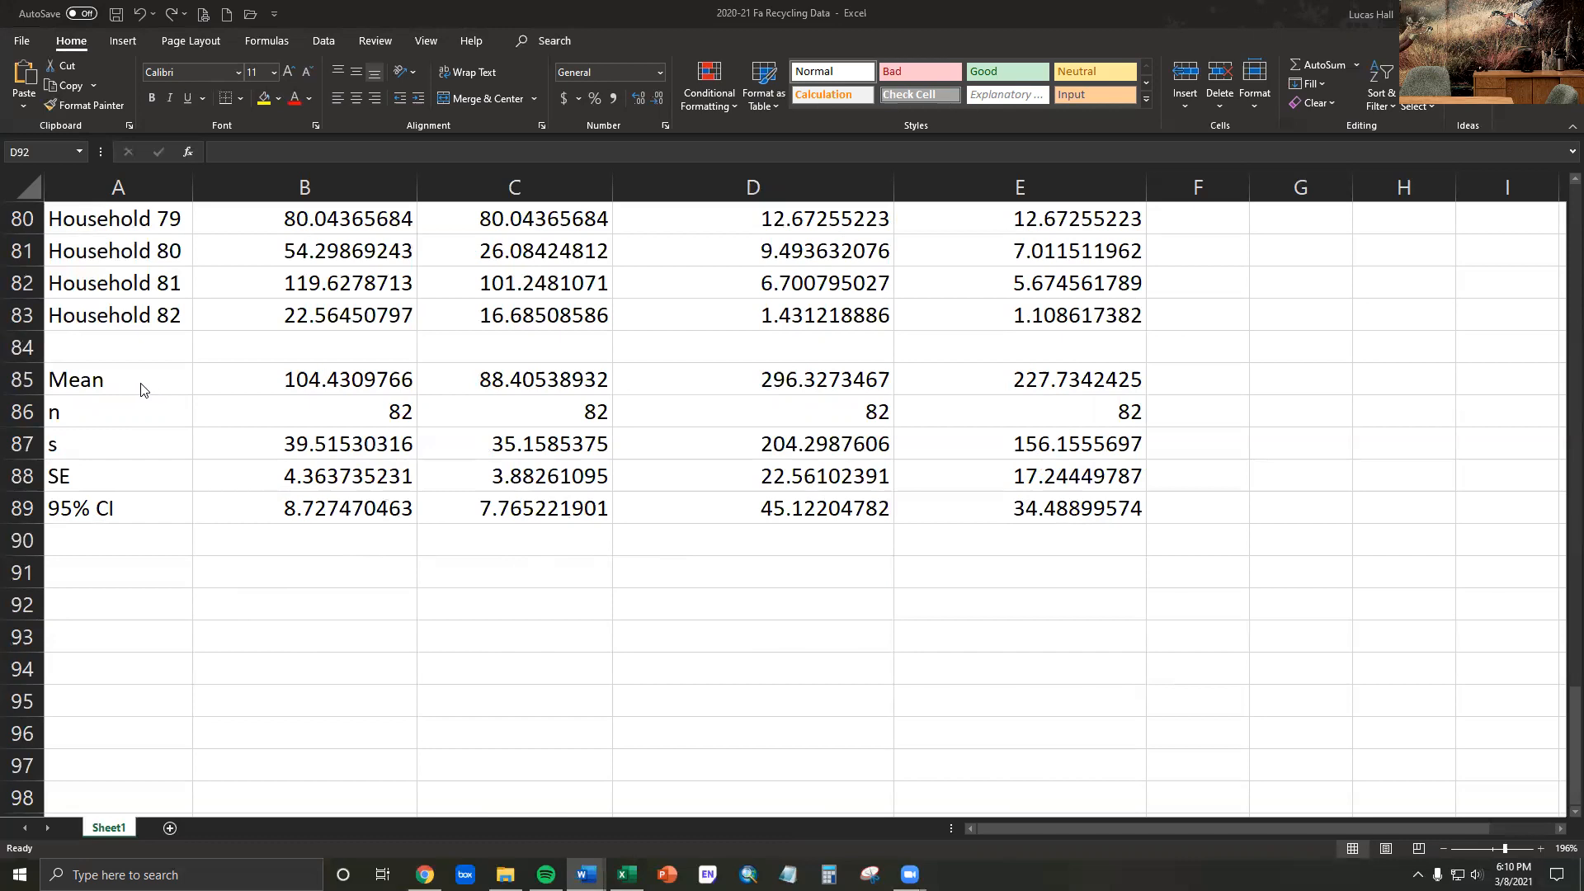
- Copy the statistics row labels with the no recycling and recycling mass values, range A85:C89
left_click(118, 380)
left_click_drag(108, 380, 483, 505)
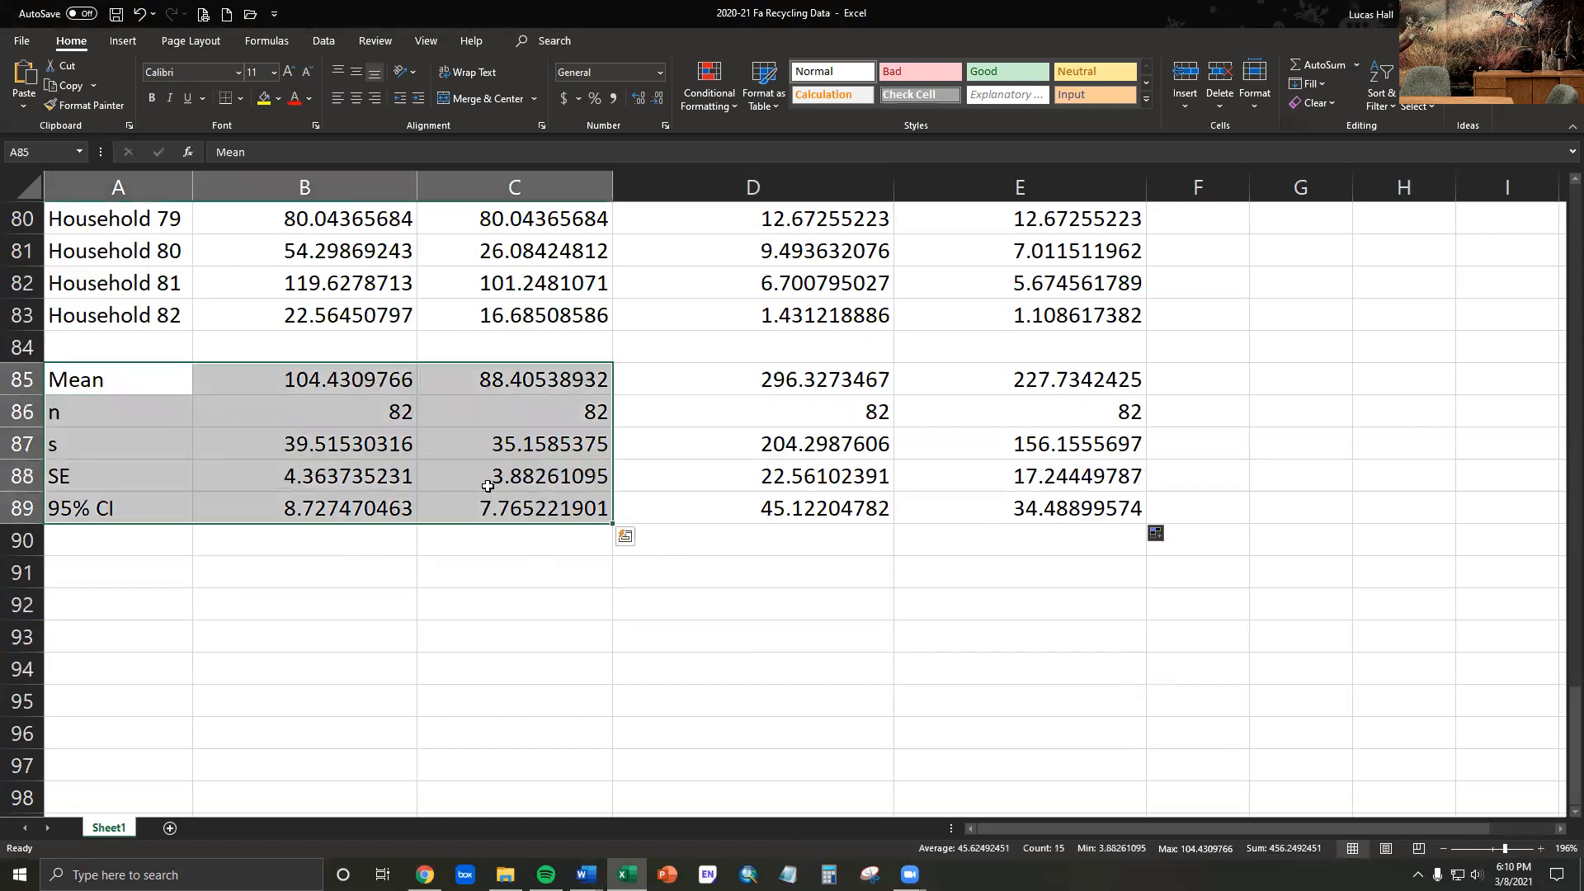
left_click_drag(1562, 738, 1555, 207)
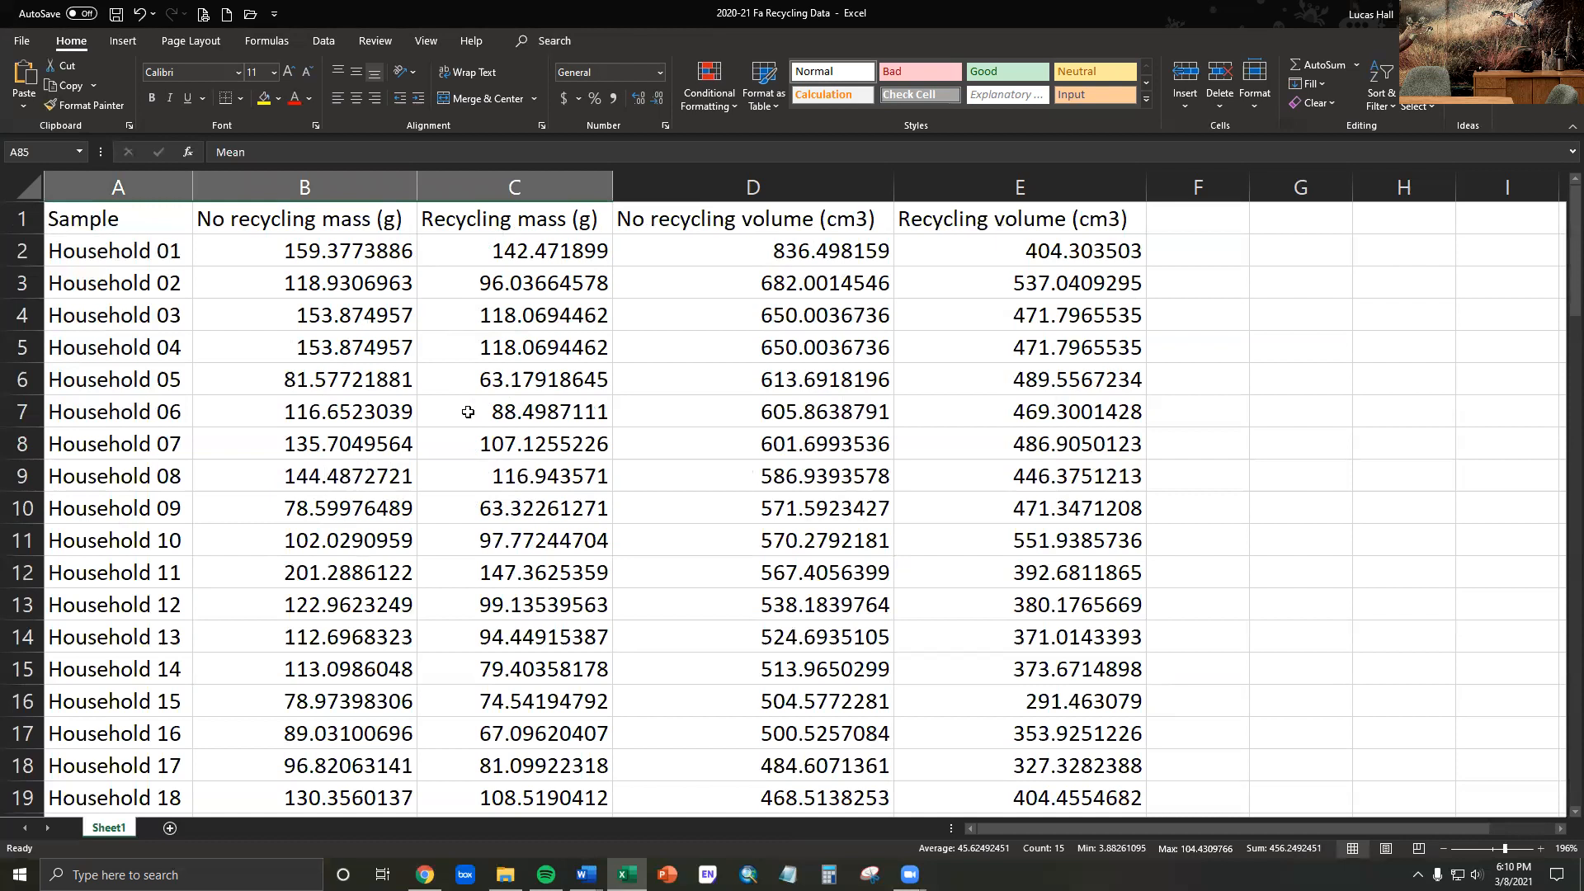
scroll(460, 413, "down", 10)
scroll(460, 413, "down", 20)
scroll(459, 404, "up", 13)
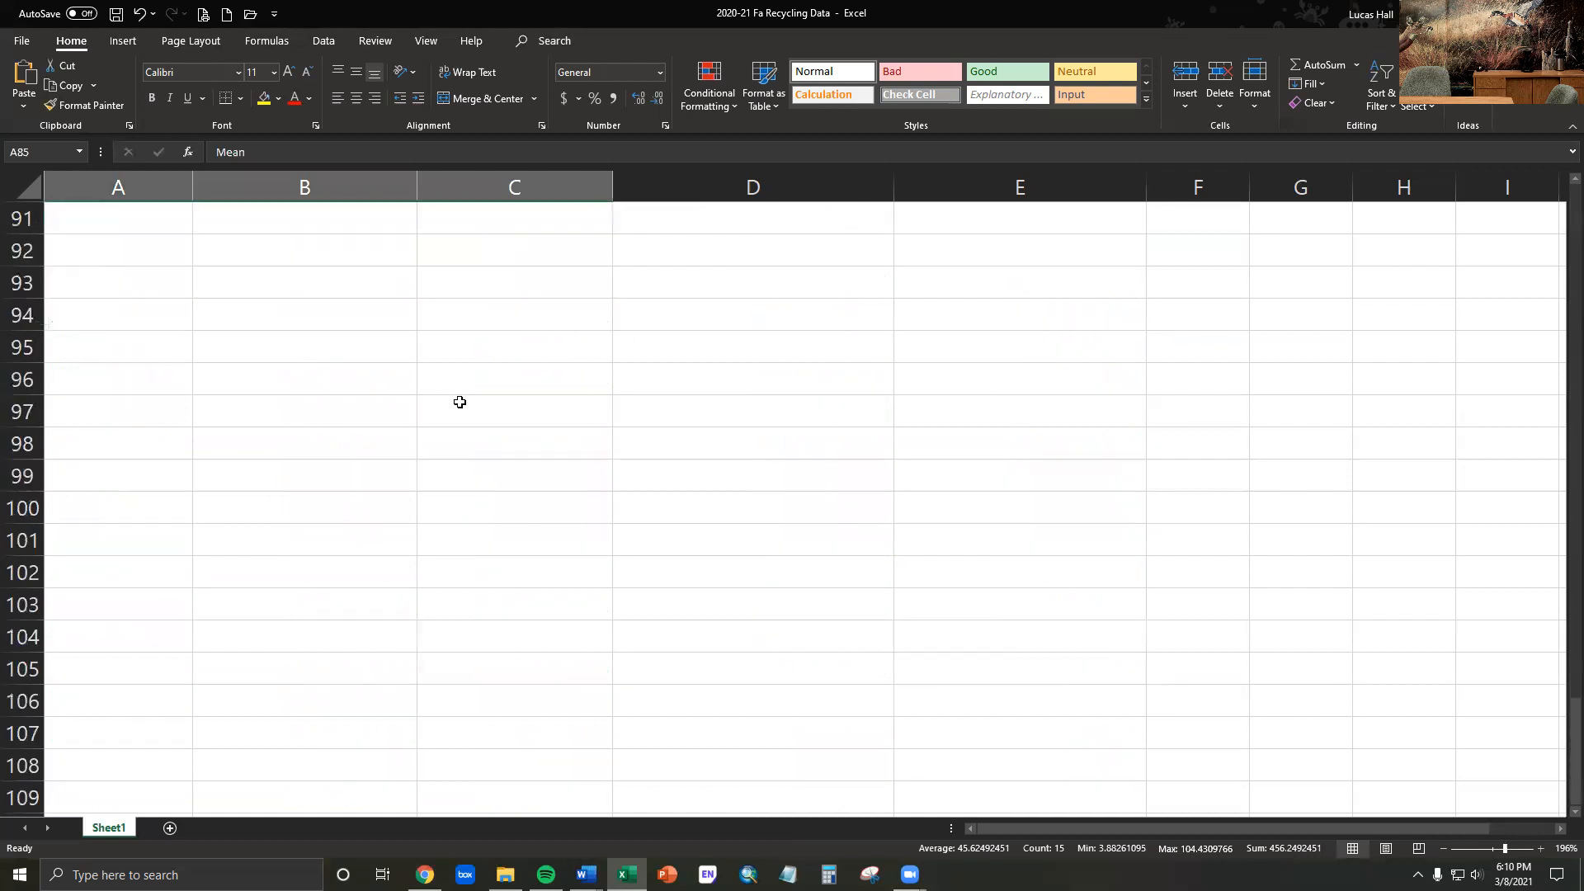
scroll(459, 400, "down", 5)
scroll(445, 421, "up", 3)
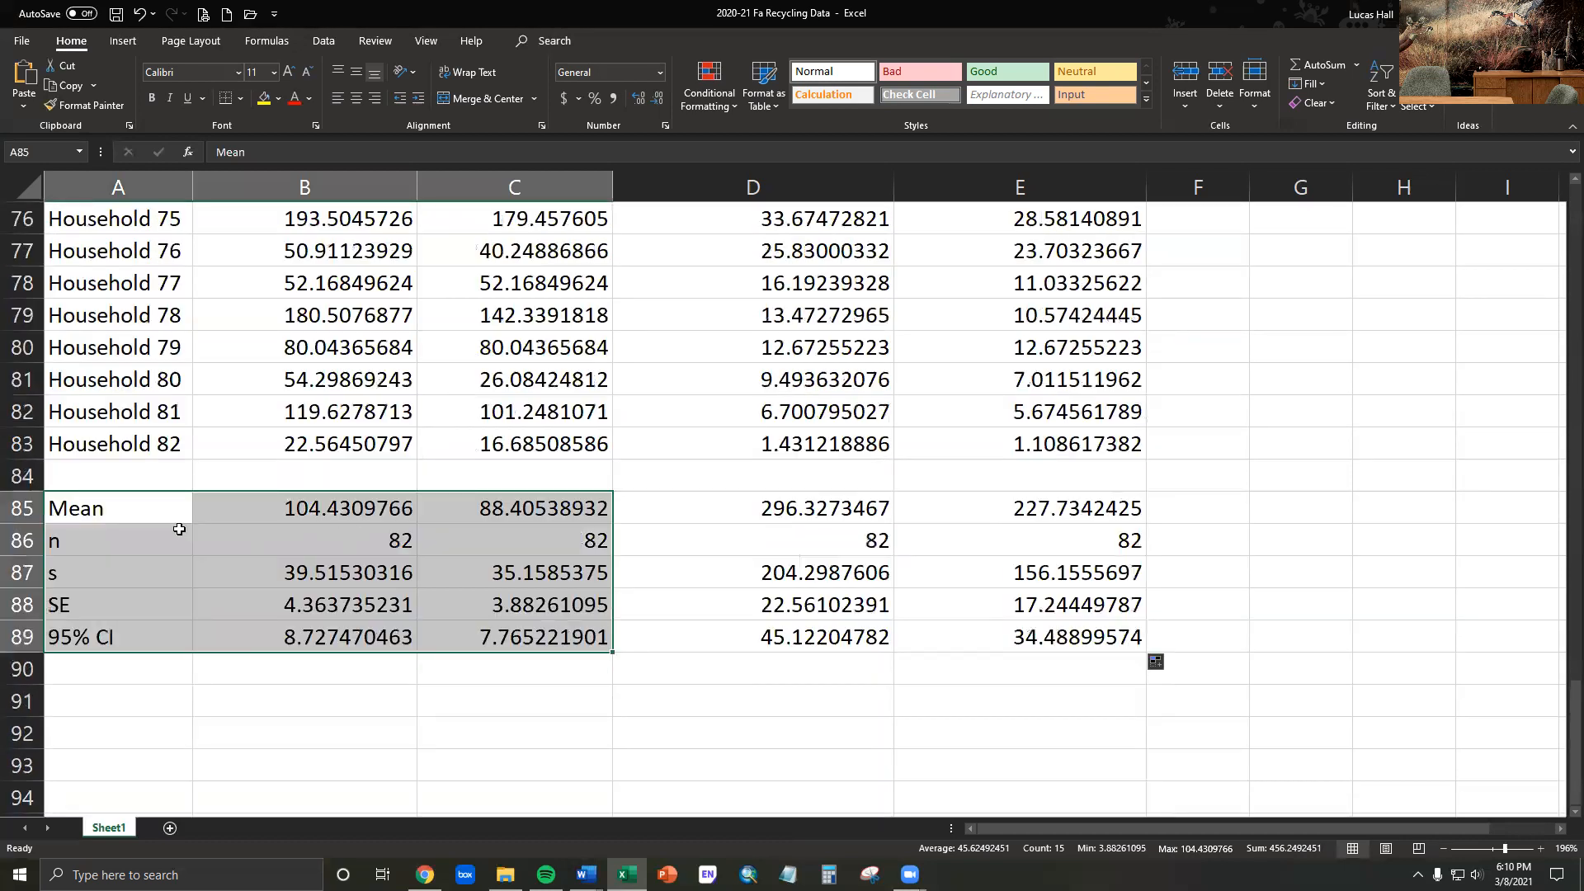
right_click(154, 511)
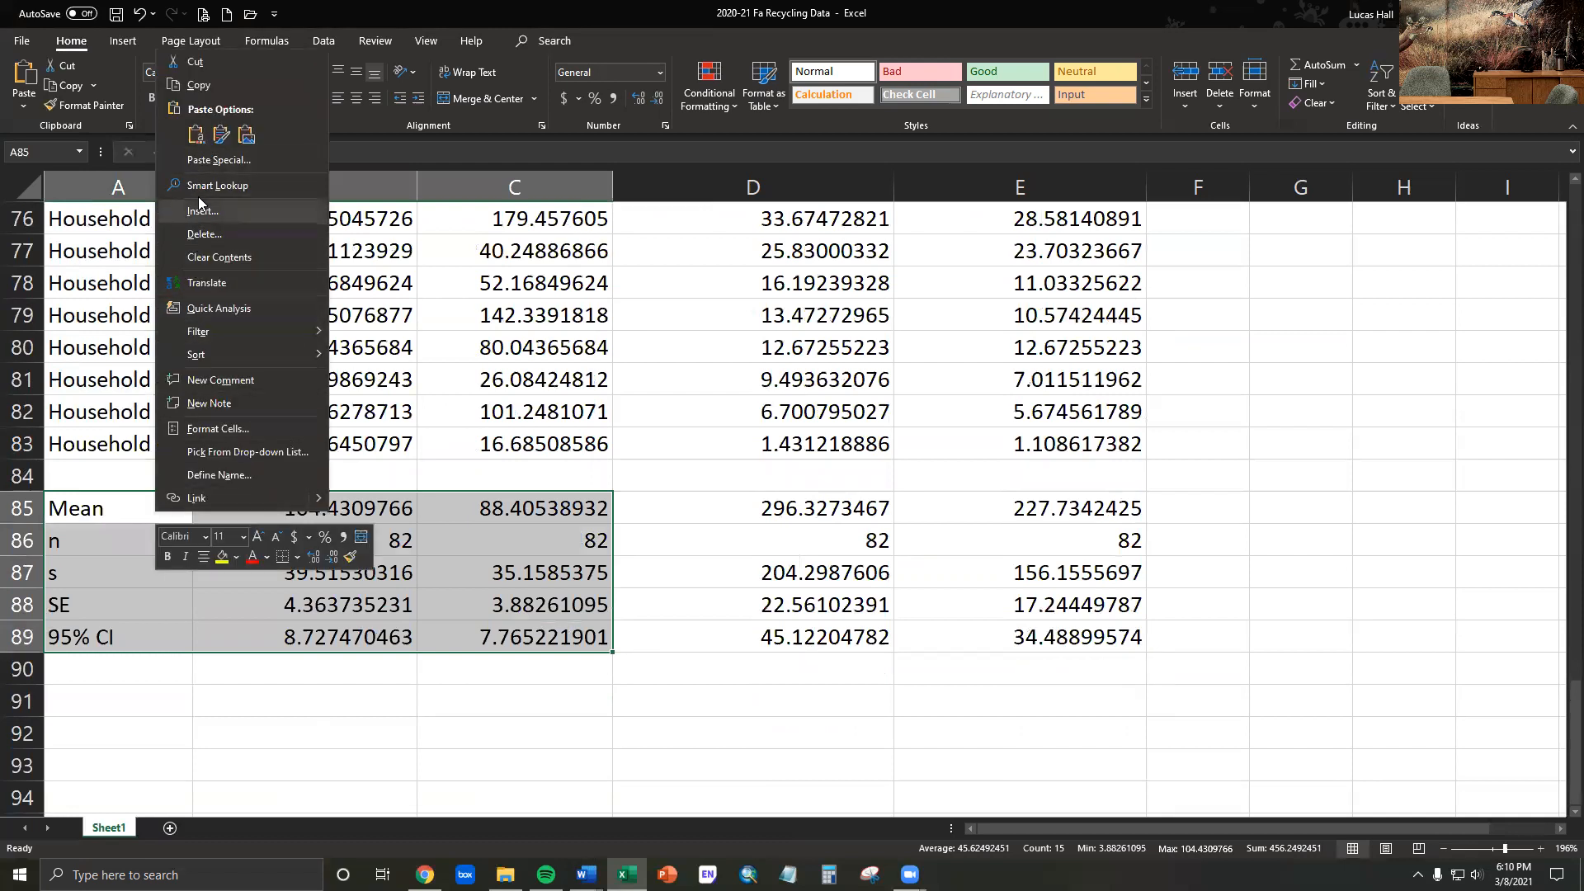
left_click(198, 85)
- Paste the copied mass statistics at A91 as transposed values only
scroll(494, 715, "down", 2)
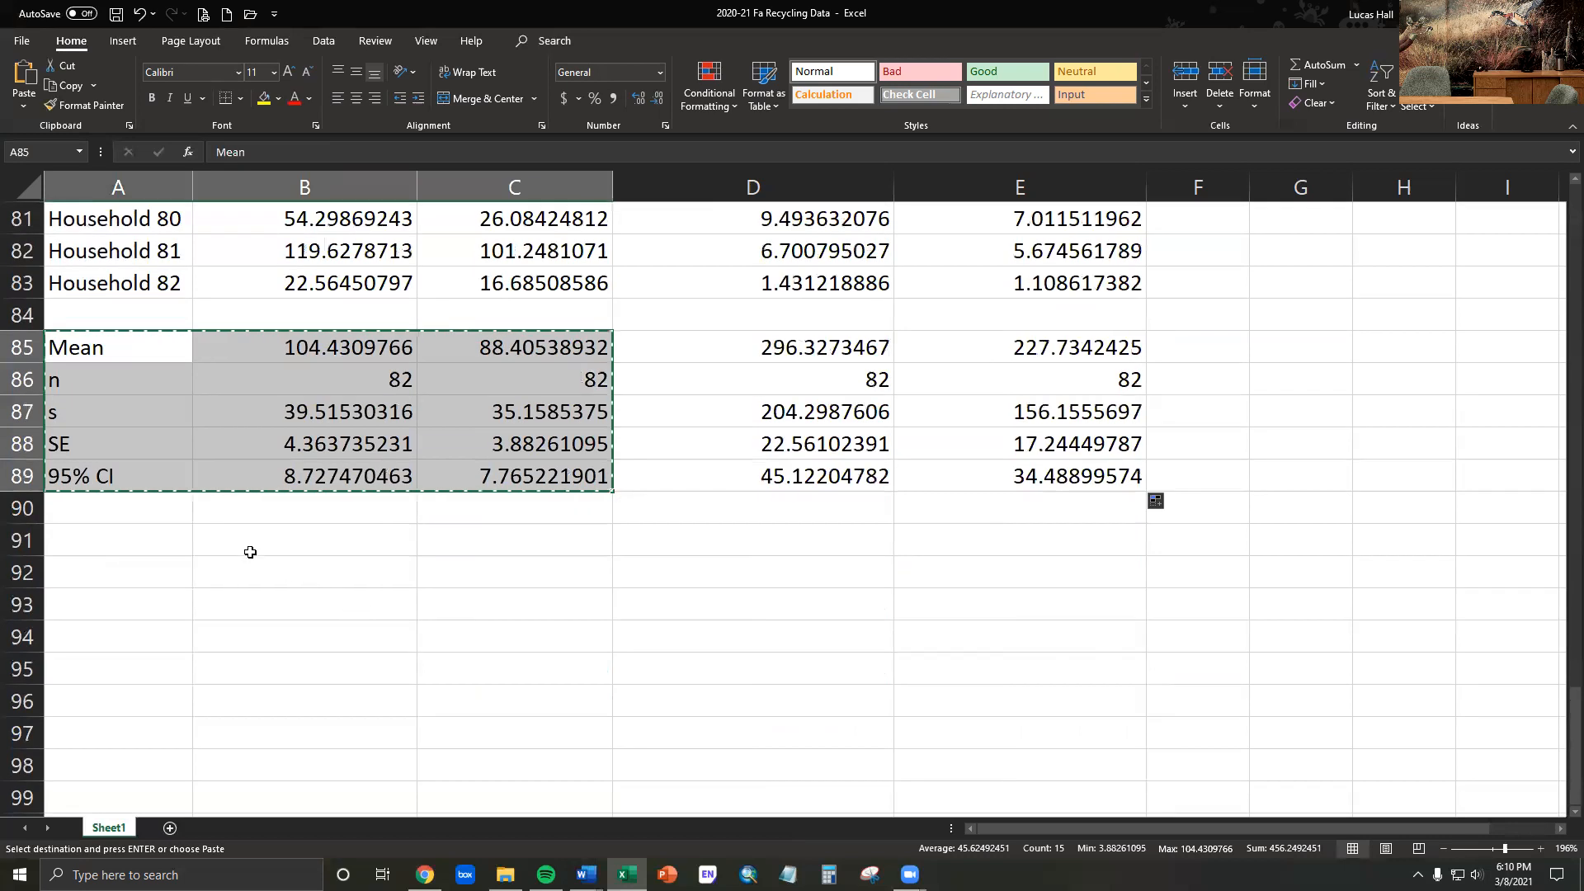
left_click(154, 547)
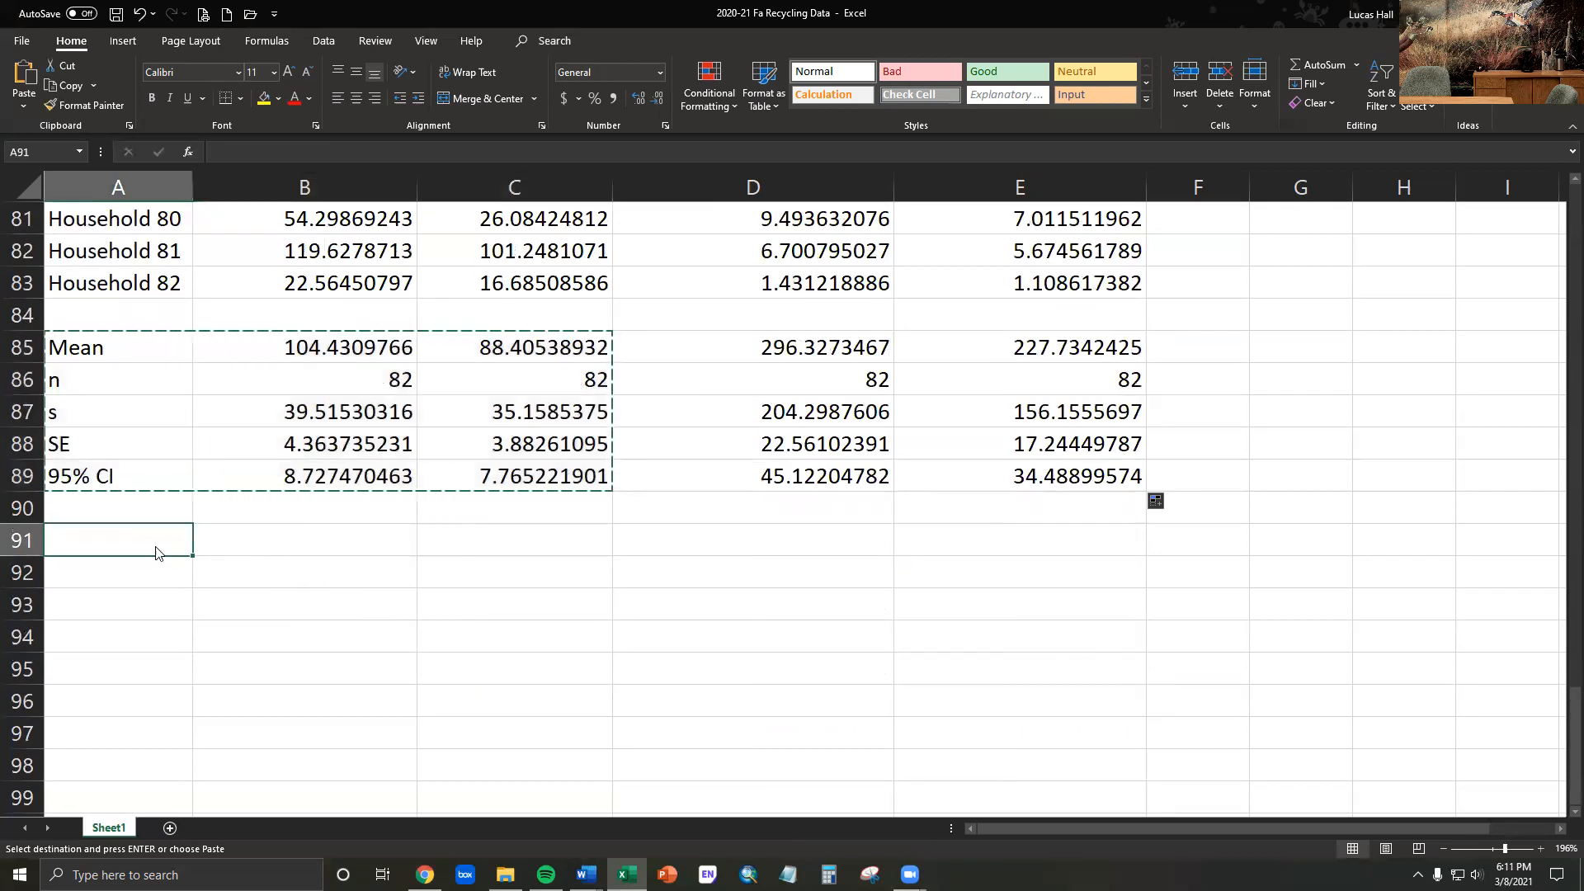
right_click(157, 548)
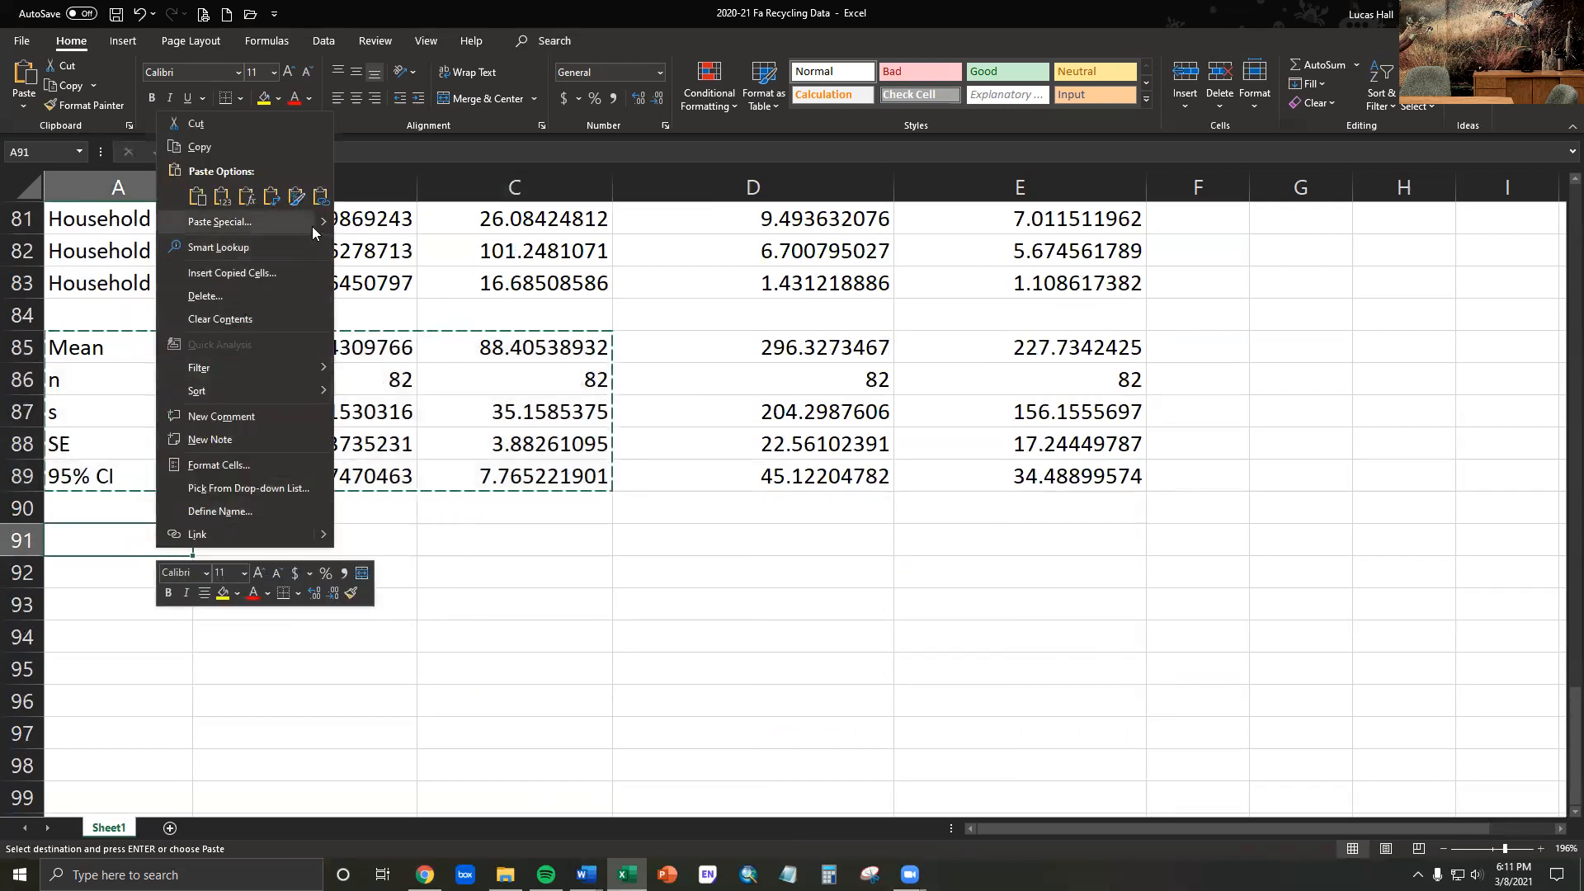
mouse_move(313, 224)
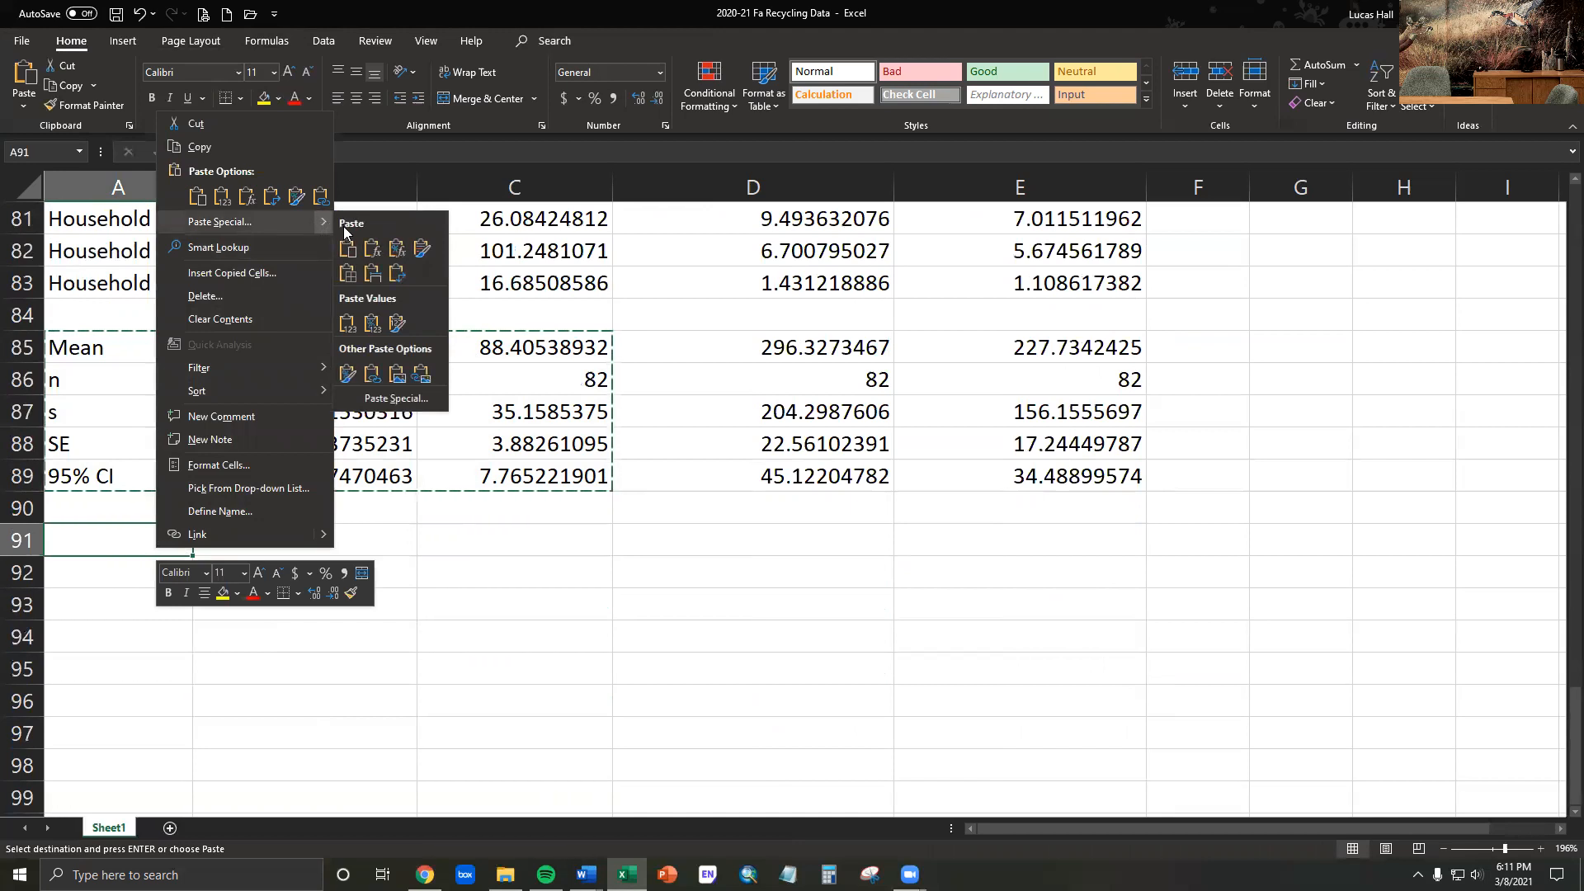
left_click(391, 400)
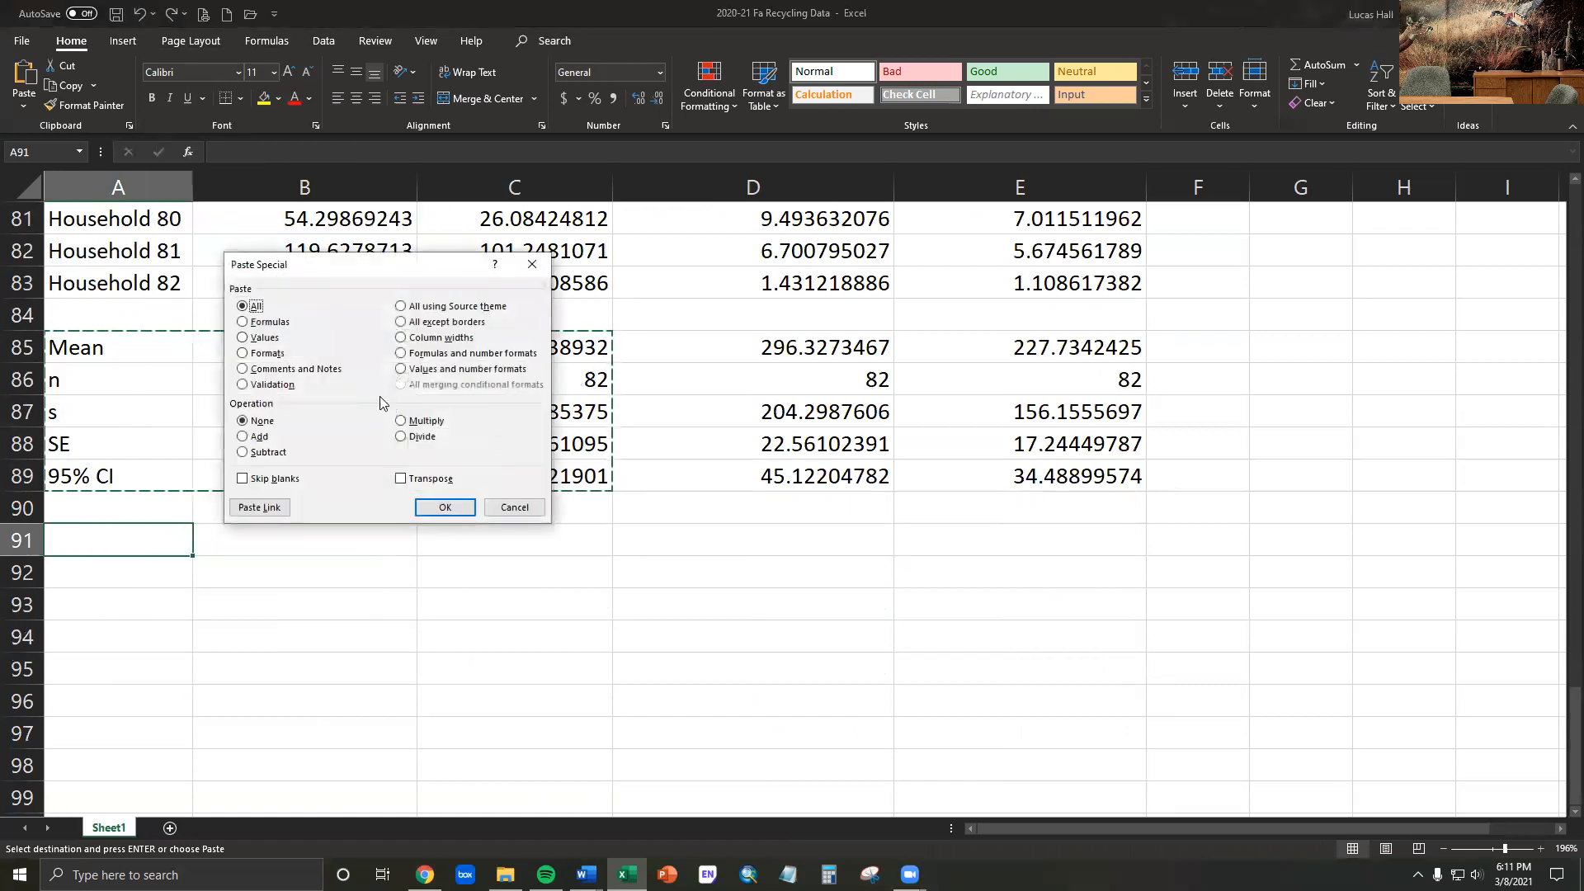
left_click(242, 339)
left_click(401, 480)
left_click(445, 507)
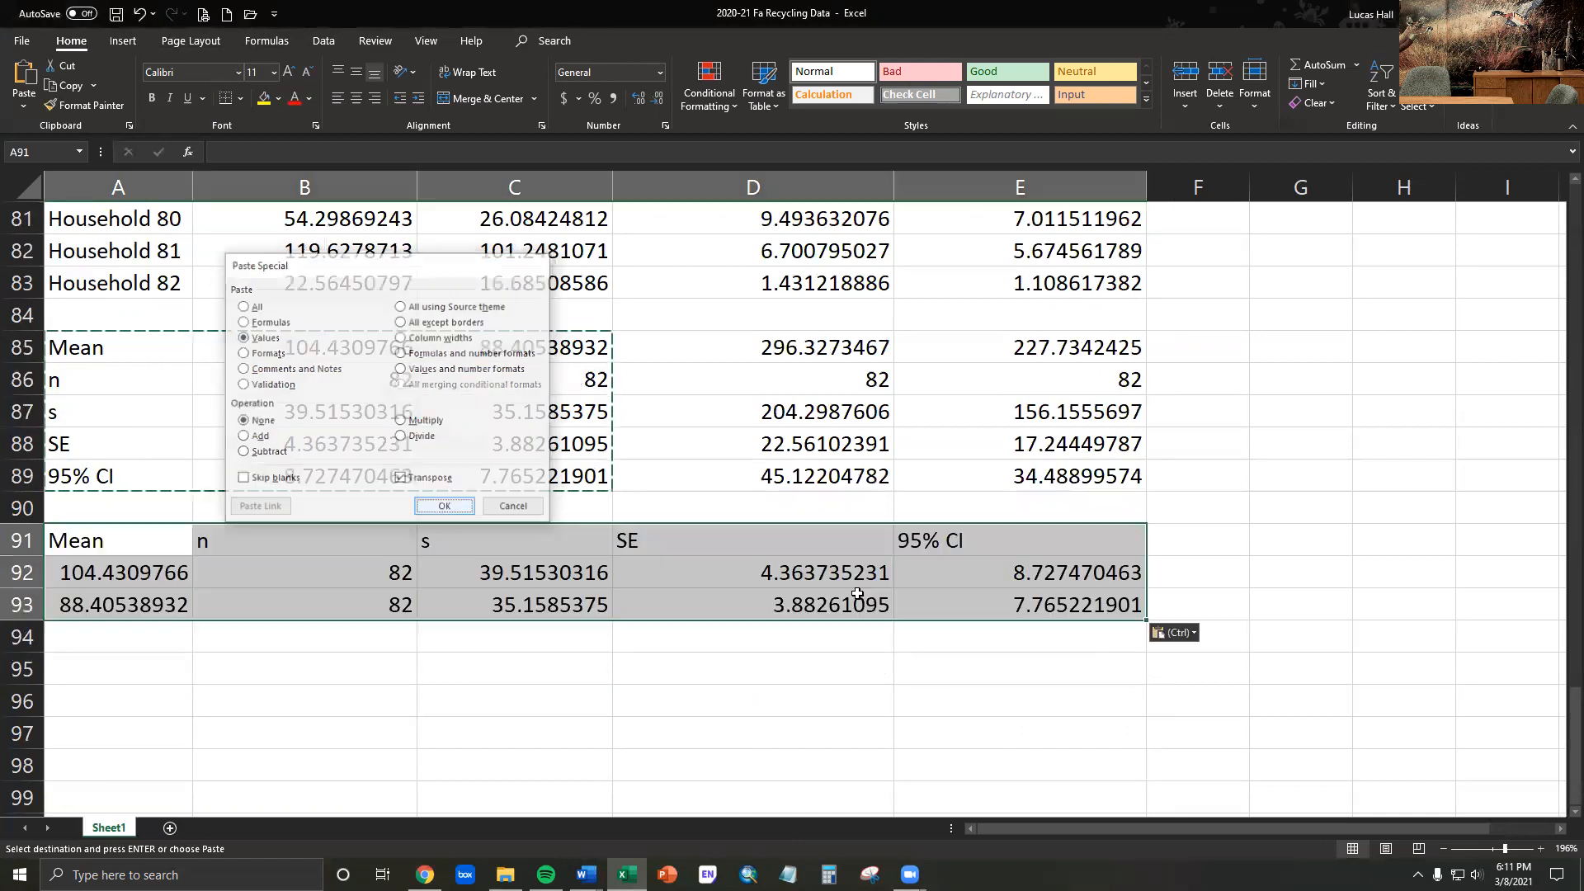
left_click(463, 709)
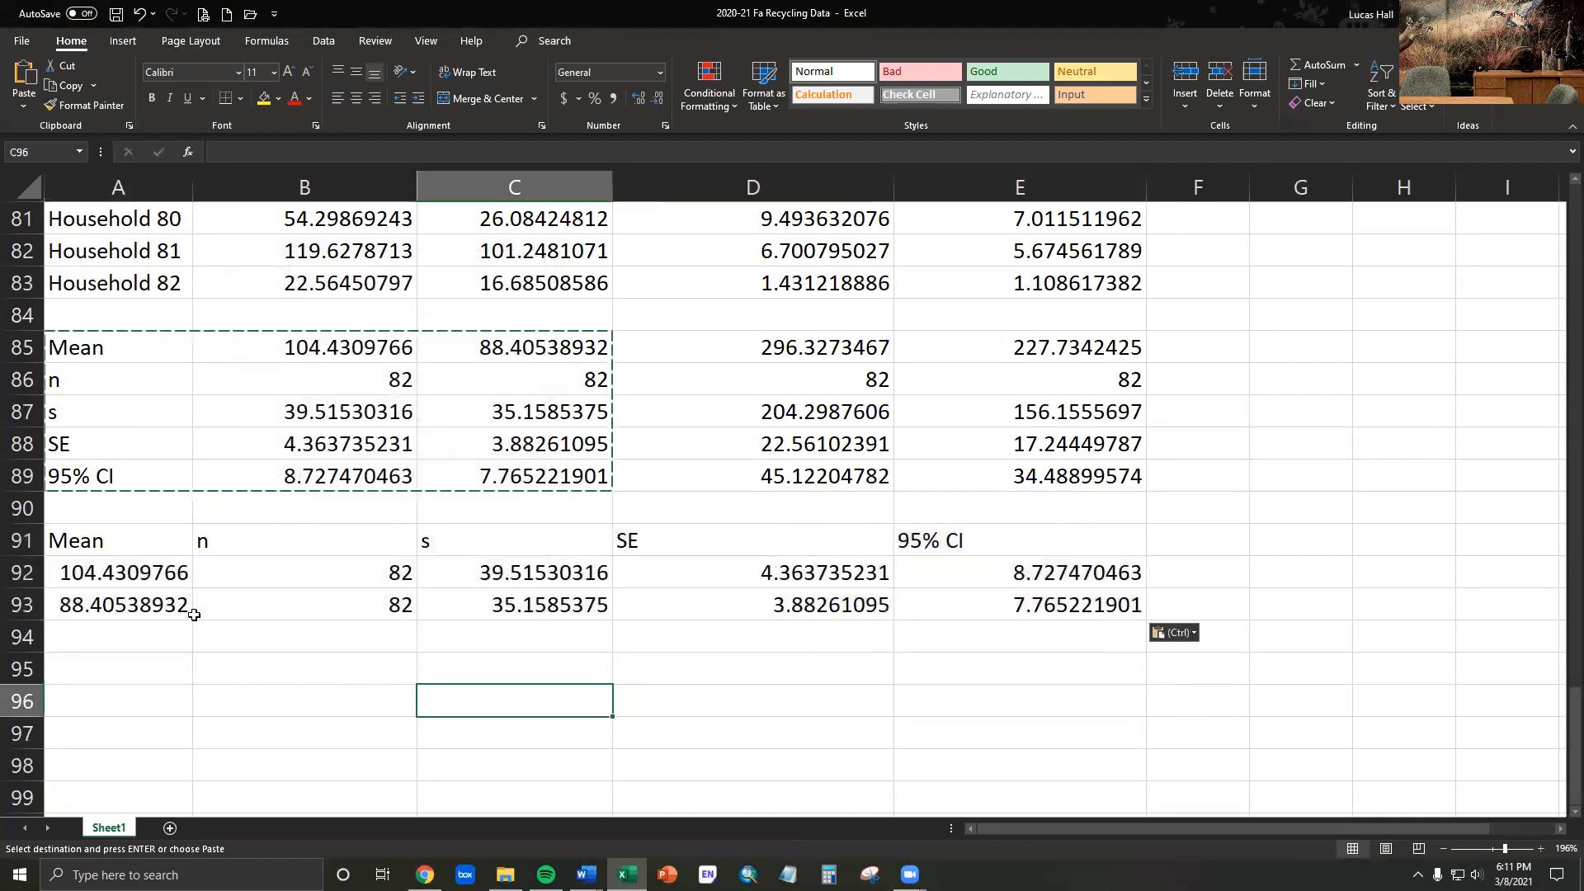
left_click(121, 584)
key("Down")
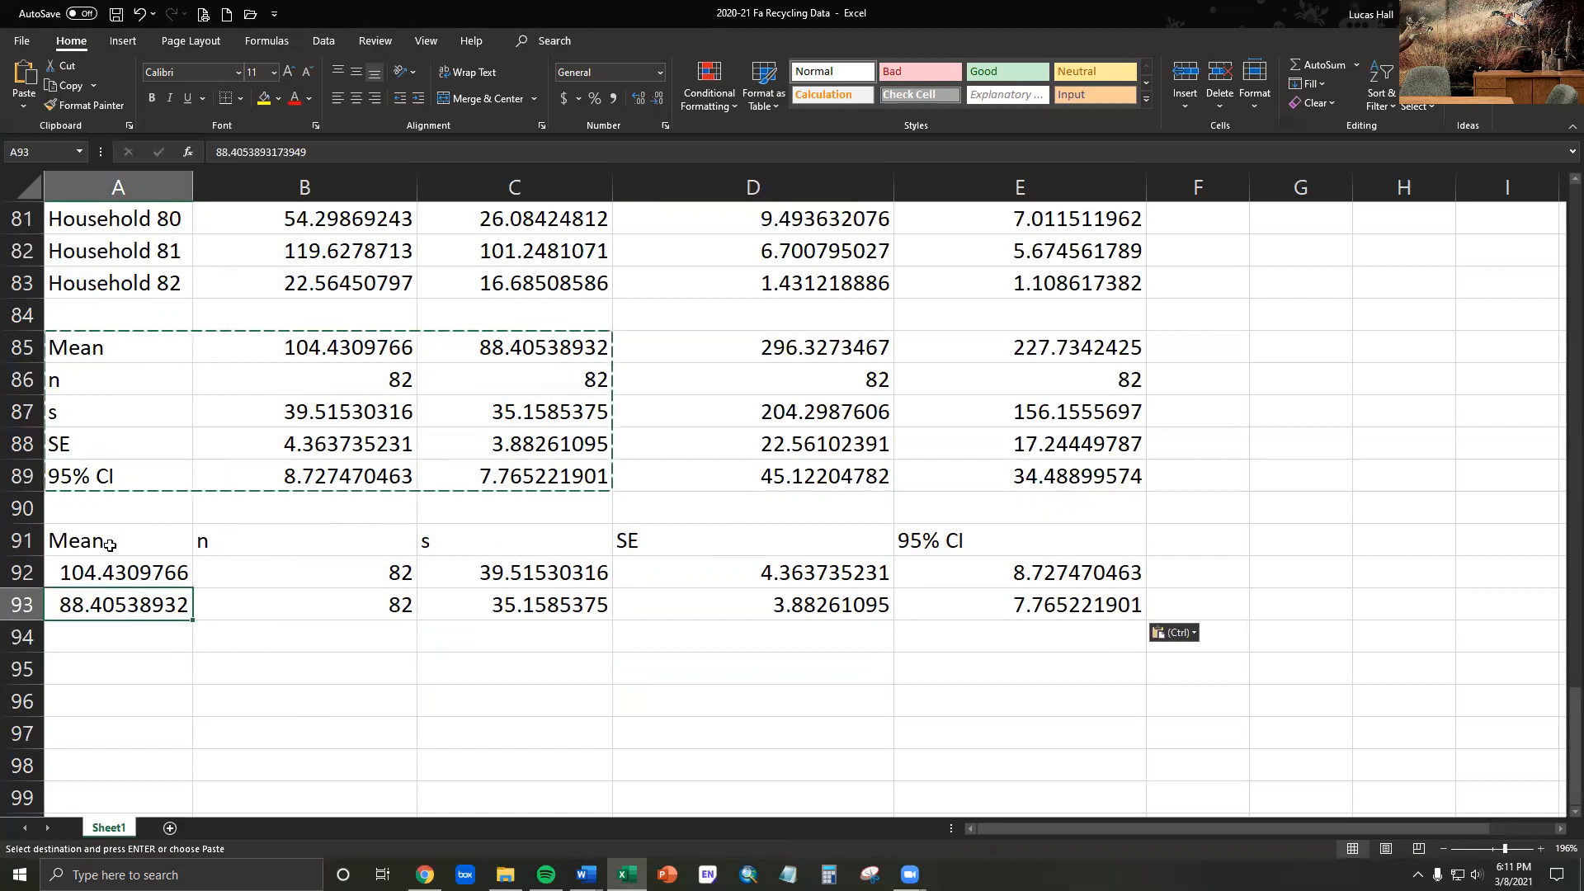
left_click_drag(115, 350, 99, 476)
left_click_drag(106, 543, 1096, 550)
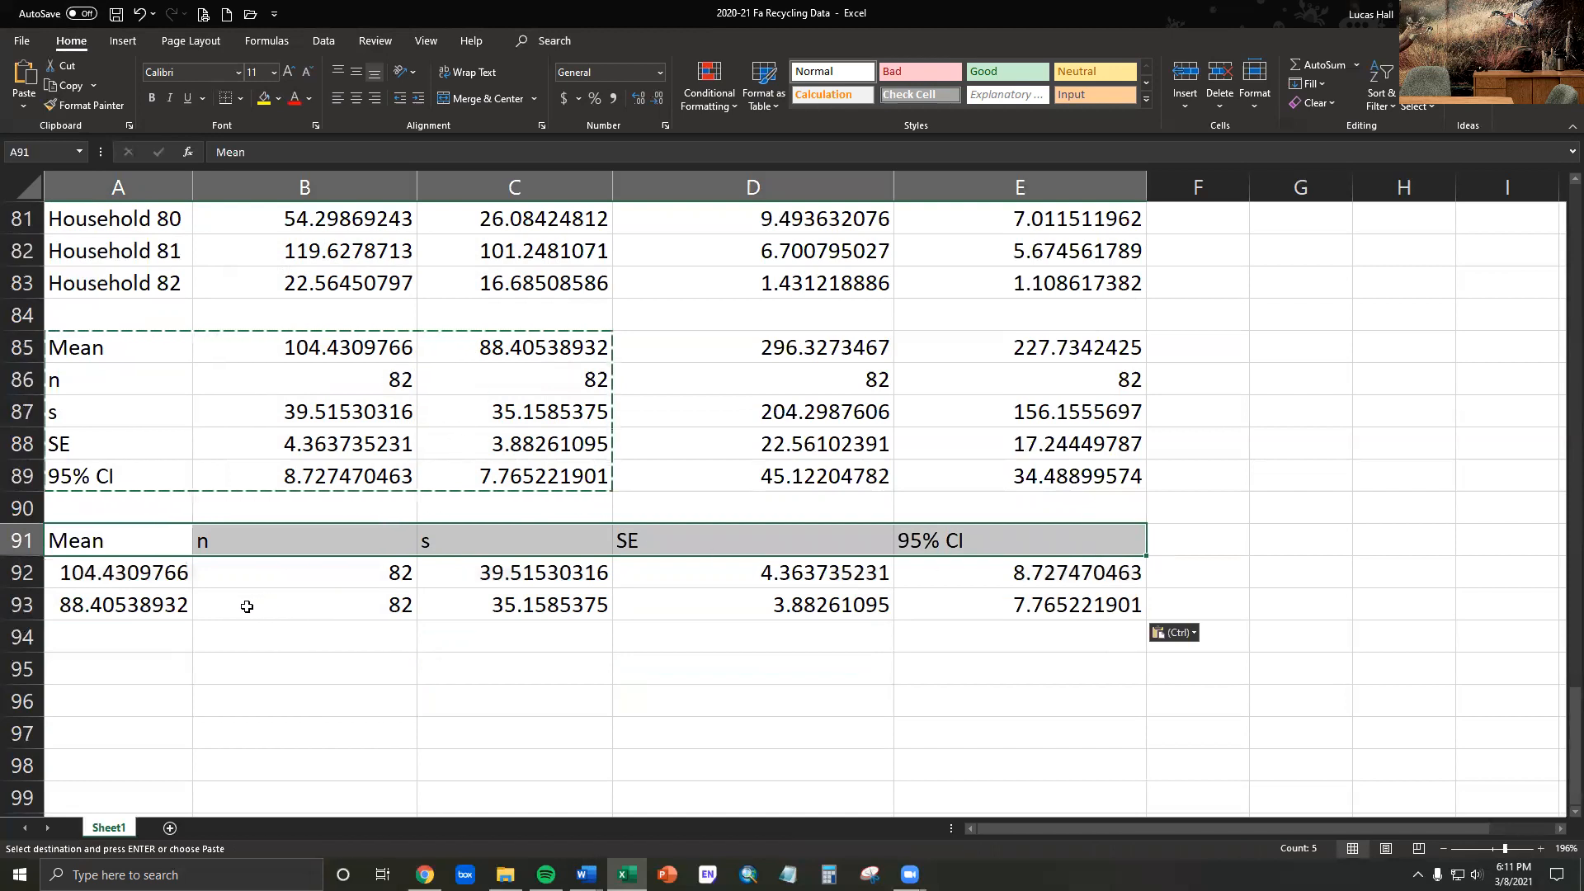
left_click(654, 703)
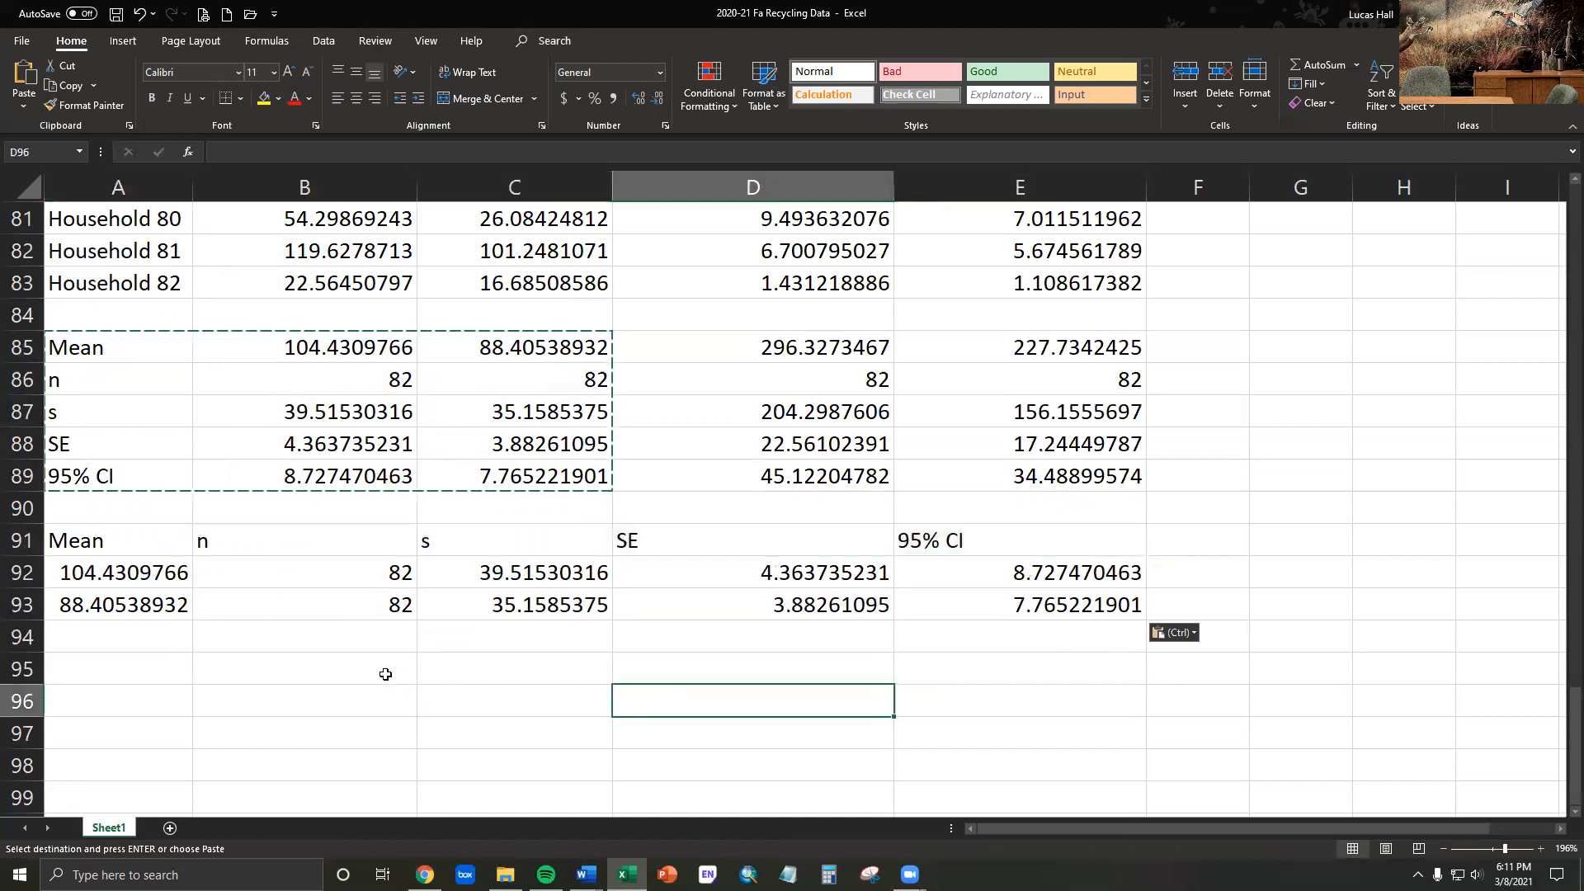
left_click(258, 648)
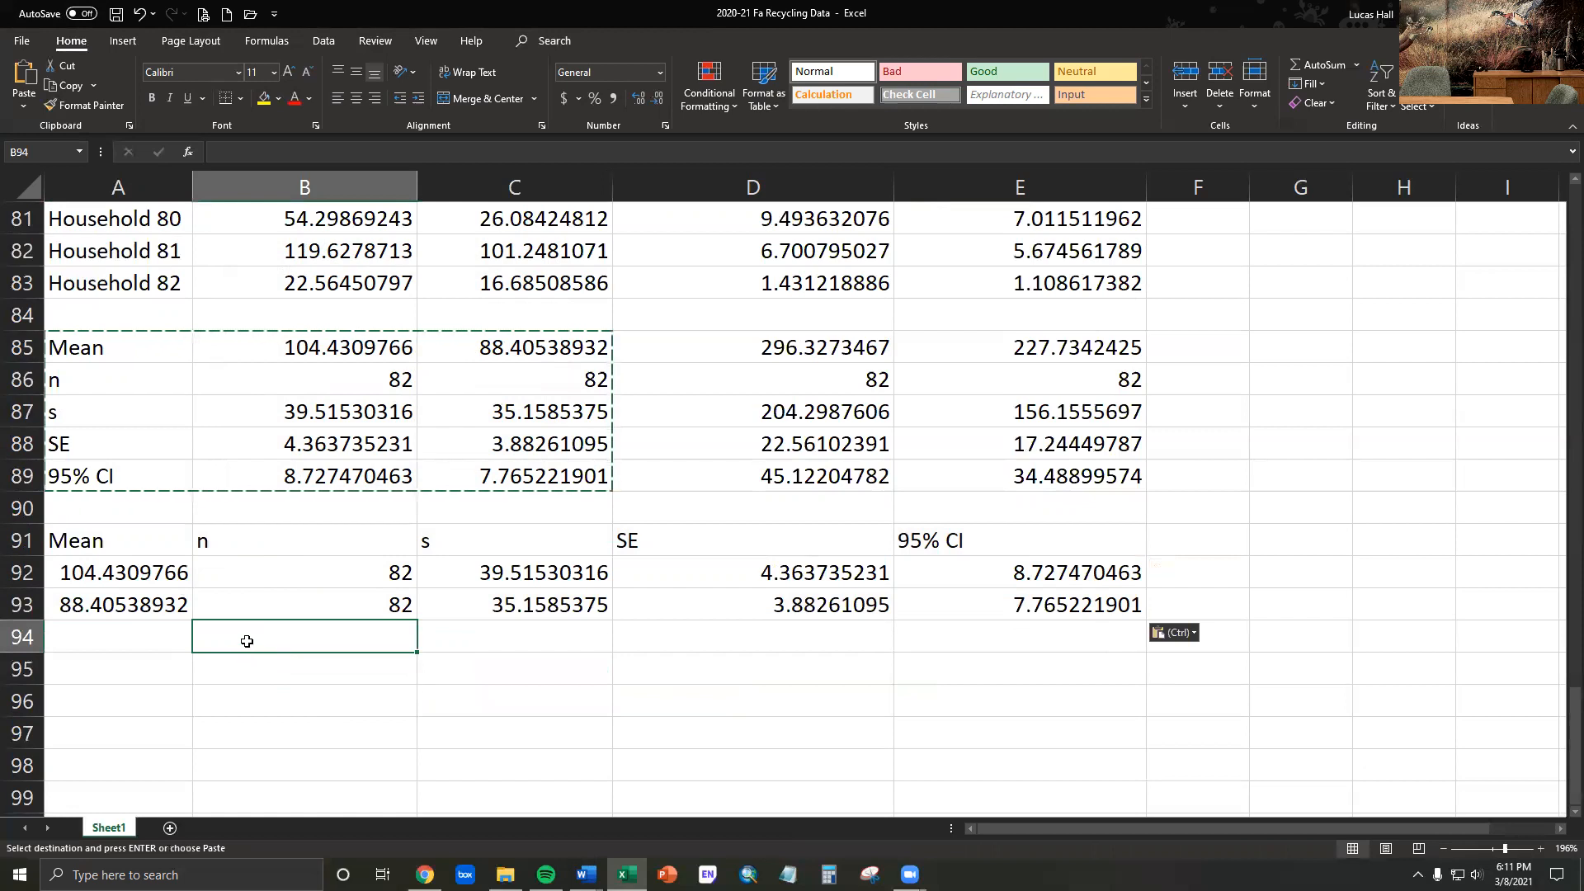
- End the copy mode and insert blank cells at A91:A93, shifting the transposed mass table one column to the right
key("Escape")
left_click(247, 690)
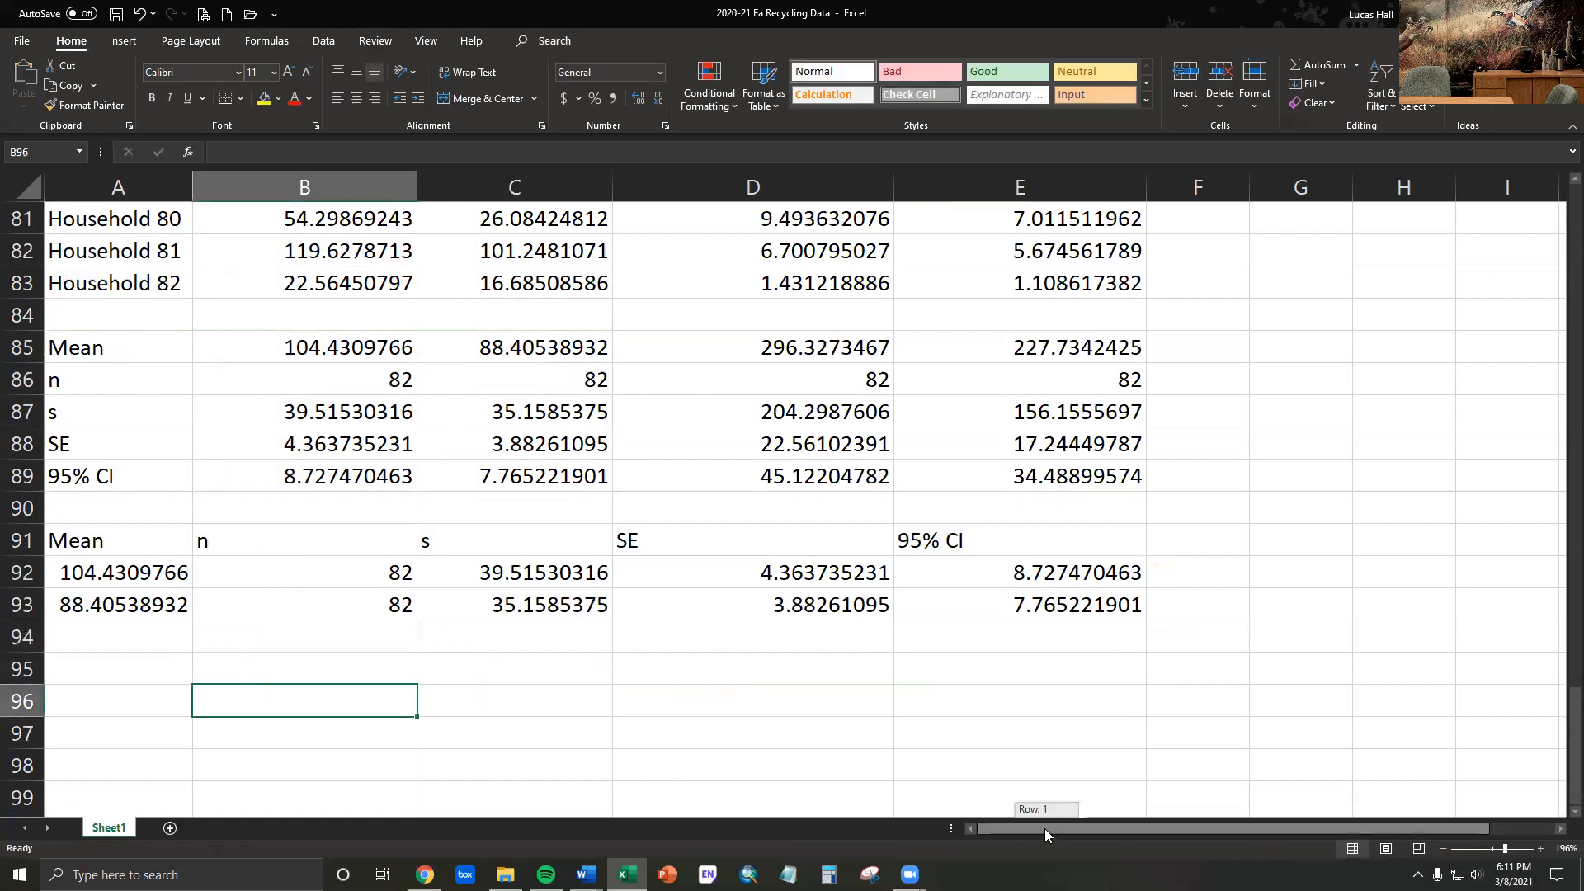
left_click_drag(98, 540, 95, 602)
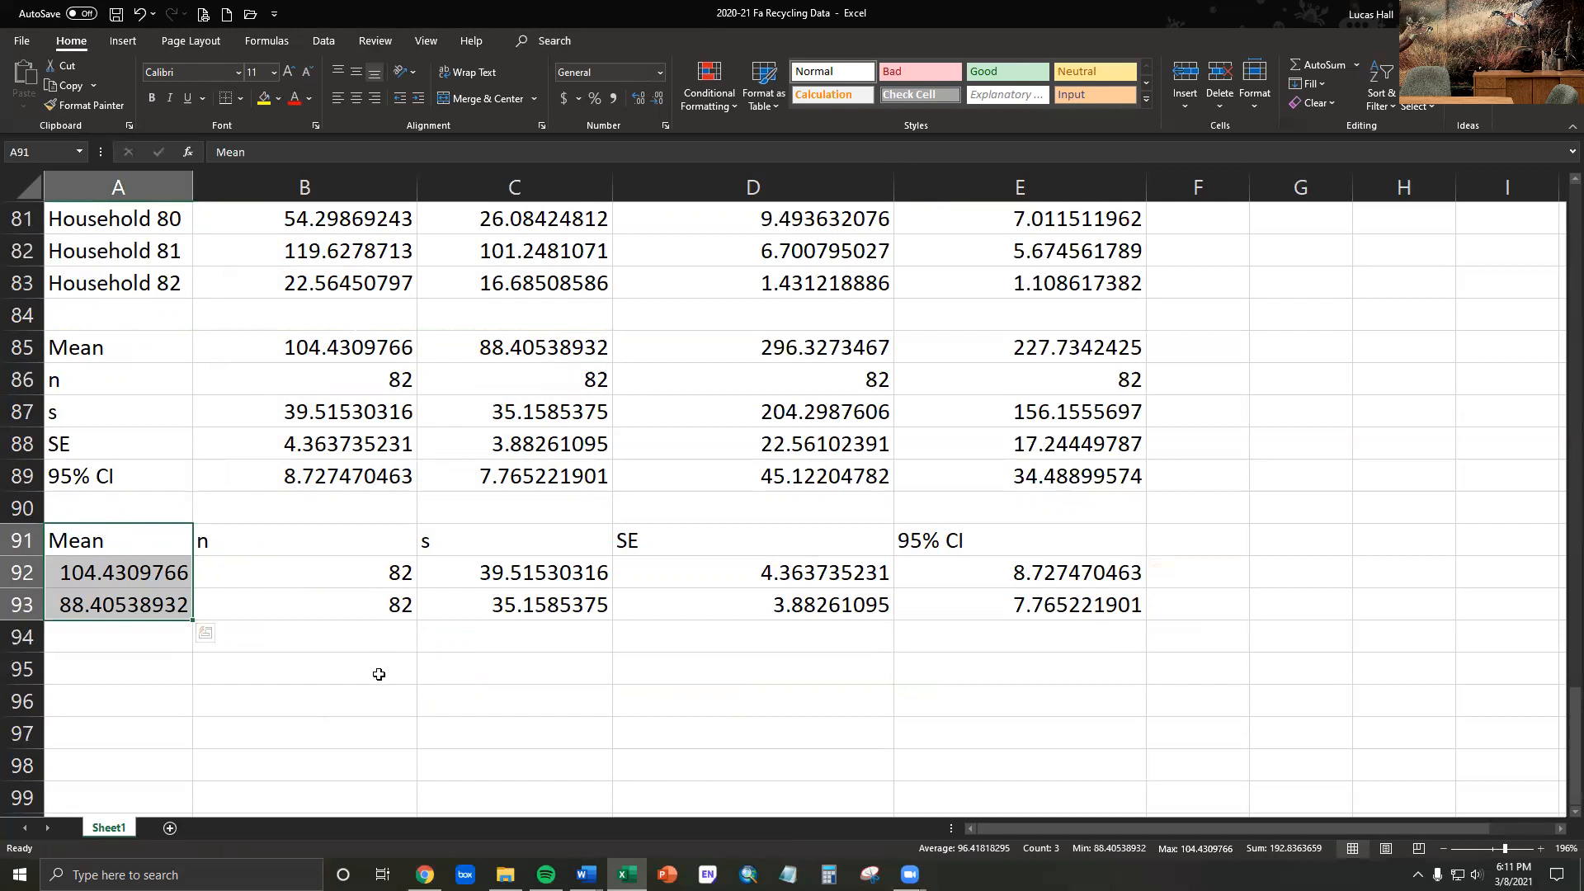
left_click(138, 611)
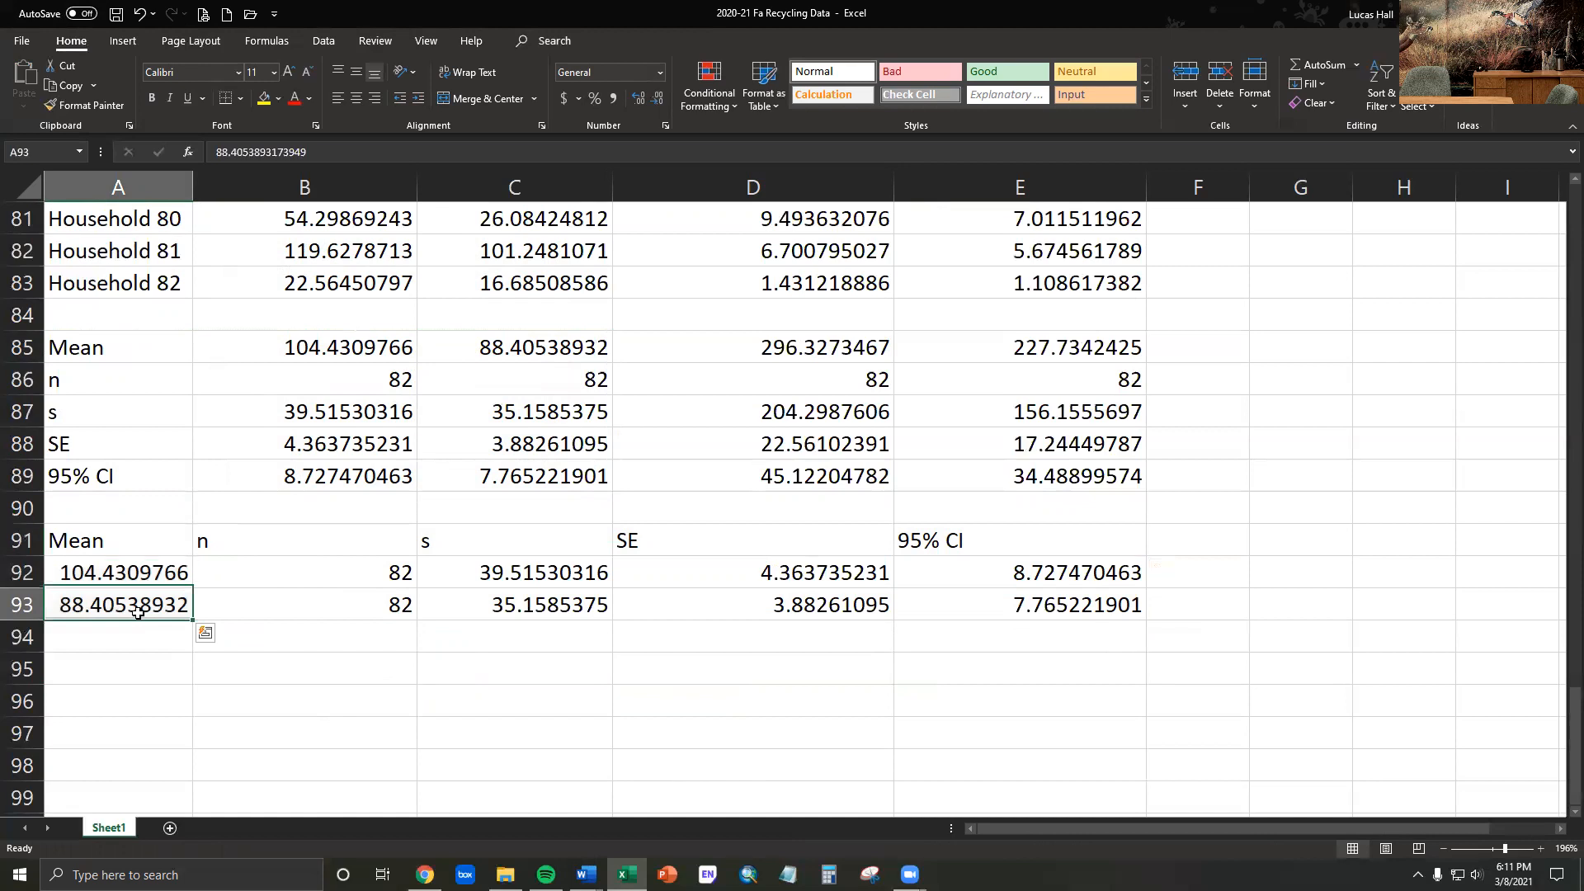
left_click_drag(124, 535, 124, 606)
right_click(125, 540)
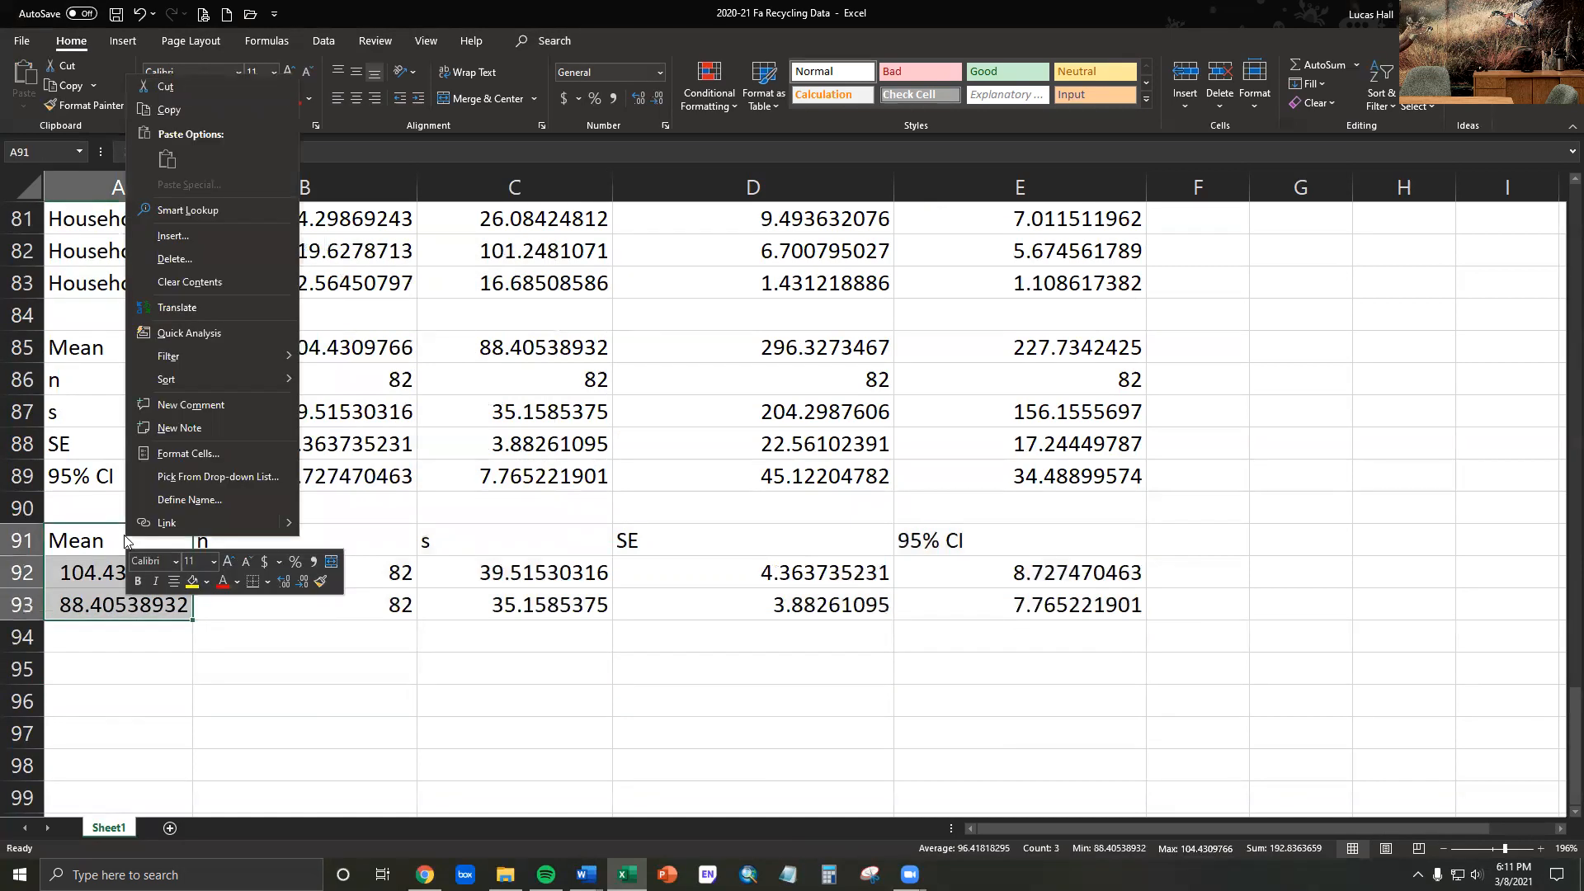
left_click(201, 236)
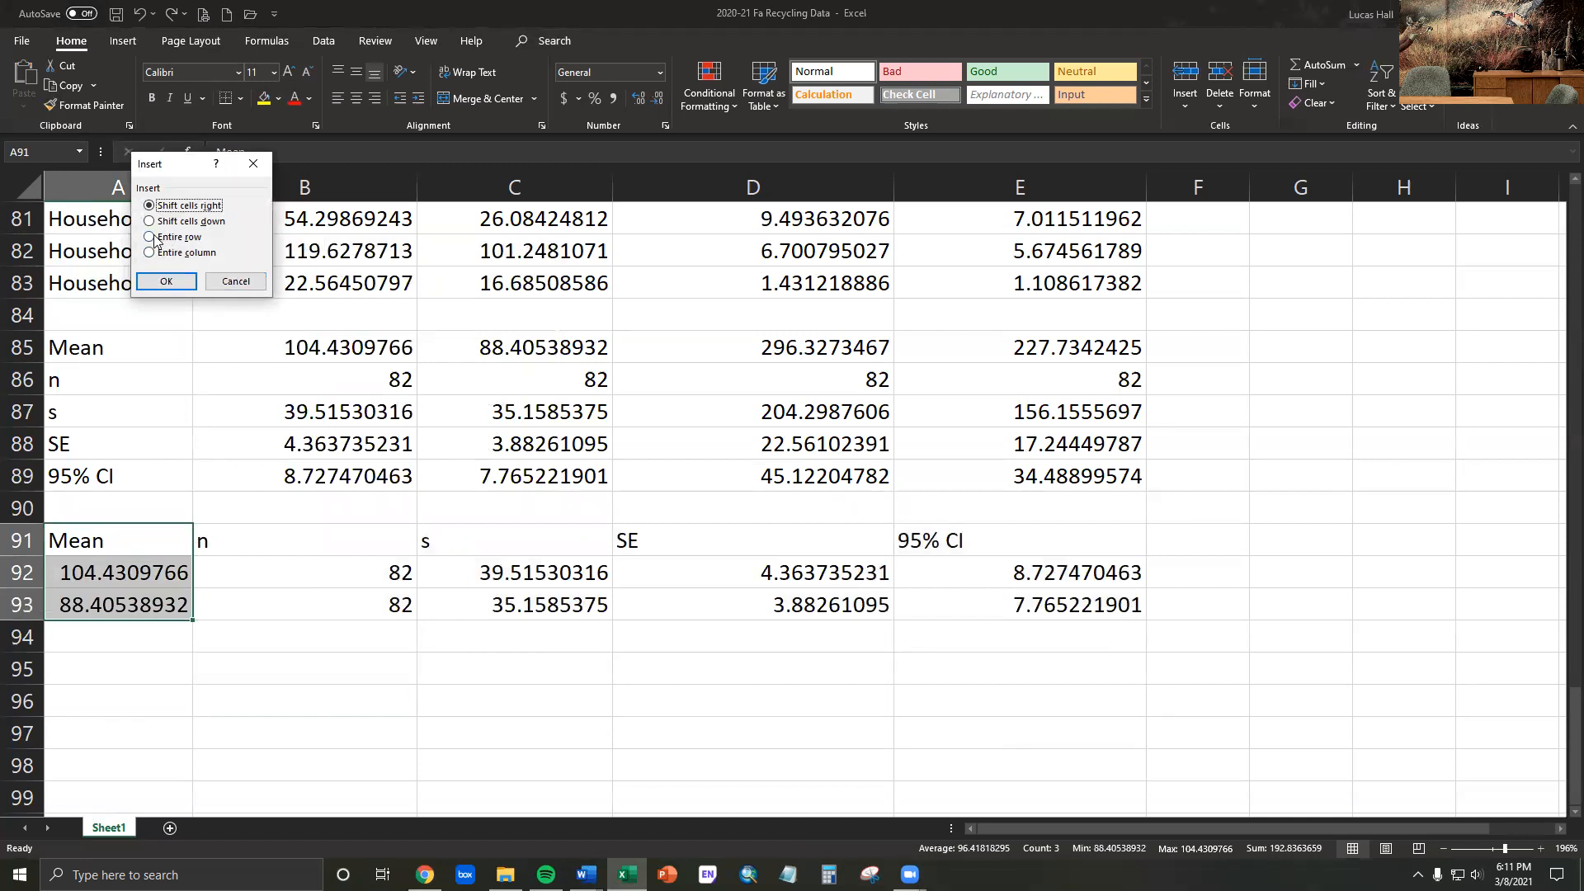
left_click(166, 283)
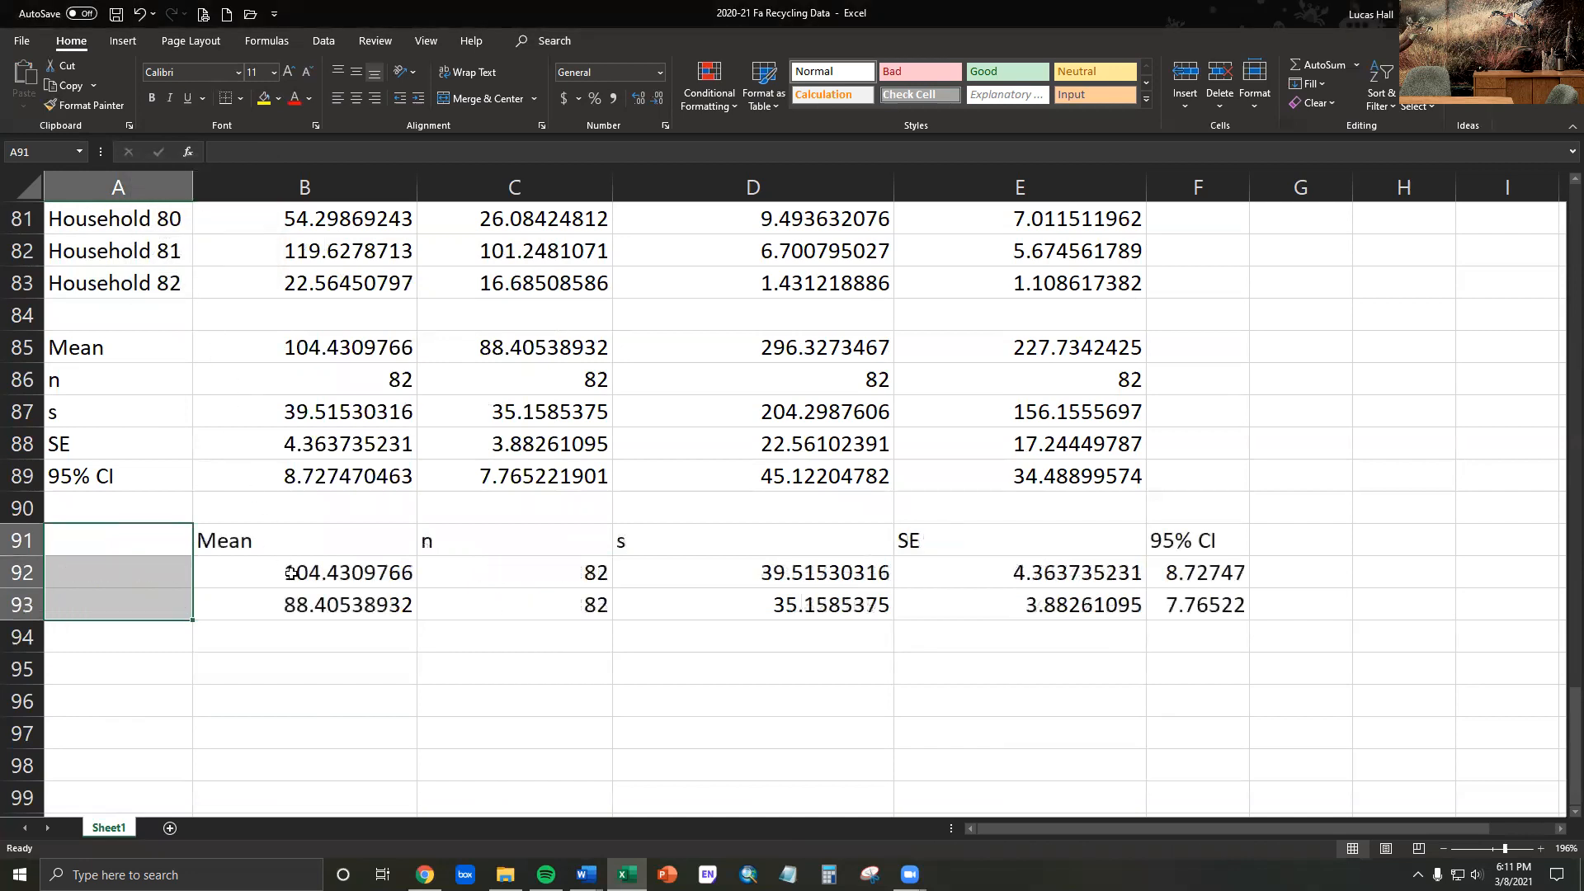
left_click(319, 695)
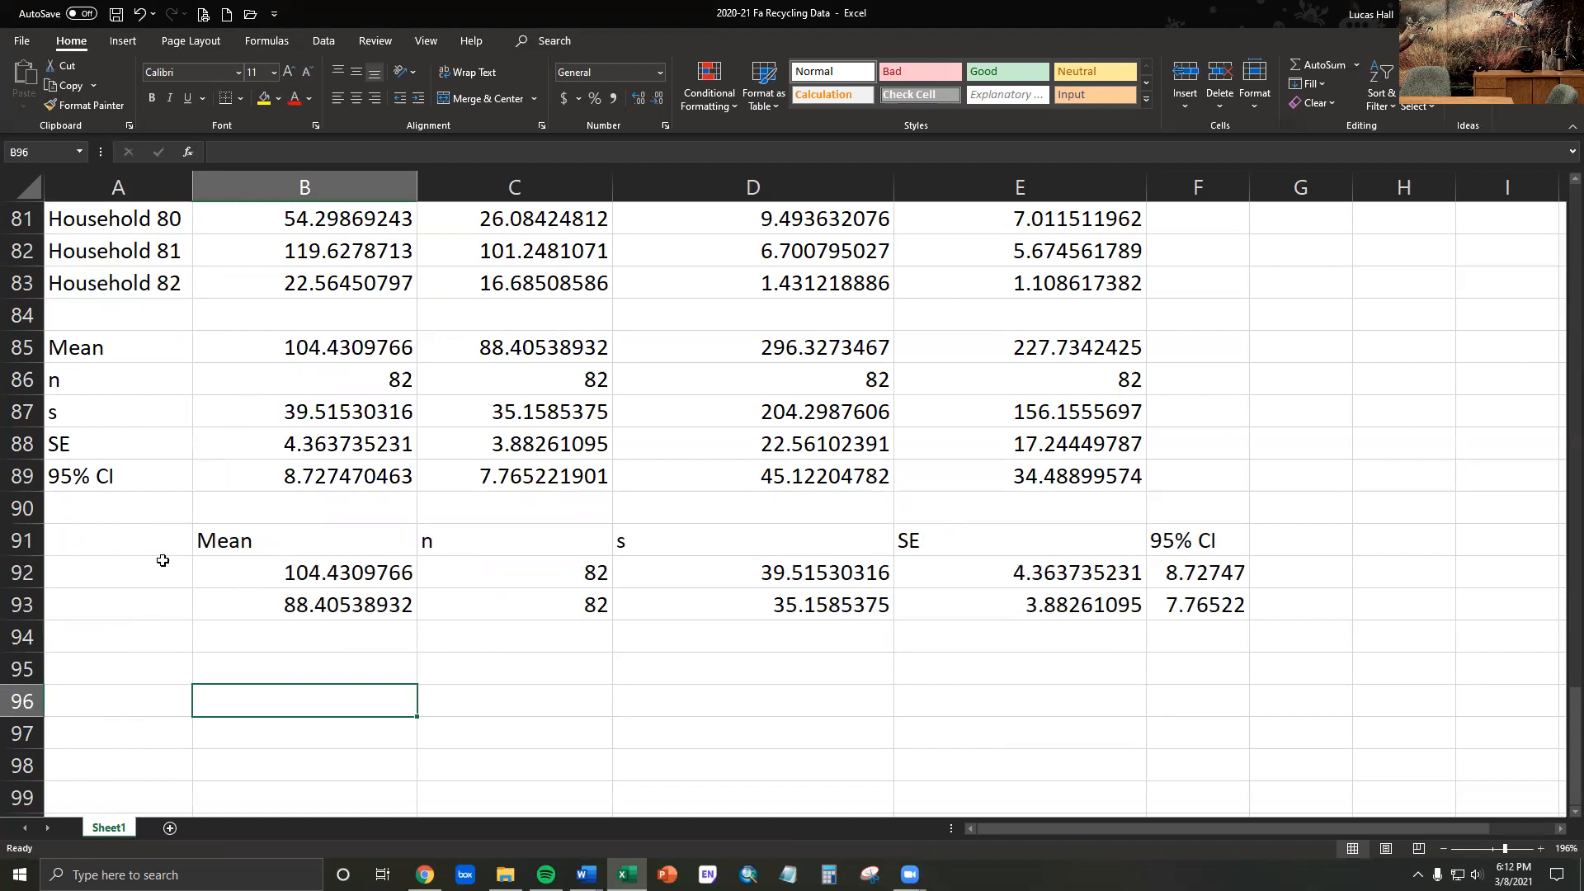
- Enter the header "Household type" in A91 and autofit the width of column A
left_click(132, 542)
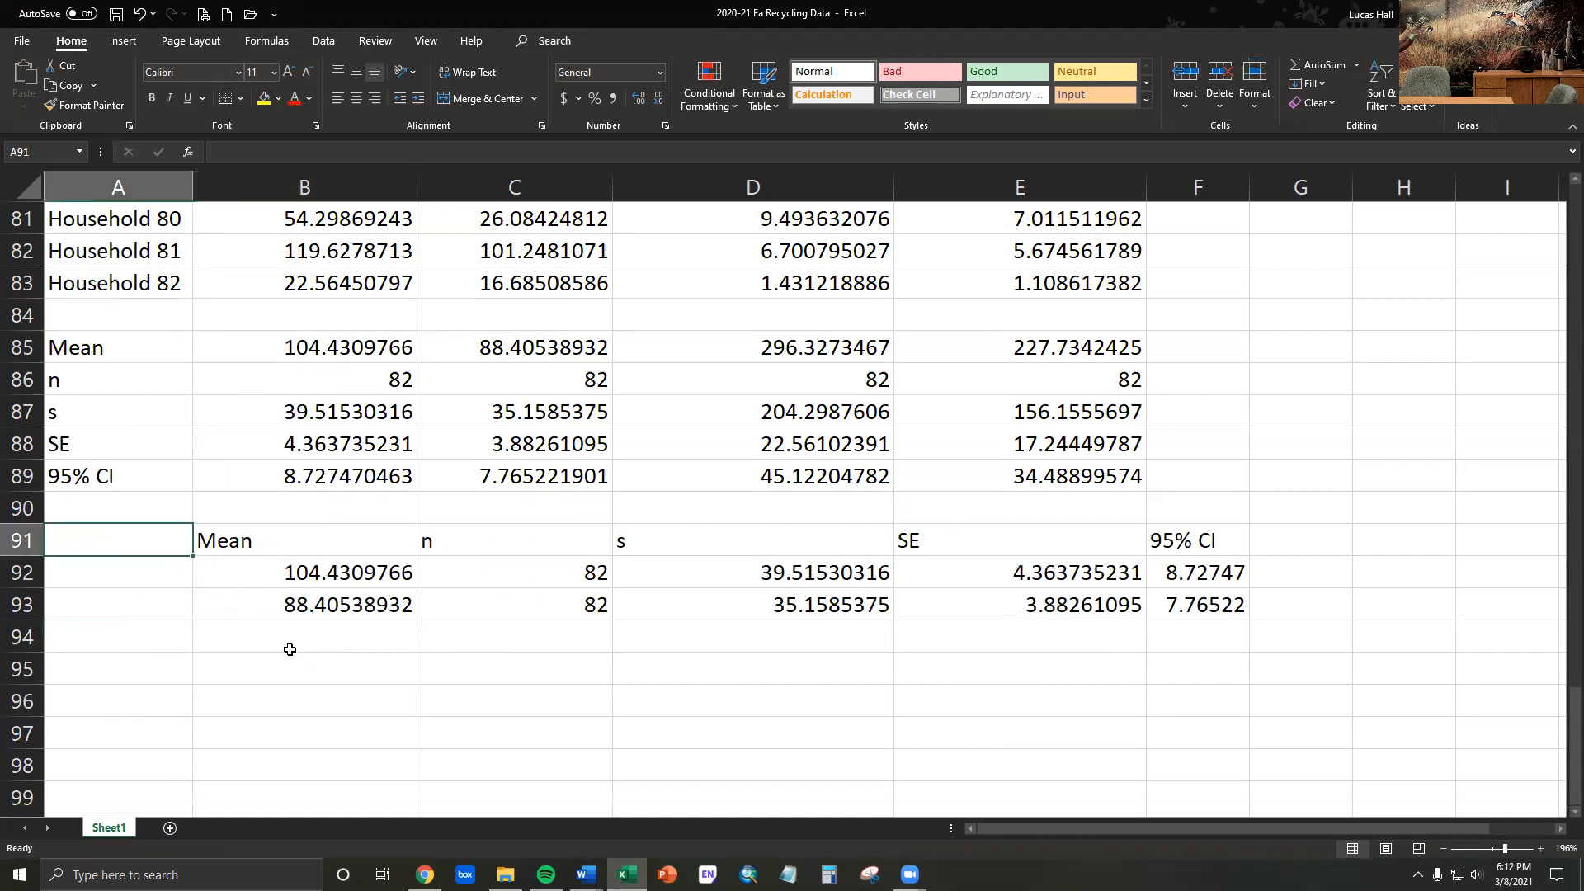
type("Household type")
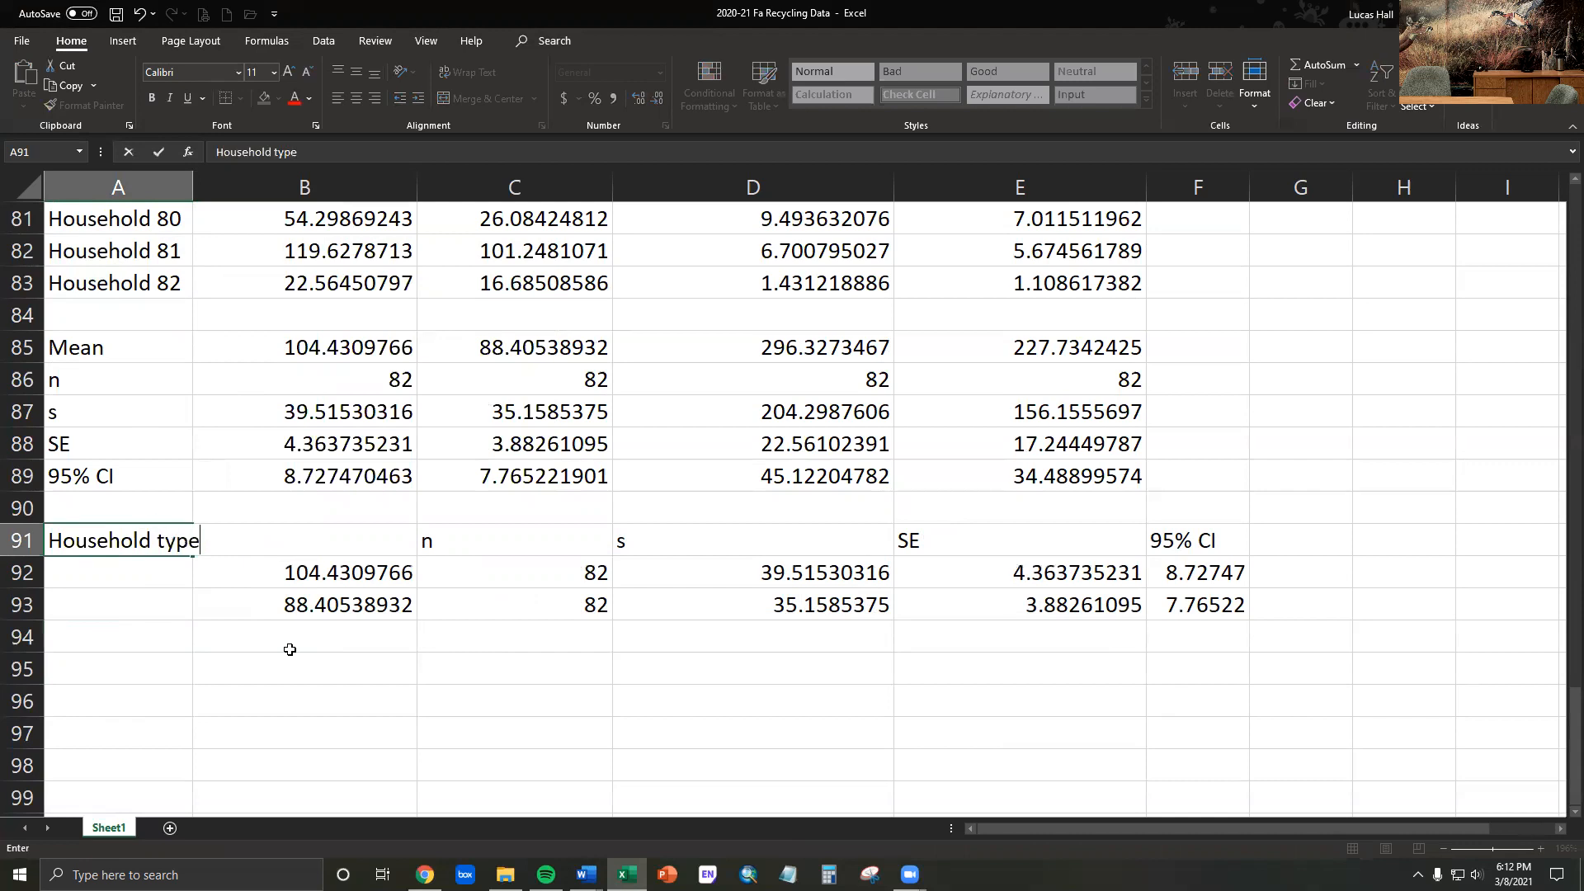
left_click(289, 650)
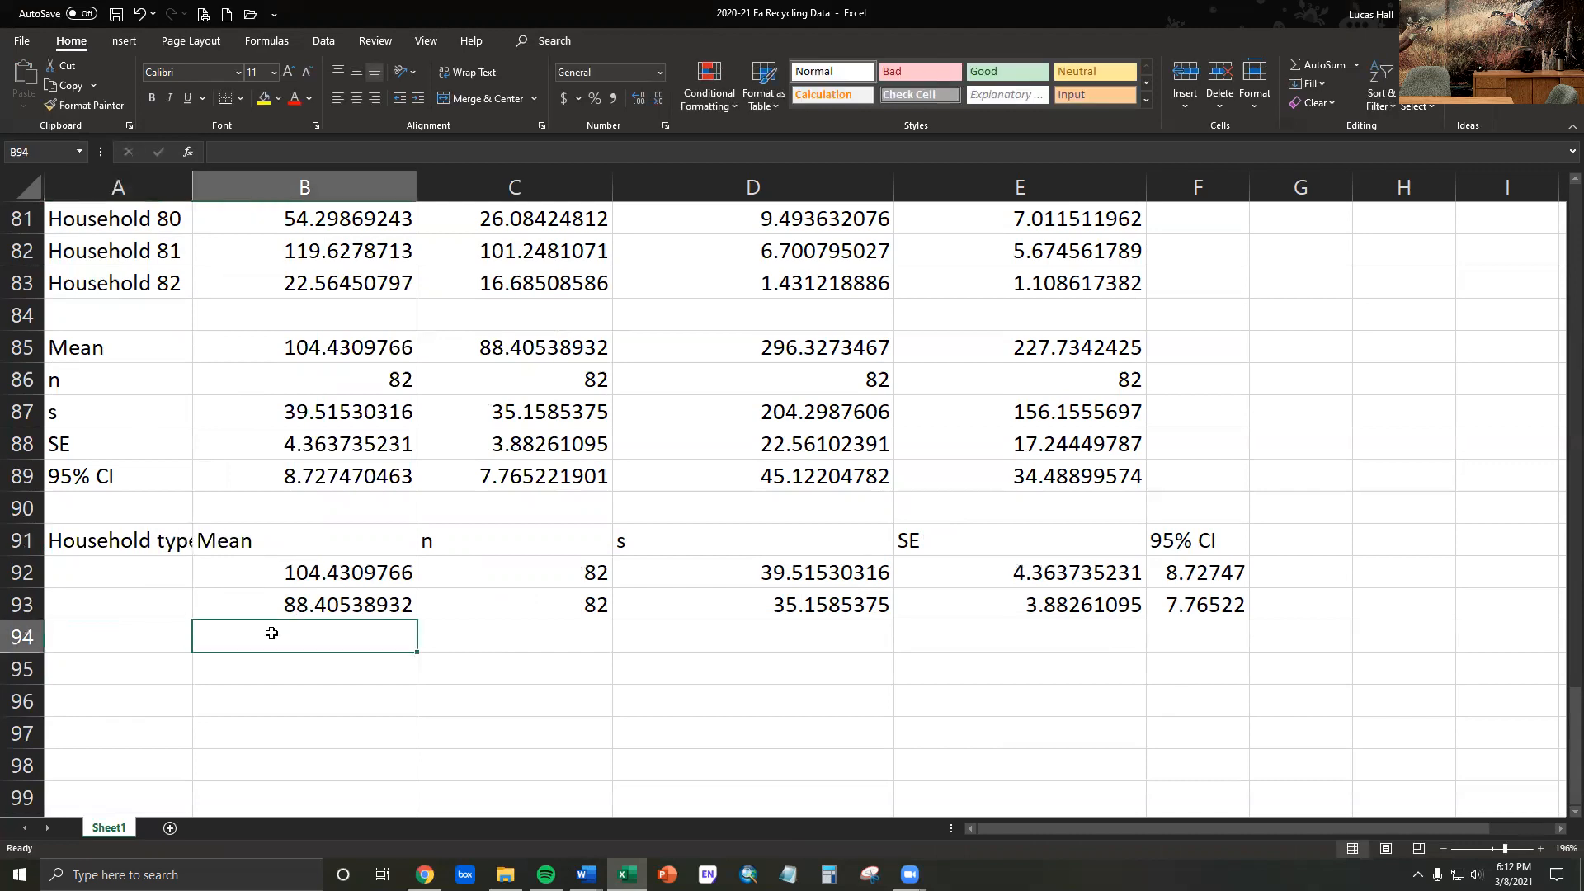
double_click(192, 187)
- Check the data column order, and label the mass rows "No recycling" in A92 and "Recycling" in A93
left_click(159, 574)
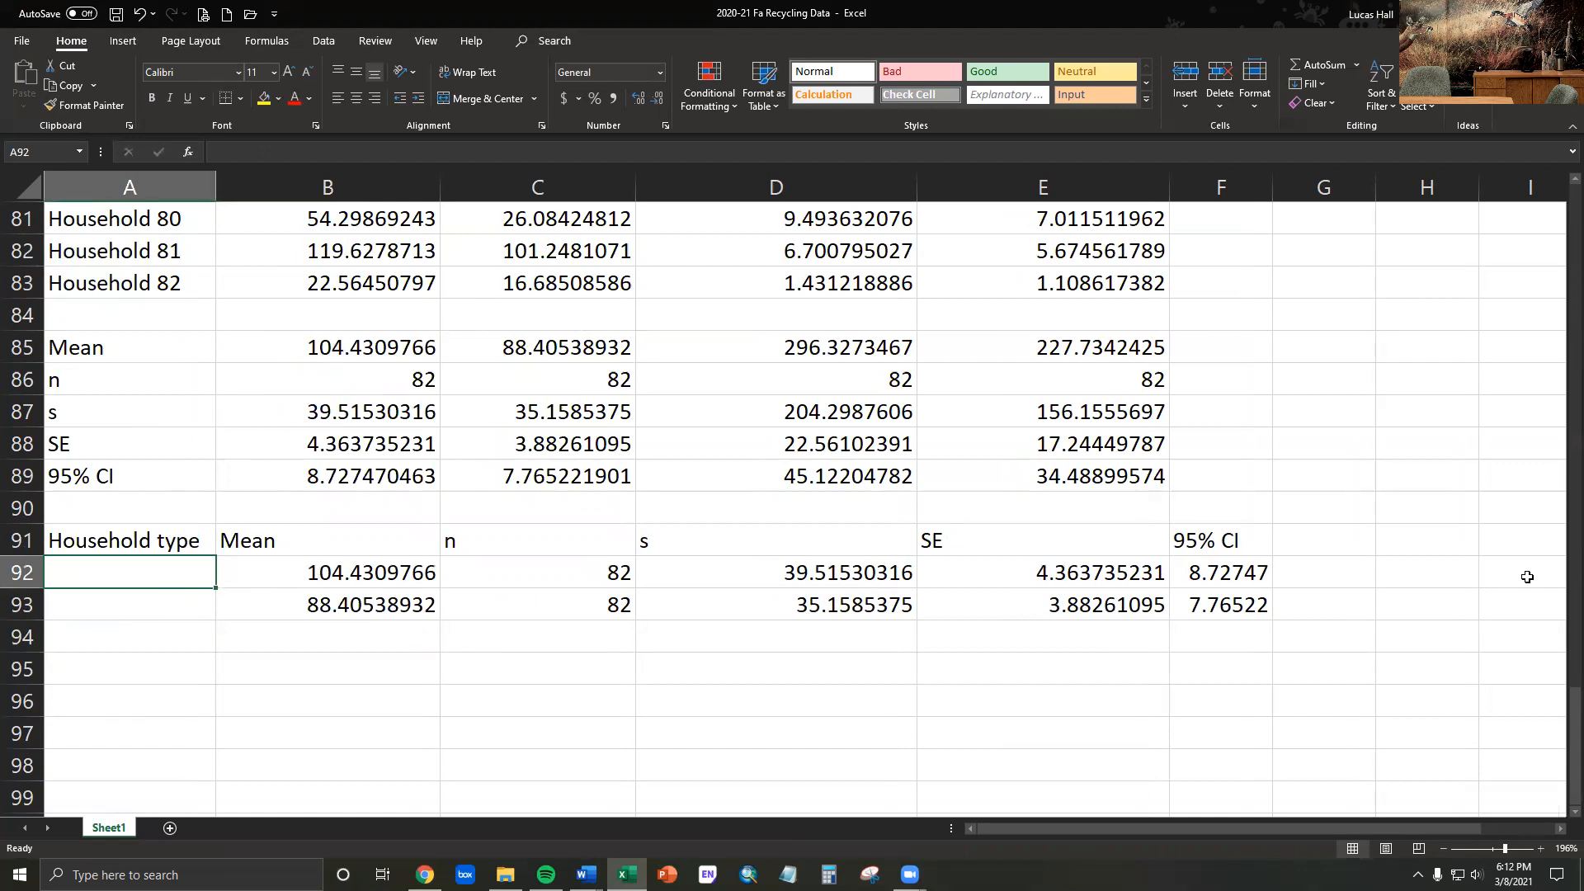
left_click_drag(1574, 726, 1562, 202)
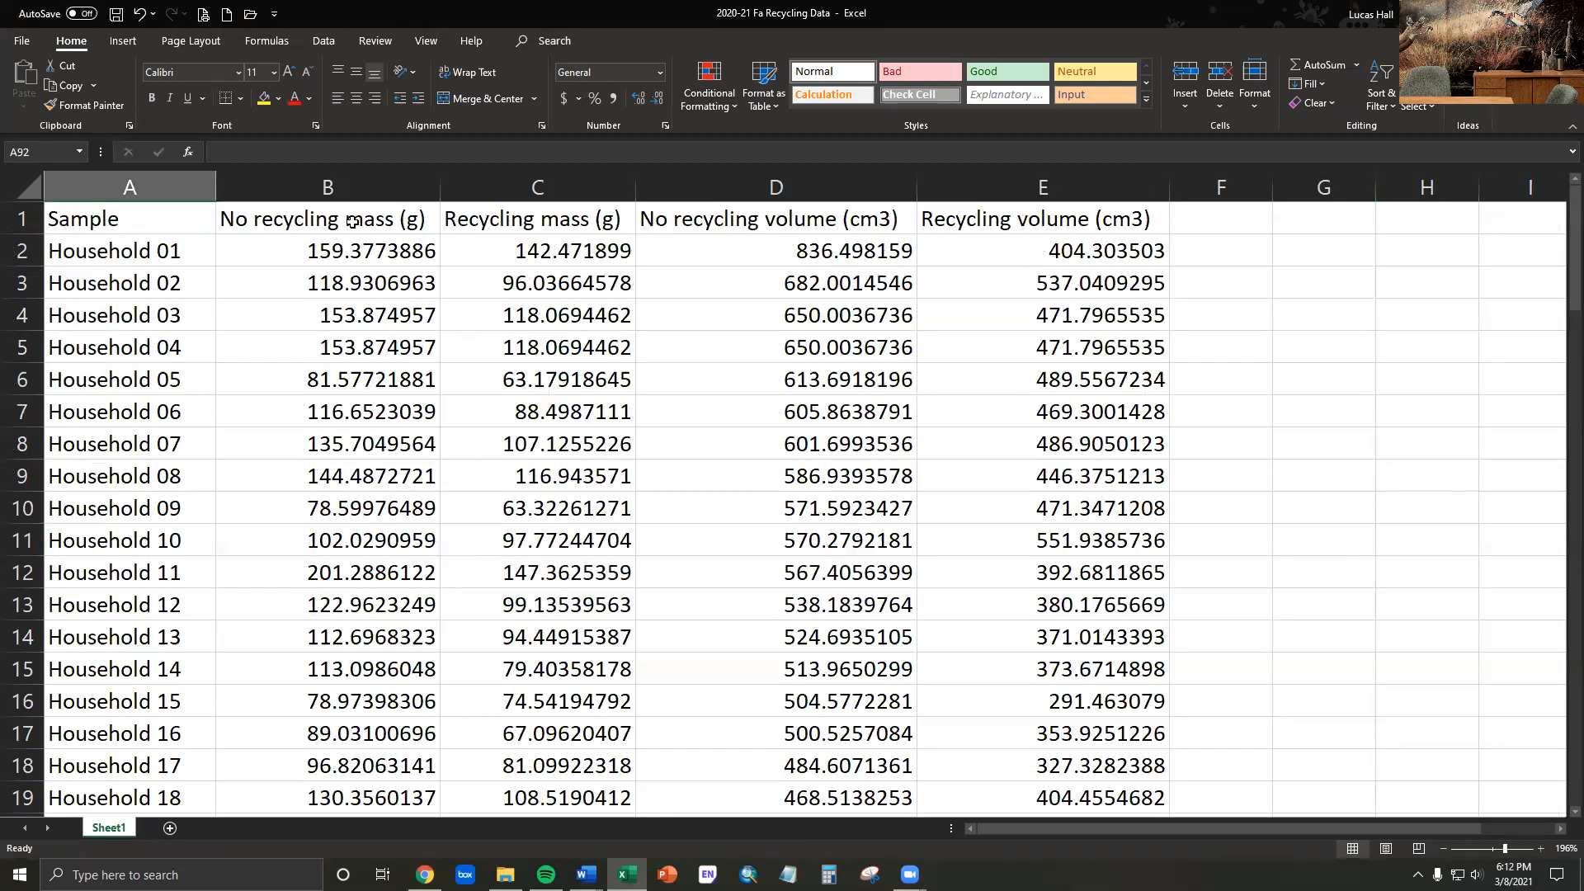
left_click_drag(1559, 221, 1559, 783)
scroll(520, 722, "down", 2)
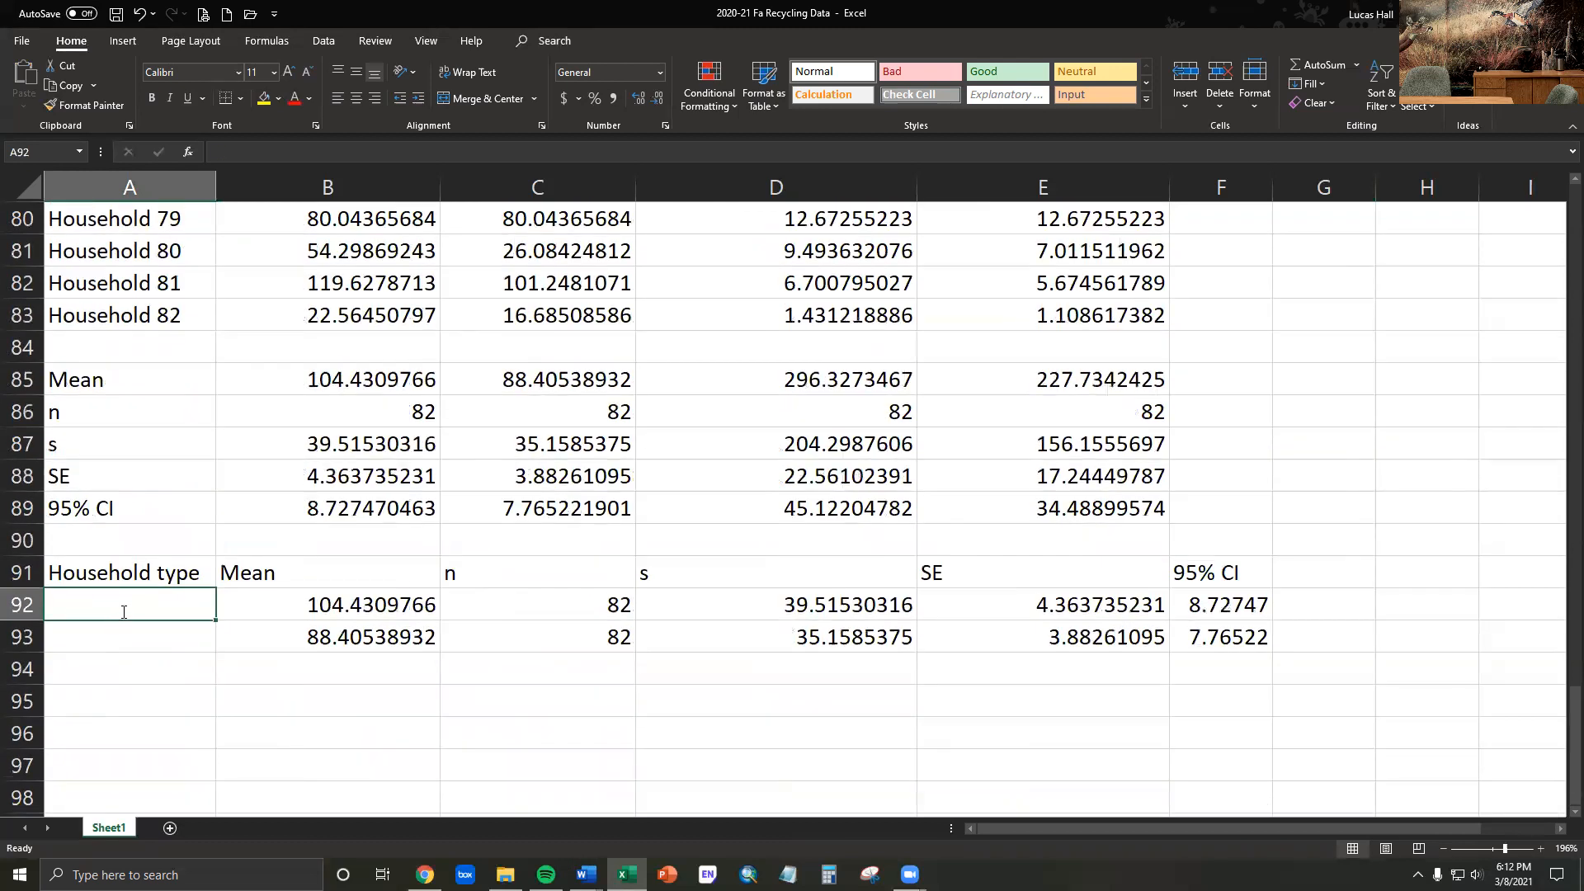
type("No recycling")
key("Return")
type("Rec")
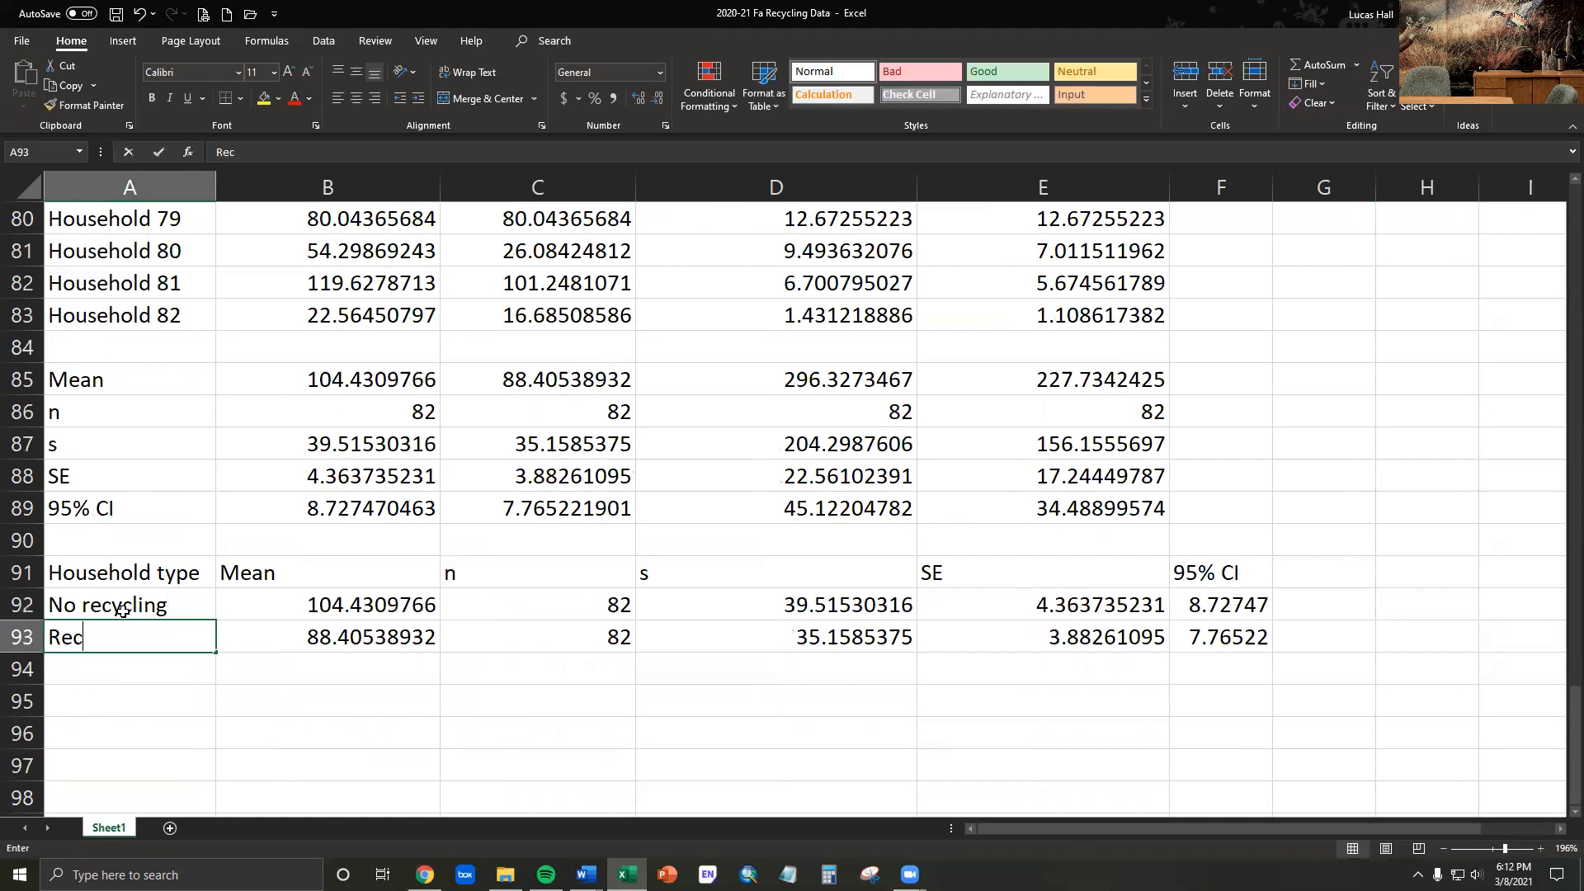
type("ycling")
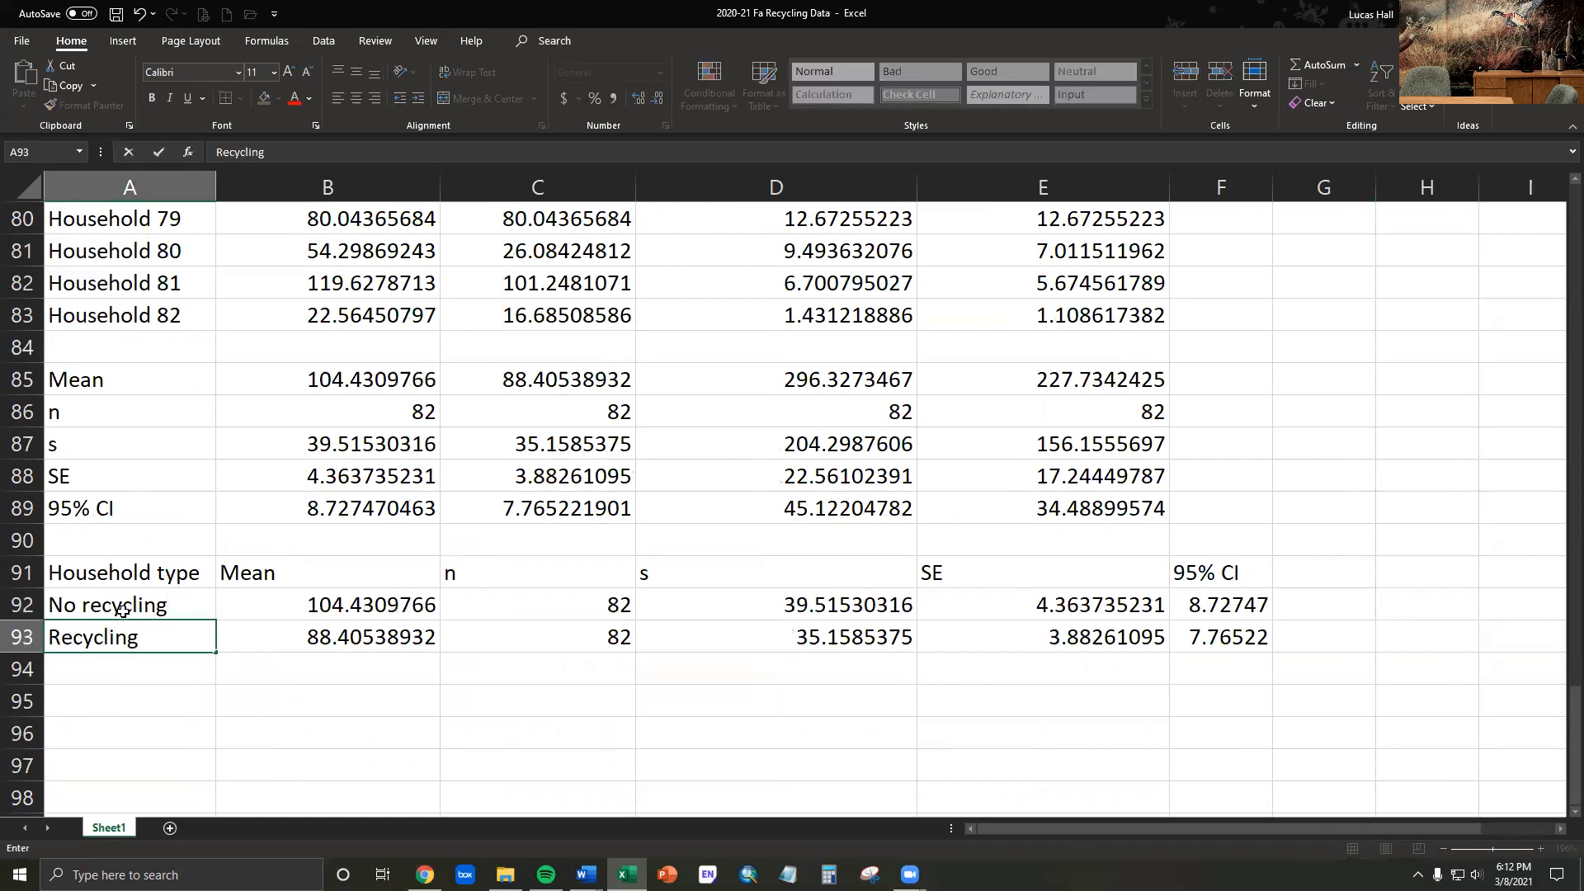
left_click(283, 672)
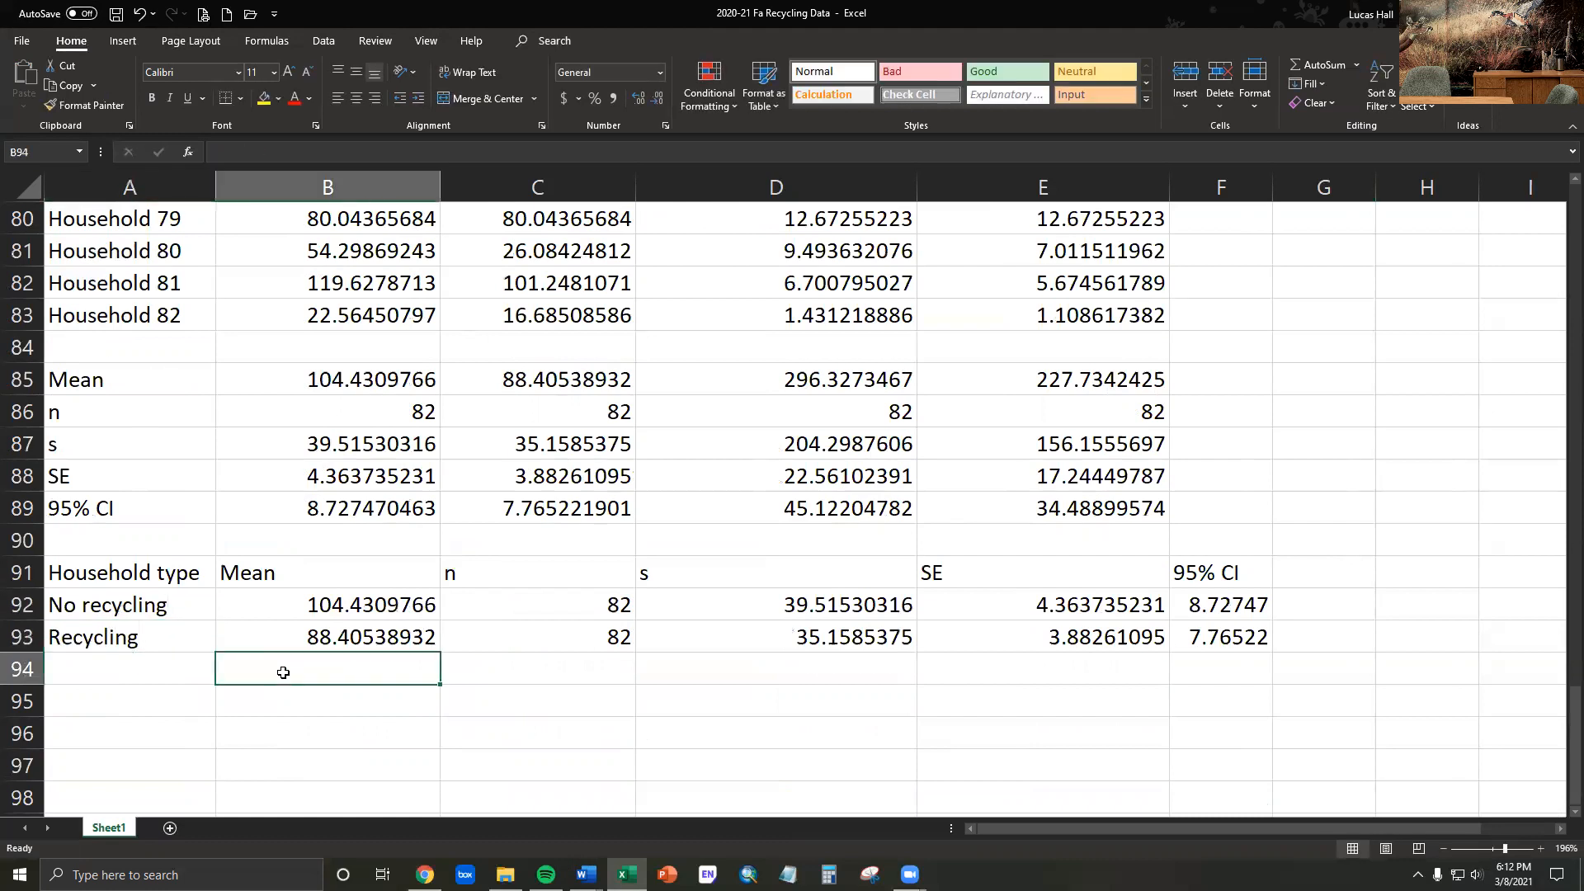
- Insert a 2-D clustered column chart of the household types and their mean masses from A92:B93
left_click(317, 612)
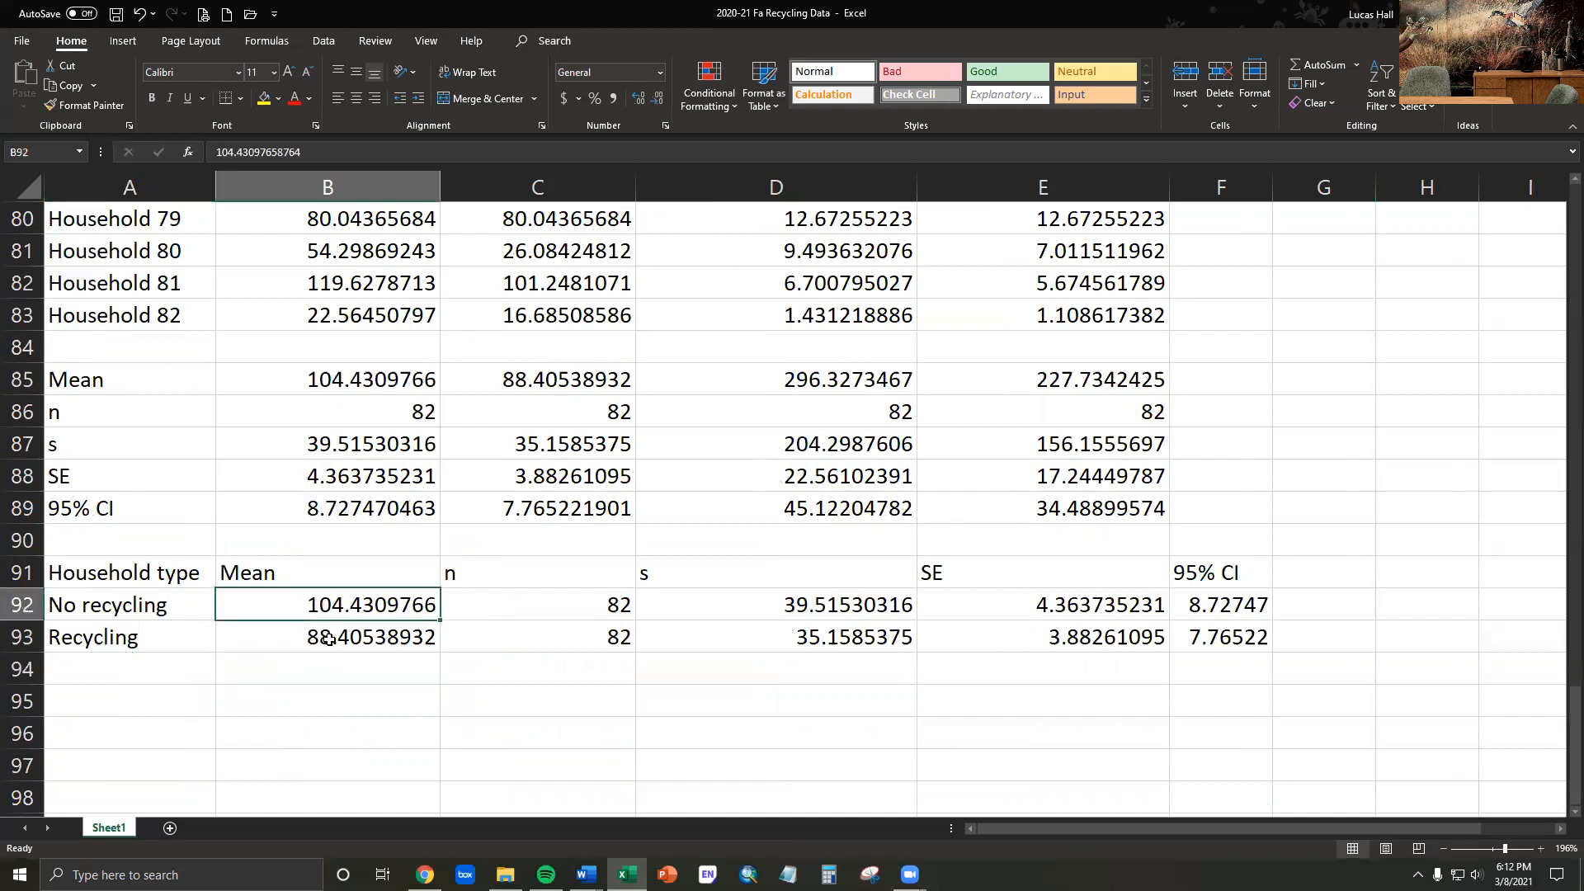
left_click(328, 639)
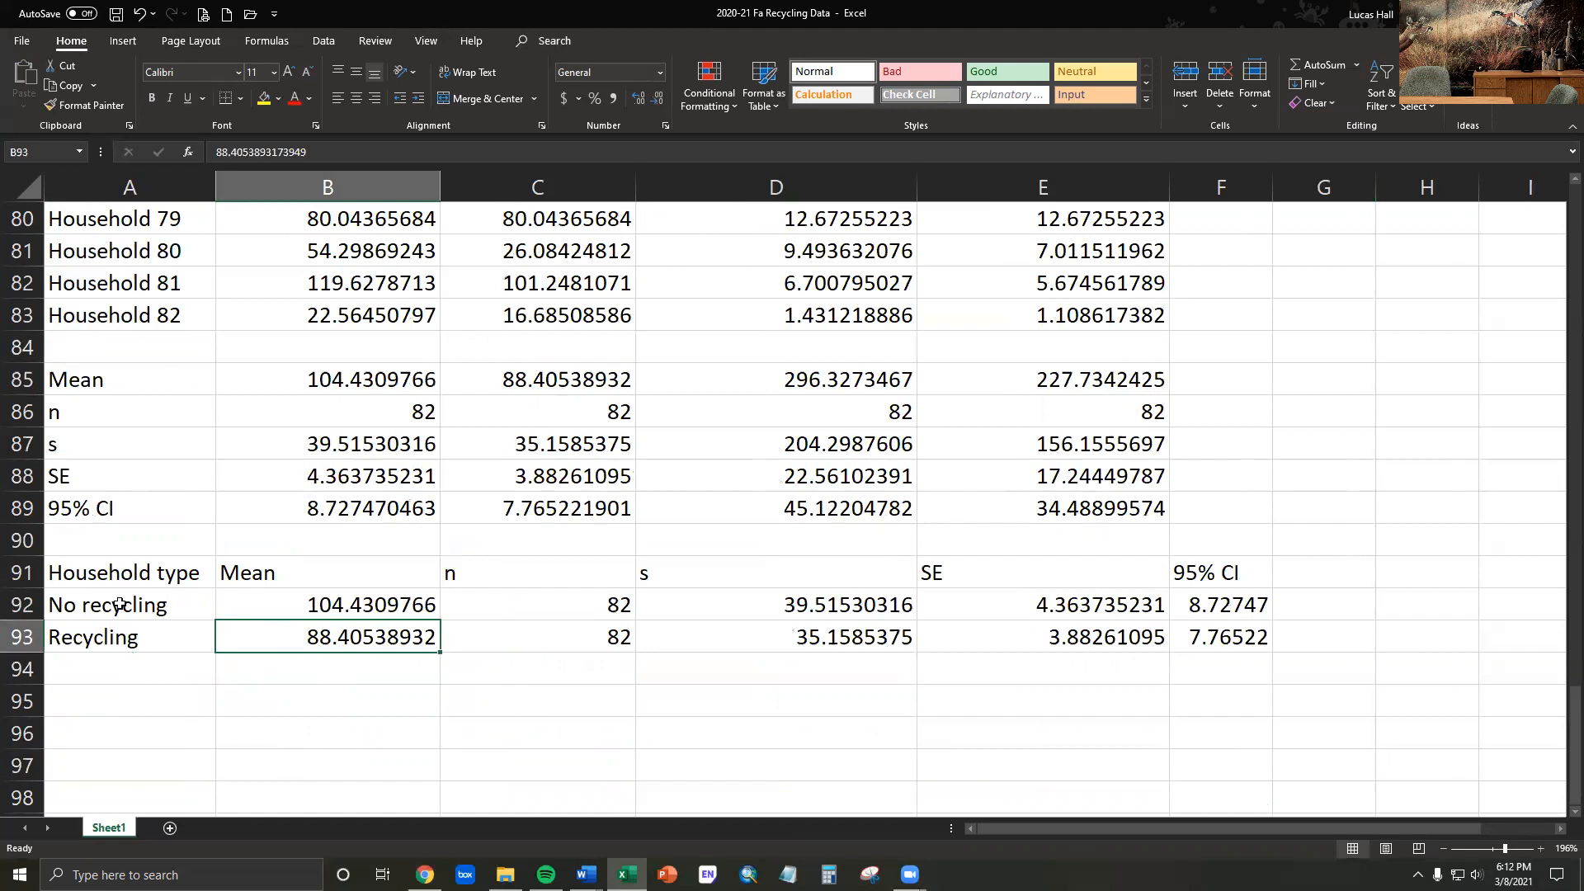
left_click_drag(118, 607, 256, 636)
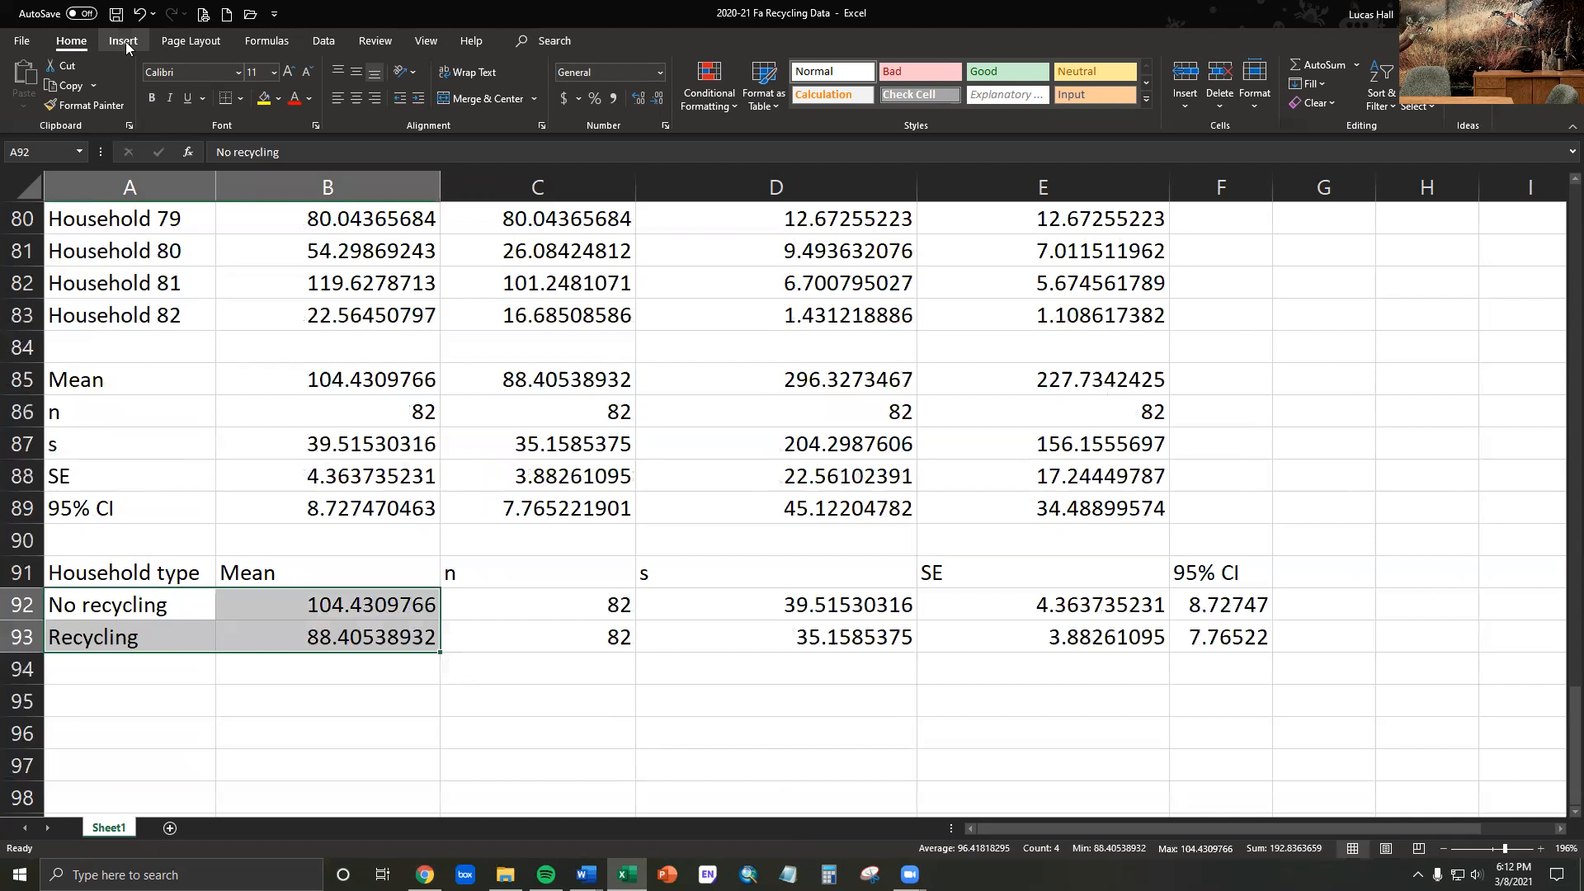
left_click(123, 41)
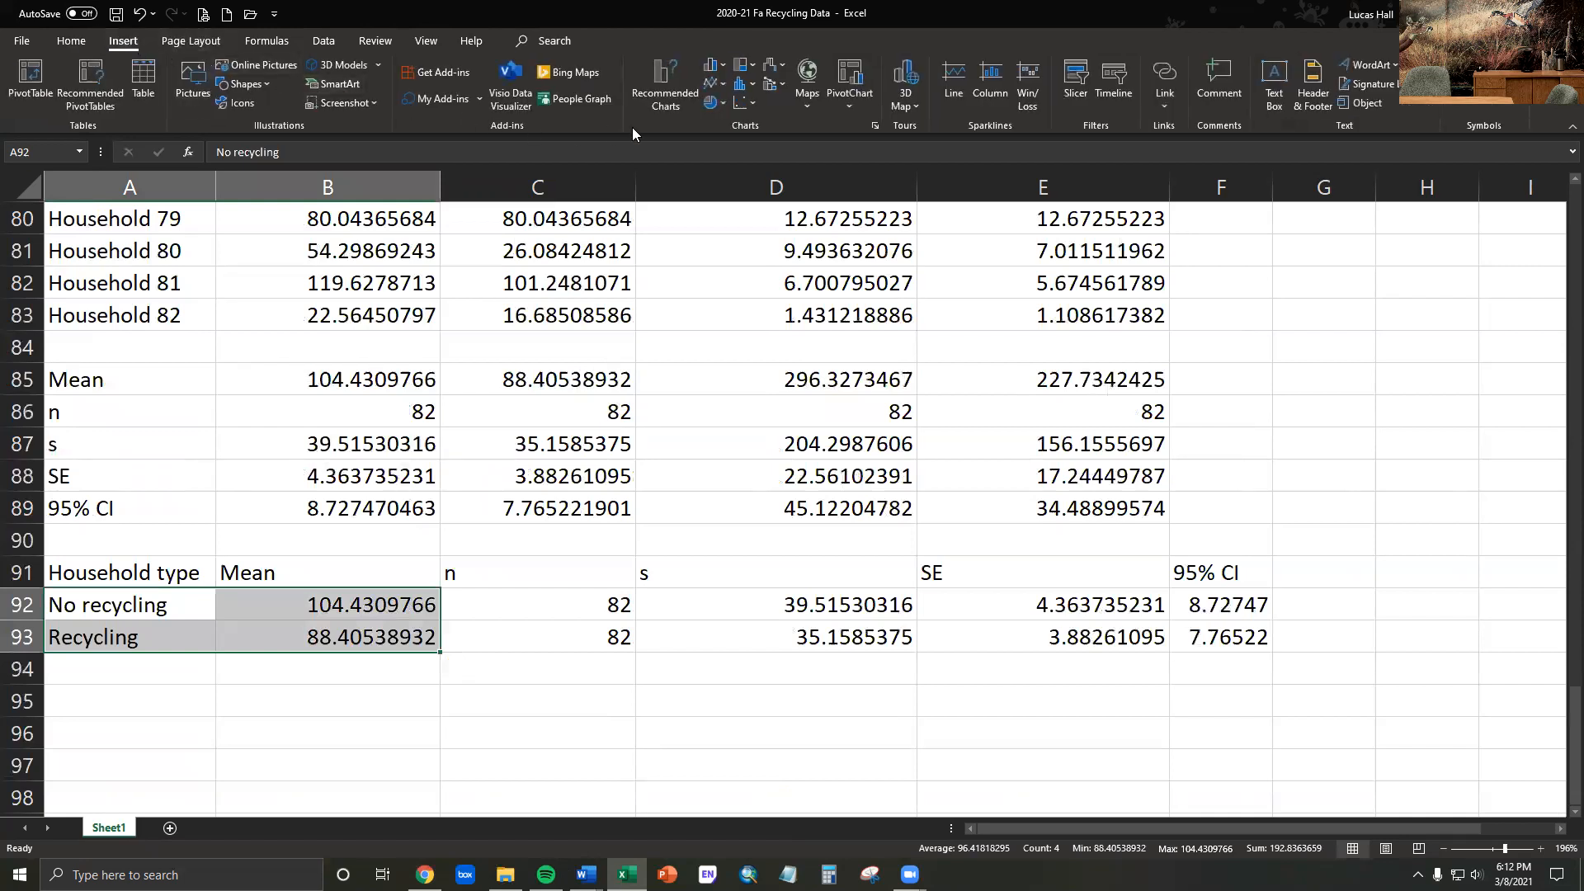
left_click(725, 71)
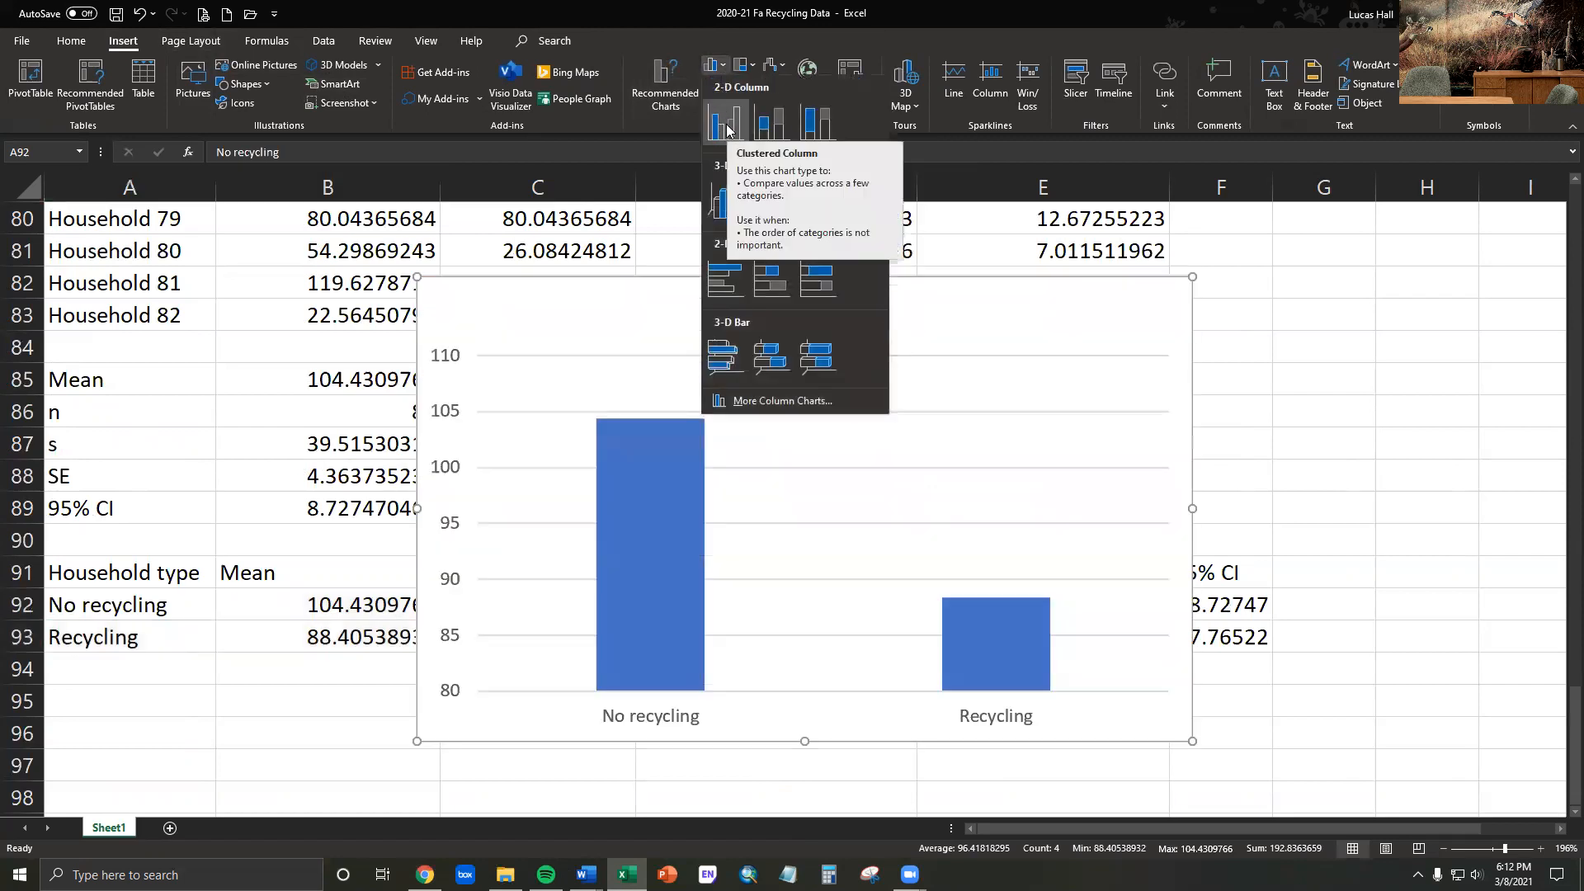
left_click(730, 139)
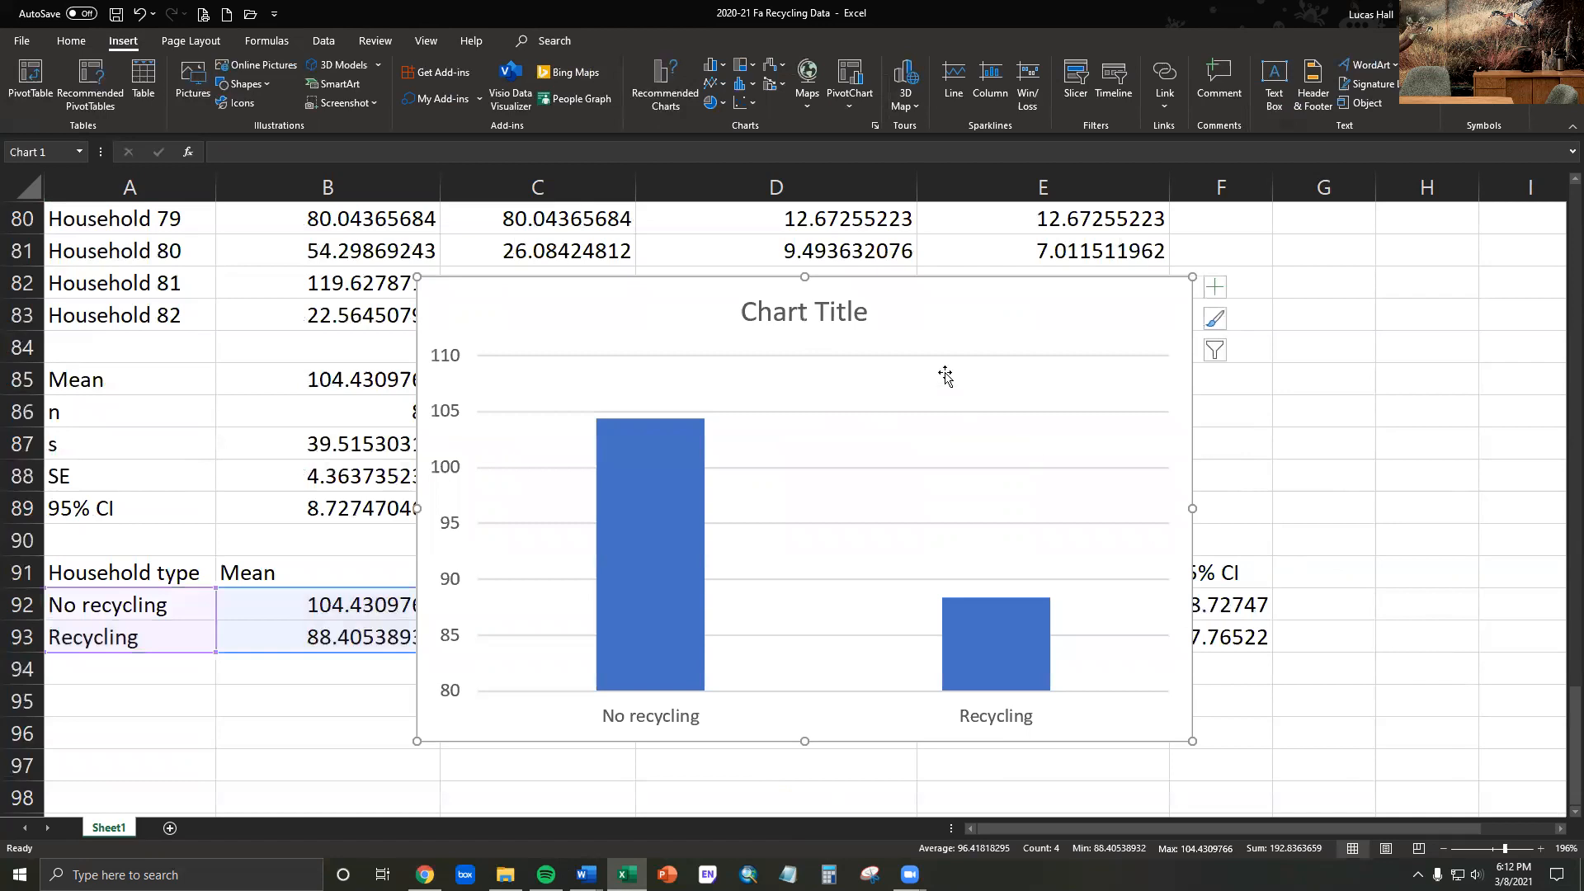
- Move the column chart to just below the mass summary table so the table is uncovered
left_click_drag(927, 281, 764, 681)
scroll(1209, 558, "down", 7)
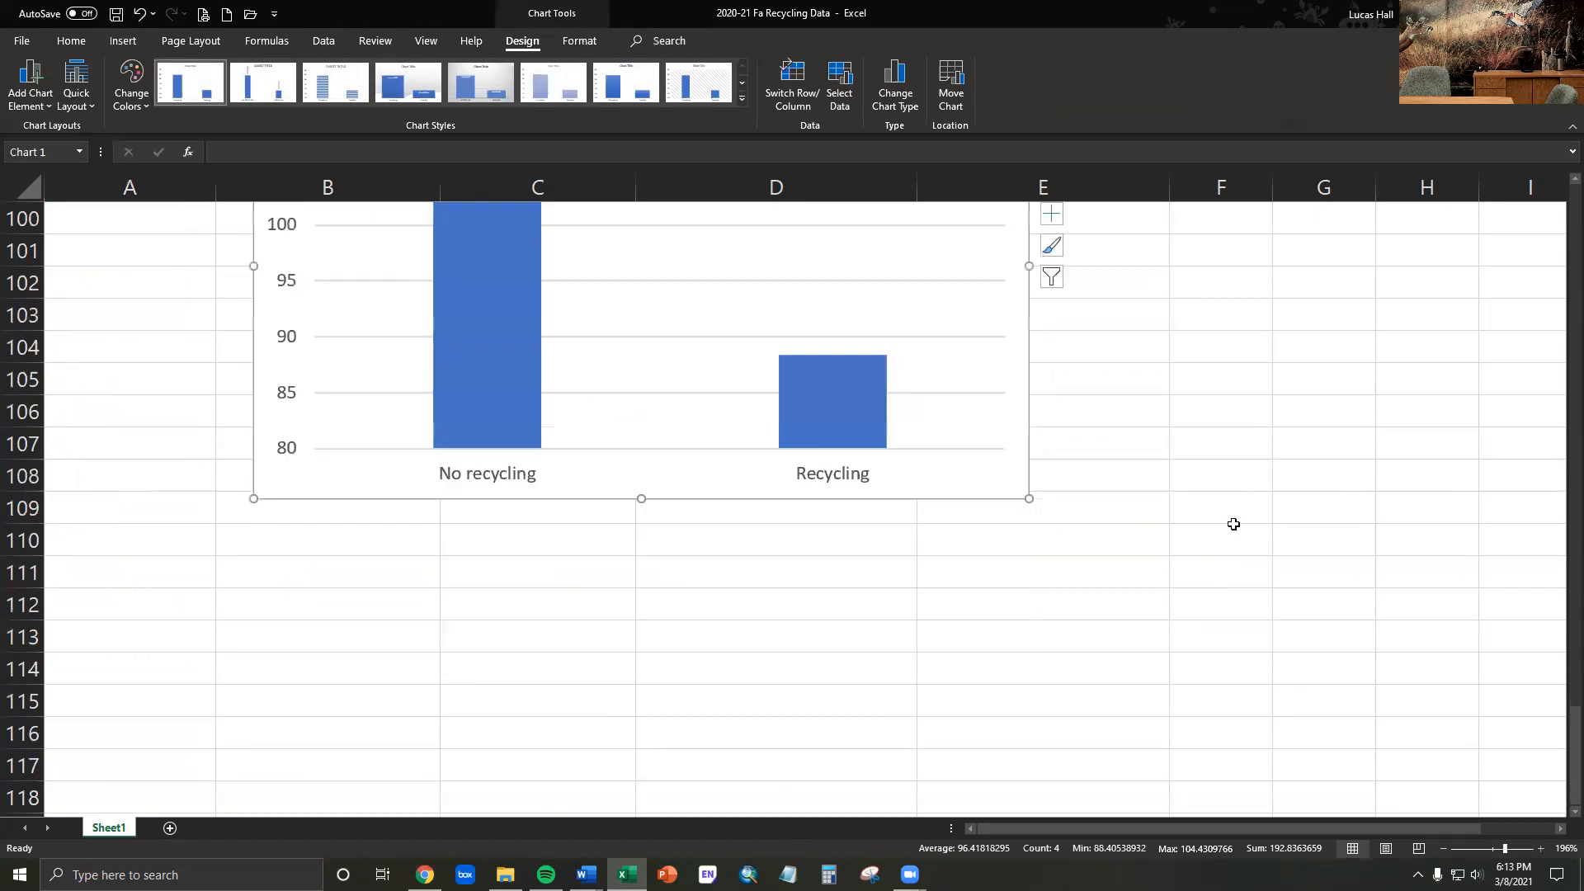
scroll(1230, 523, "up", 3)
left_click_drag(1561, 737, 1560, 737)
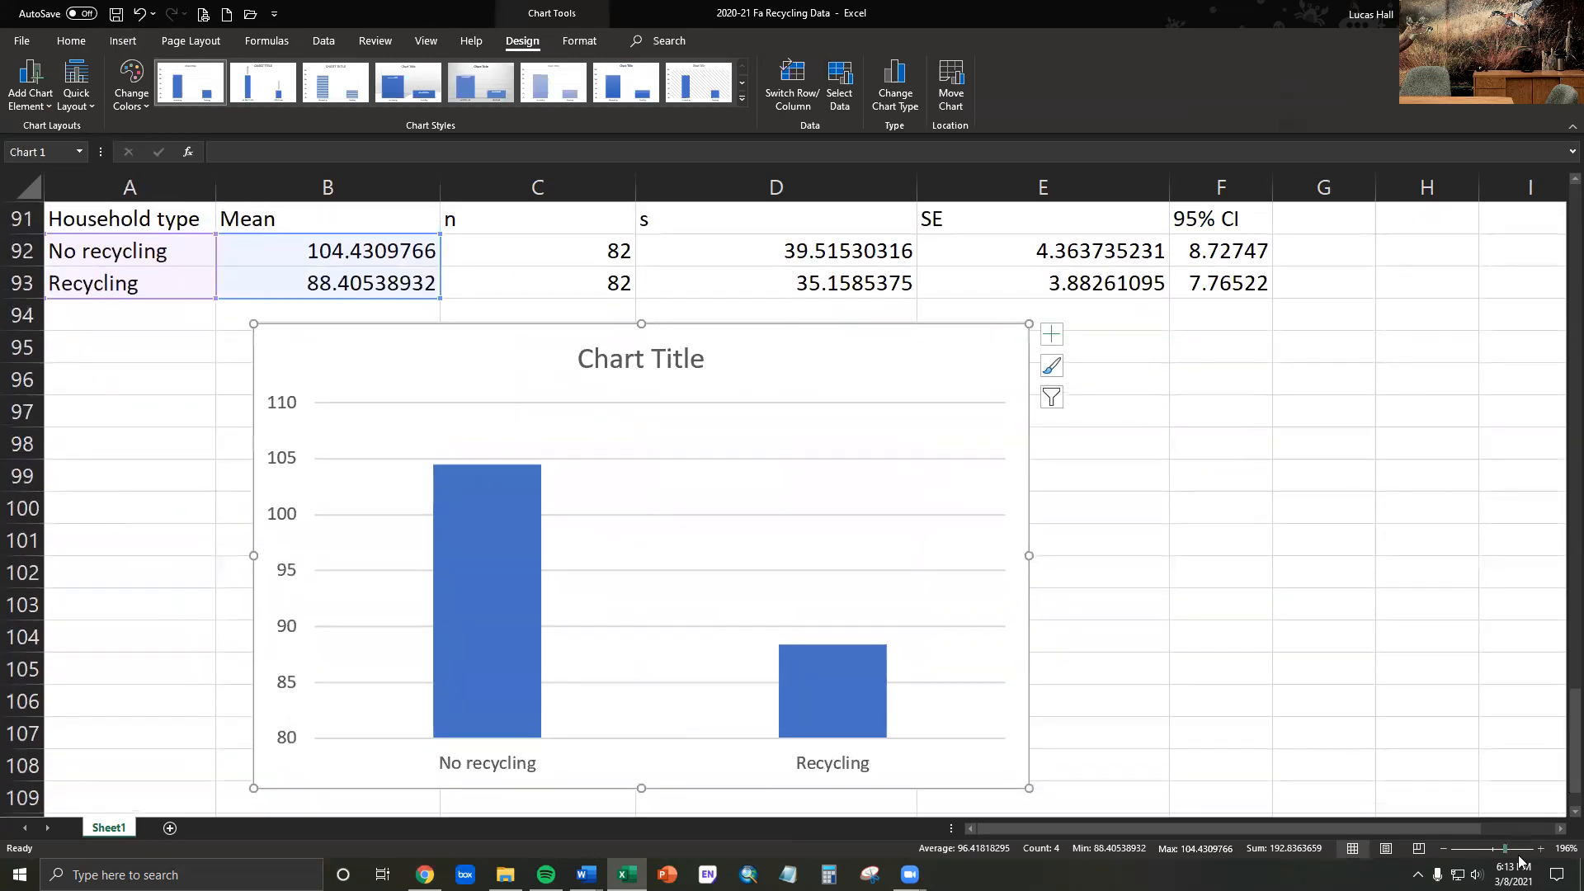
- Remove the title and the horizontal gridlines from the mass column chart
left_click(1443, 849)
left_click(1443, 849)
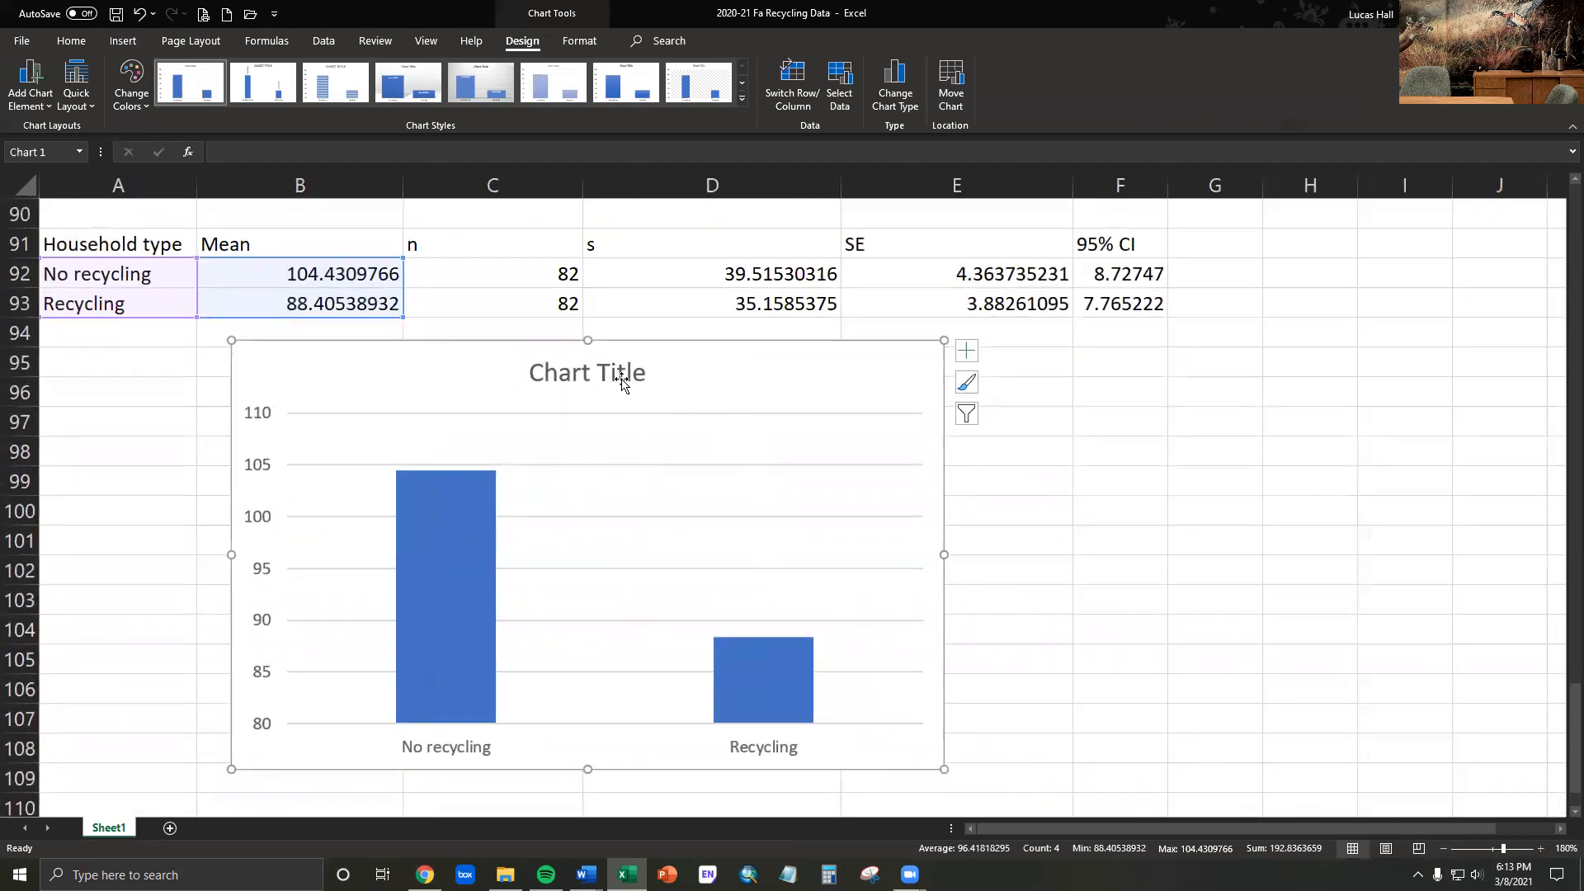
left_click(1061, 454)
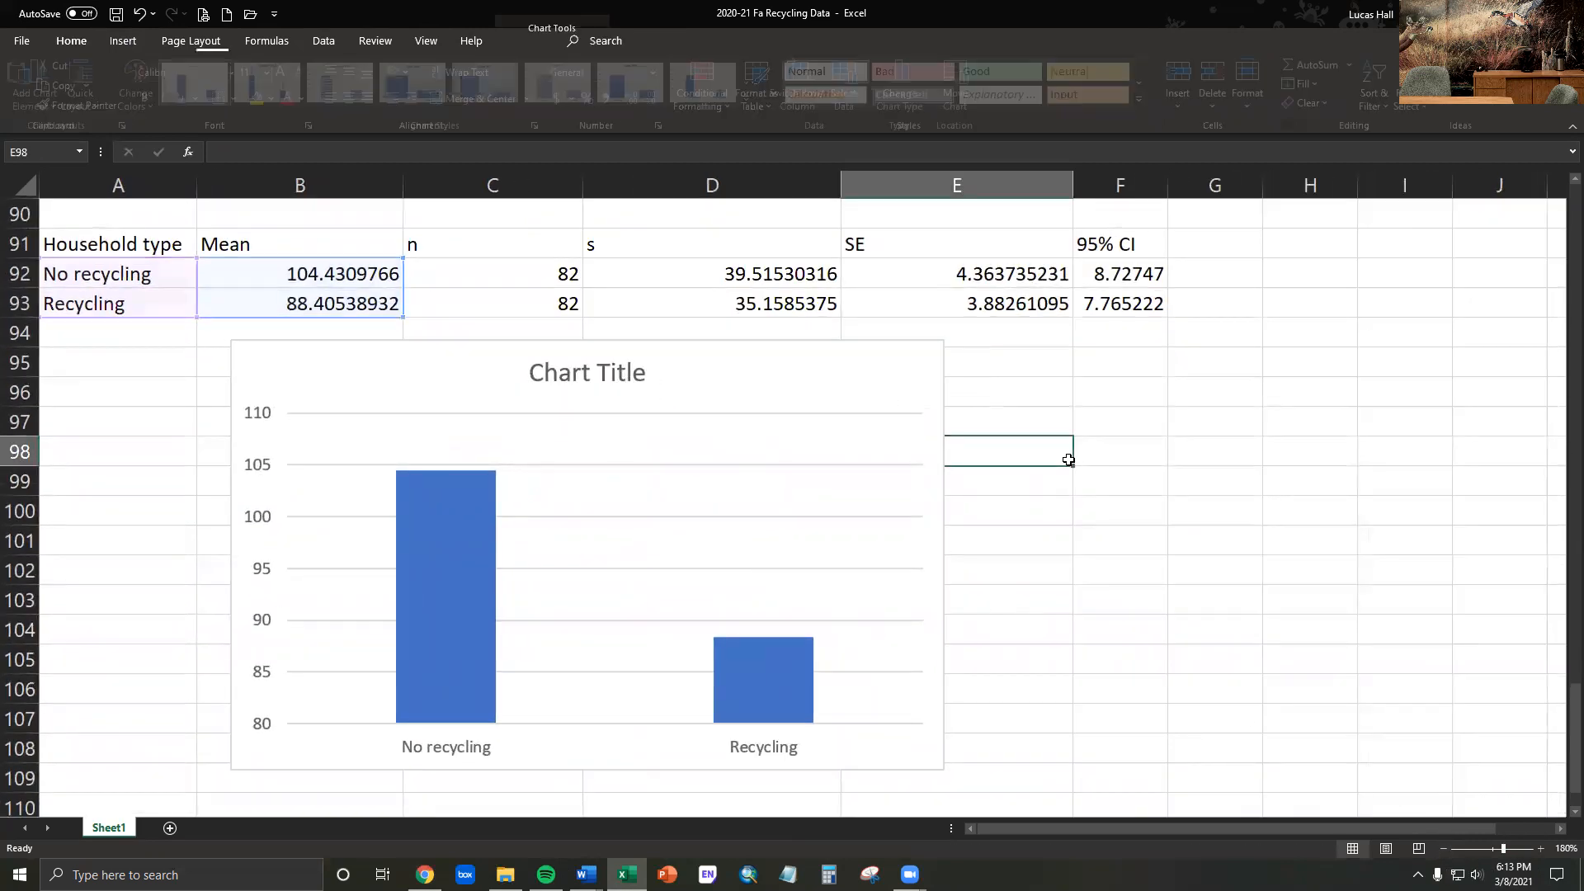
left_click(793, 347)
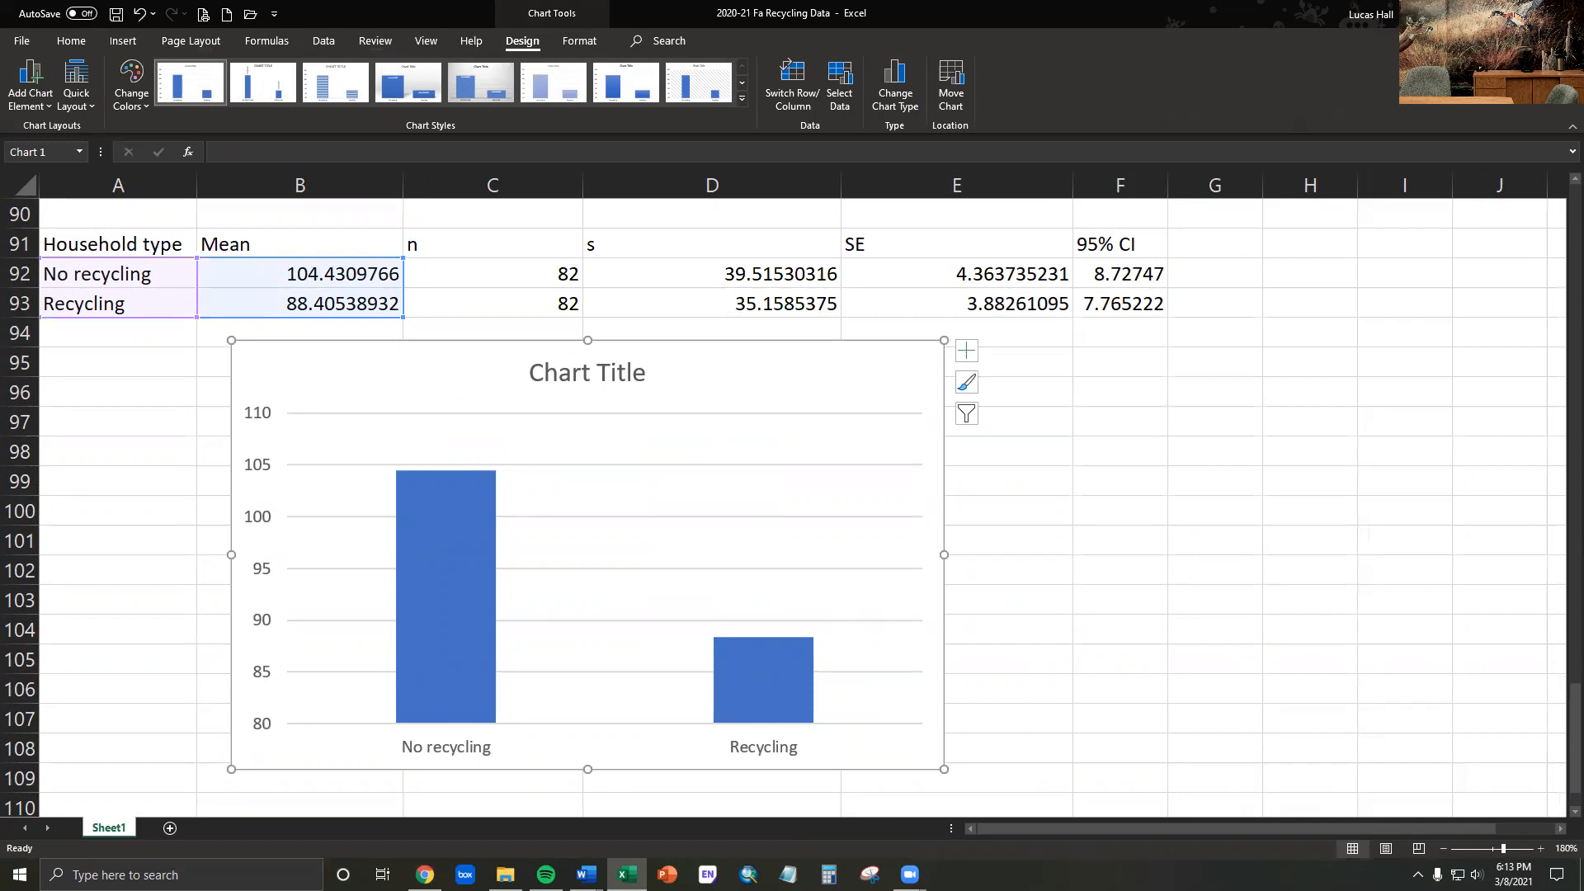
left_click(578, 390)
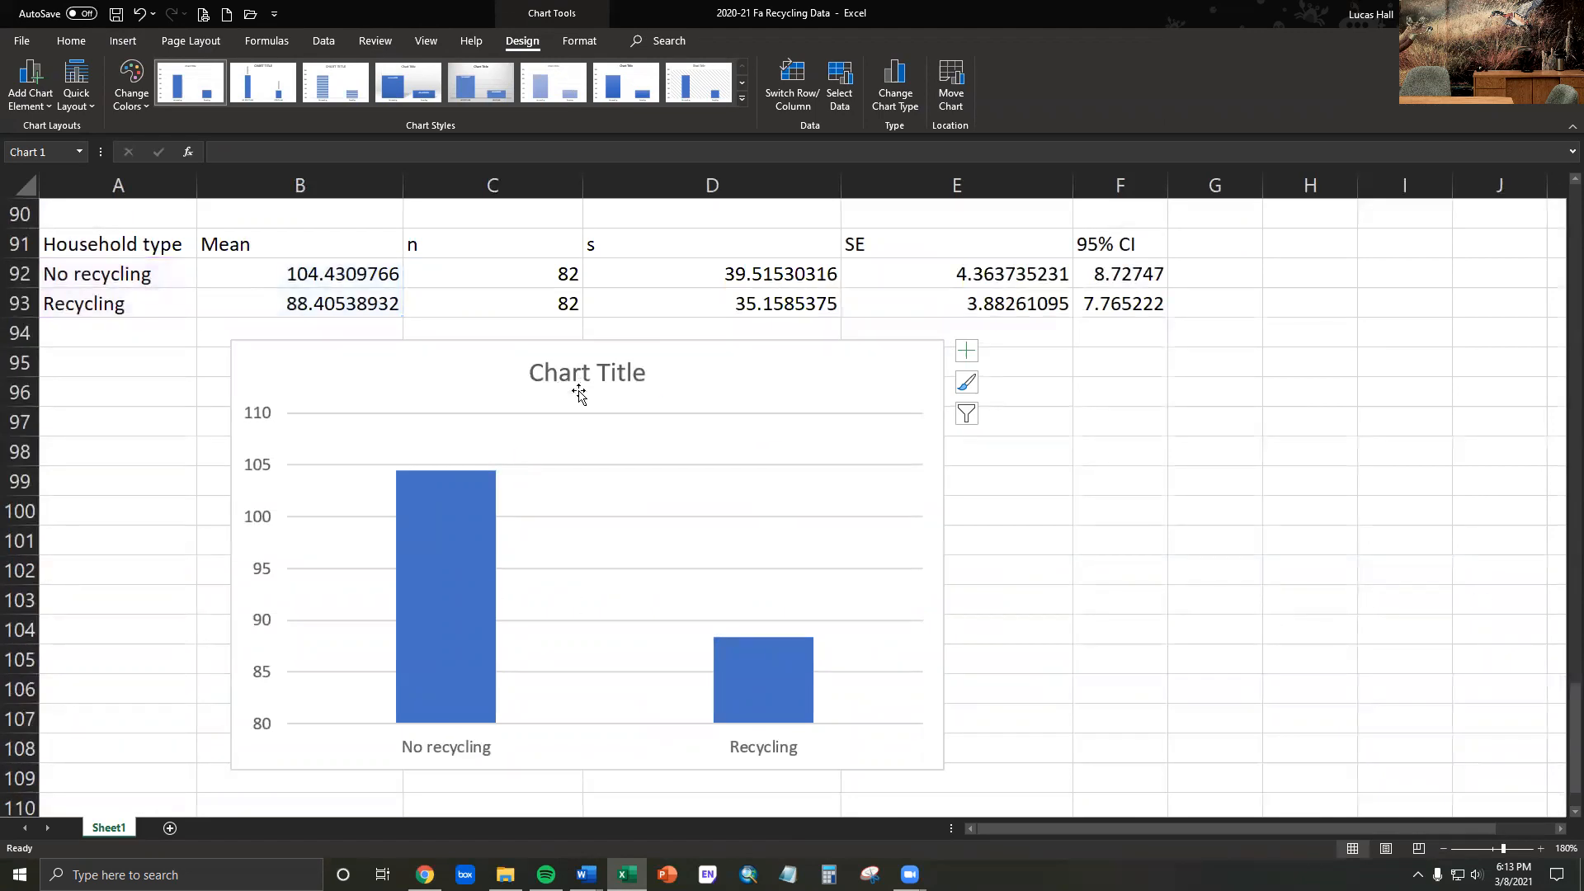
key("Delete")
left_click(590, 423)
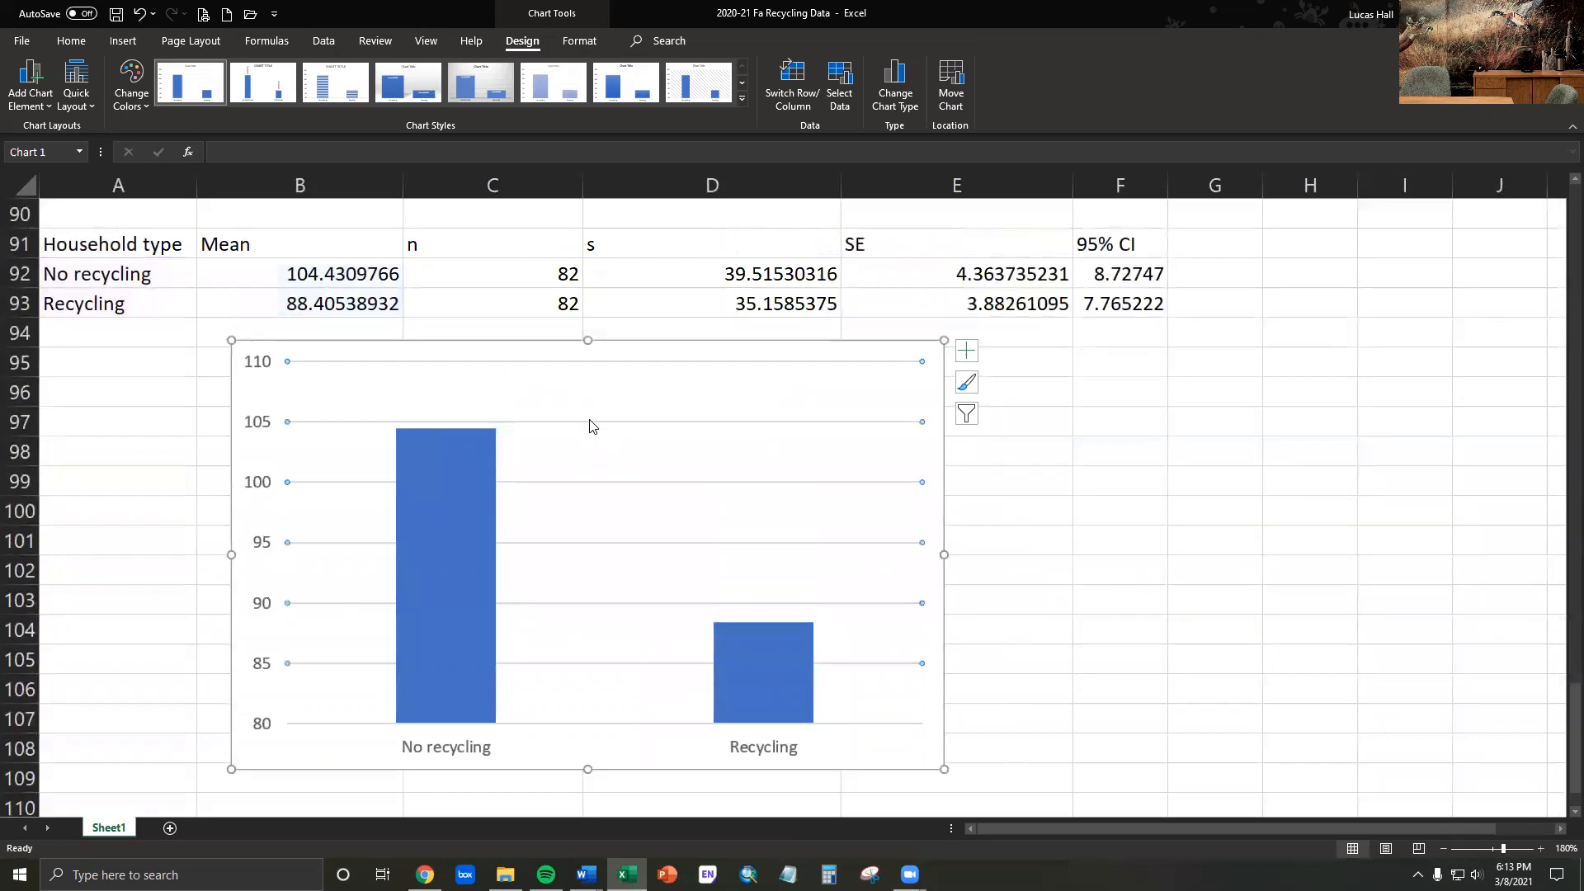
key("Delete")
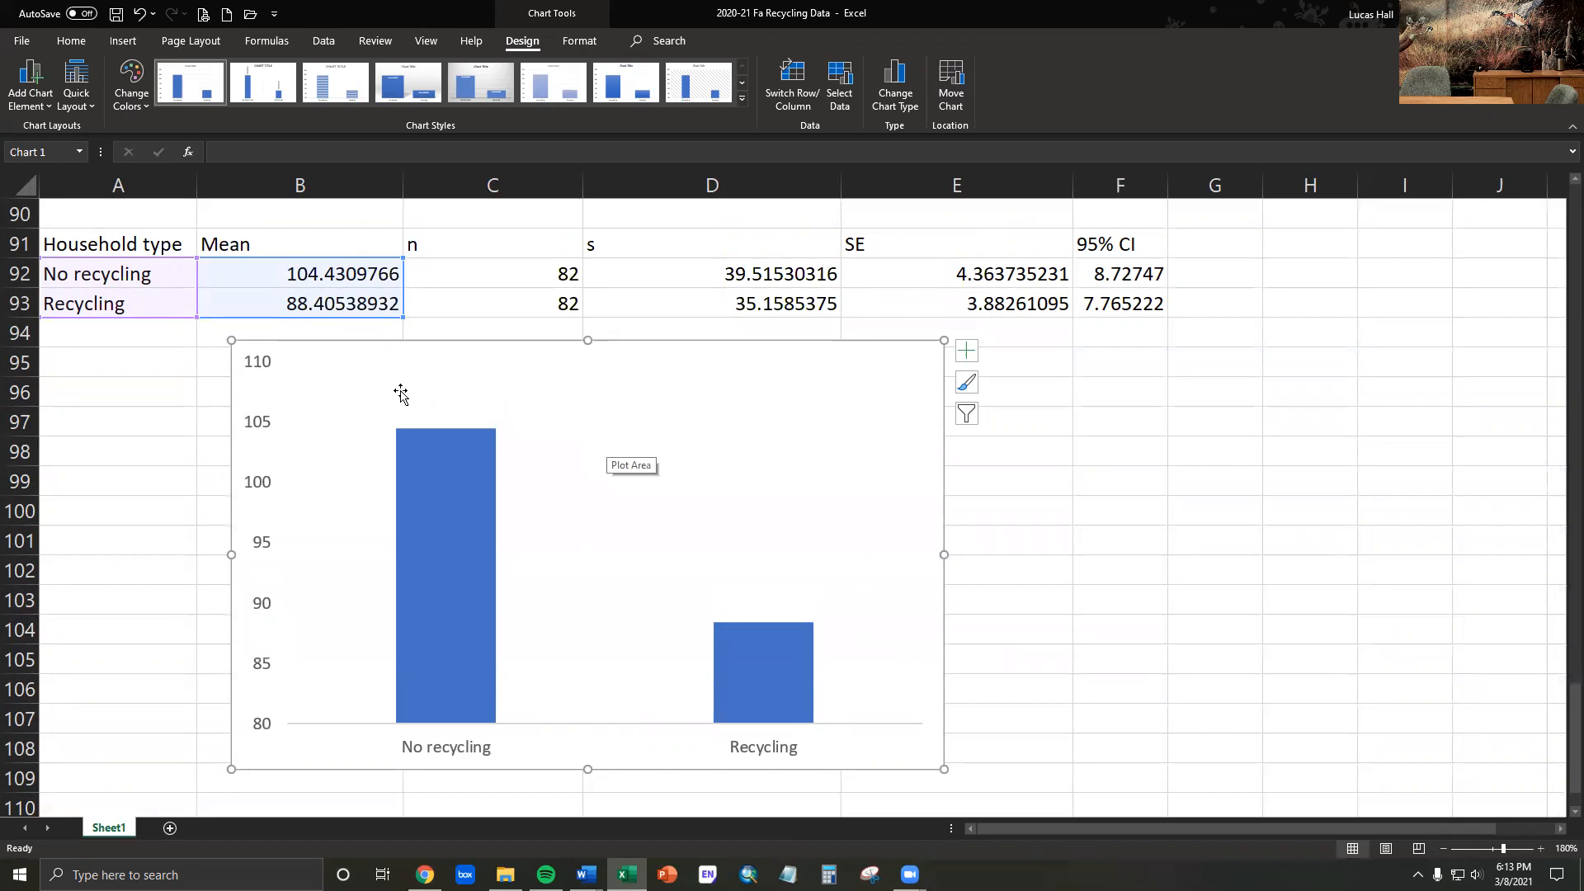
- Add axis titles to both the vertical and horizontal axes of the mass chart
left_click(41, 110)
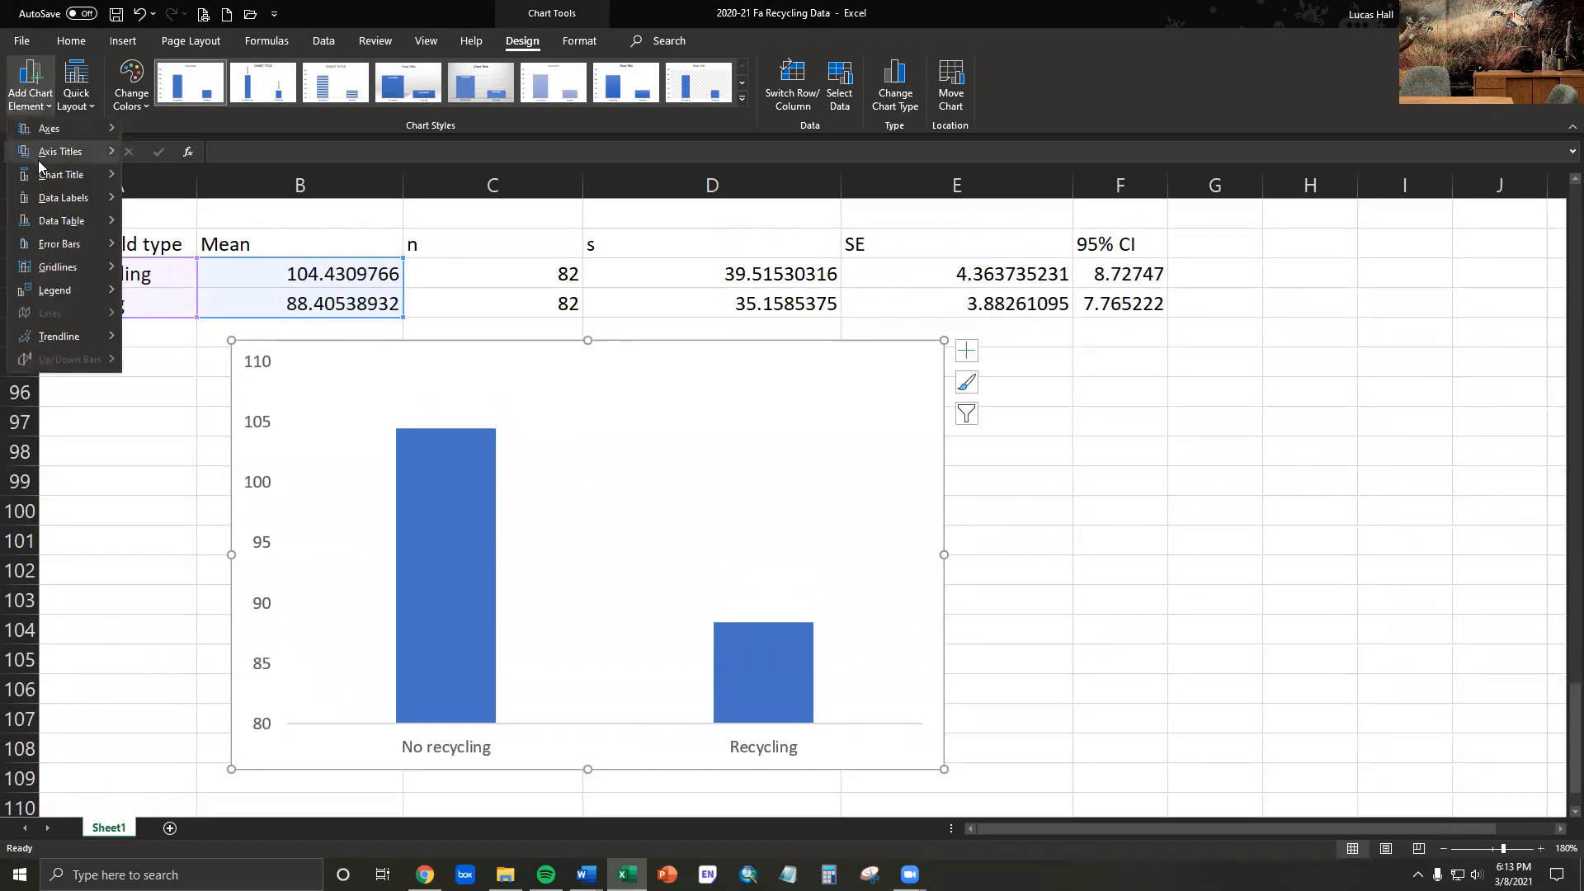
mouse_move(87, 155)
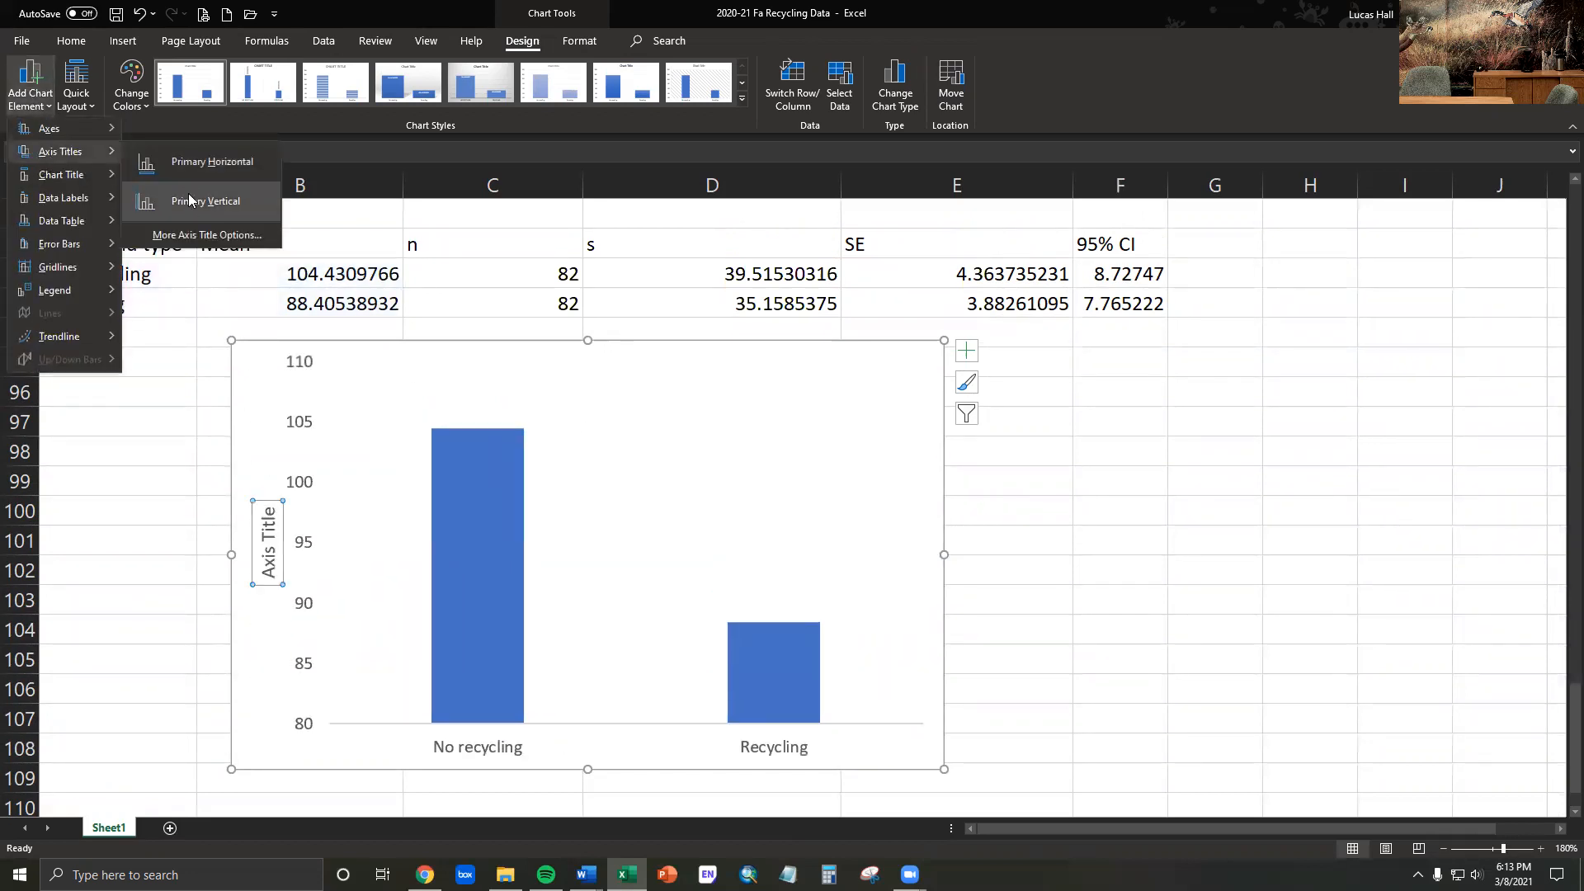
left_click(965, 355)
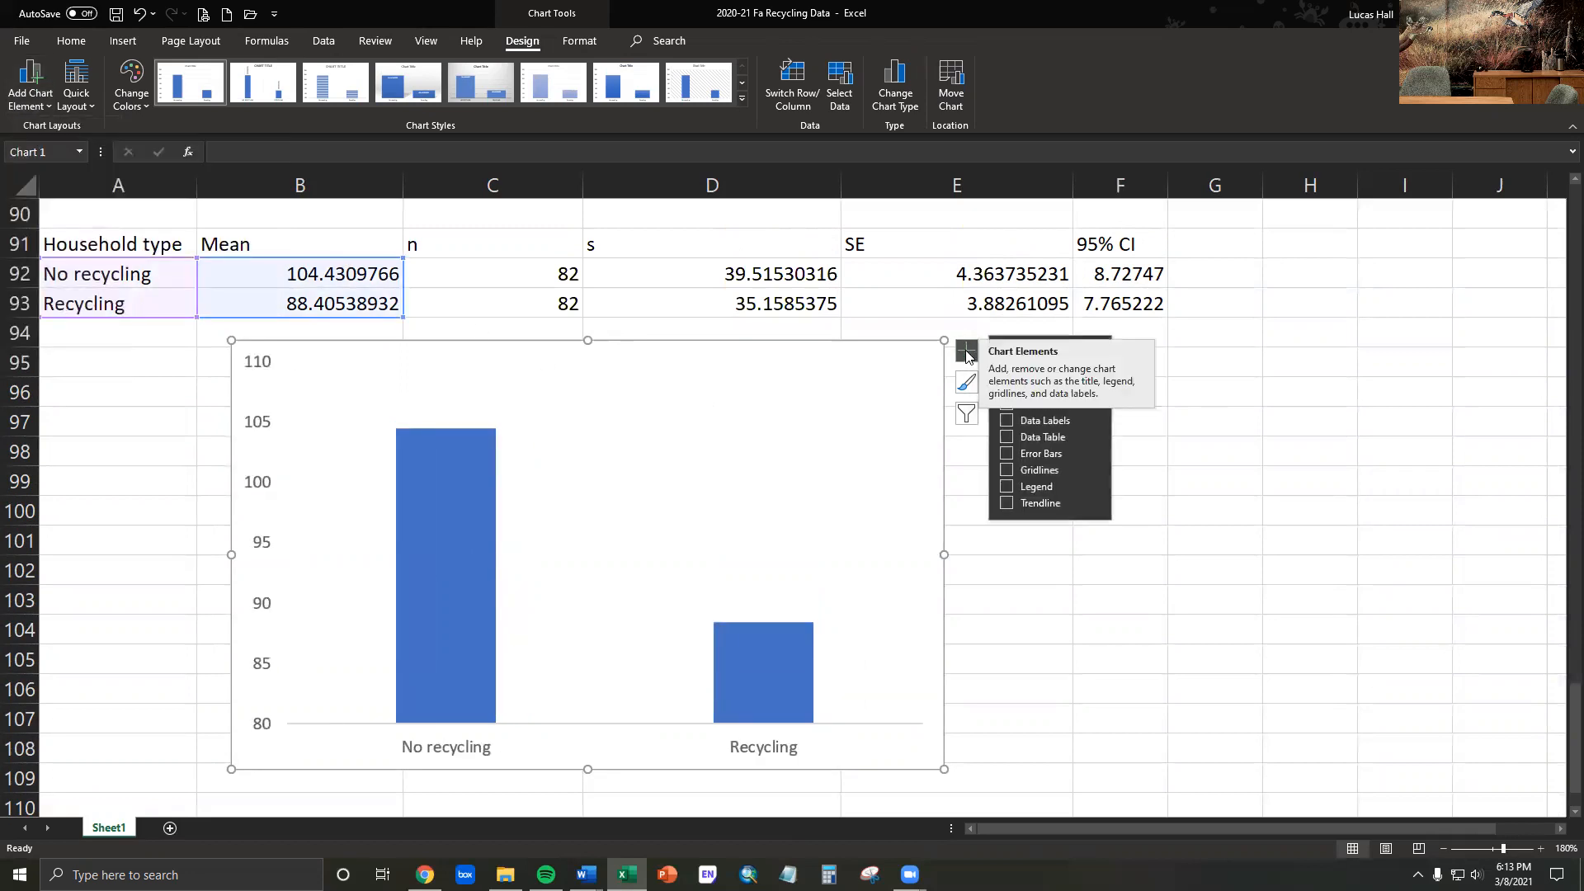
left_click(1023, 598)
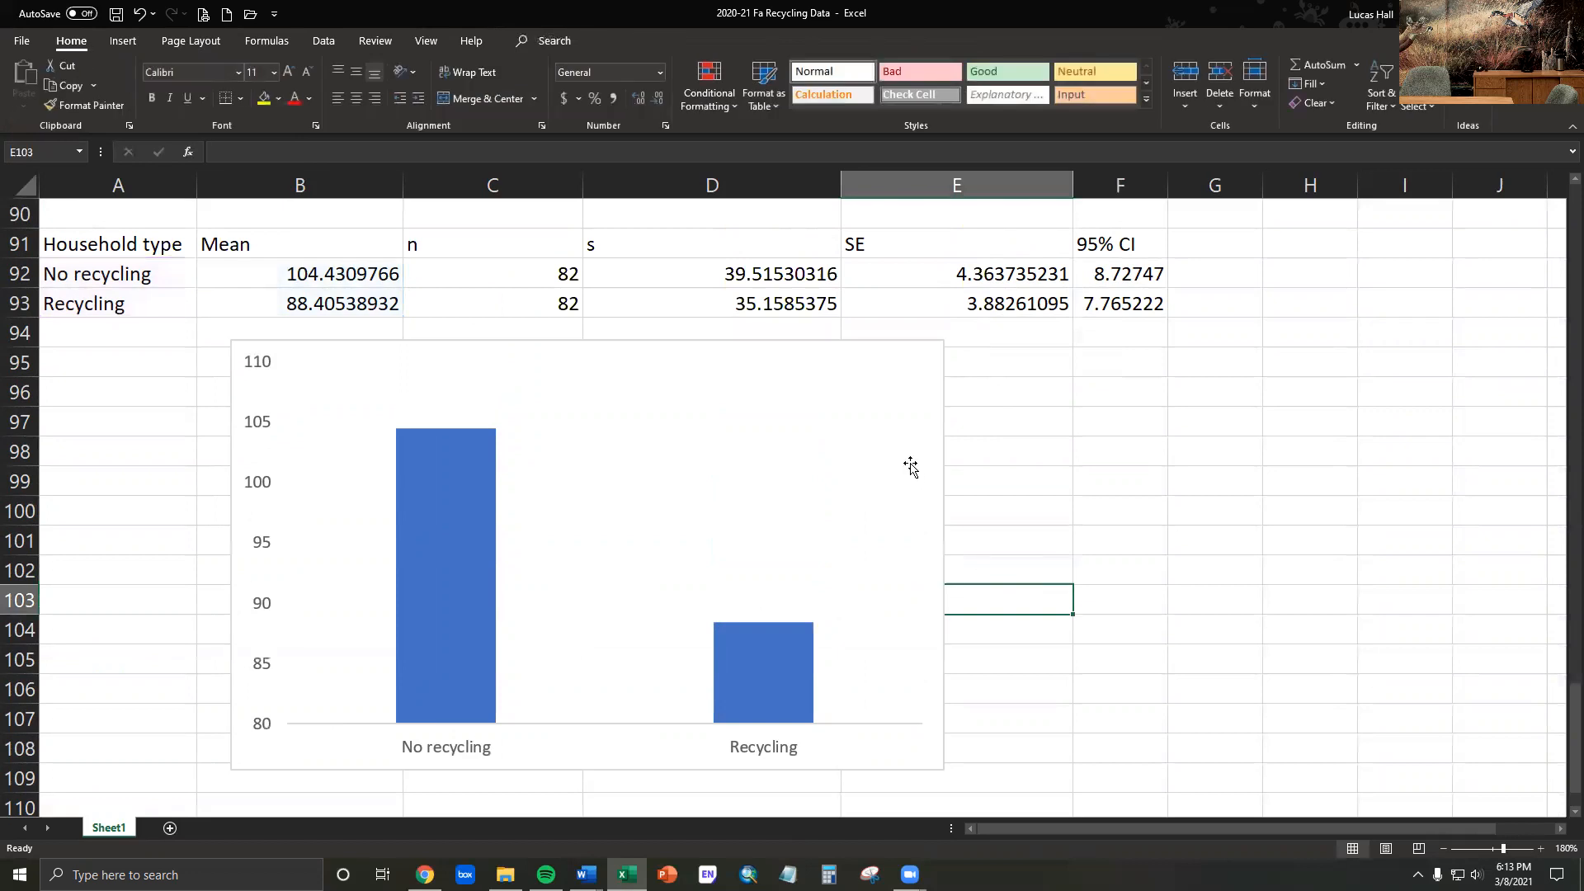
left_click(936, 375)
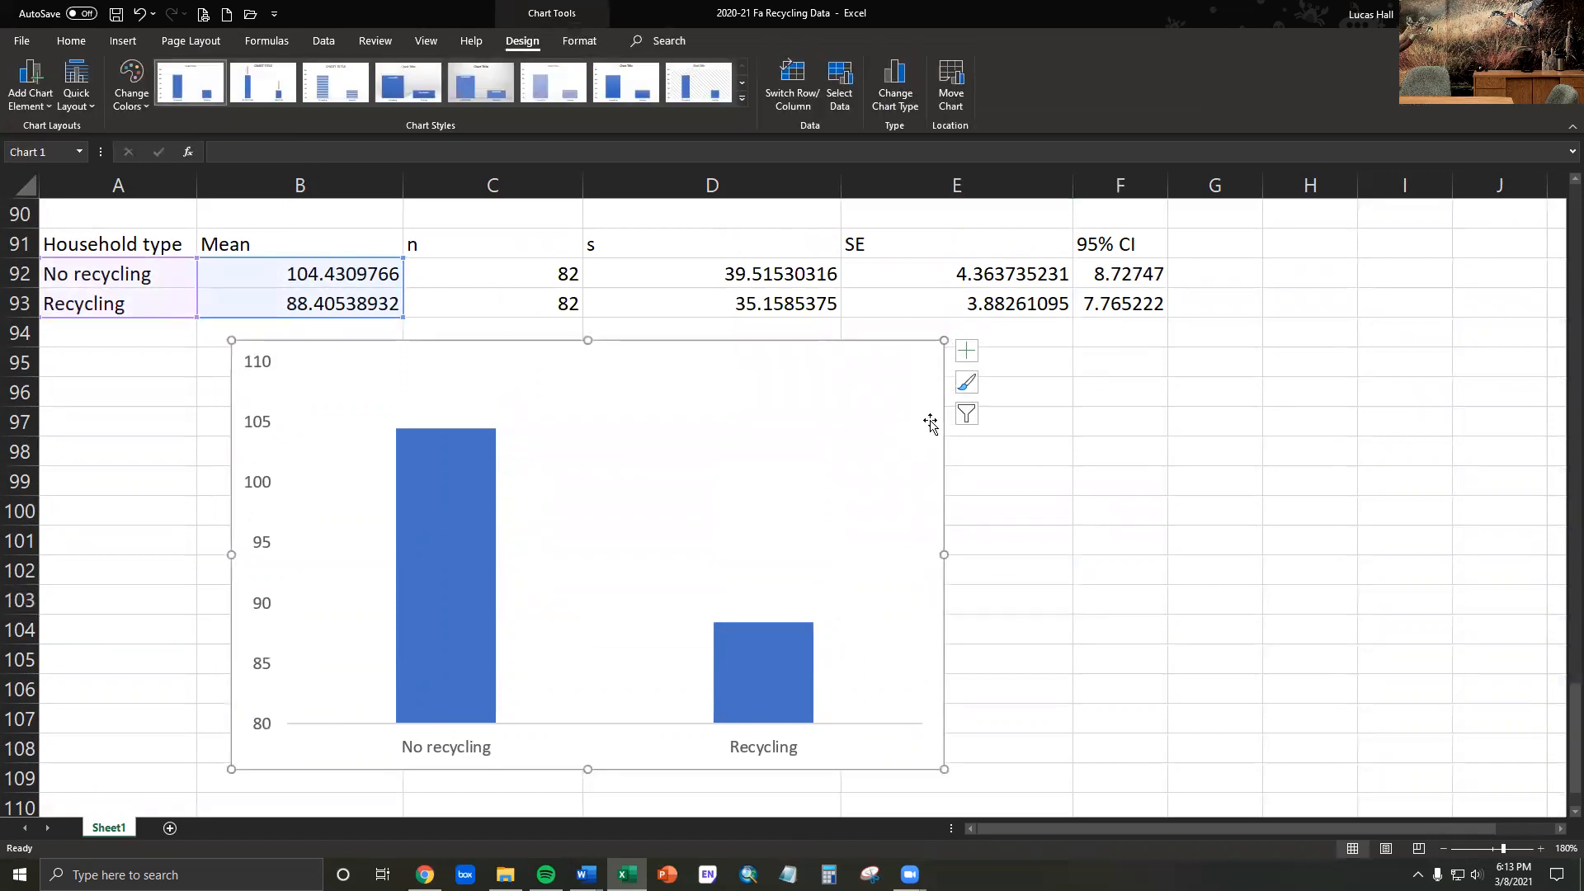
left_click(966, 351)
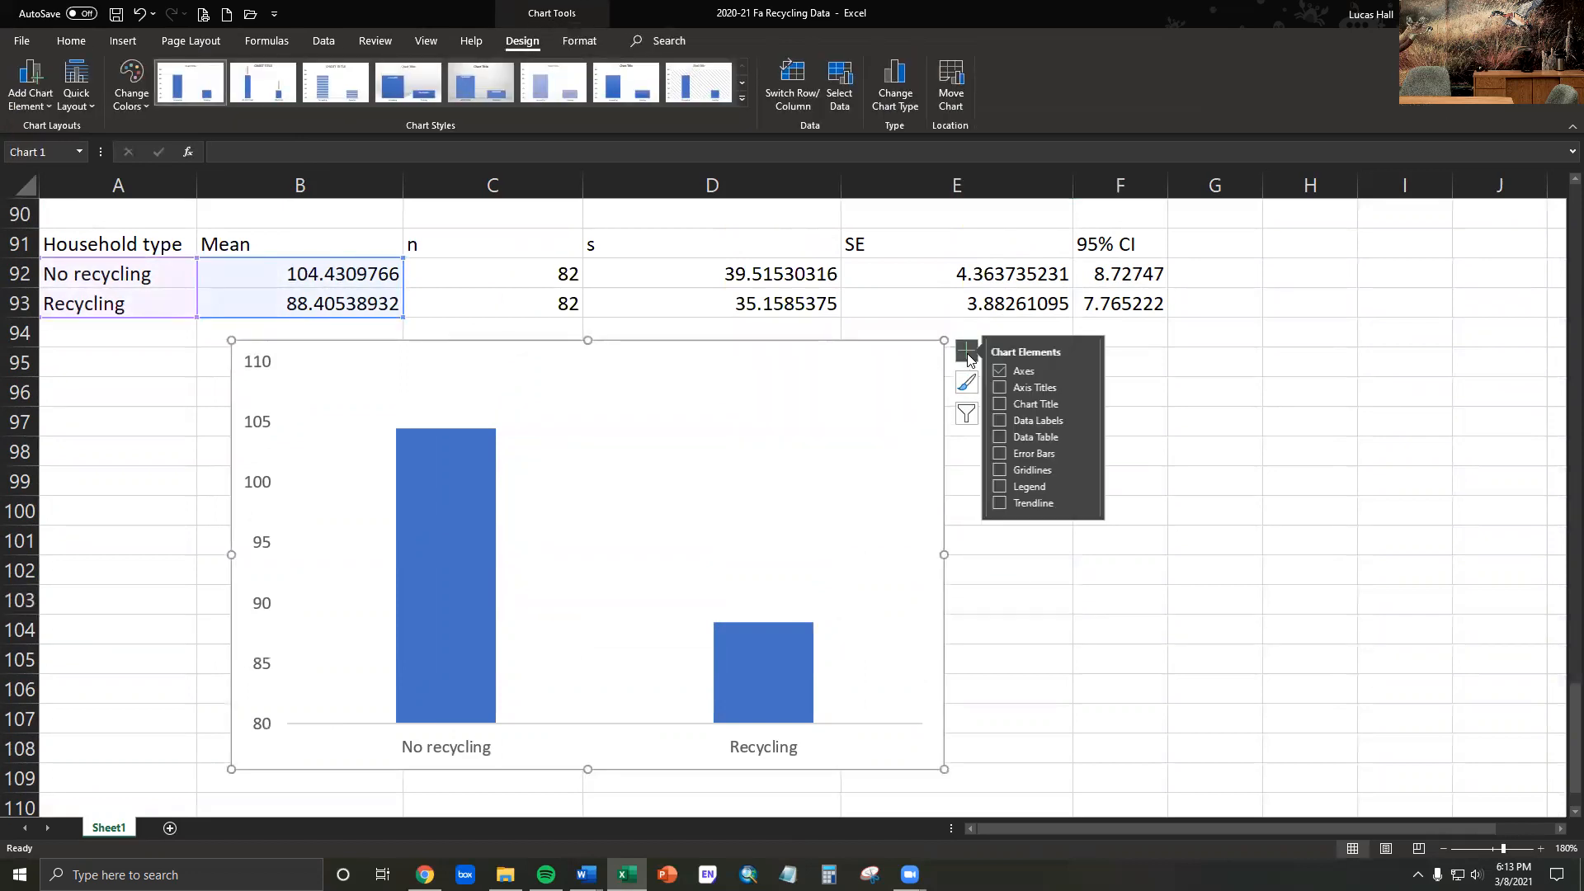
left_click(1006, 388)
left_click(1066, 592)
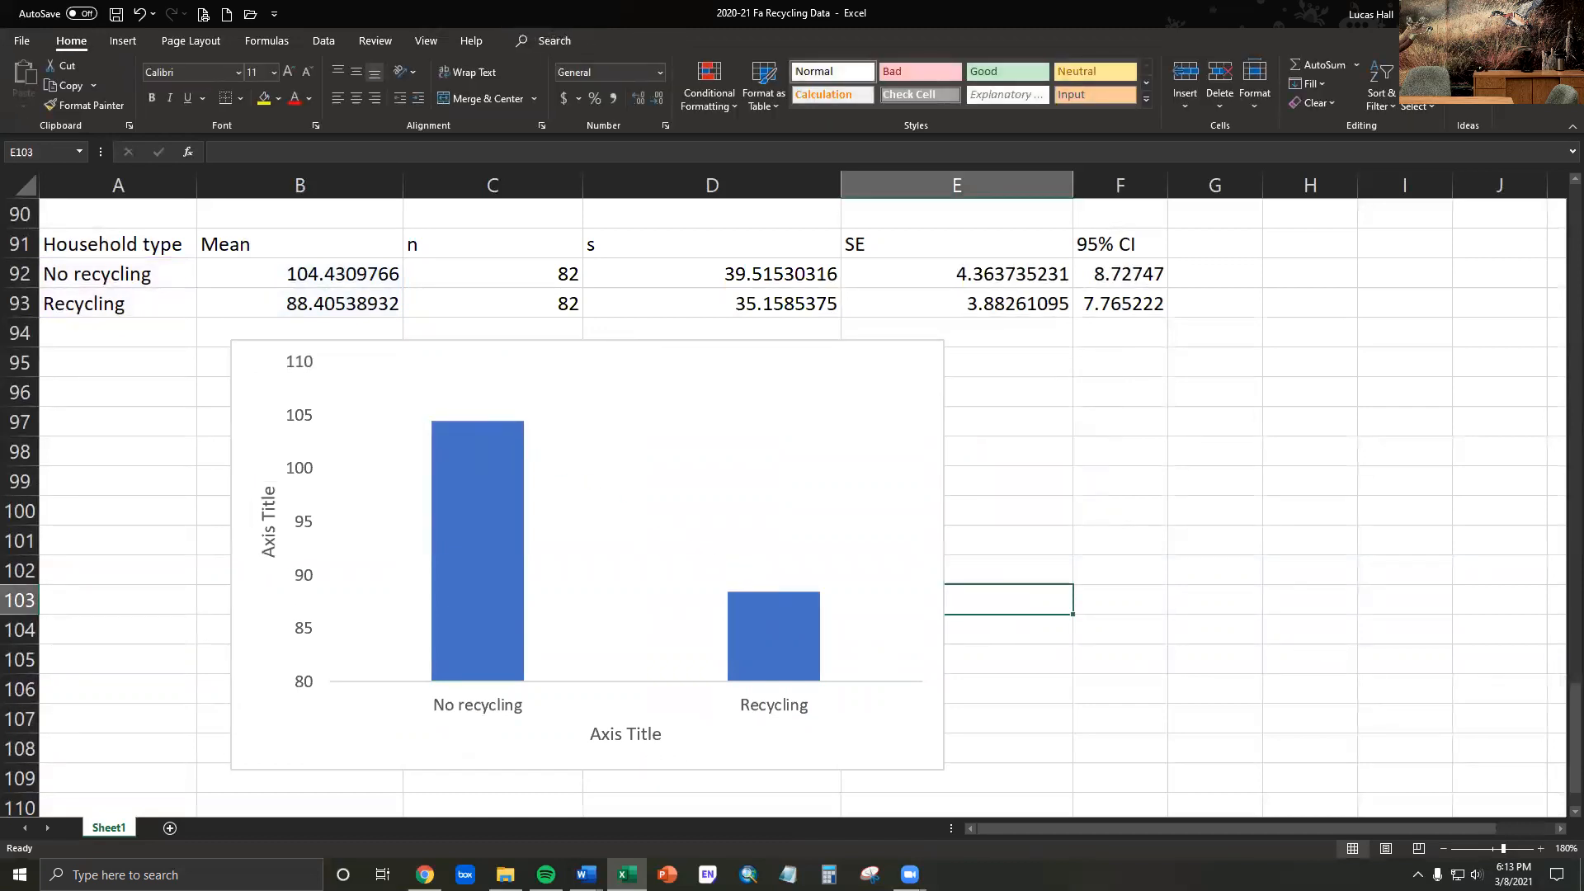
- Replace the vertical axis title text with "Mass of household trash (g)"
double_click(268, 548)
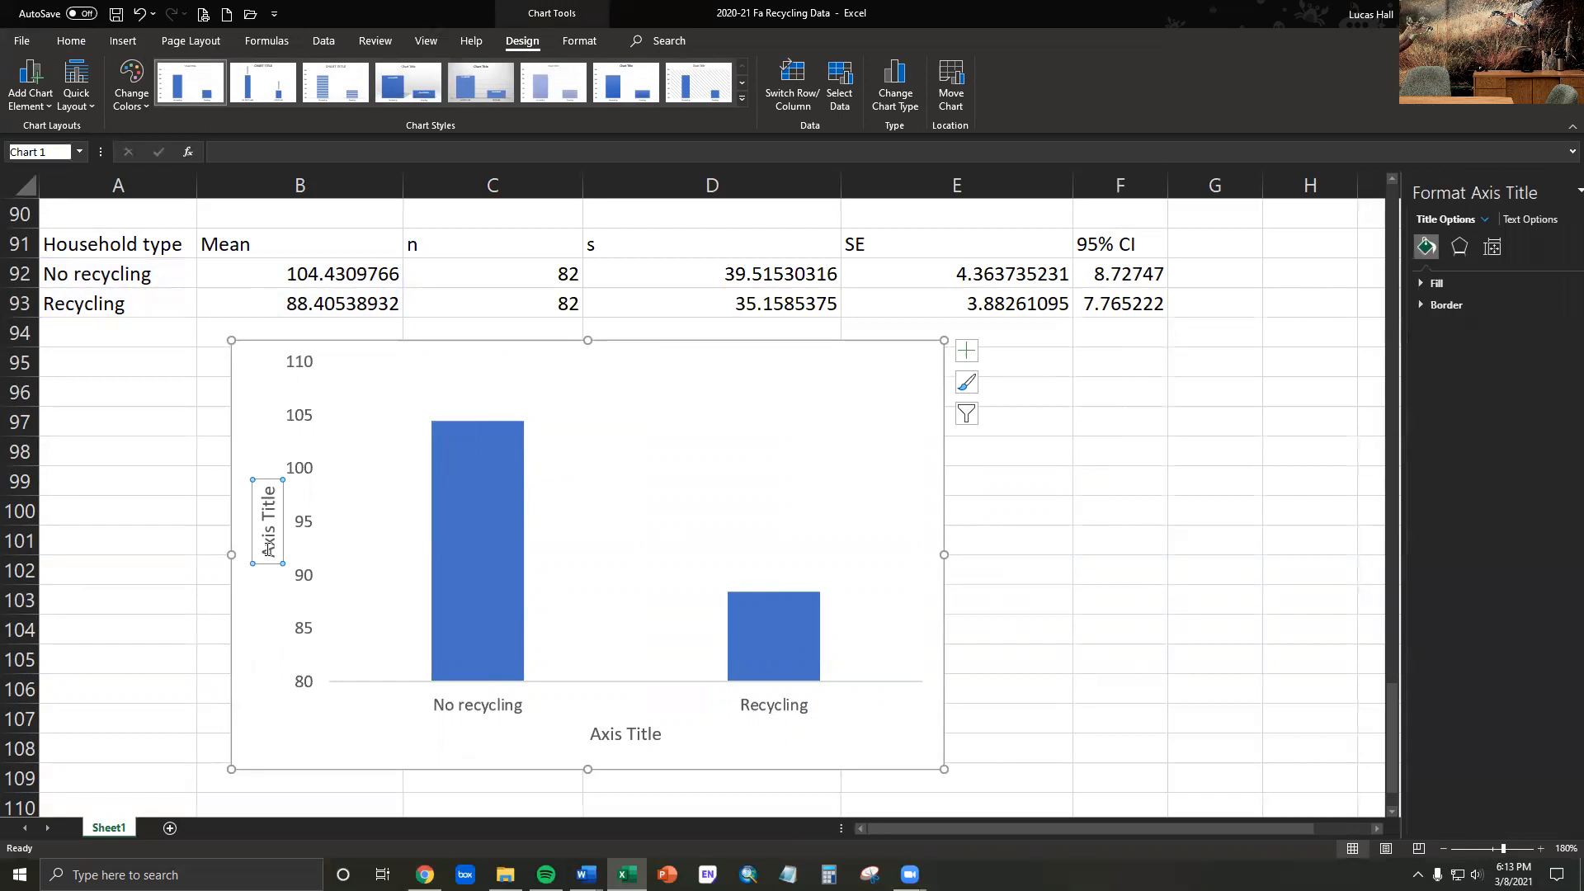
double_click(268, 551)
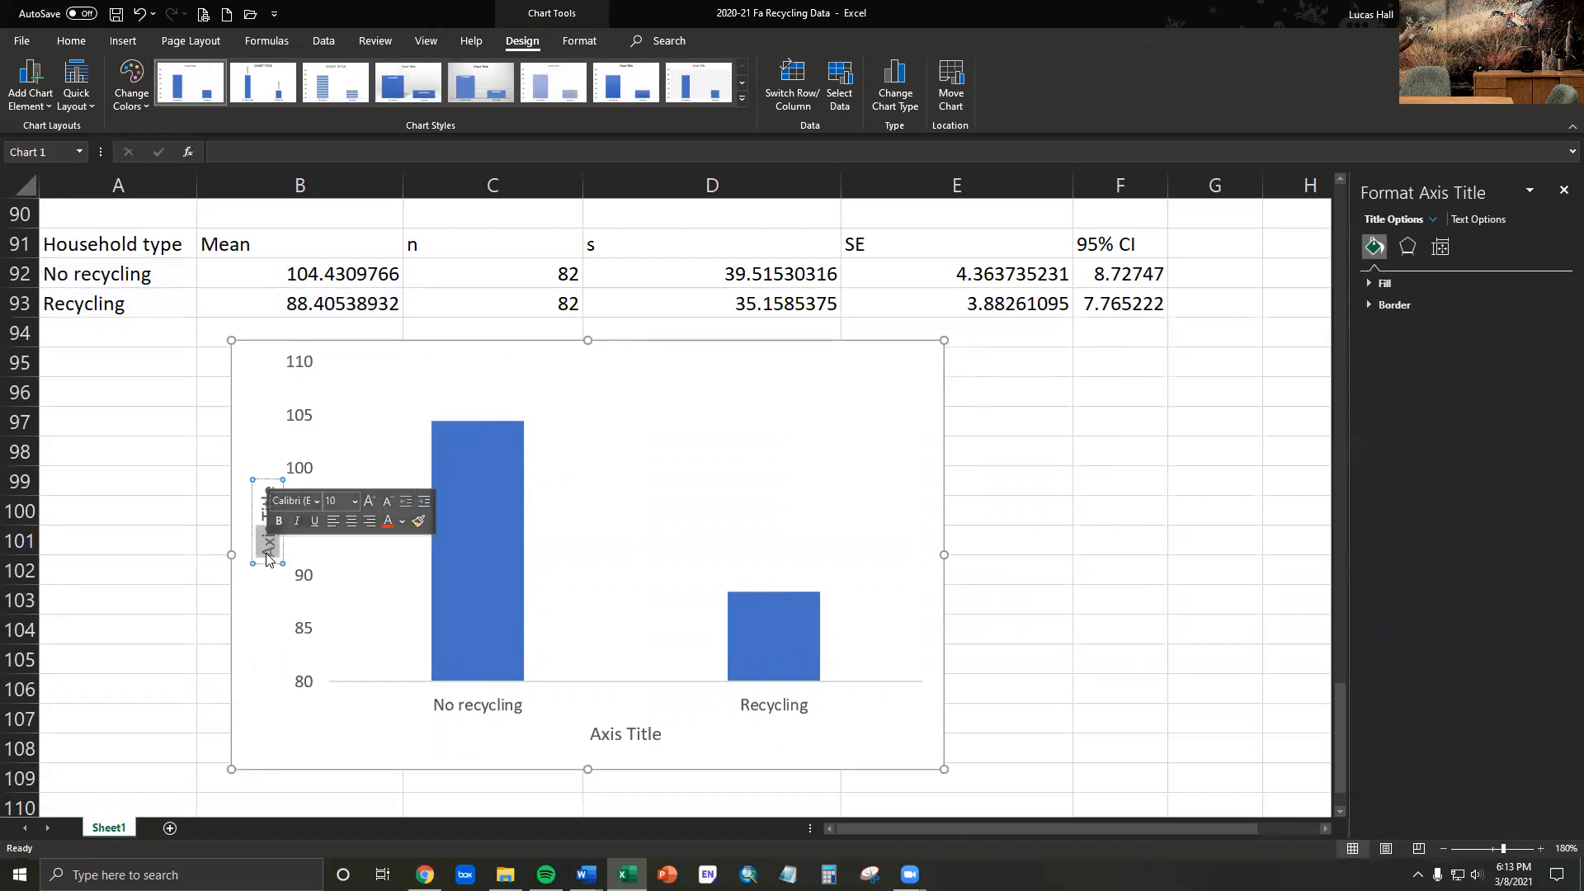
key("Delete")
key("Delete")
key("Delete")
key("Delete")
key("Delete")
key("Delete")
key("Delete")
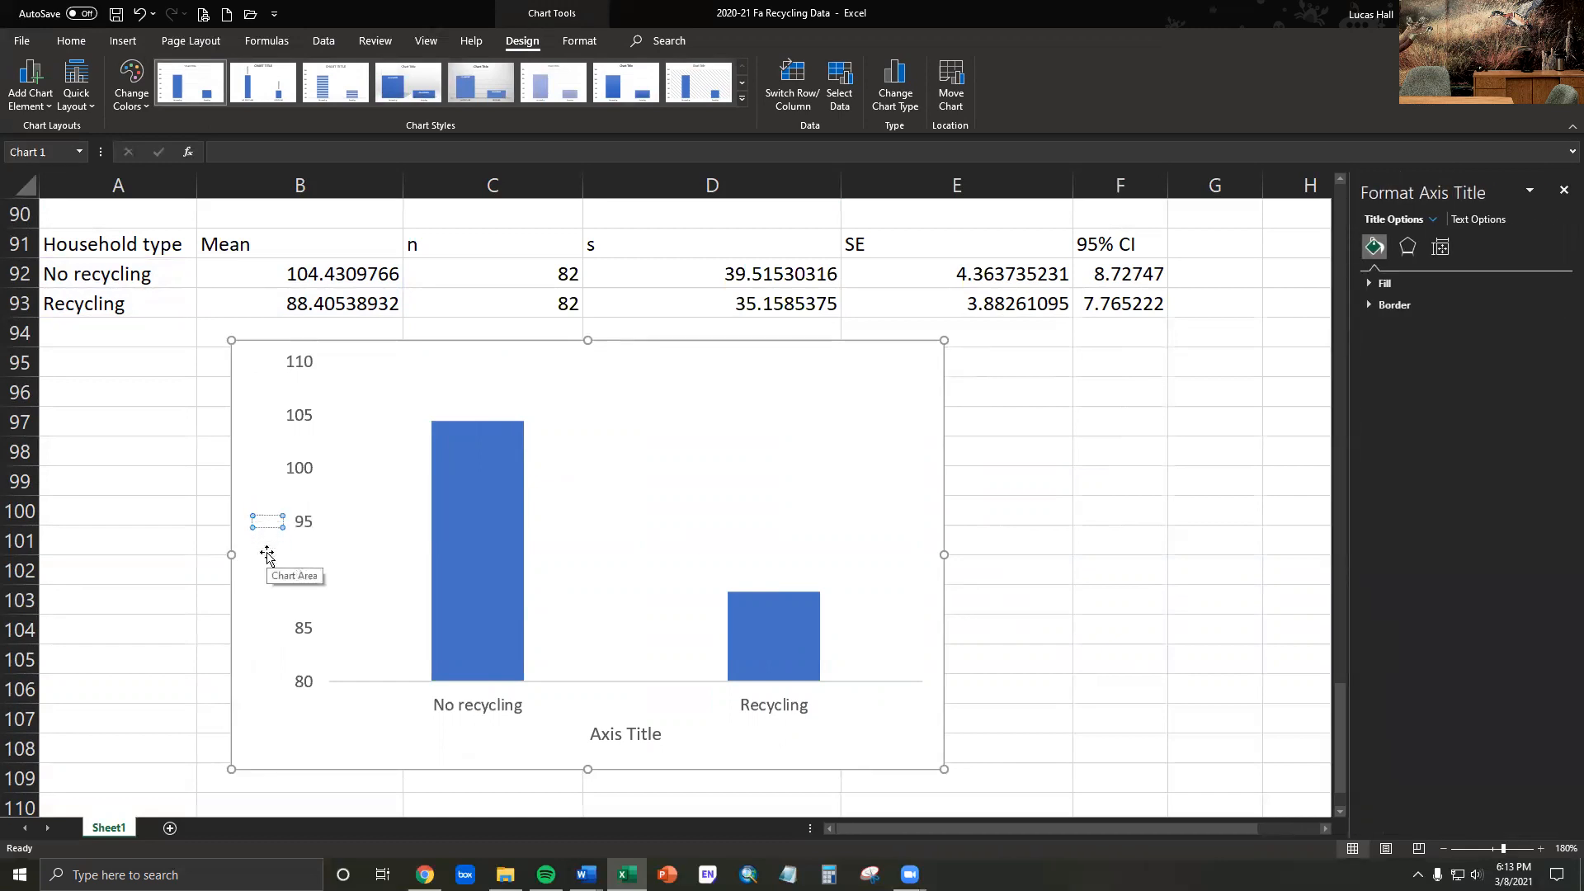
type("Mass of")
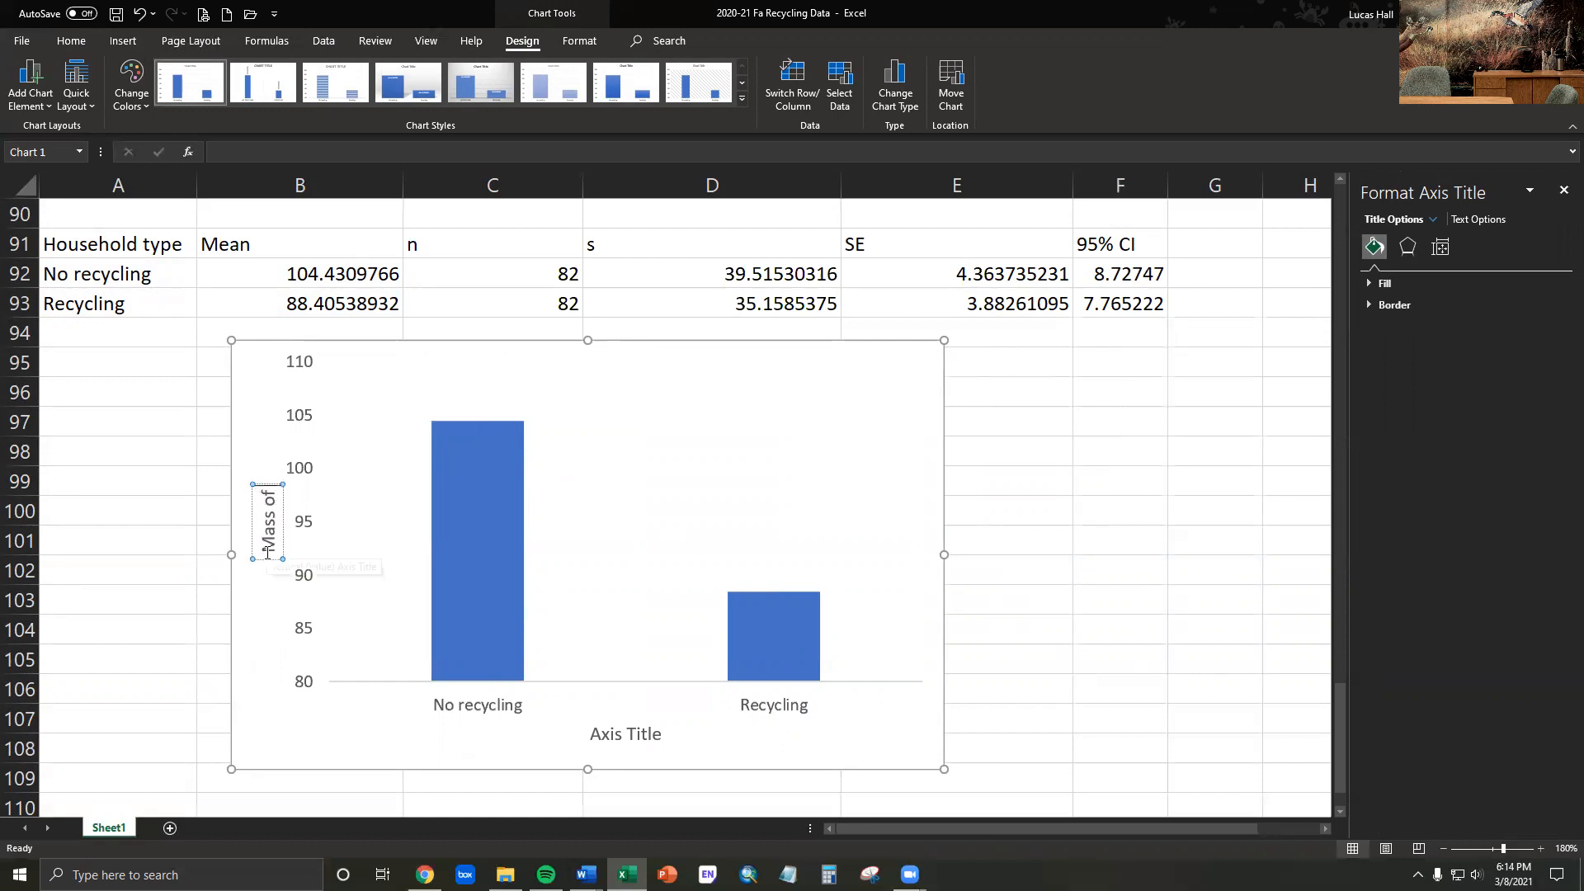
type(" household trash")
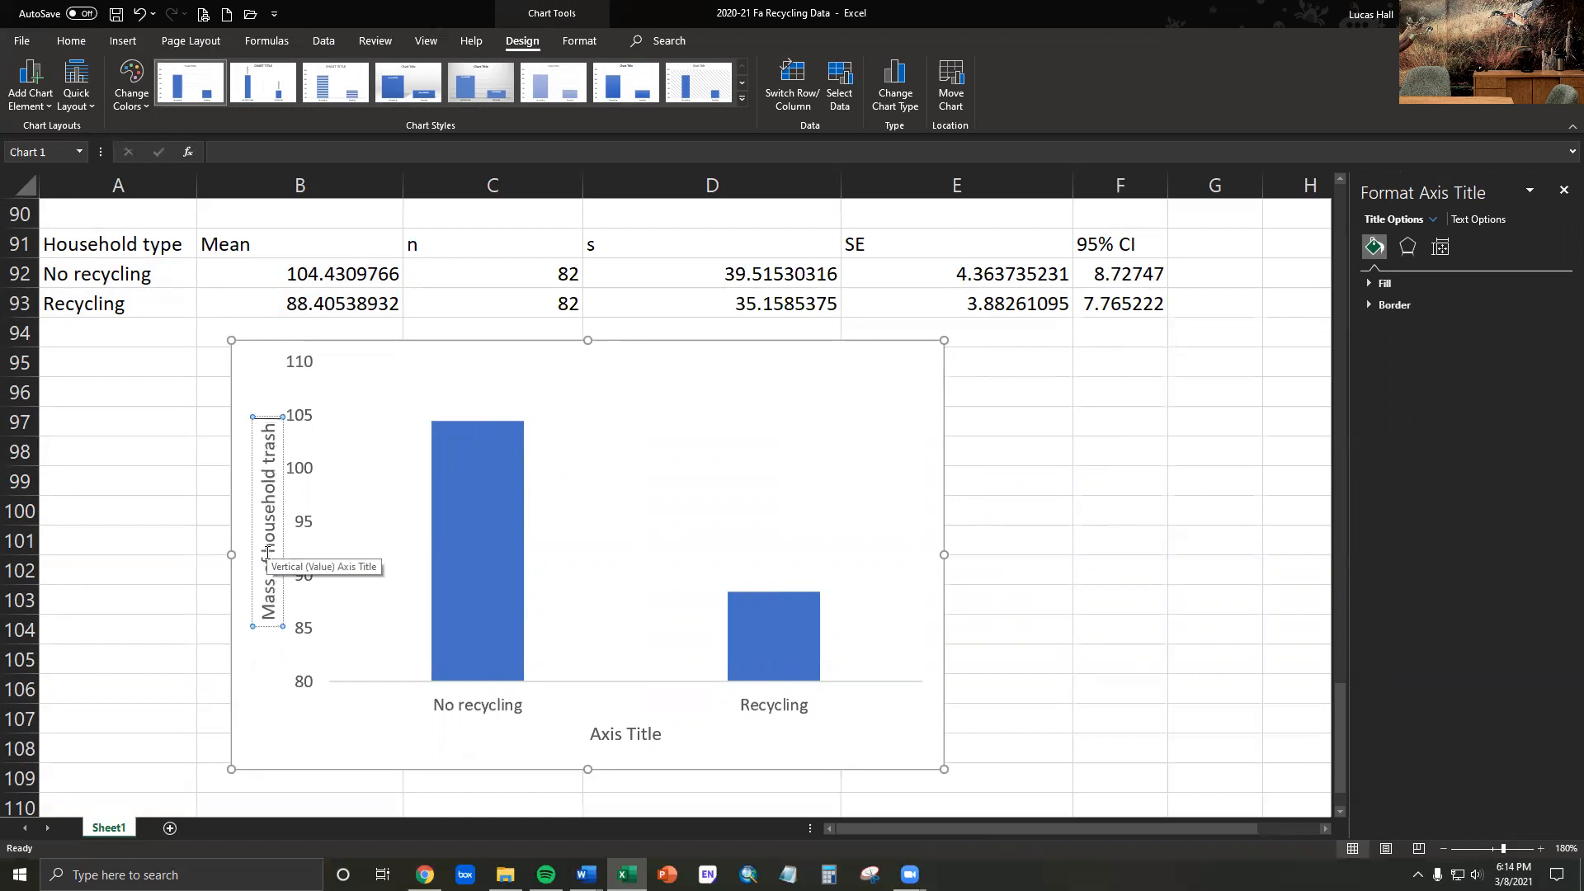
type(" (g)")
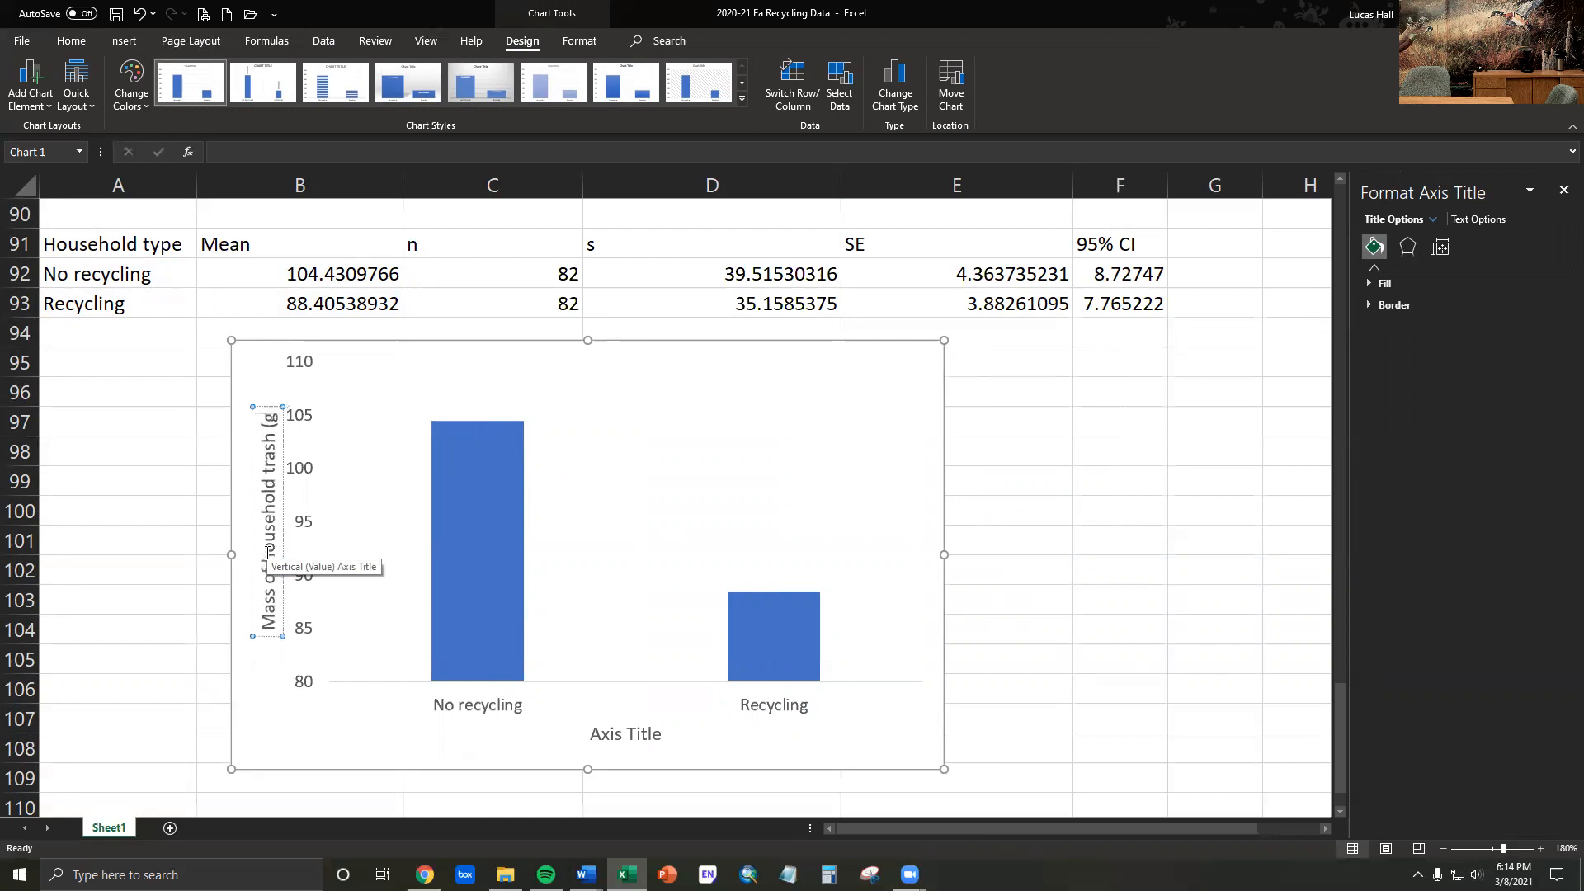
- Replace the horizontal axis title text with "Household type"
left_click(614, 740)
double_click(605, 739)
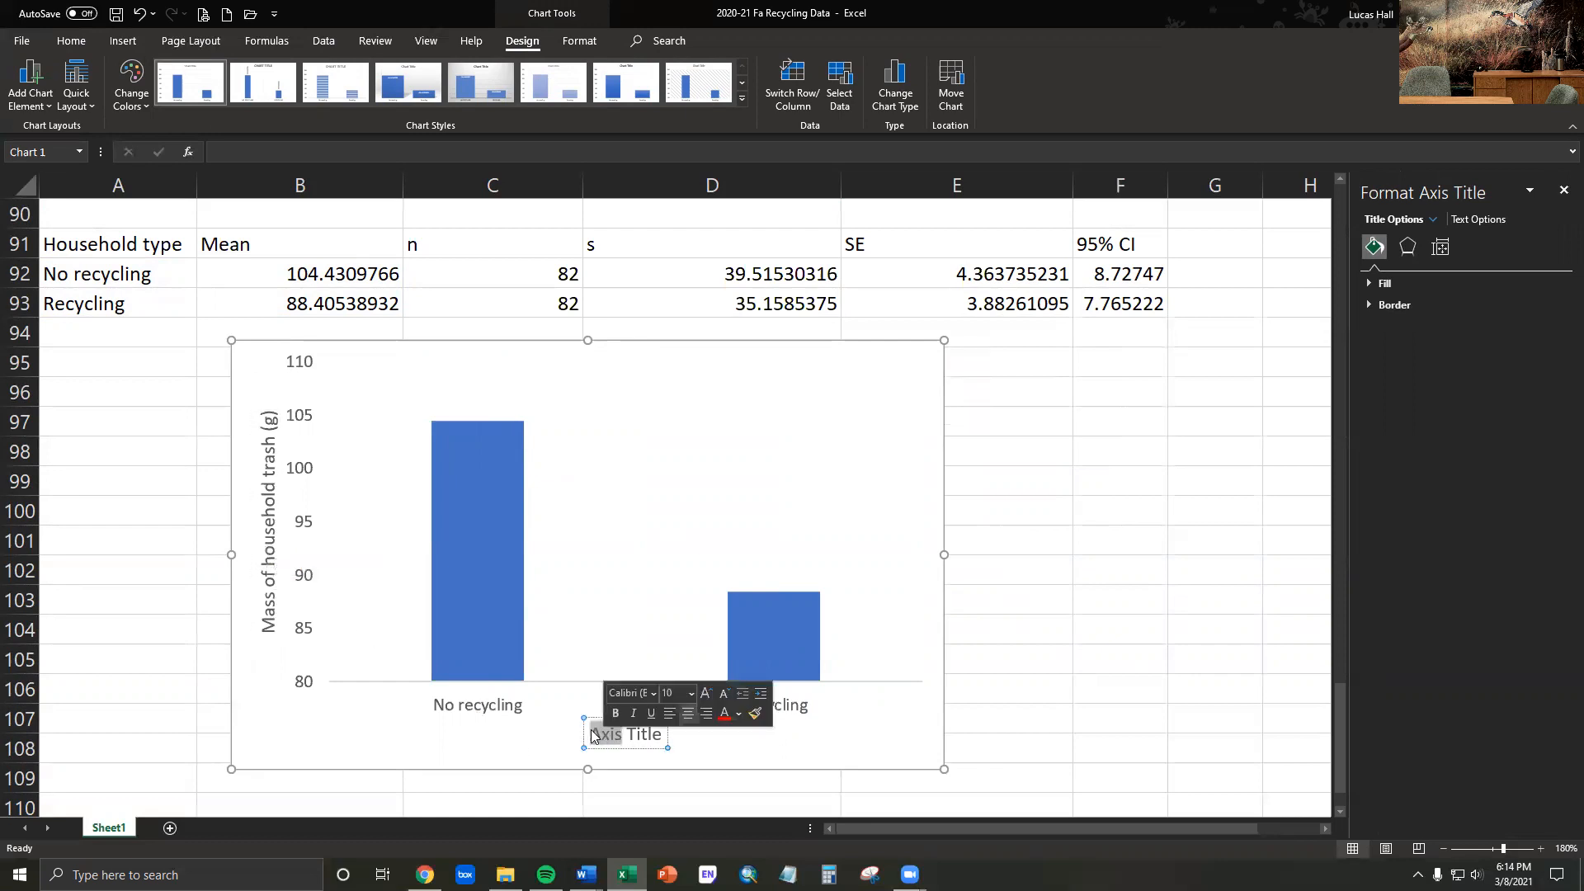
key("Delete")
key("Delete")
key("Delete")
key("Delete")
key("Delete")
key("Delete")
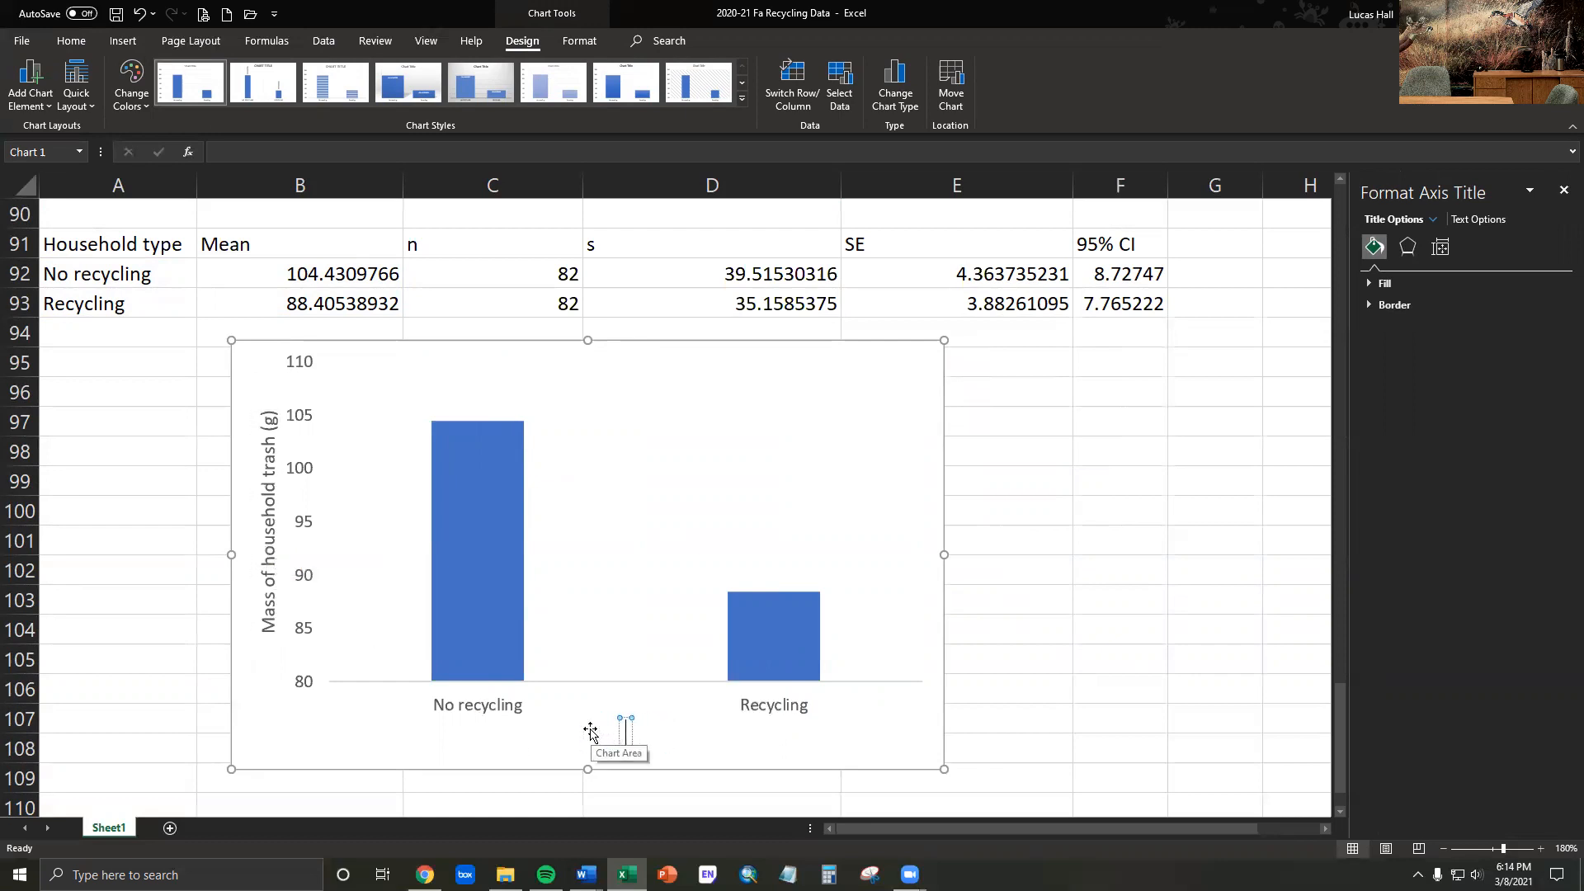
type("Household")
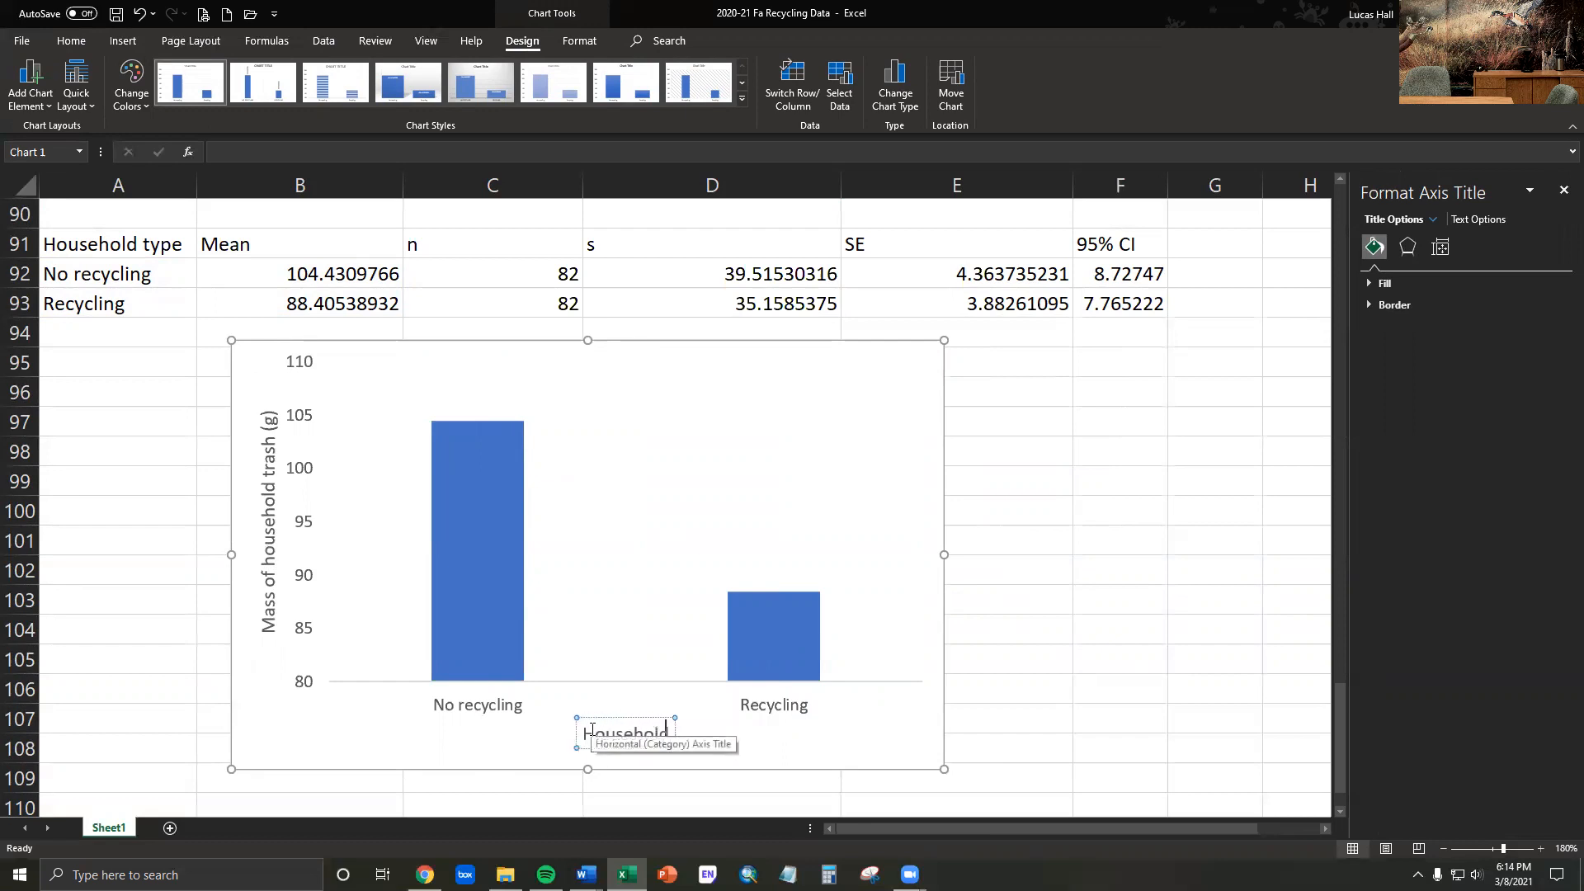
type(" type")
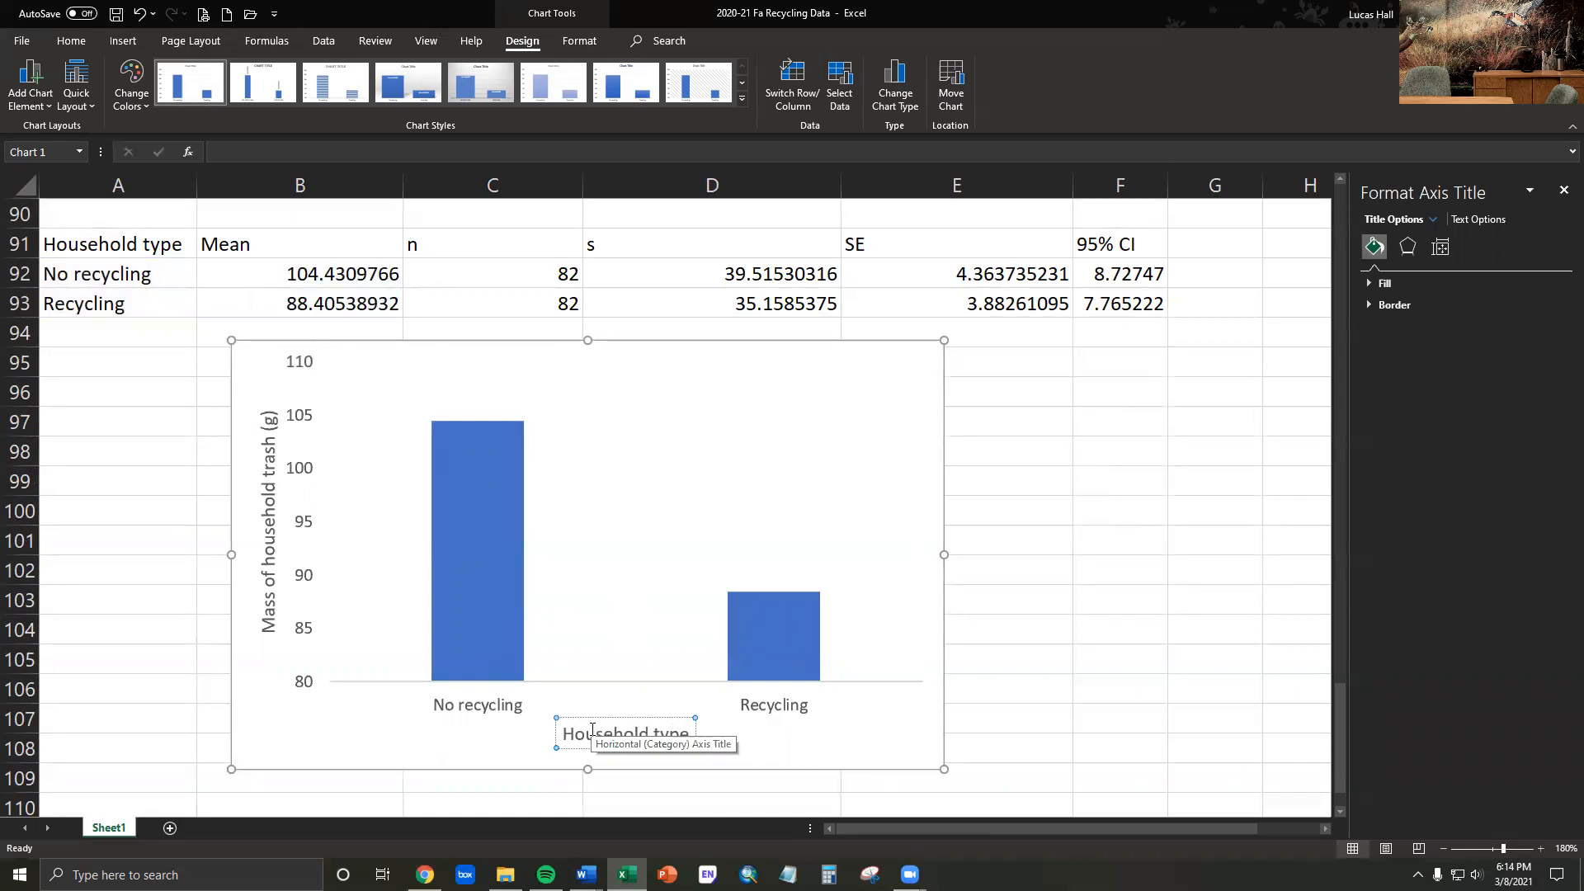
left_click(1151, 616)
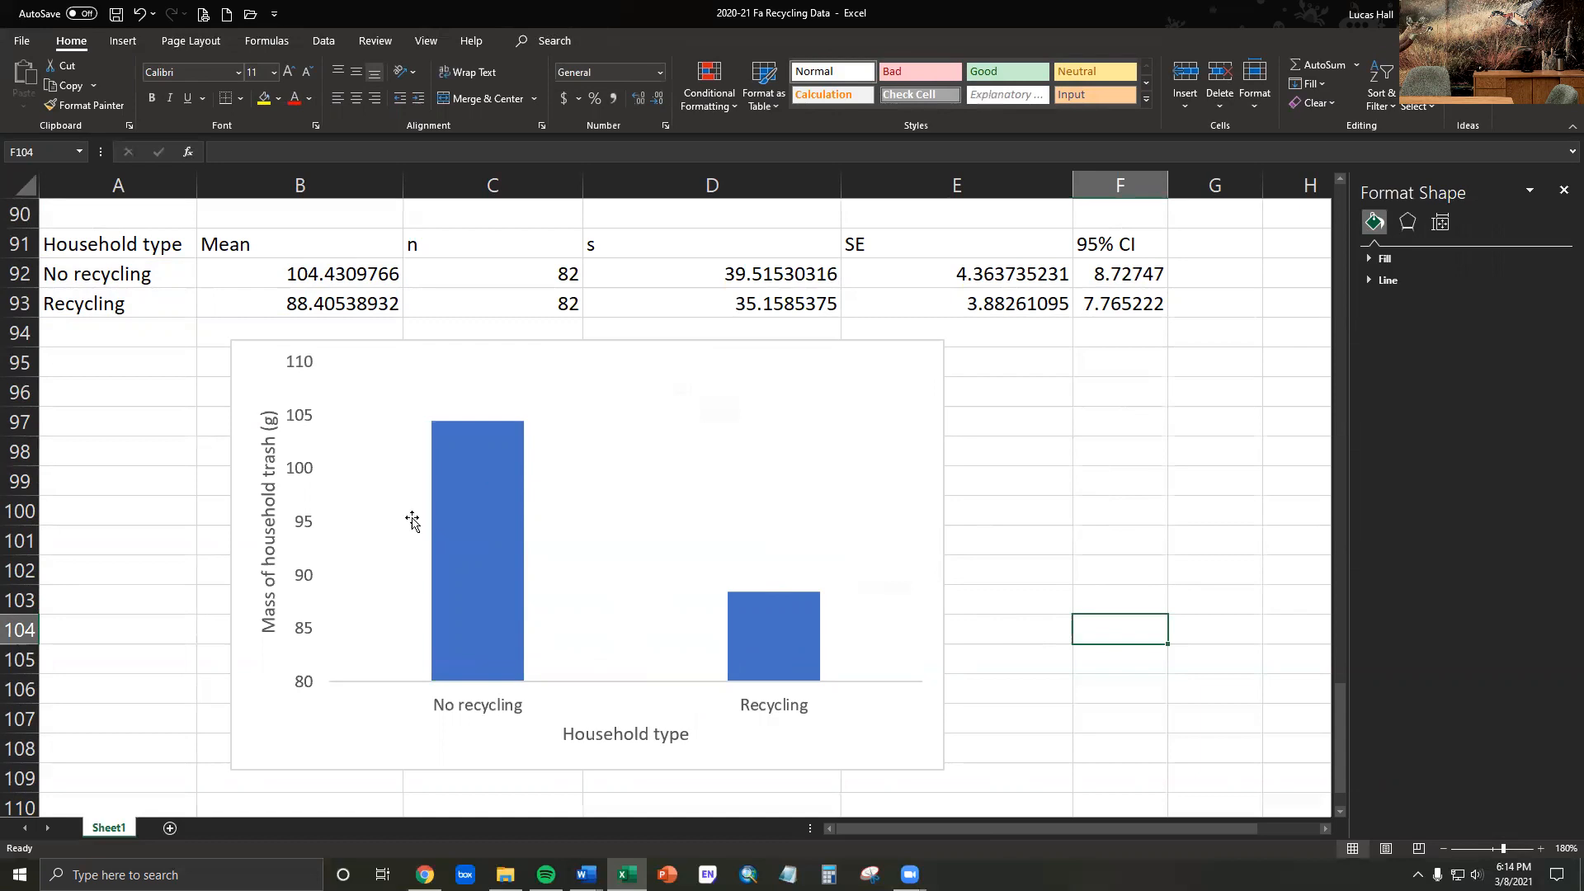
- Format the chart's vertical axis with a solid black line
left_click(300, 375)
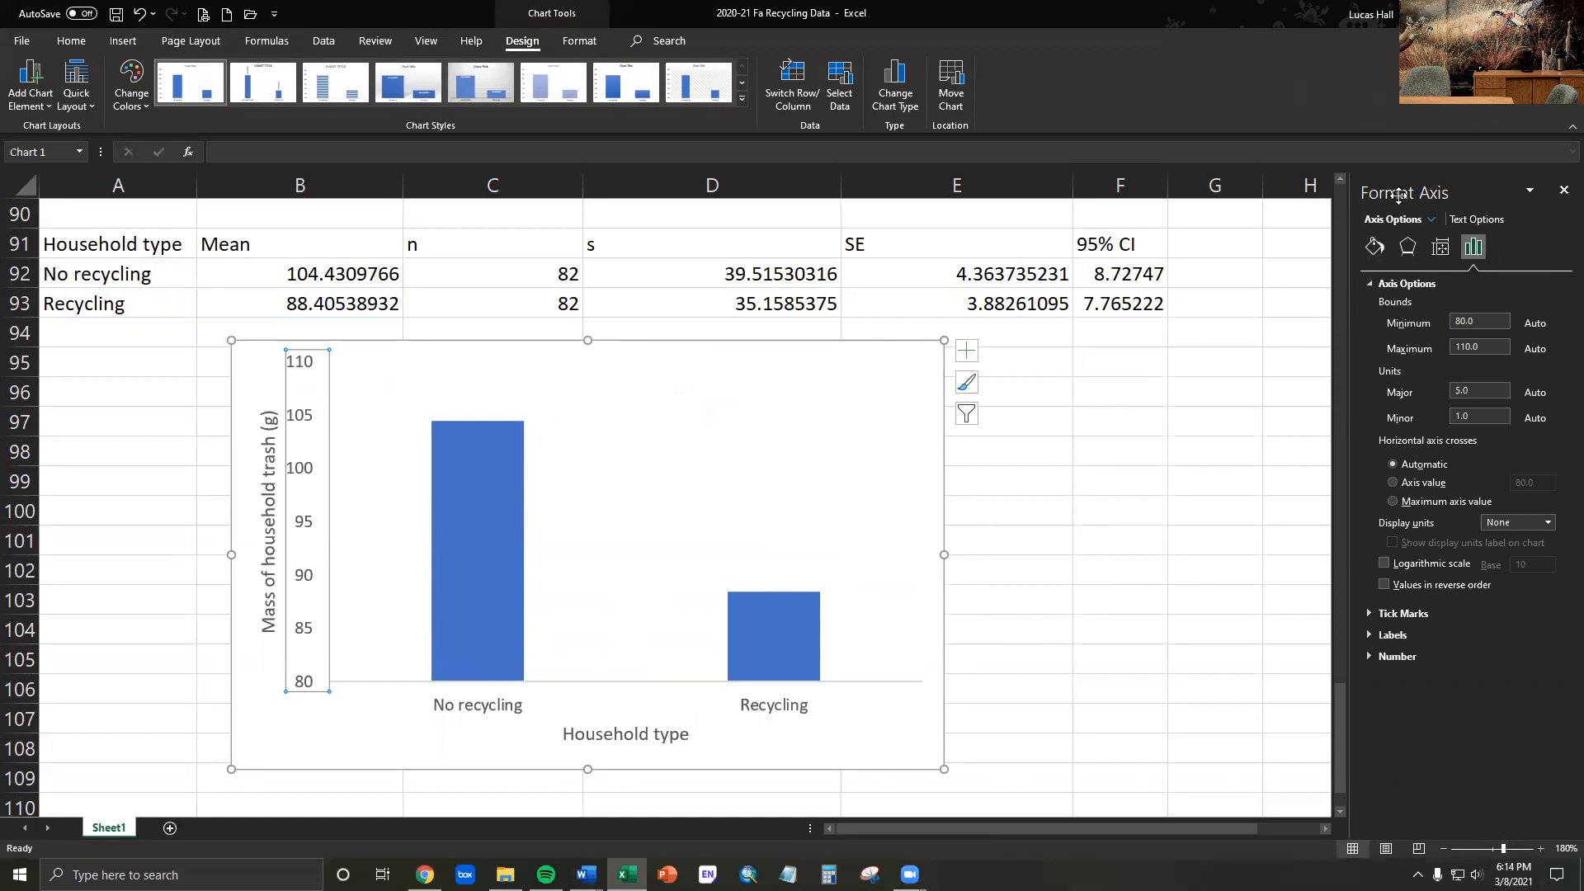
left_click(1374, 248)
left_click(1368, 304)
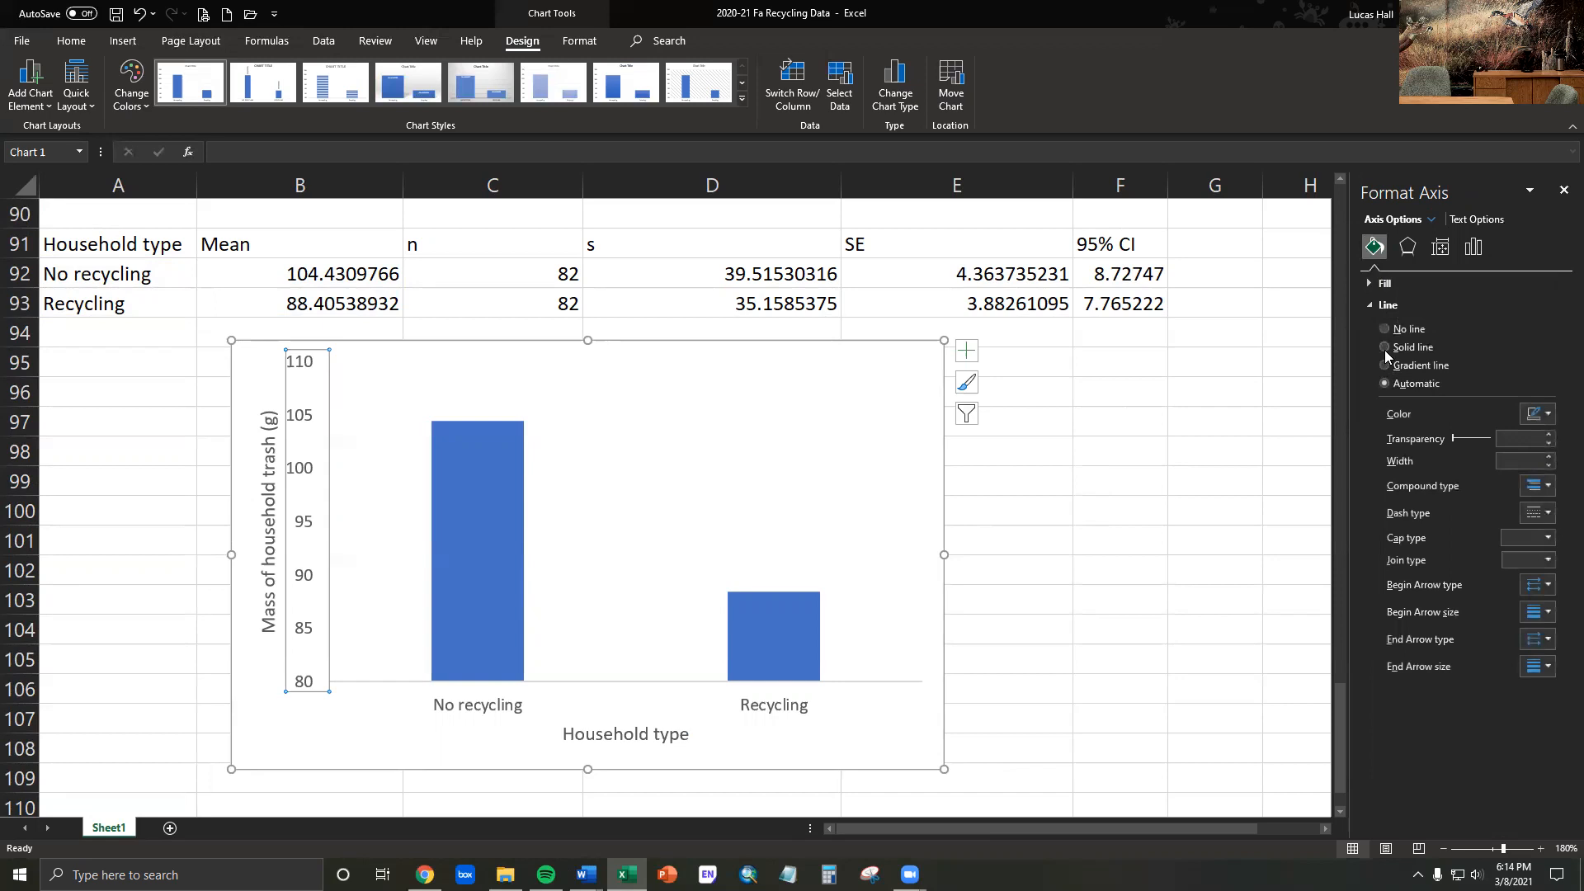
left_click(1384, 347)
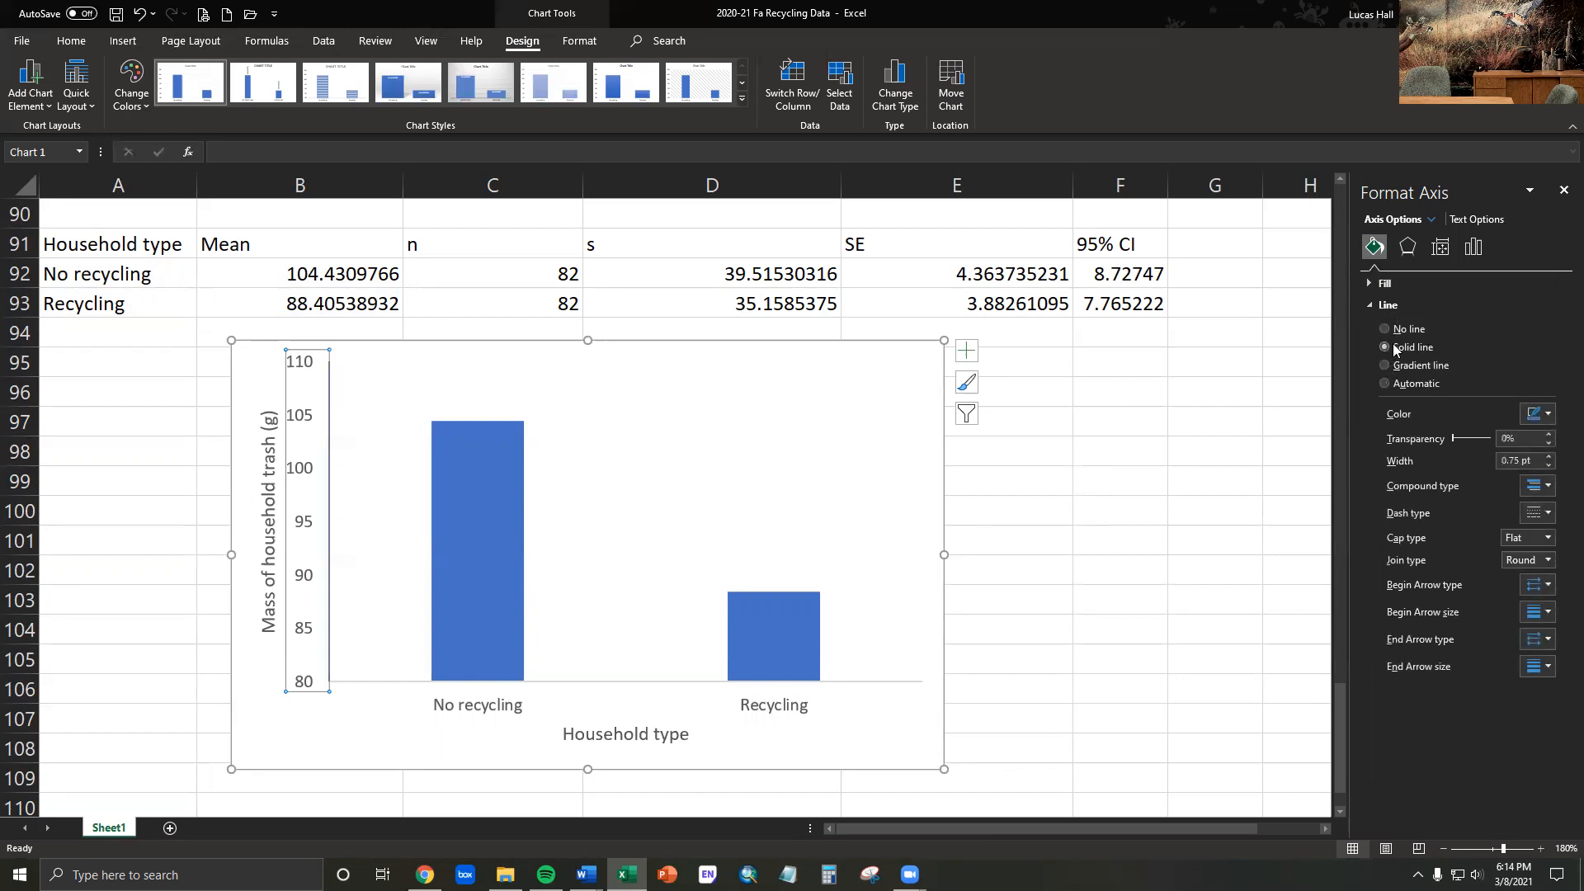
left_click(1539, 414)
left_click(1465, 455)
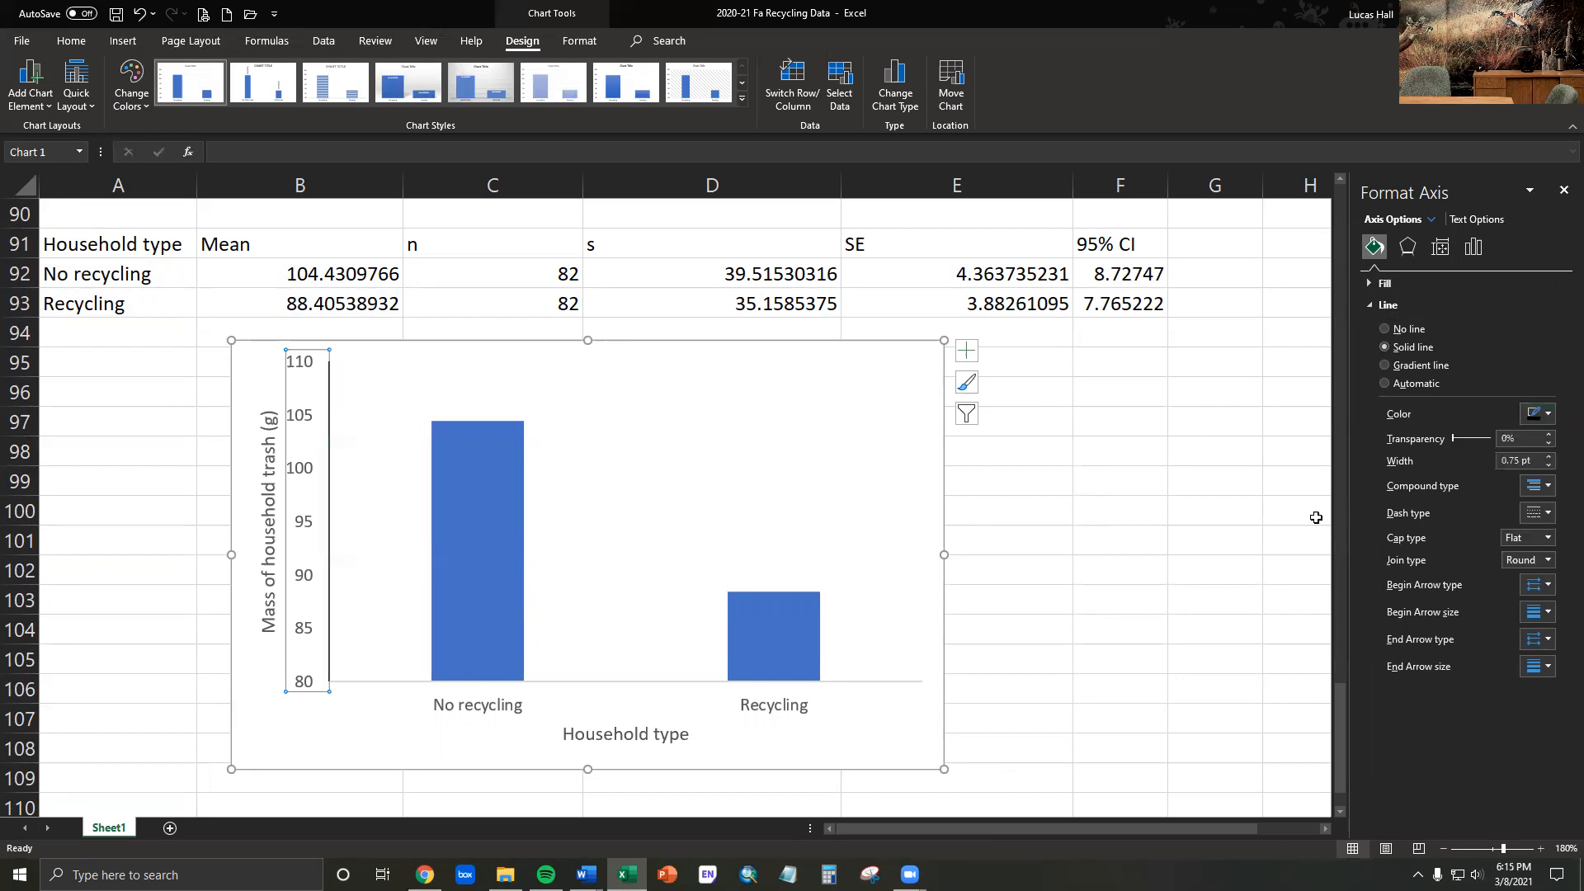
left_click(1122, 536)
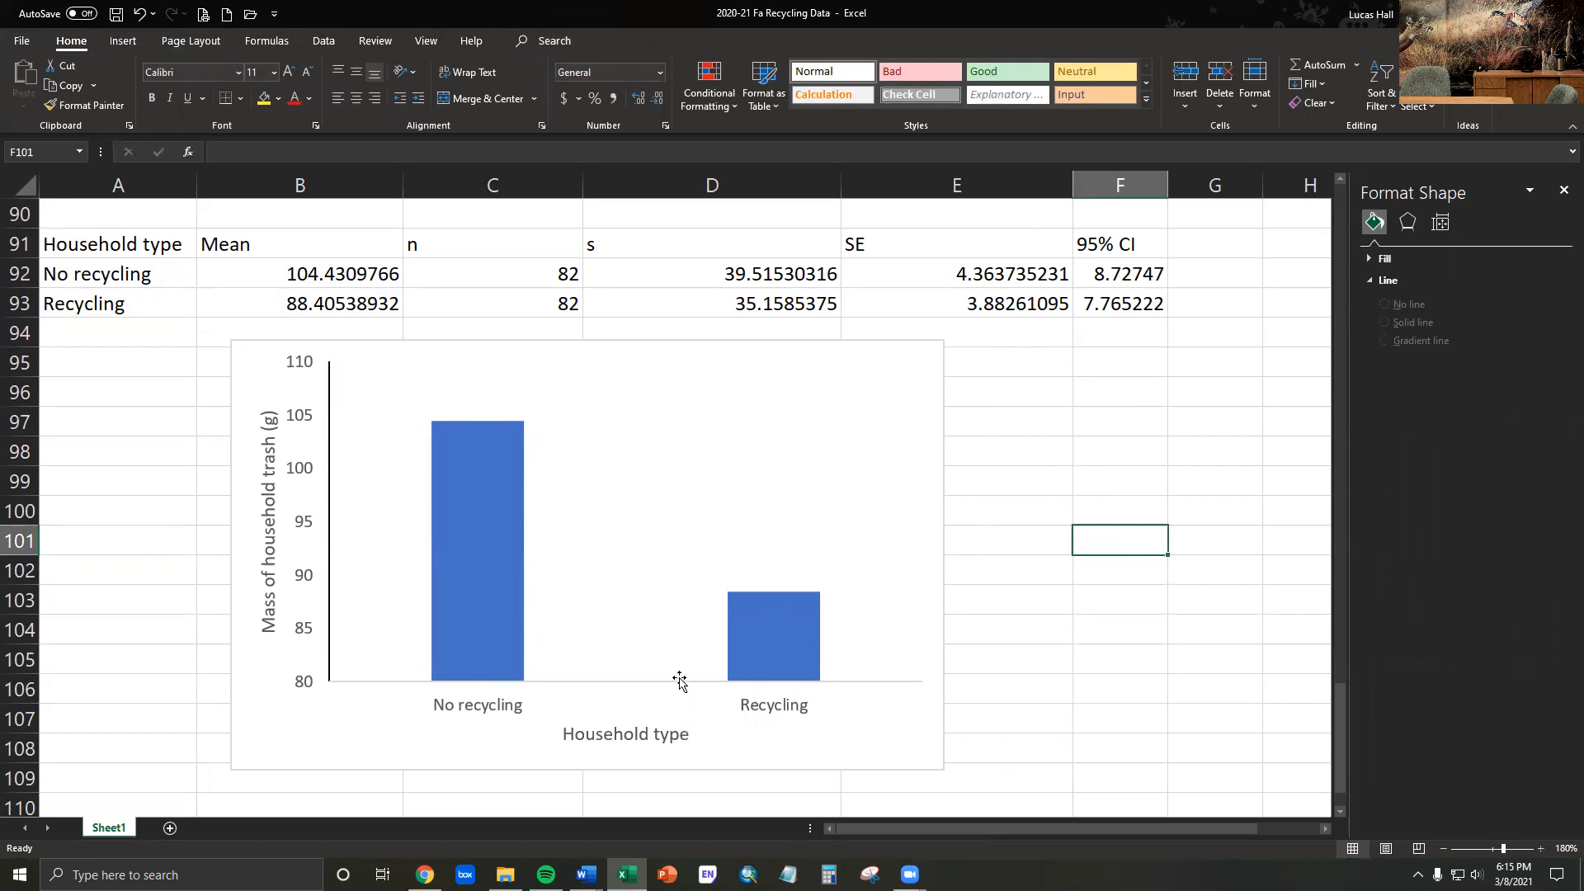
- Format the chart's horizontal axis with a solid black line to match the vertical axis
left_click(499, 709)
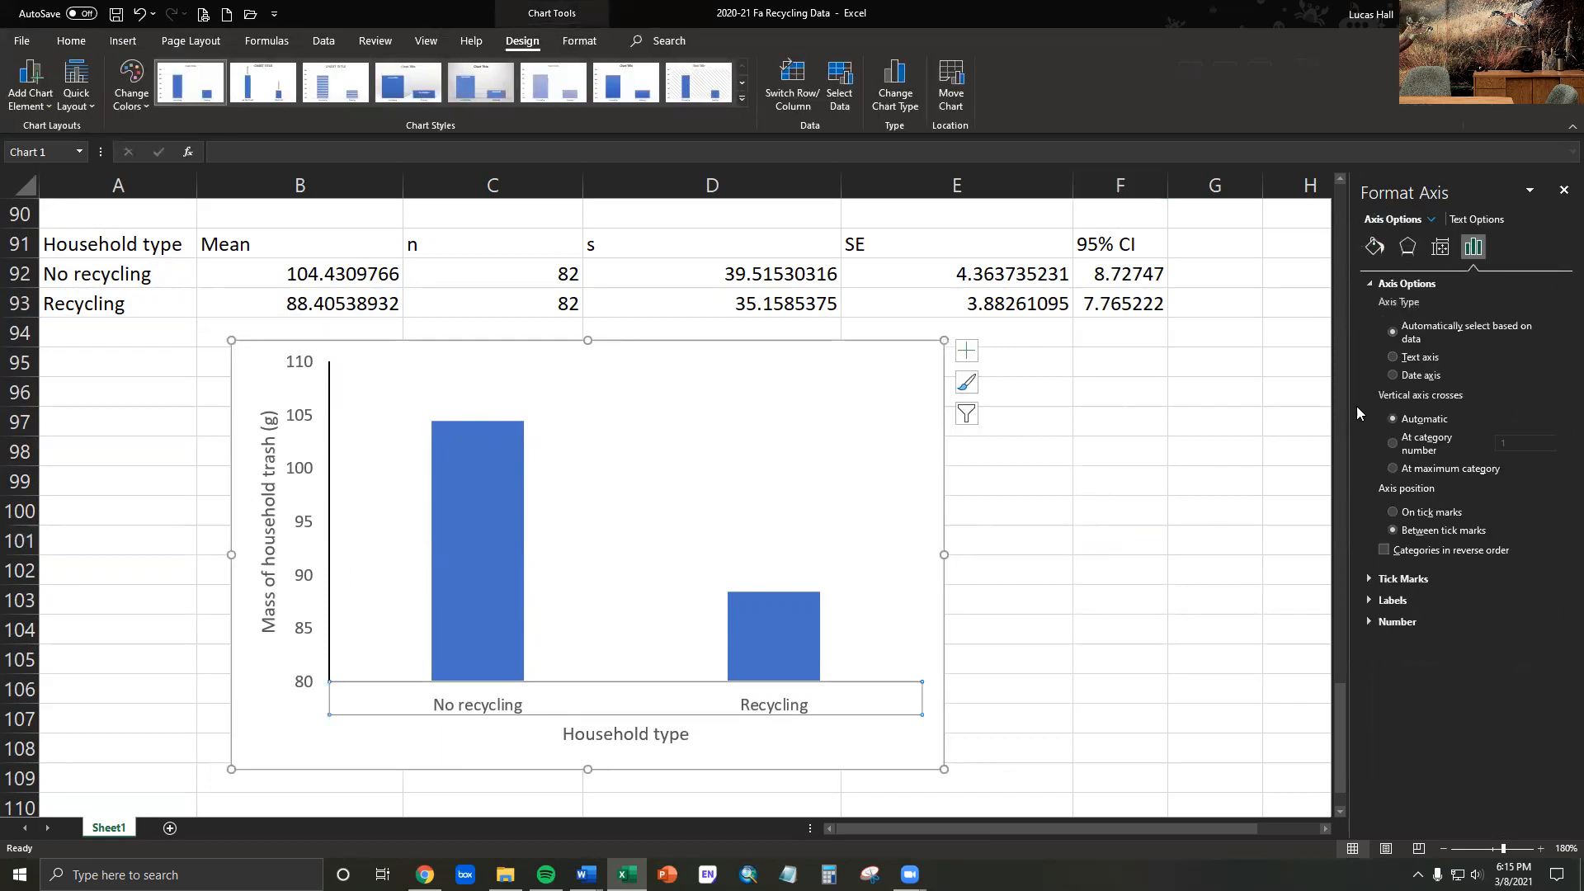
left_click(1375, 246)
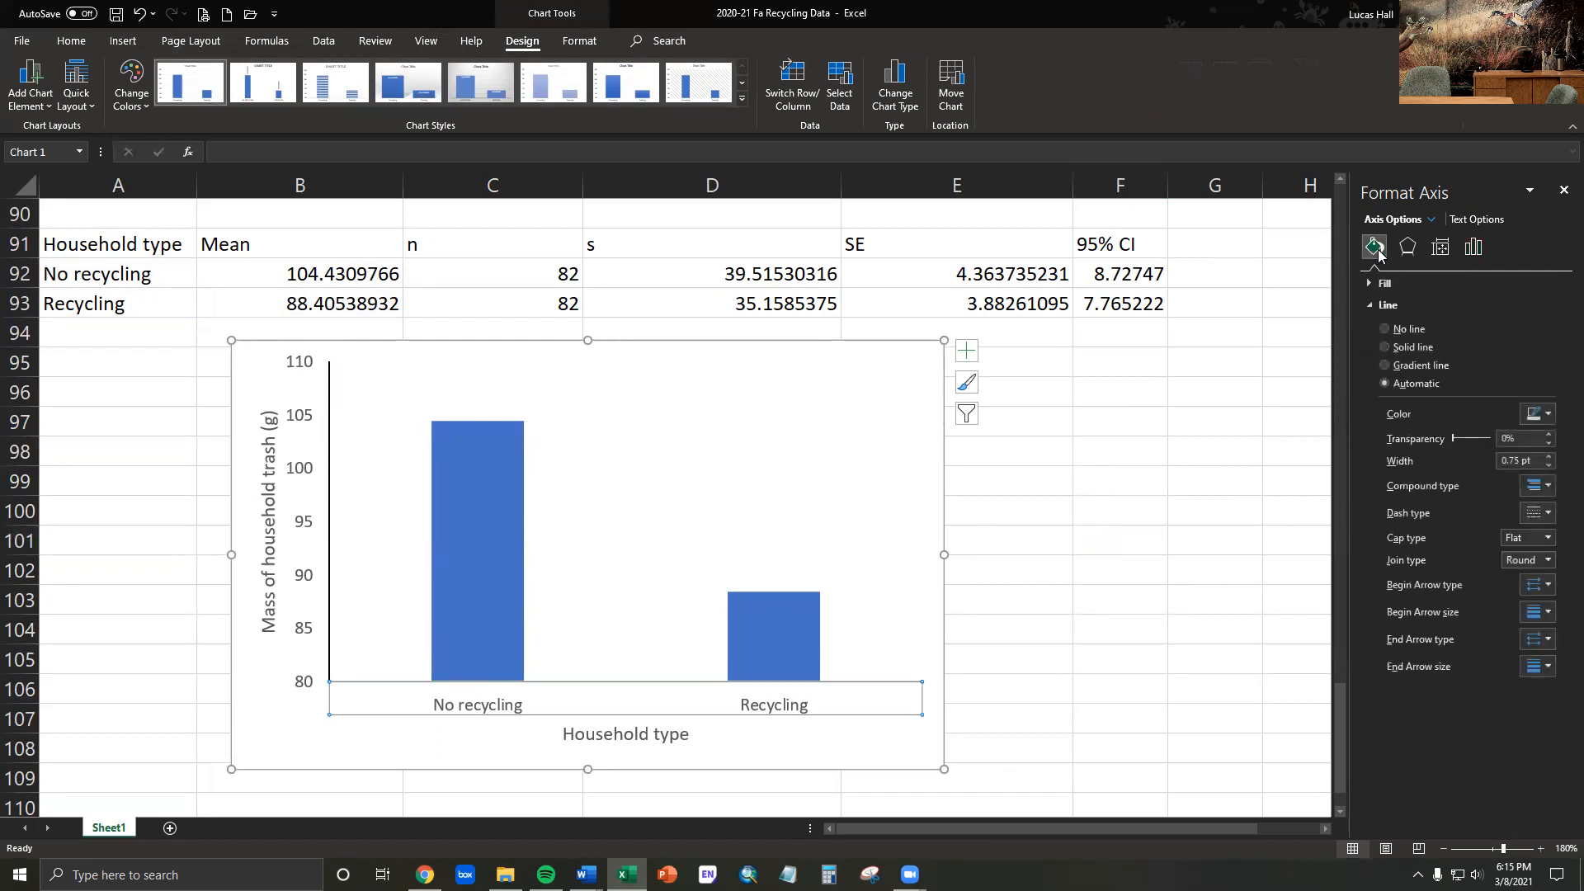
left_click(1383, 348)
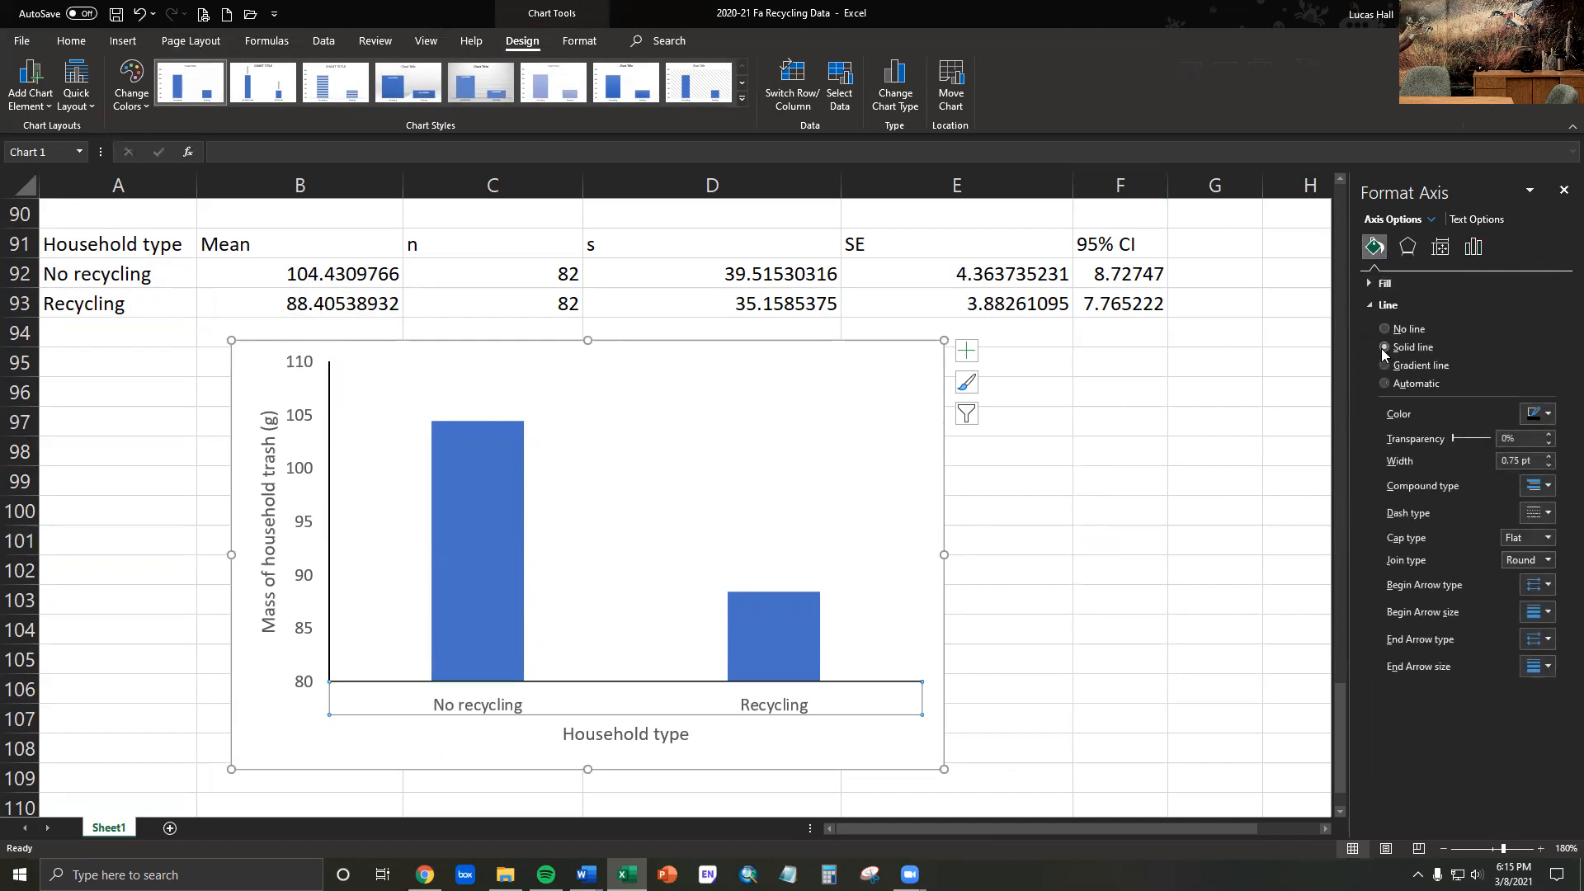
left_click(1114, 543)
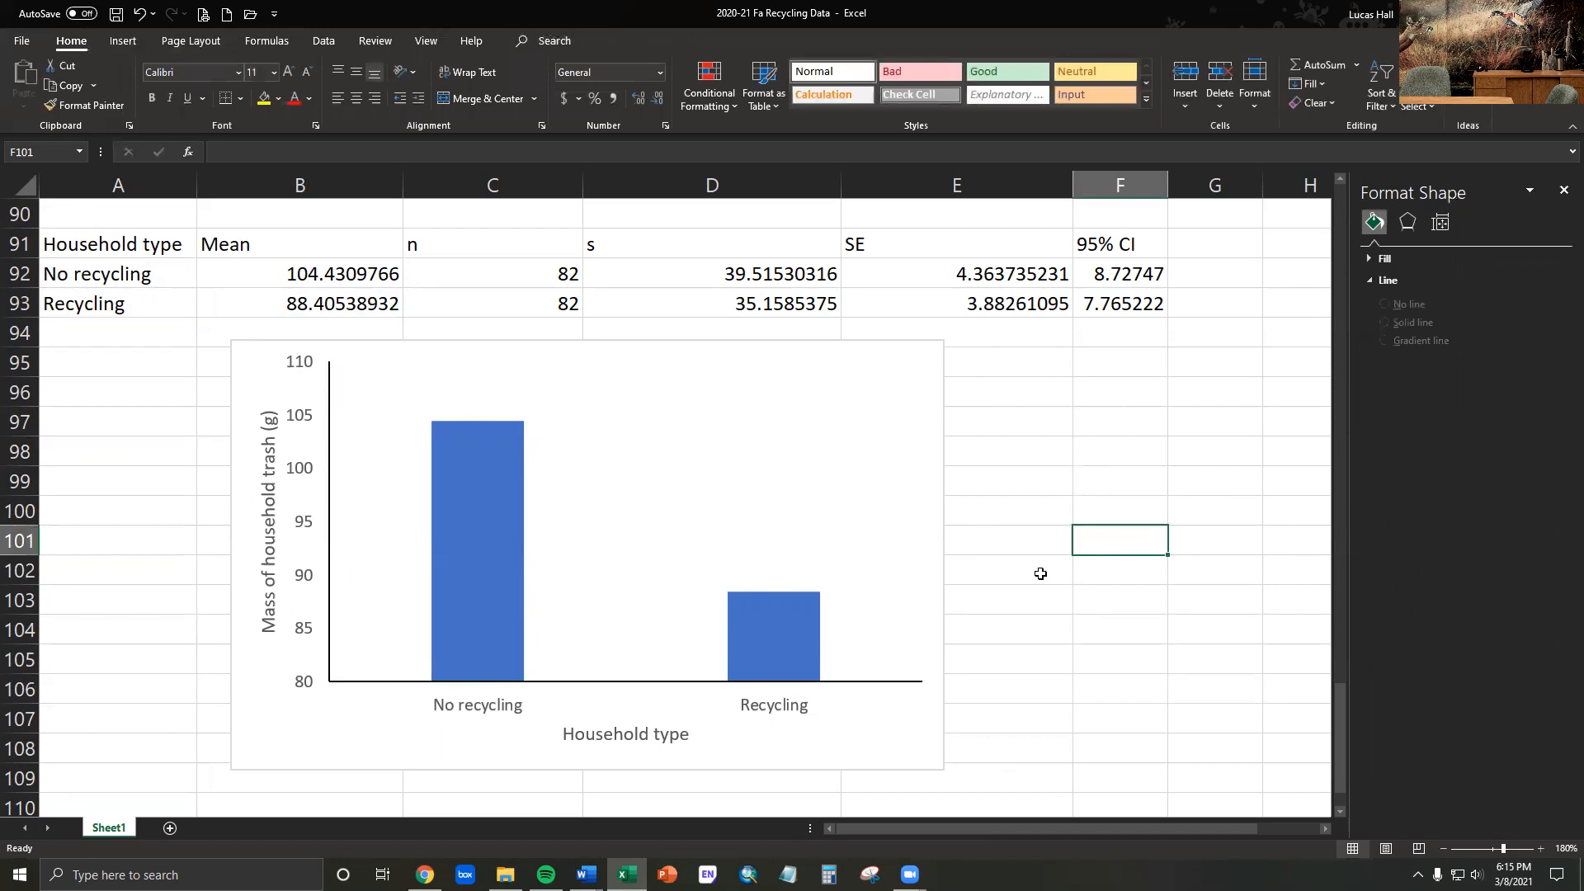
- Set all text in the household trash mass chart to black at font size 12
left_click(715, 342)
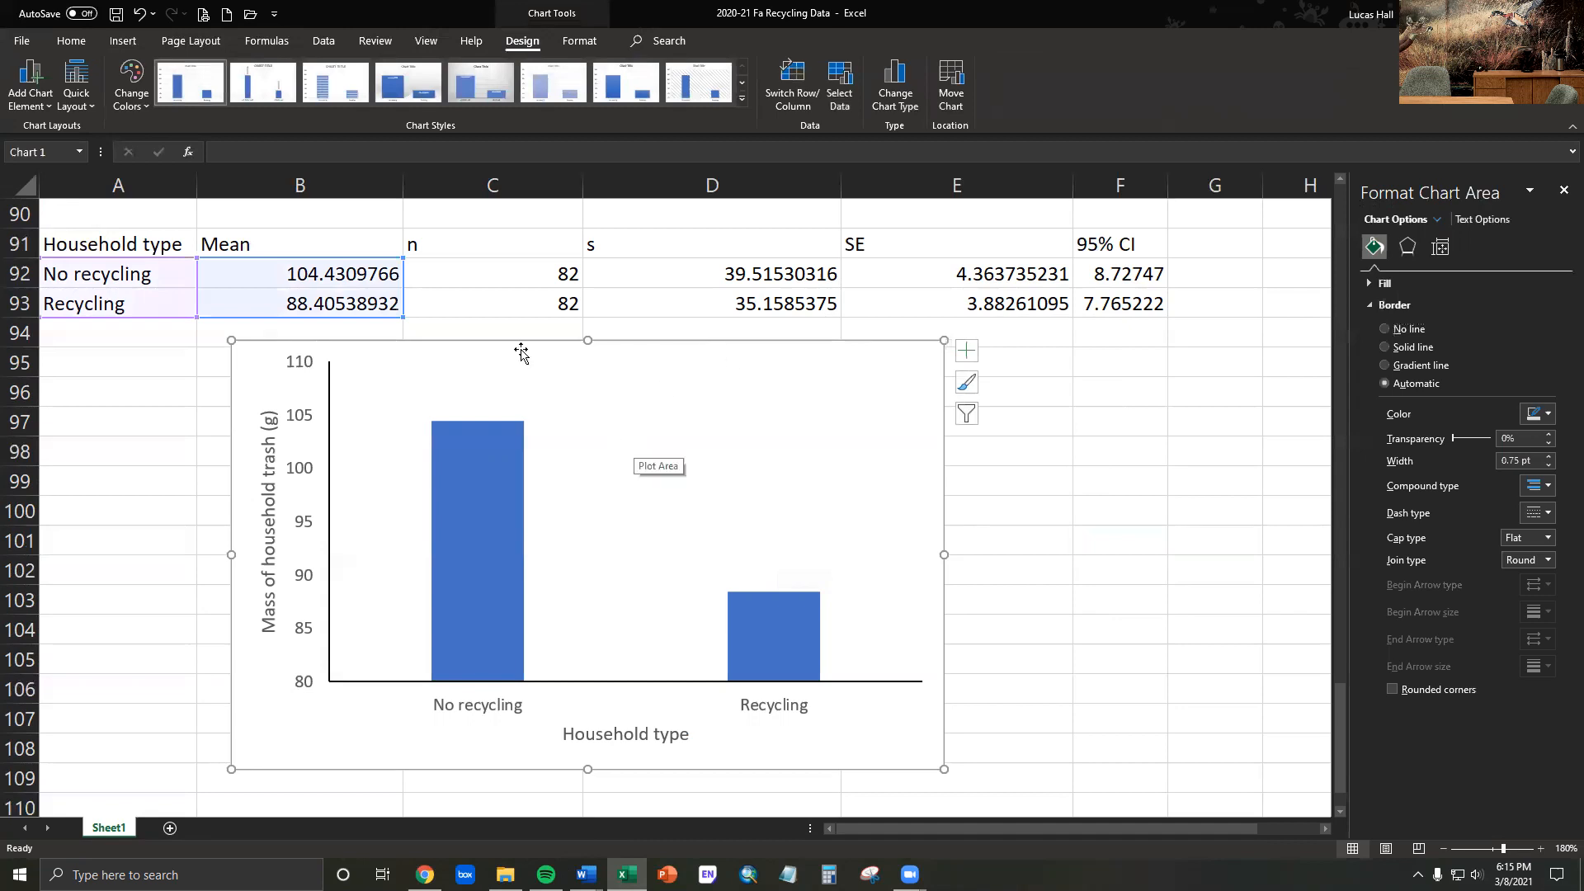
left_click(73, 43)
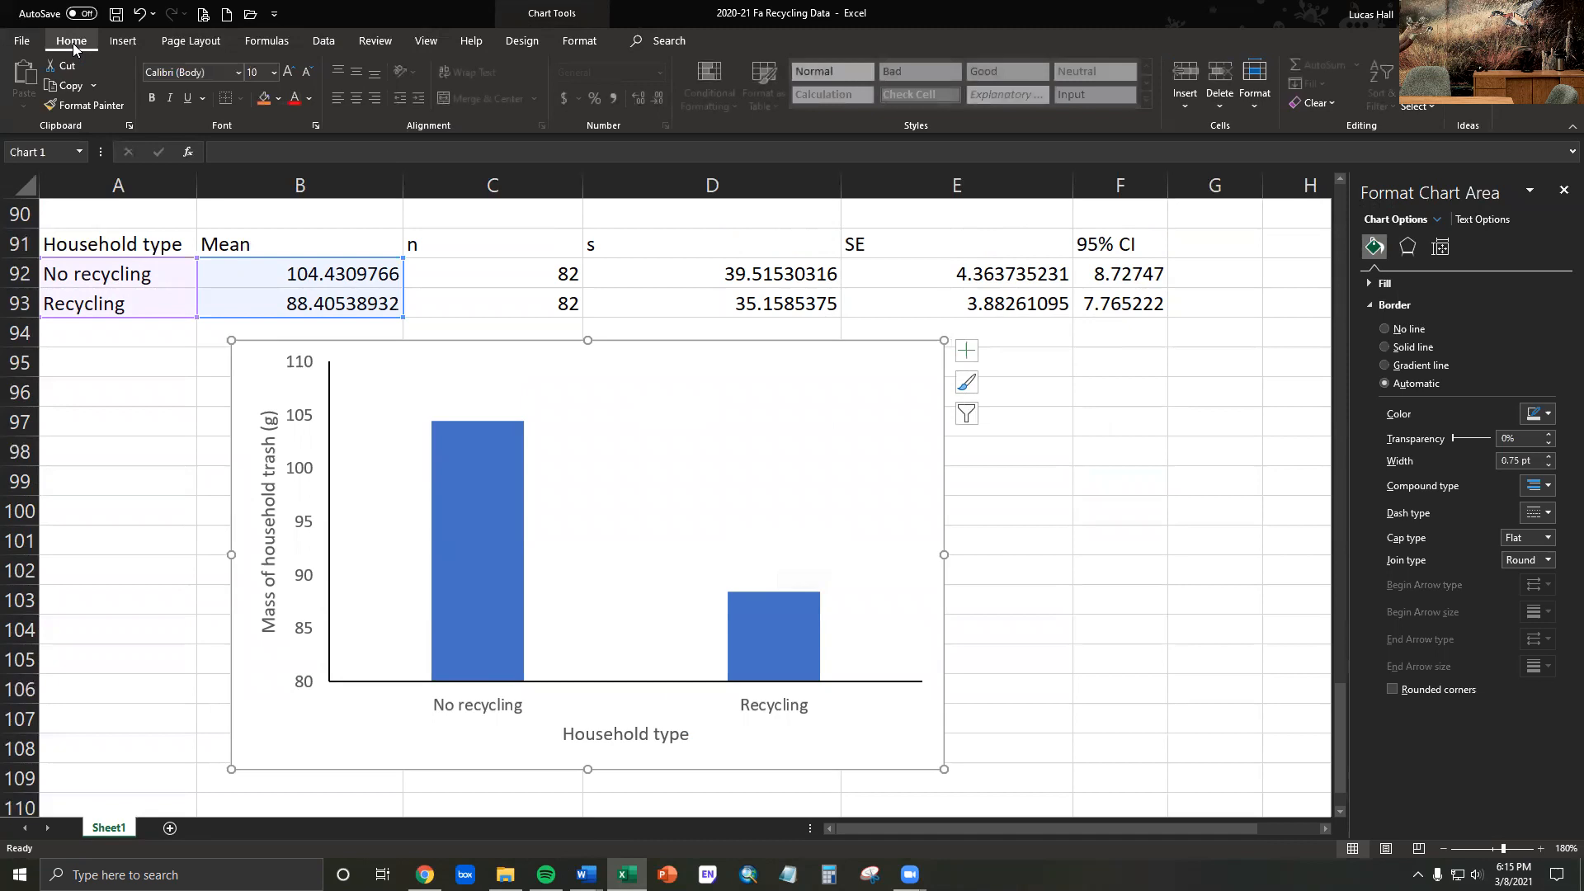
left_click(309, 100)
left_click(303, 121)
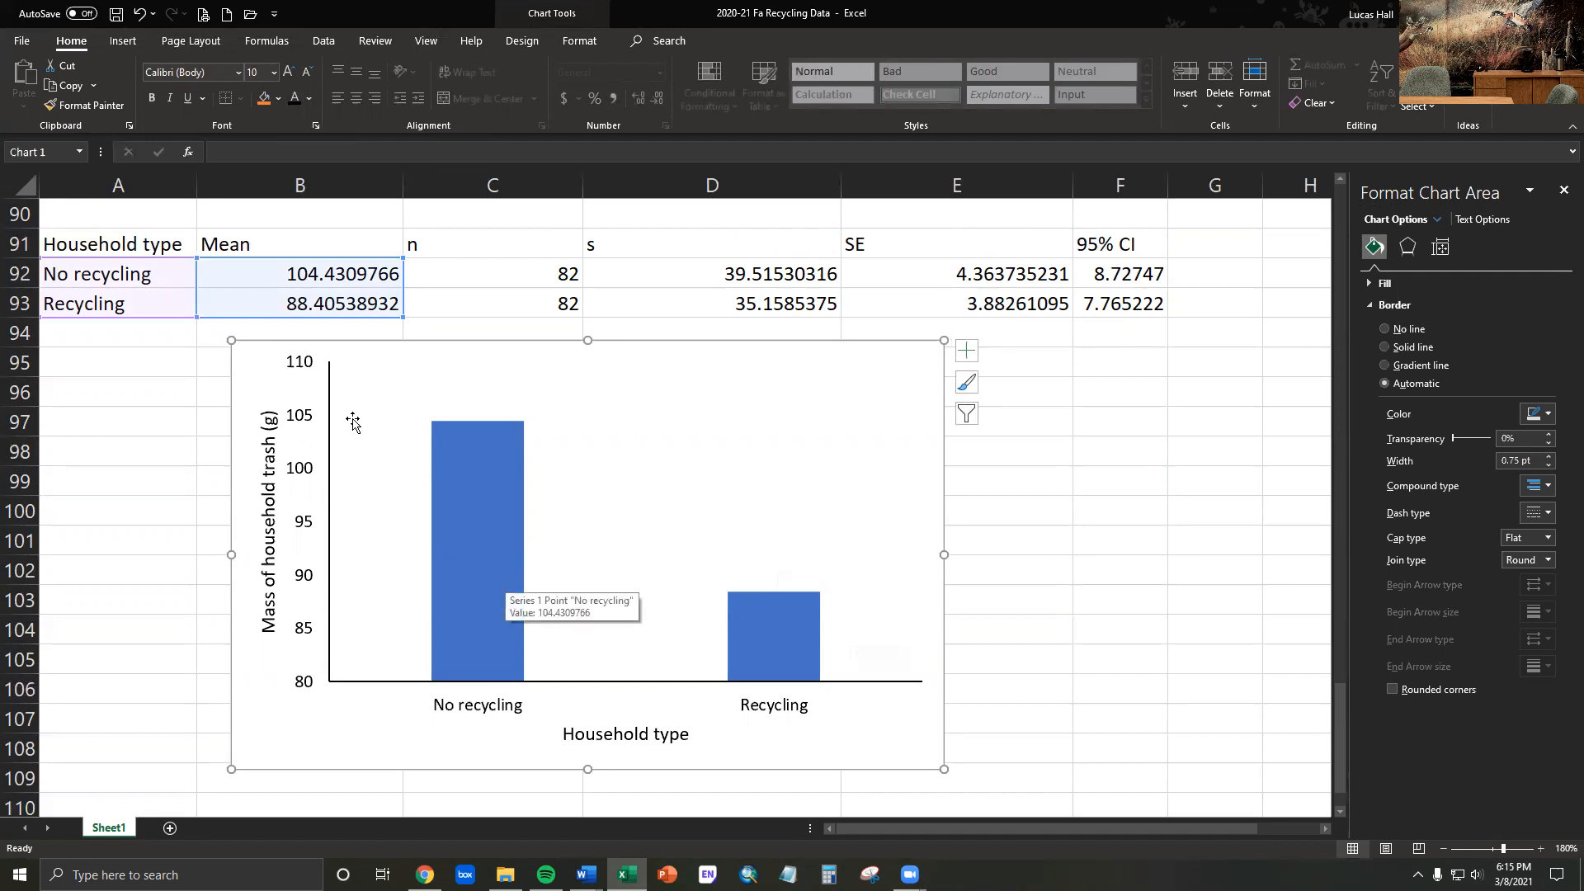
left_click(288, 73)
left_click(288, 73)
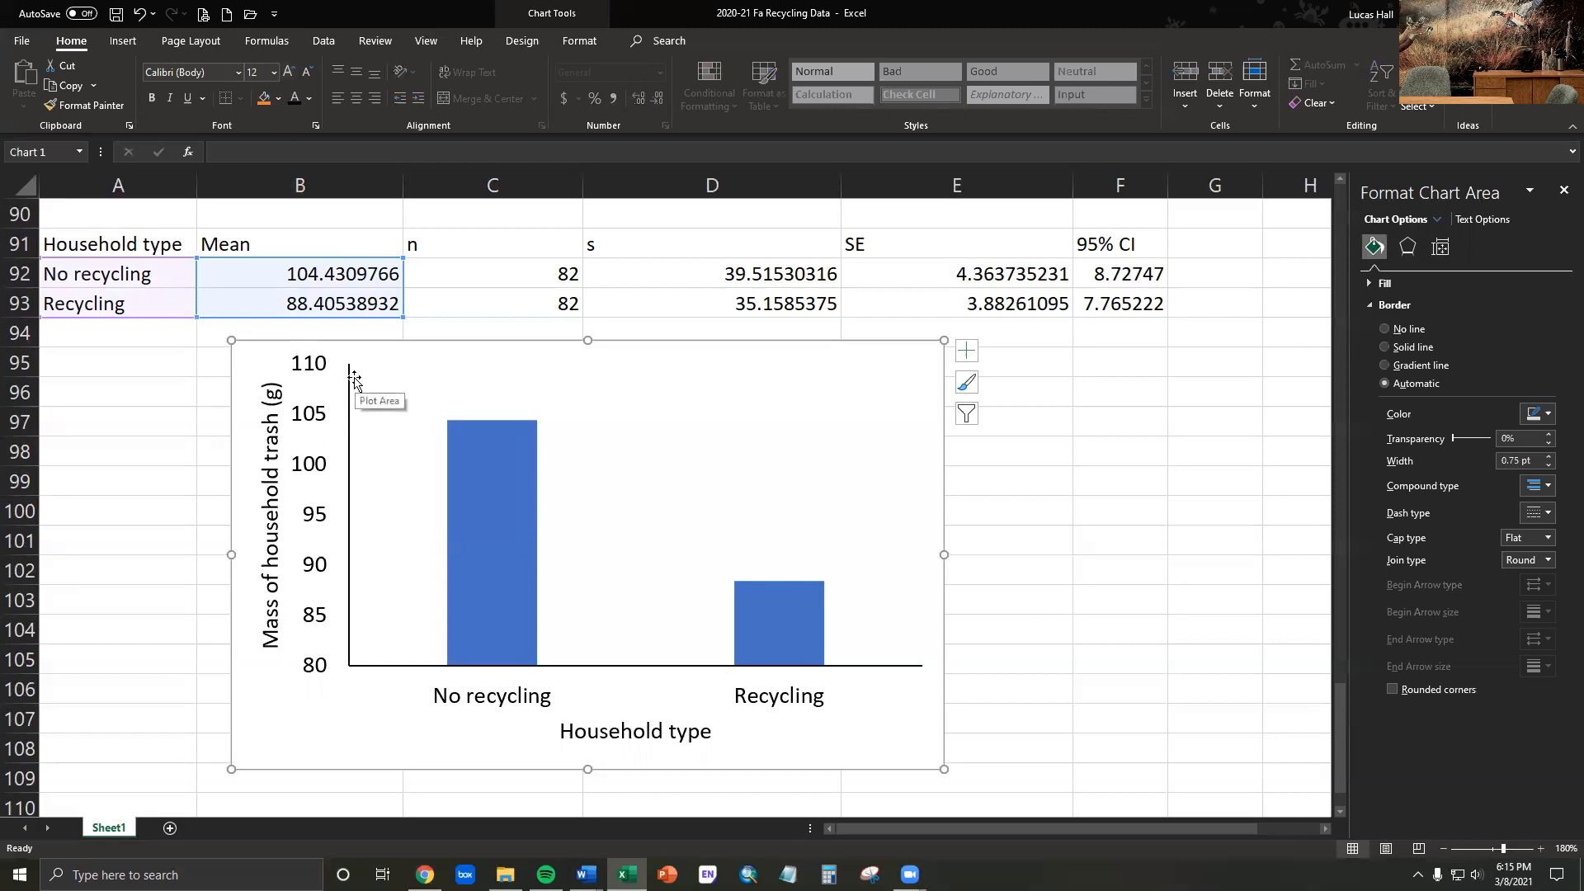
- Set the major tick marks of the chart's vertical axis to Outside
left_click(317, 367)
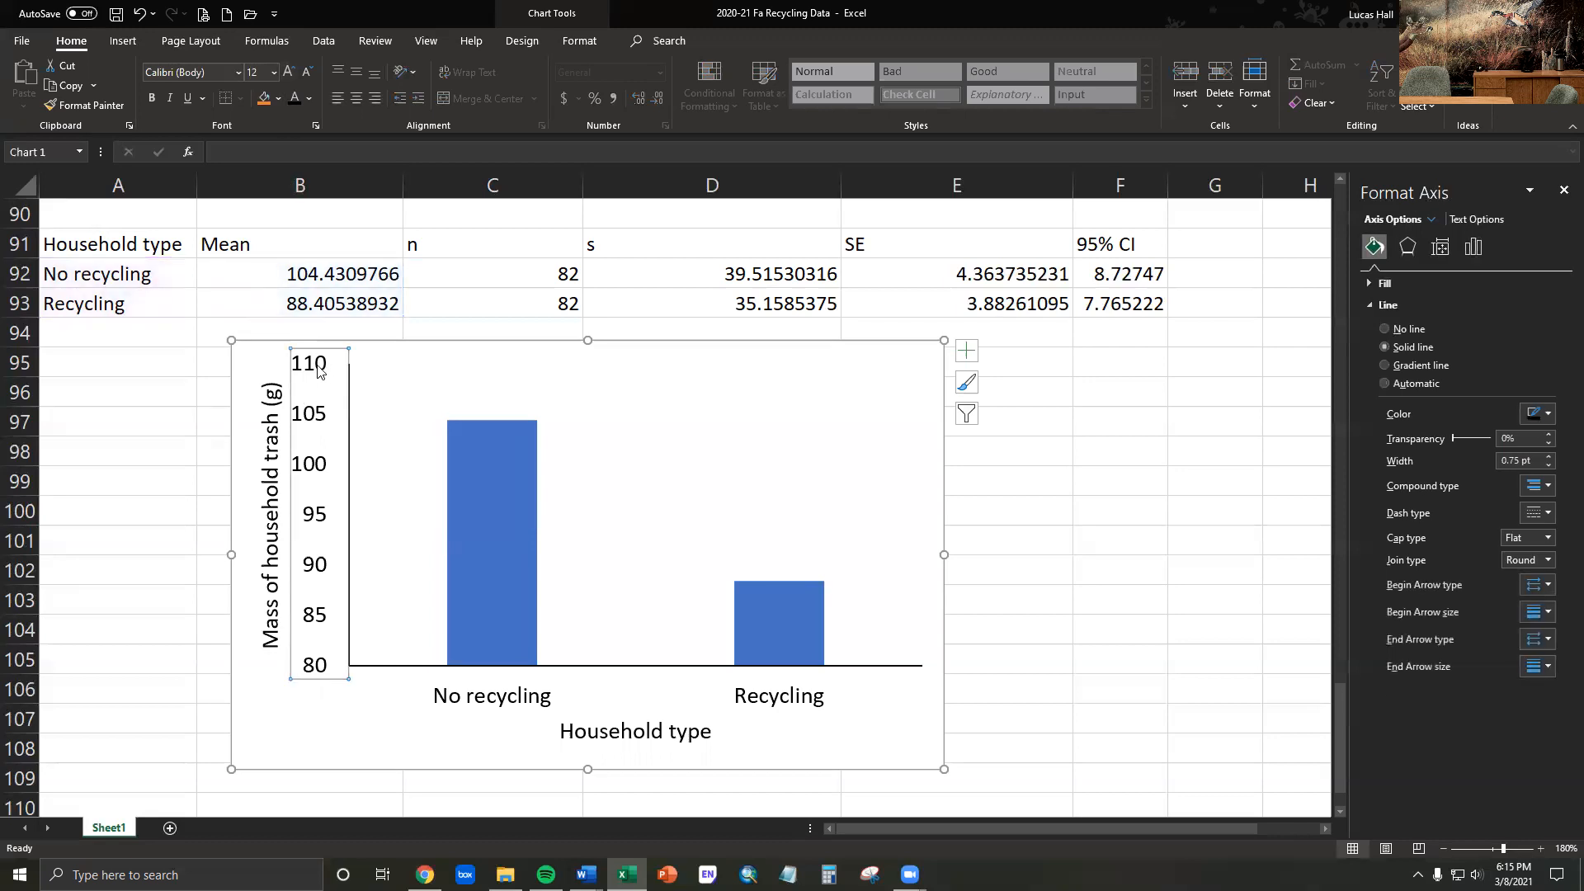
left_click(1473, 248)
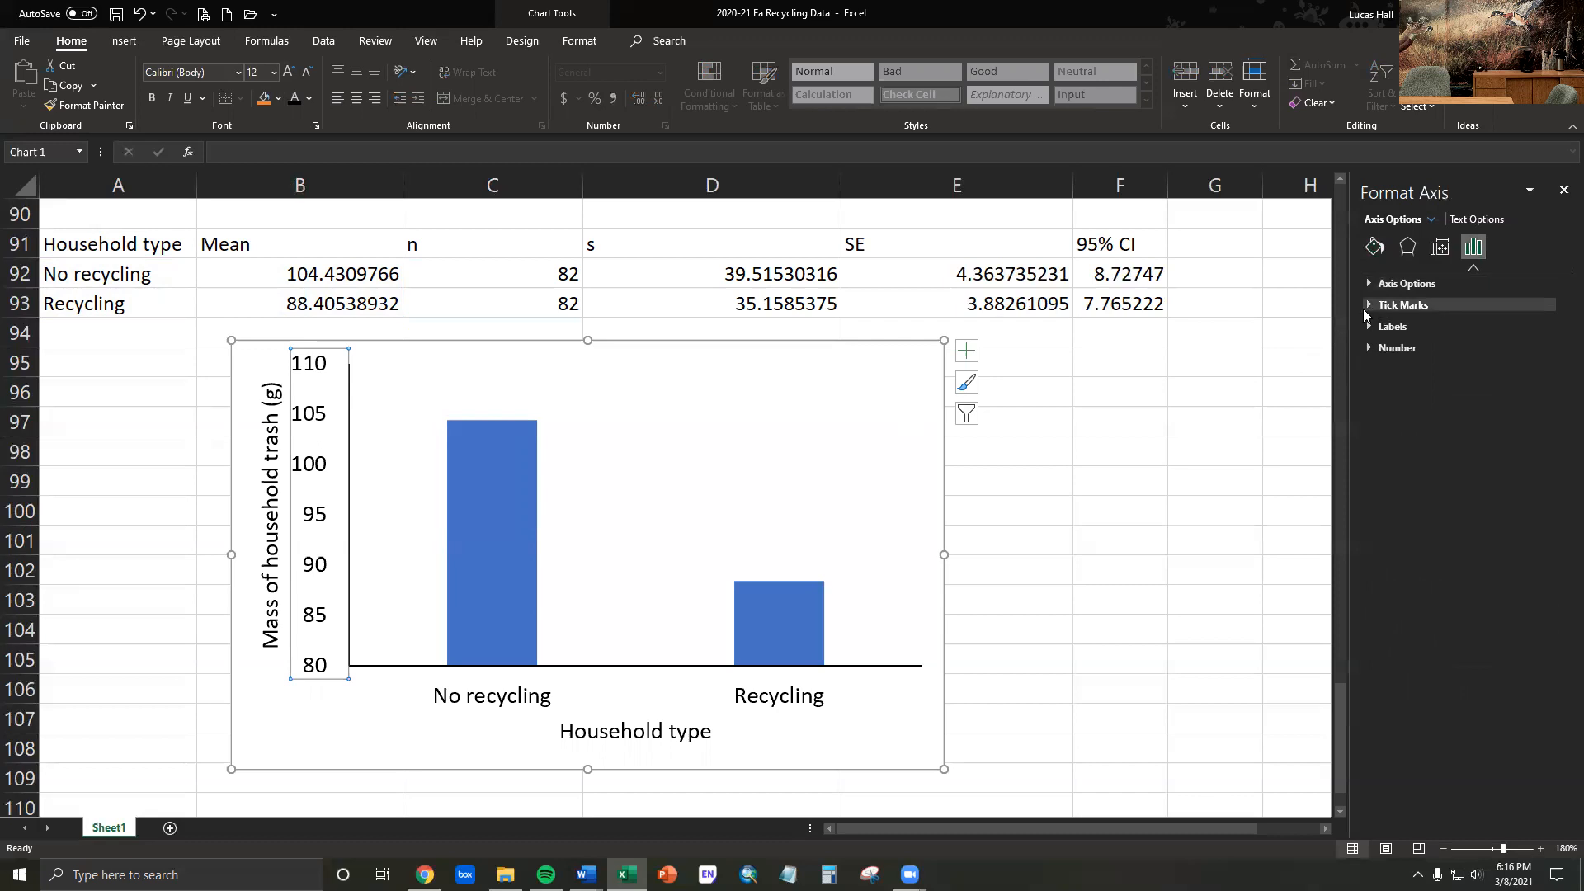
left_click(1368, 305)
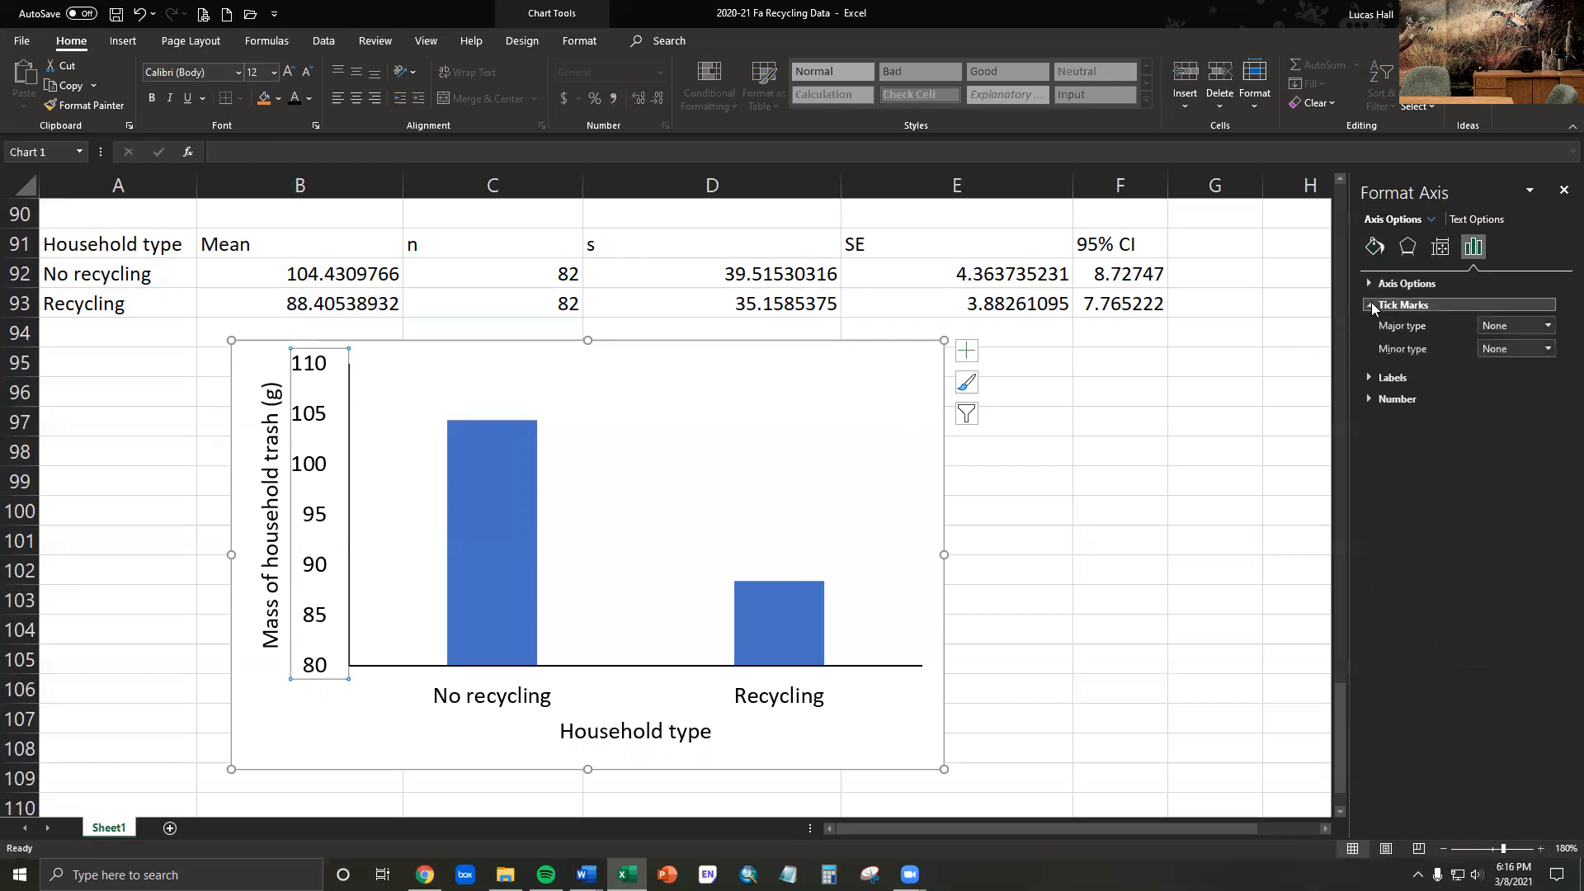
left_click(1545, 327)
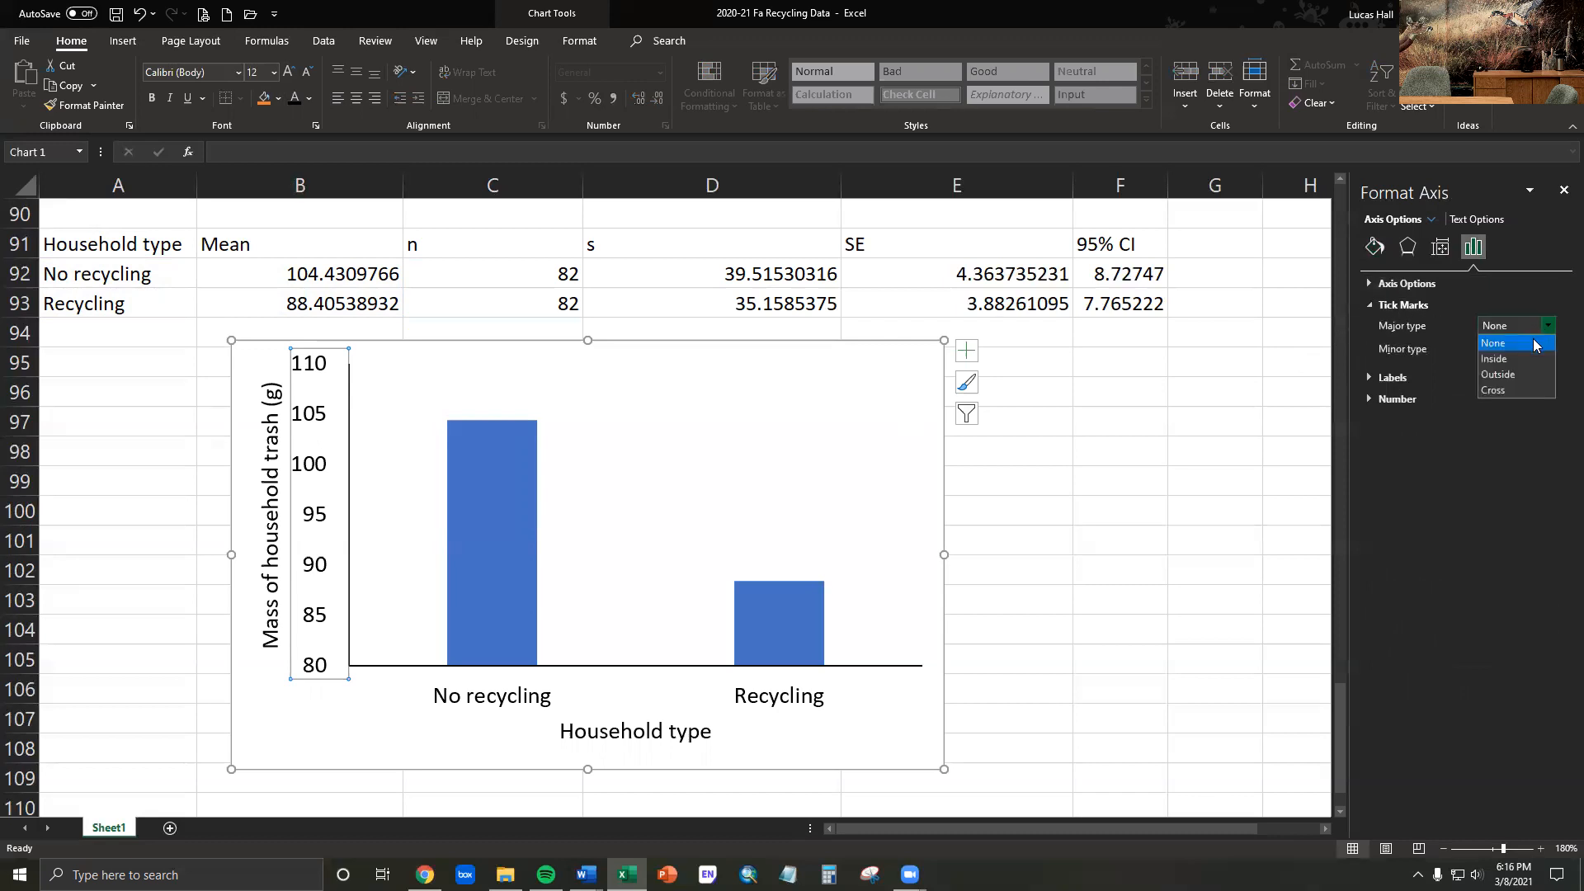
left_click(1515, 373)
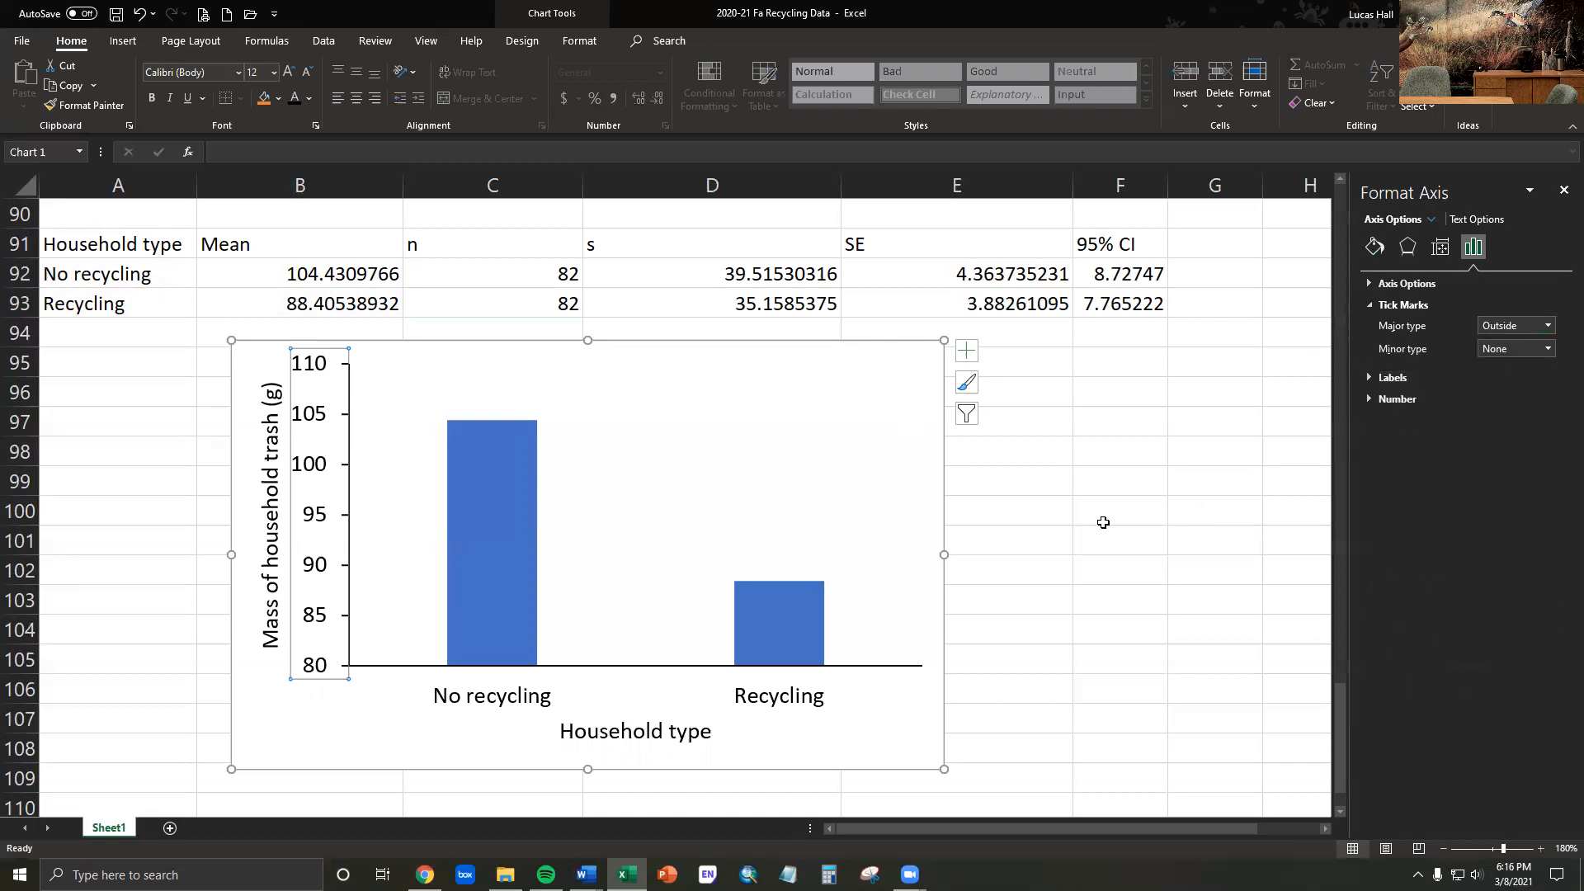
- Set the minor tick marks of the chart's horizontal axis to Outside
left_click(771, 703)
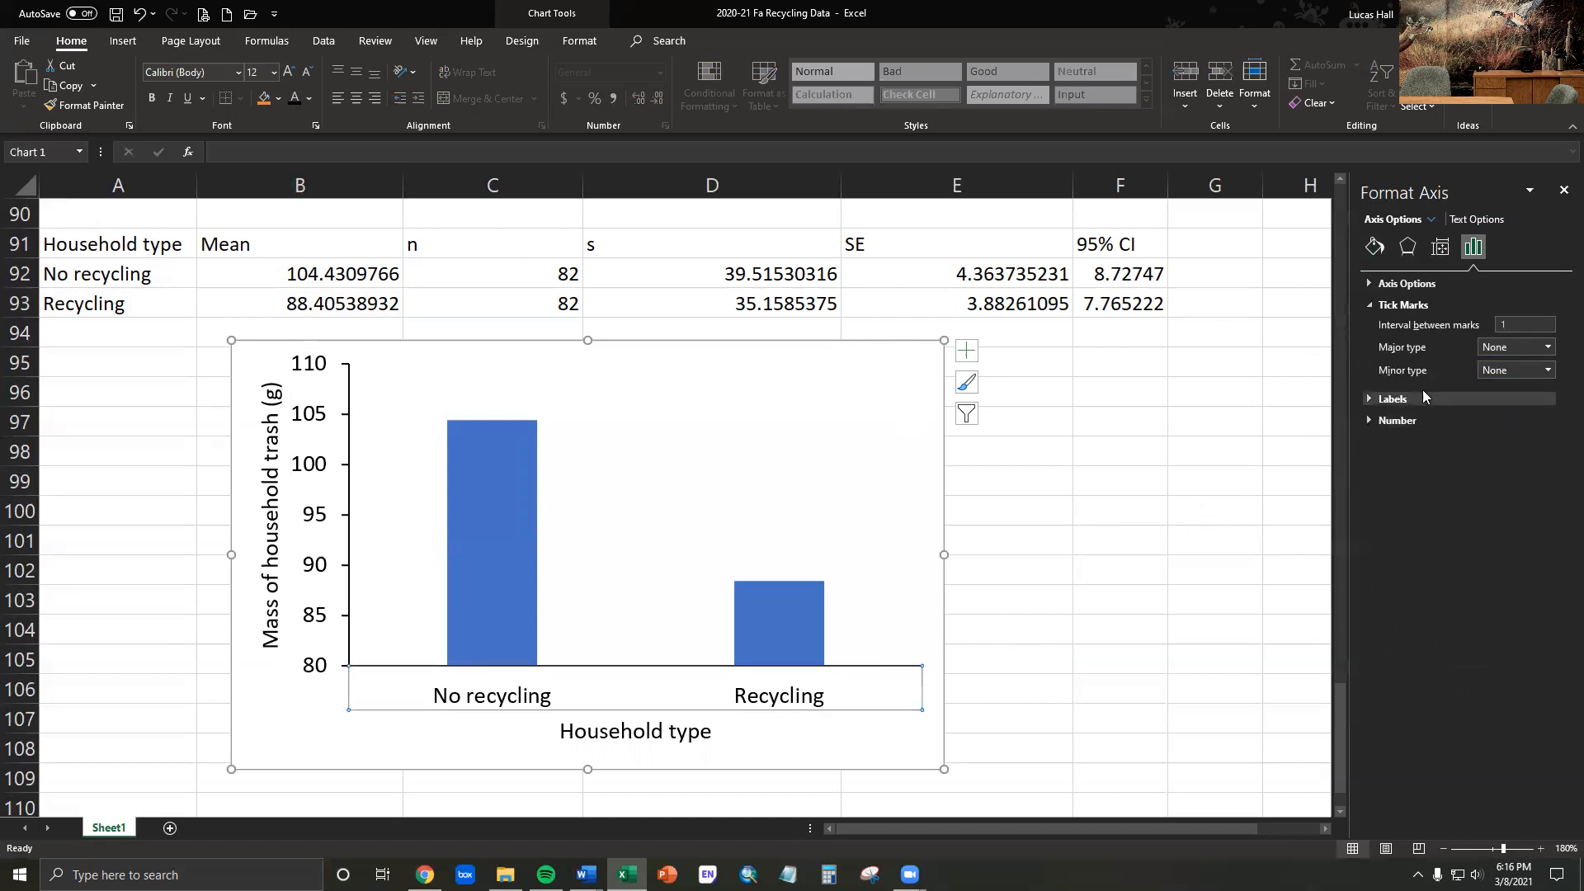
left_click(1550, 374)
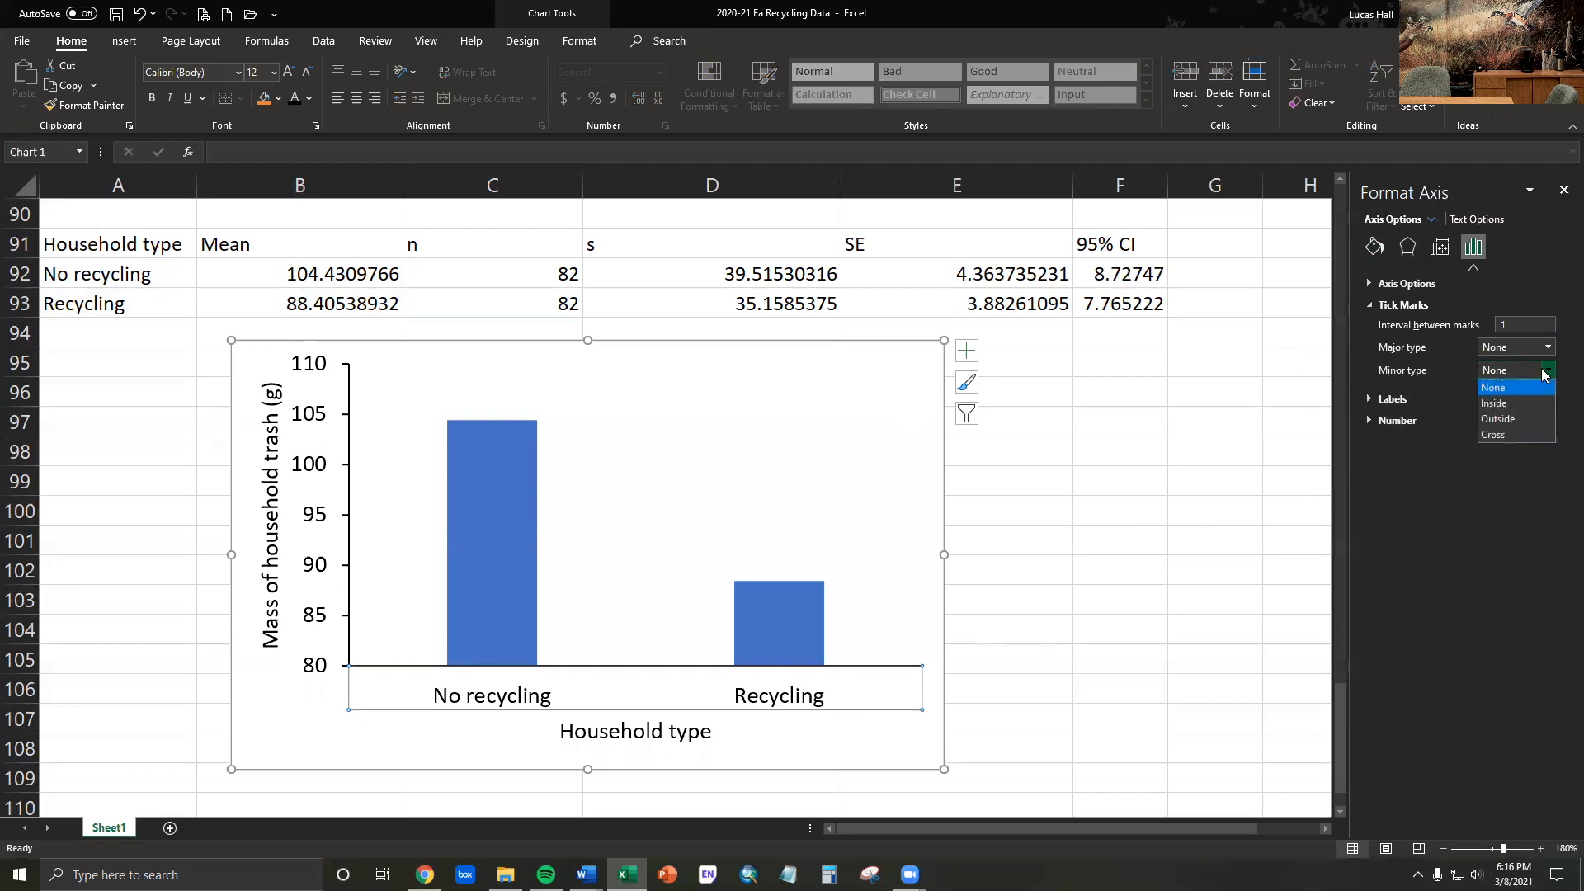
left_click(1502, 420)
left_click(1063, 516)
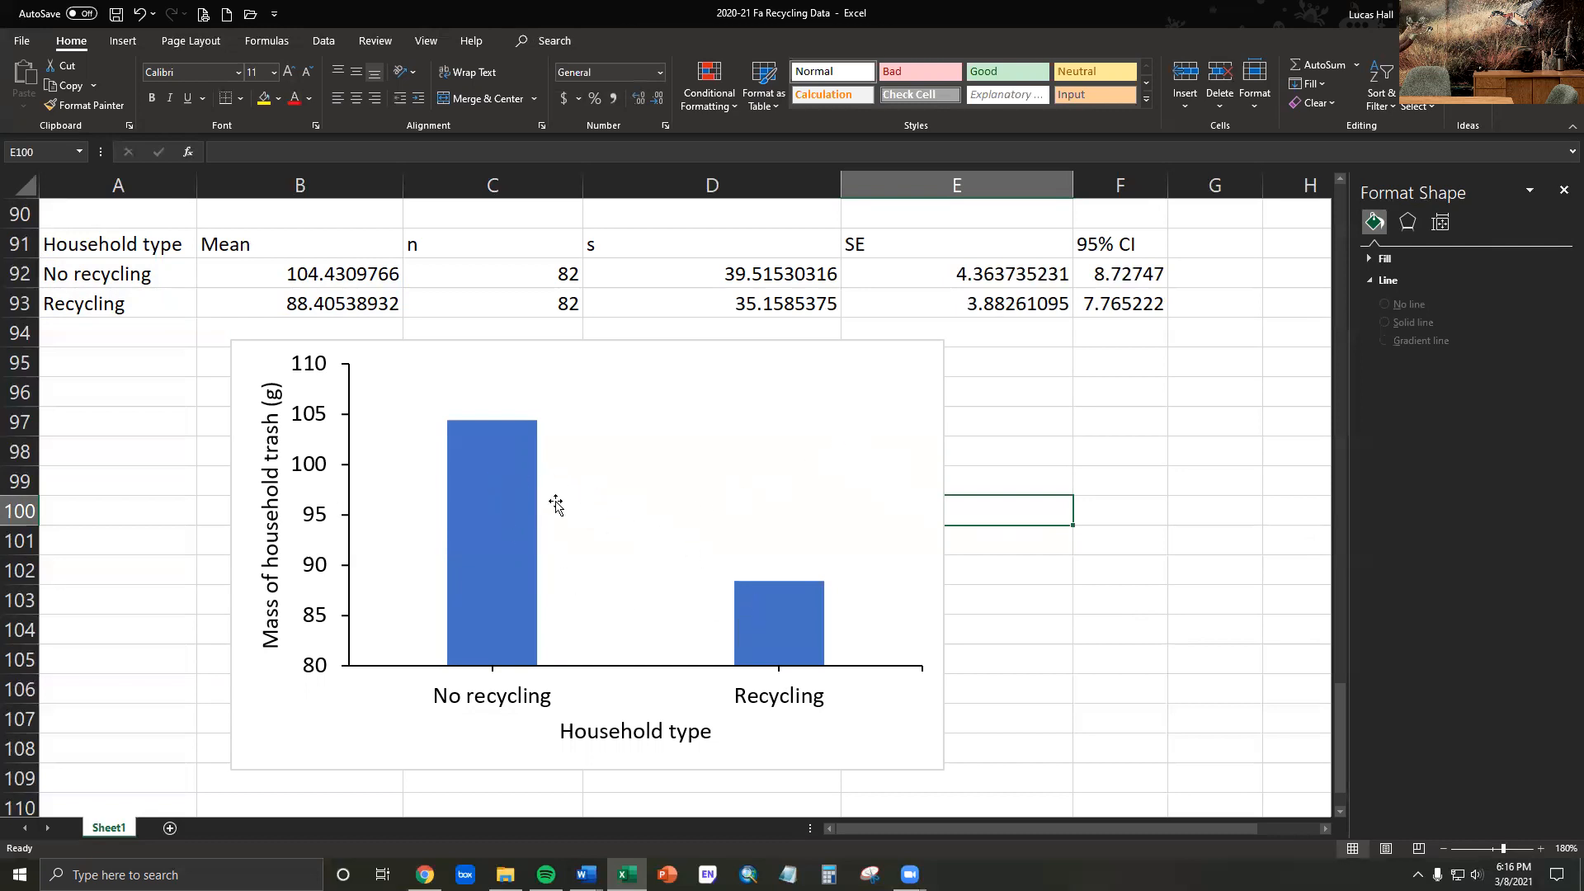
- Fill the chart's columns with solid dark grey and set their border to No line
left_click(497, 467)
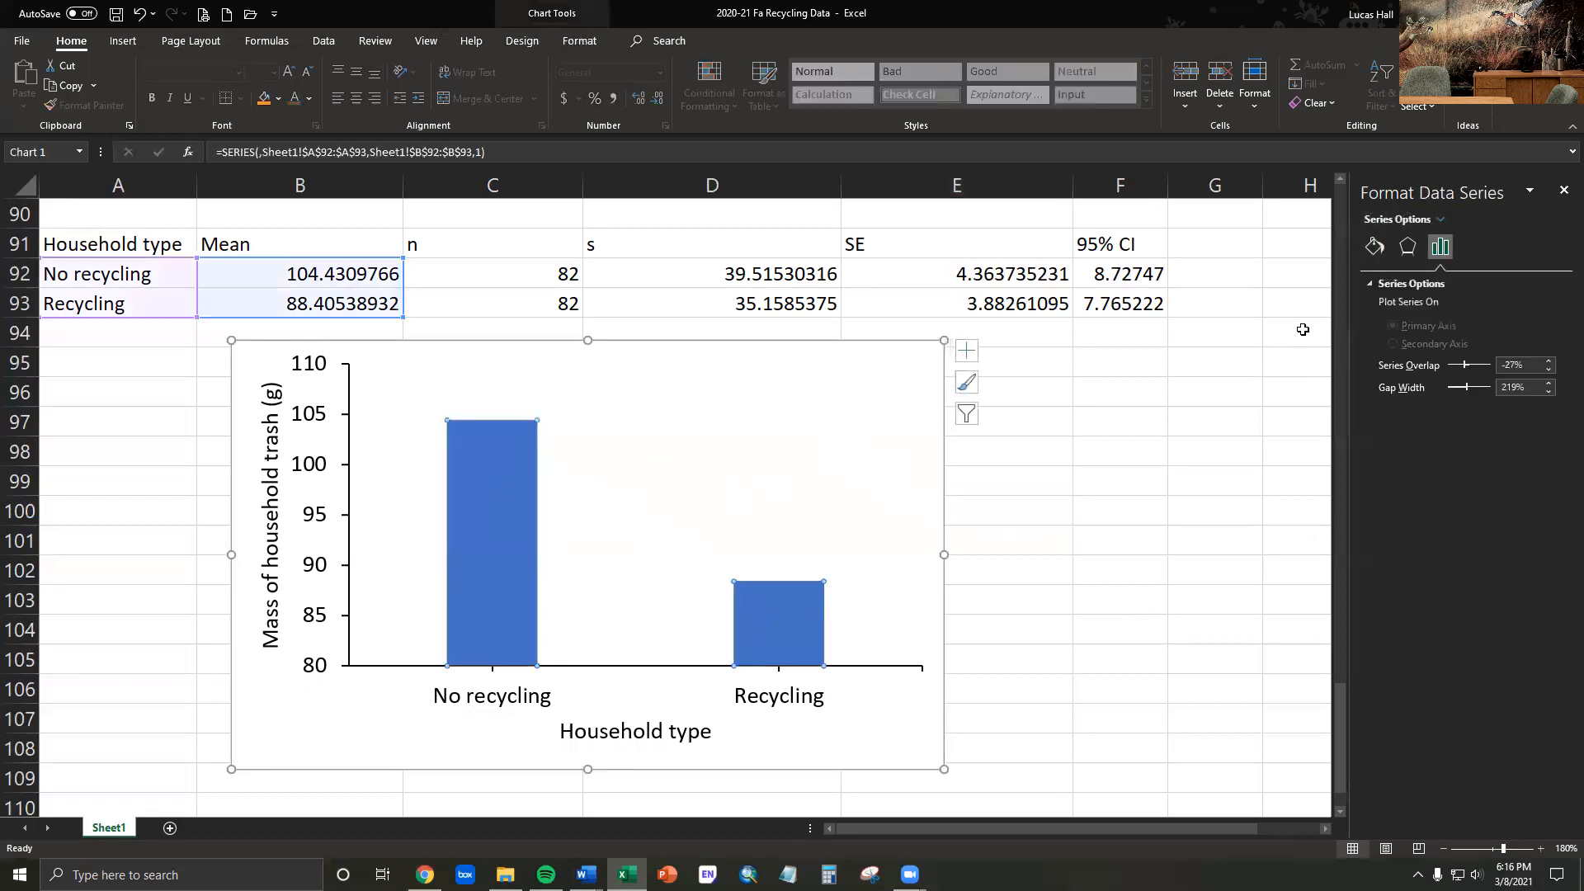
left_click(1373, 247)
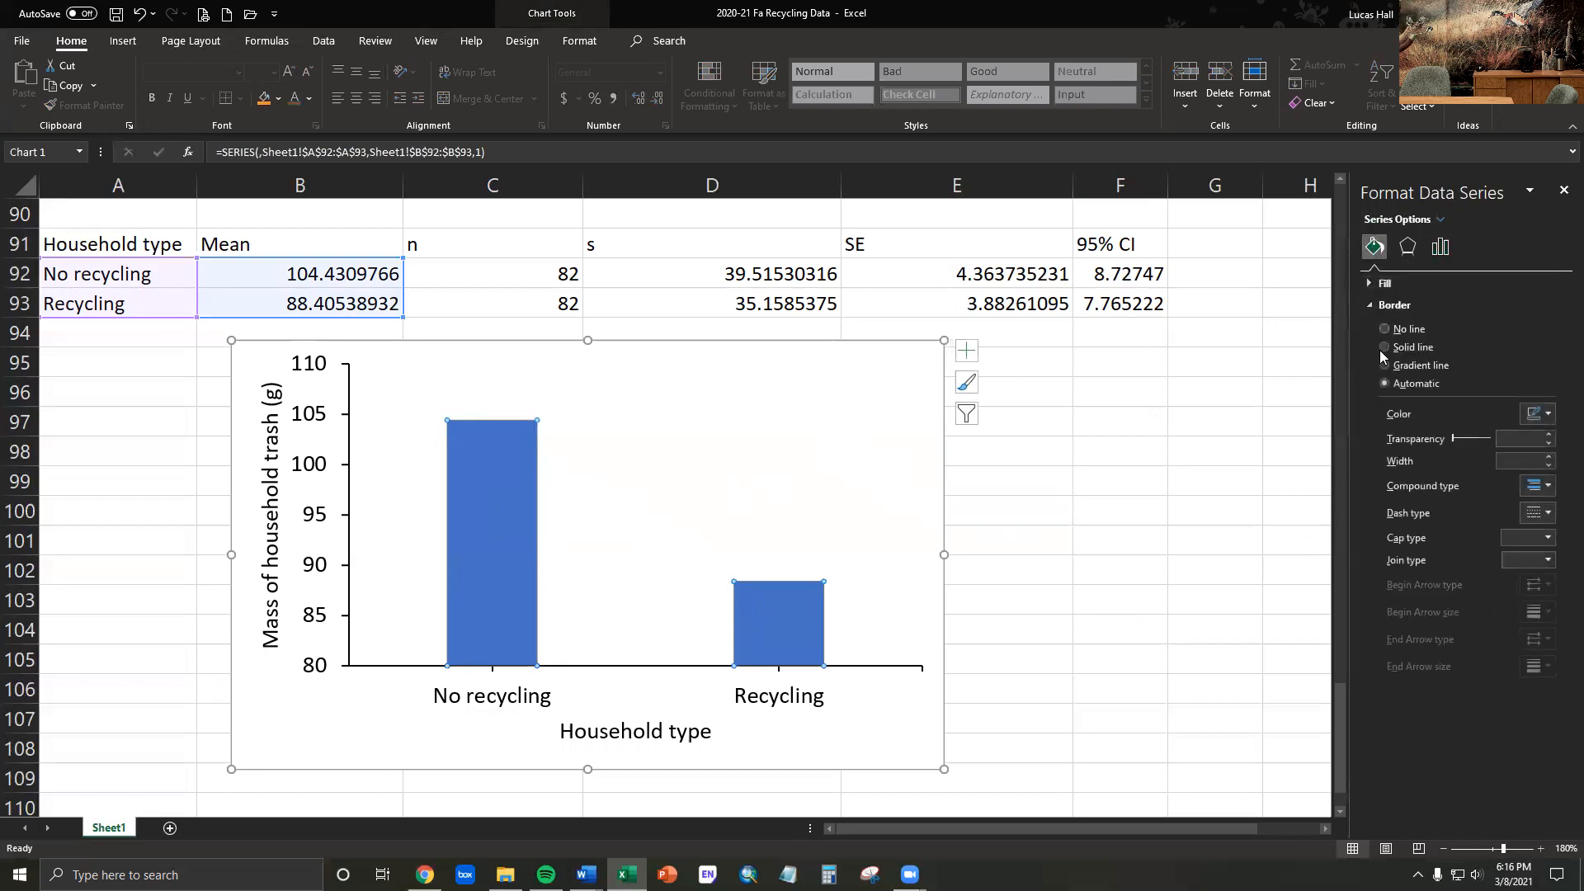
left_click(1377, 282)
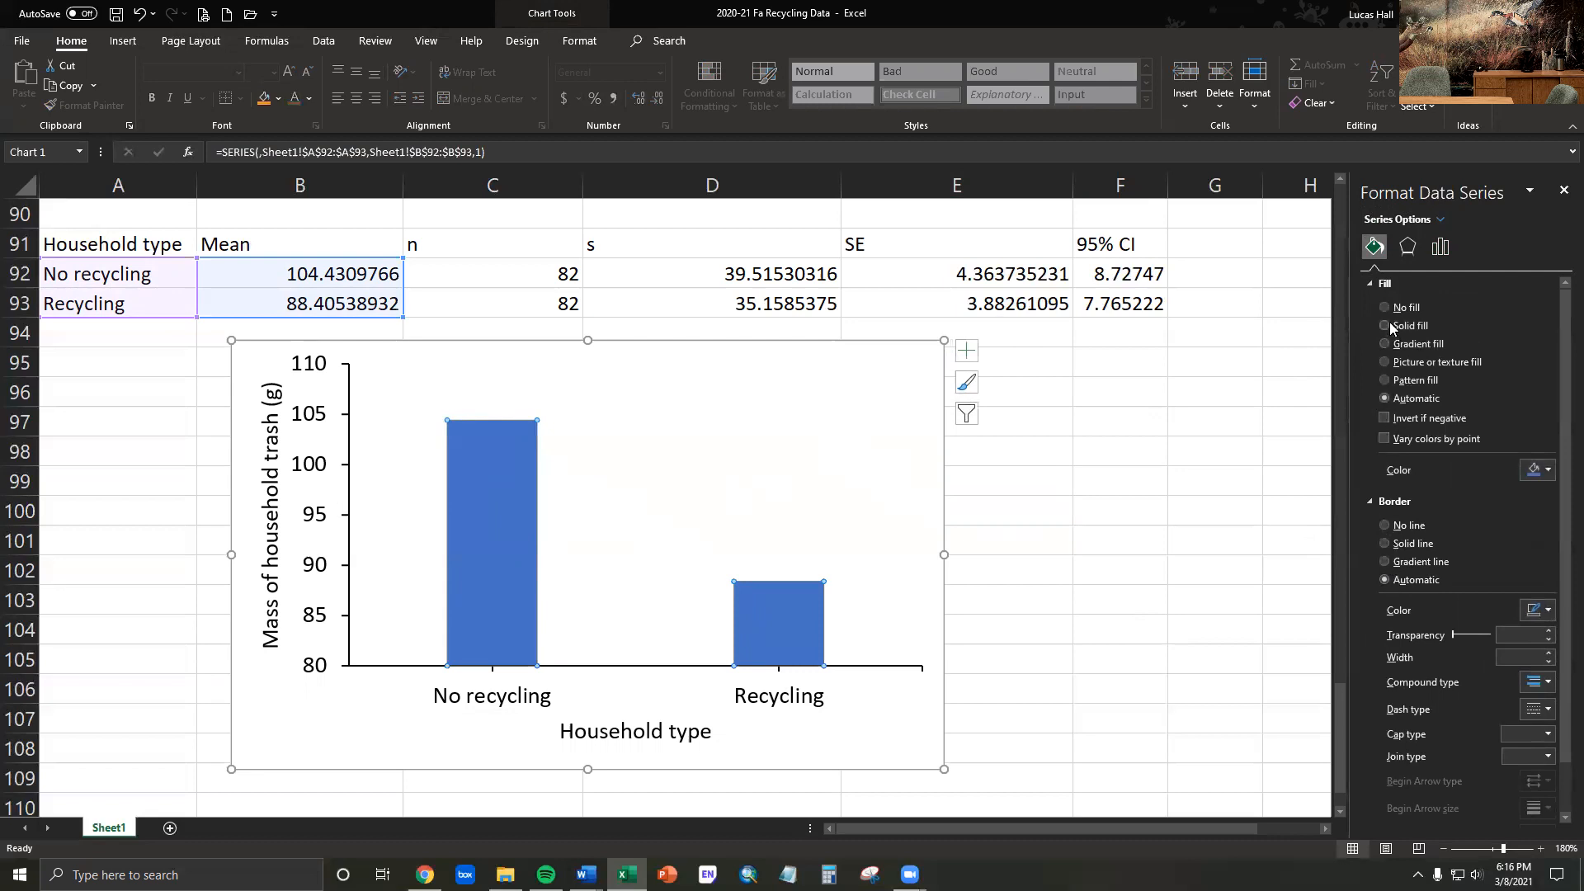
left_click(1537, 469)
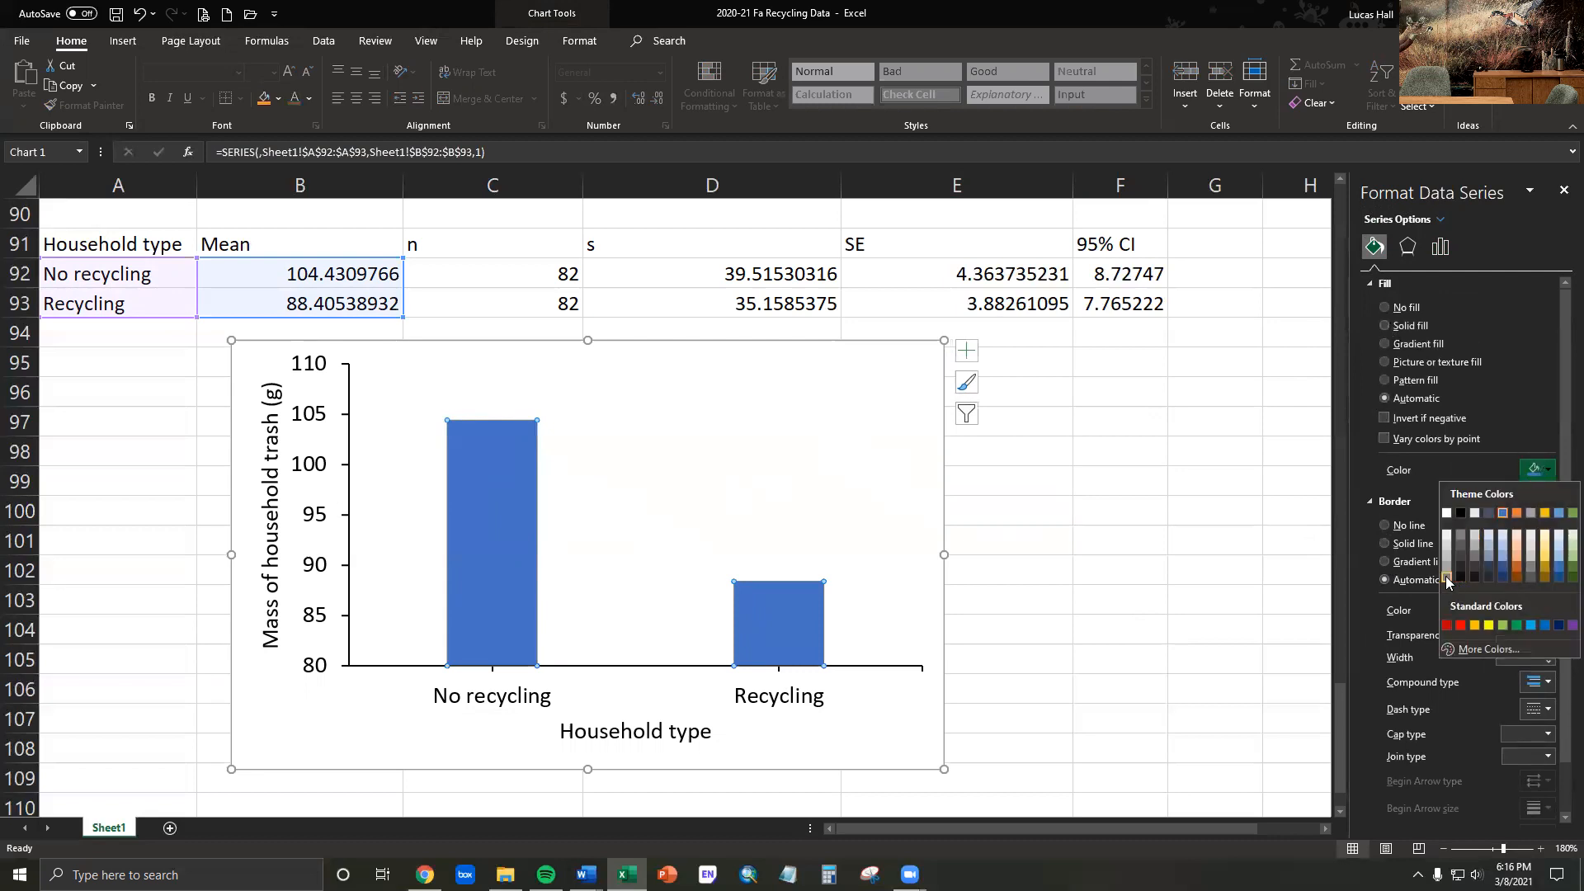
left_click(1447, 577)
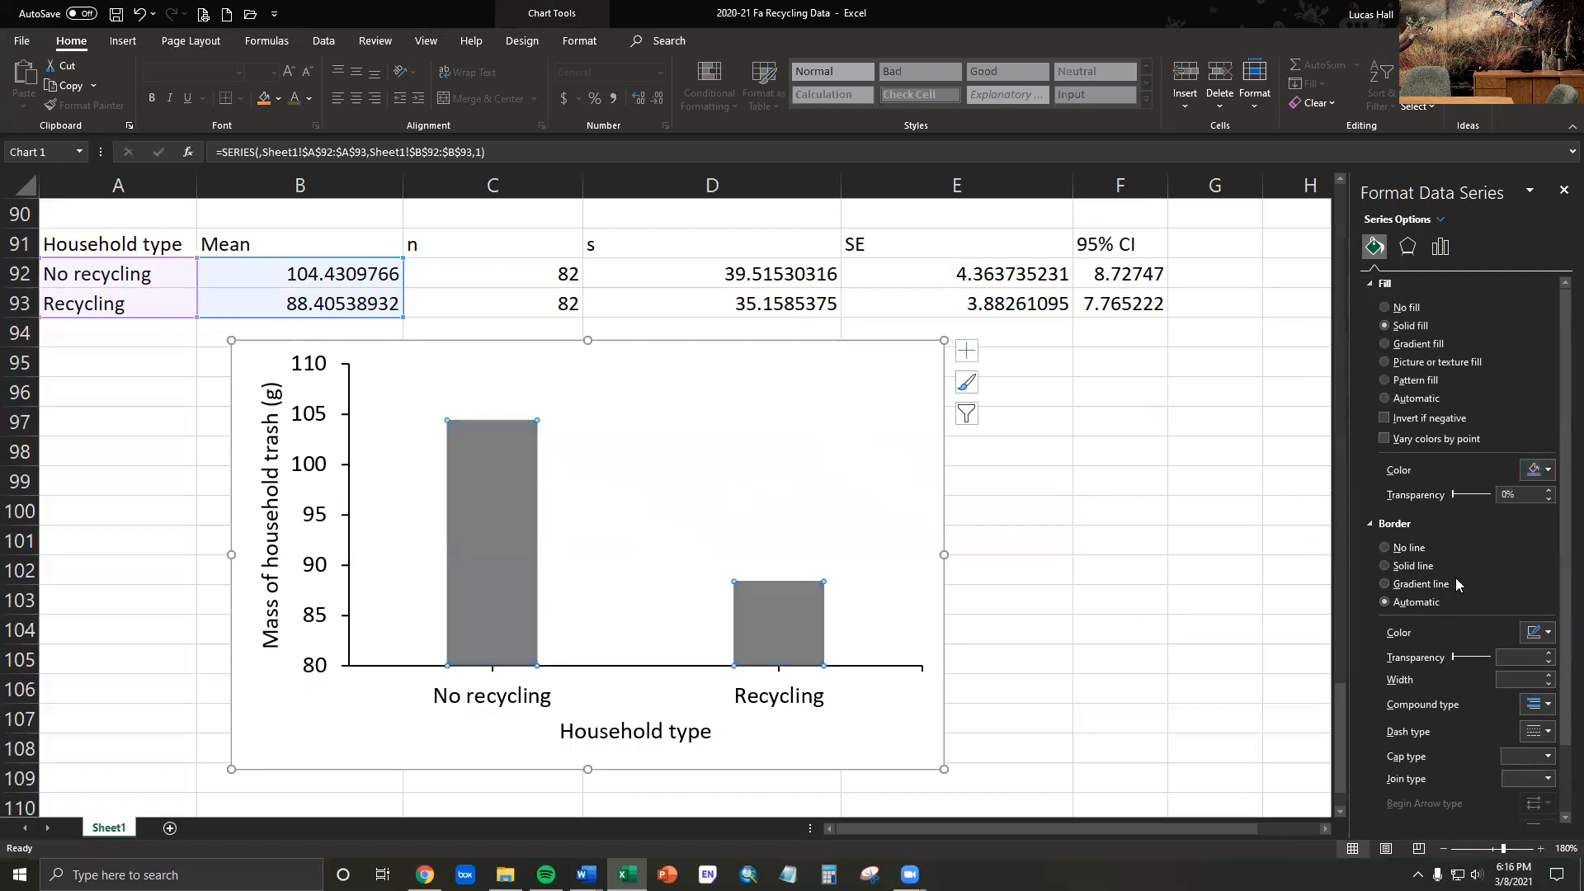
left_click(1385, 548)
left_click(1052, 507)
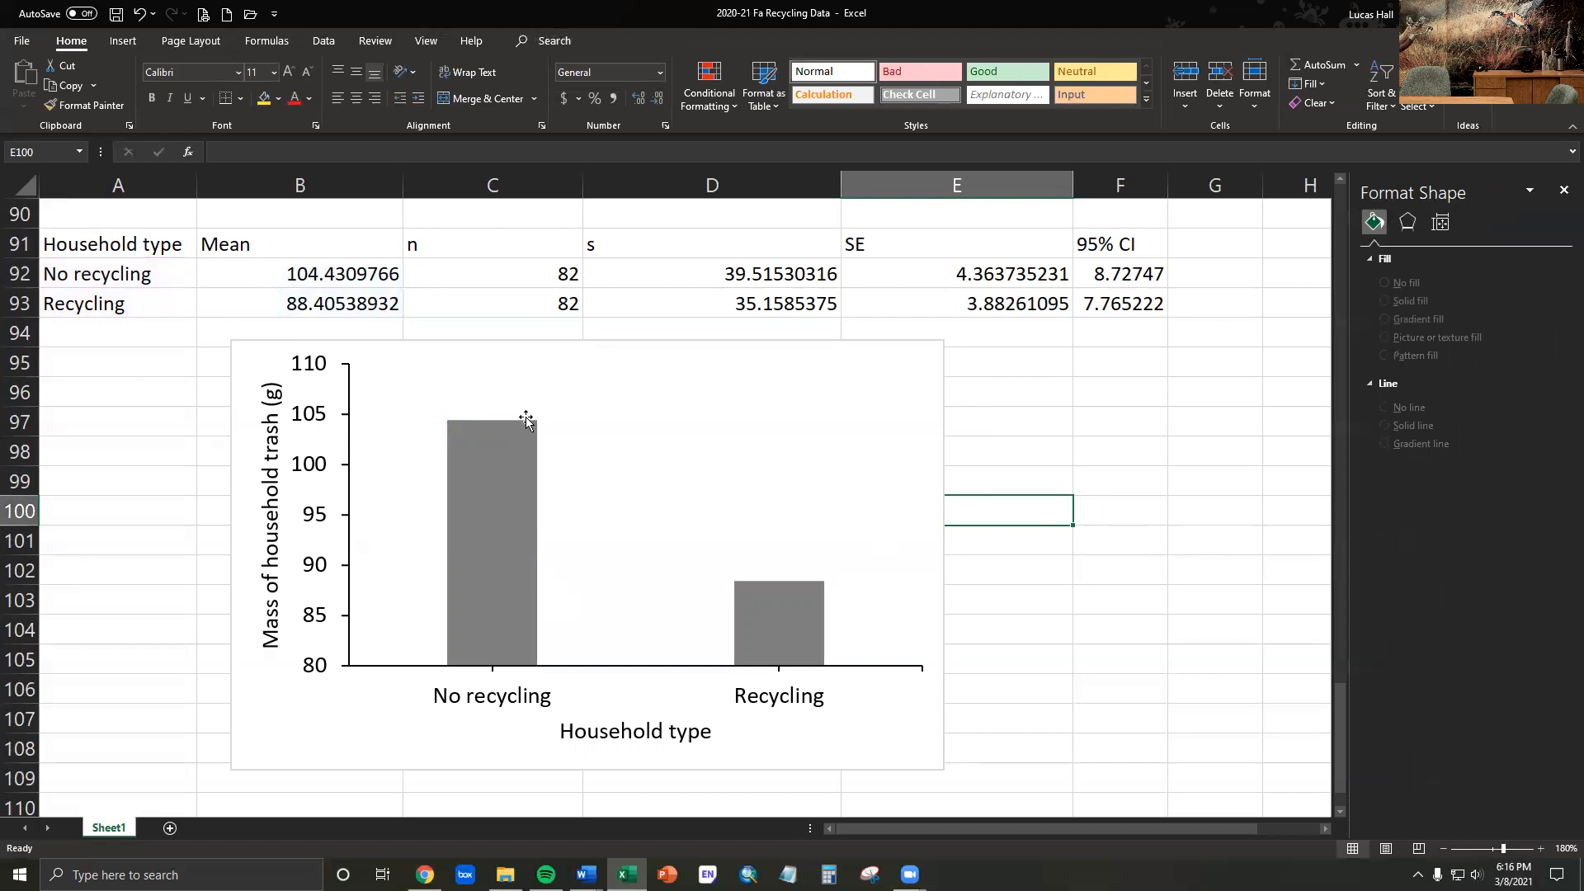
- Remove the border line around the chart area
mouse_move(481, 485)
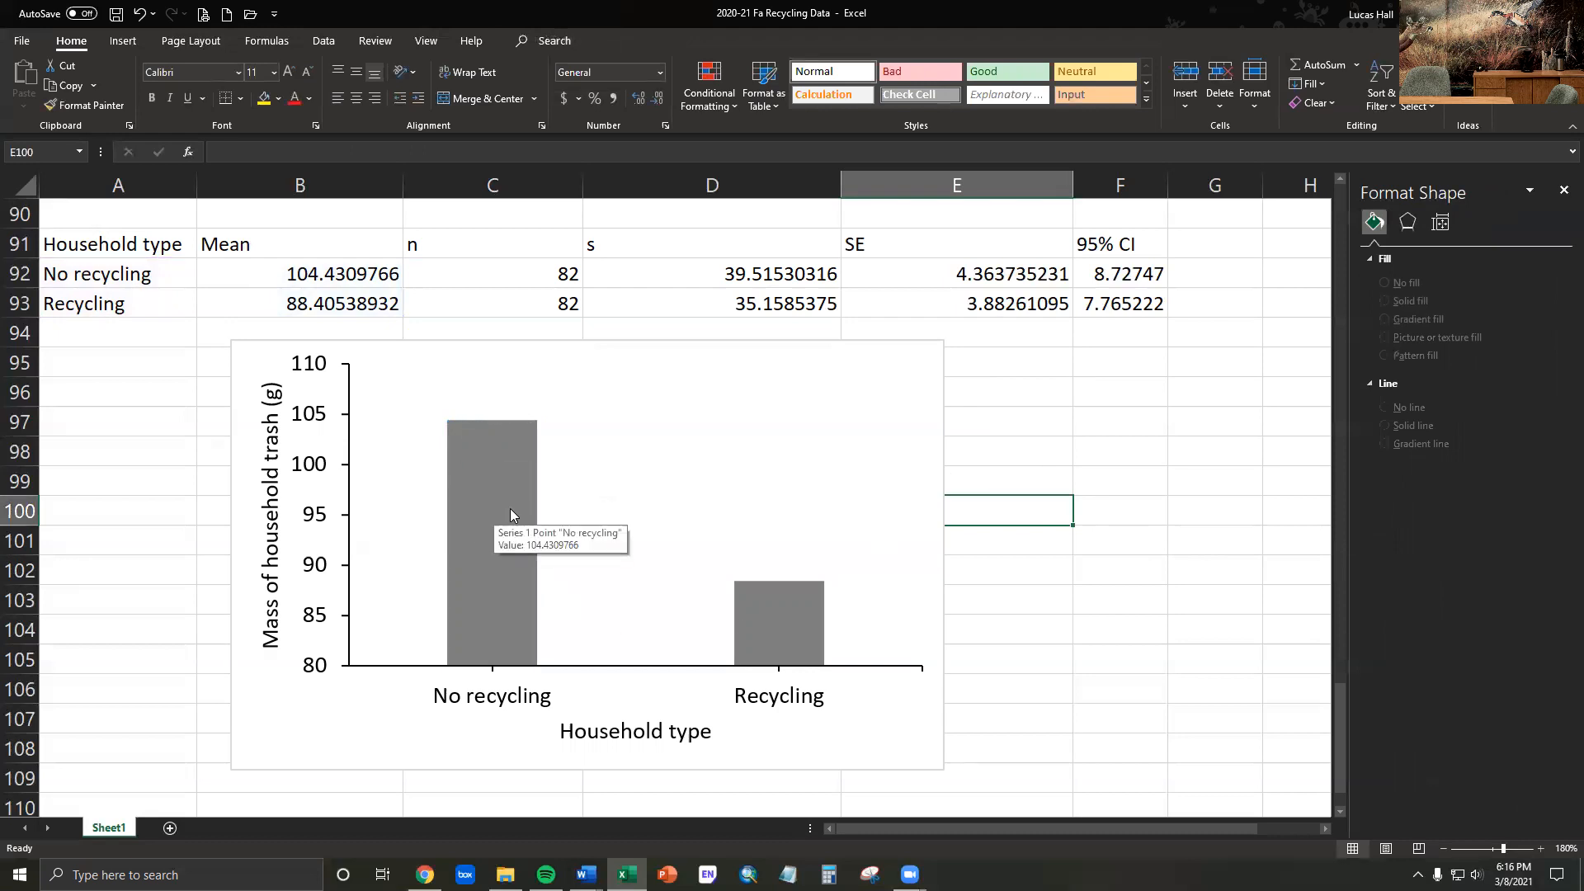
key("alt+Tab")
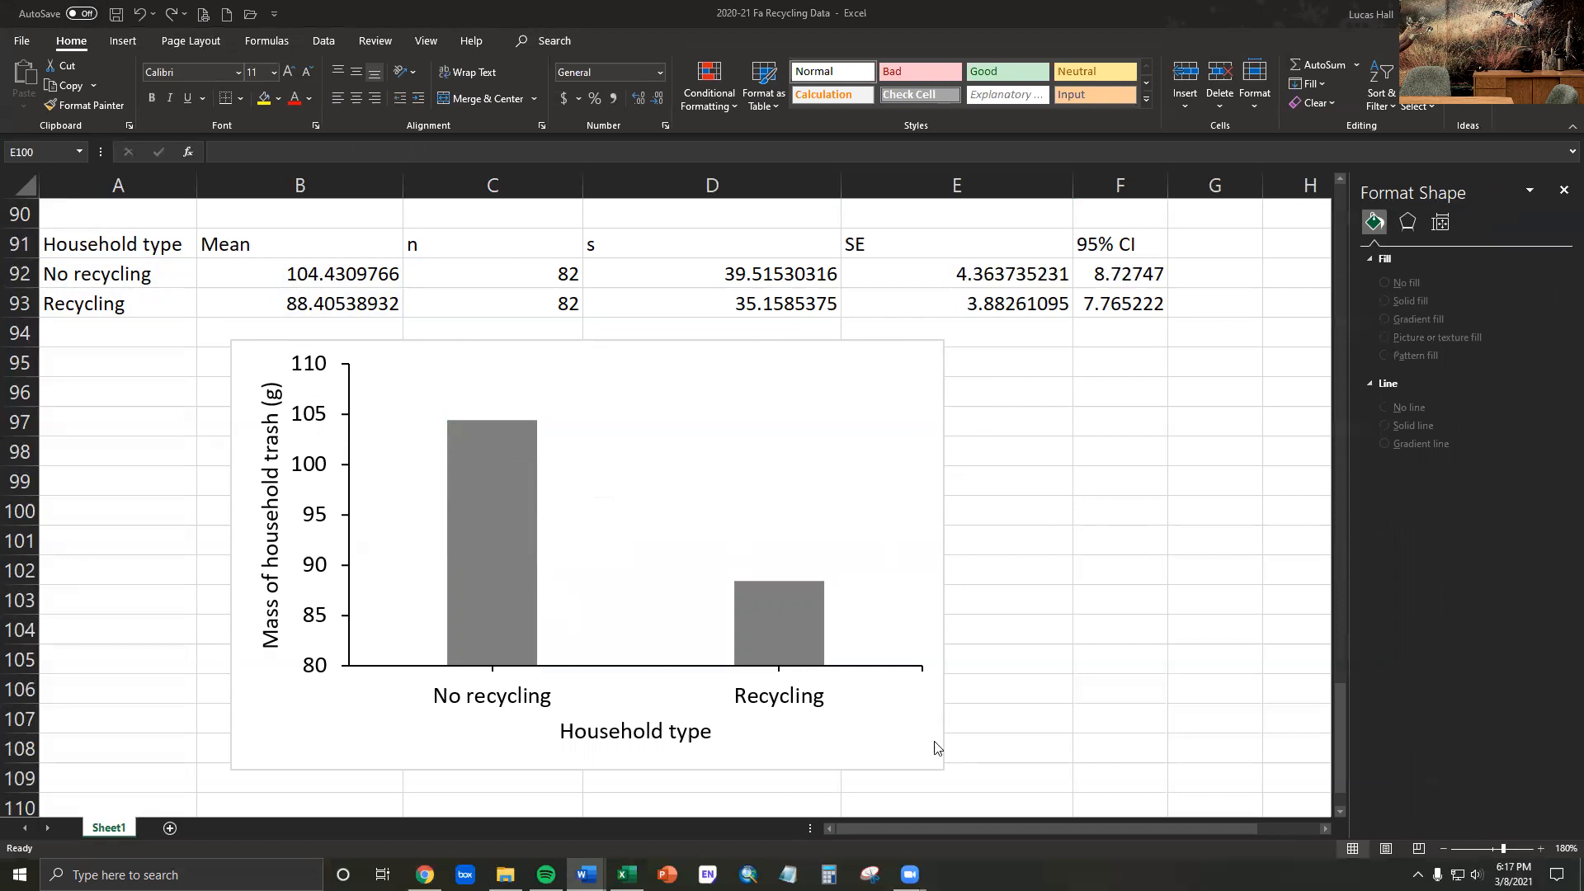
left_click(940, 368)
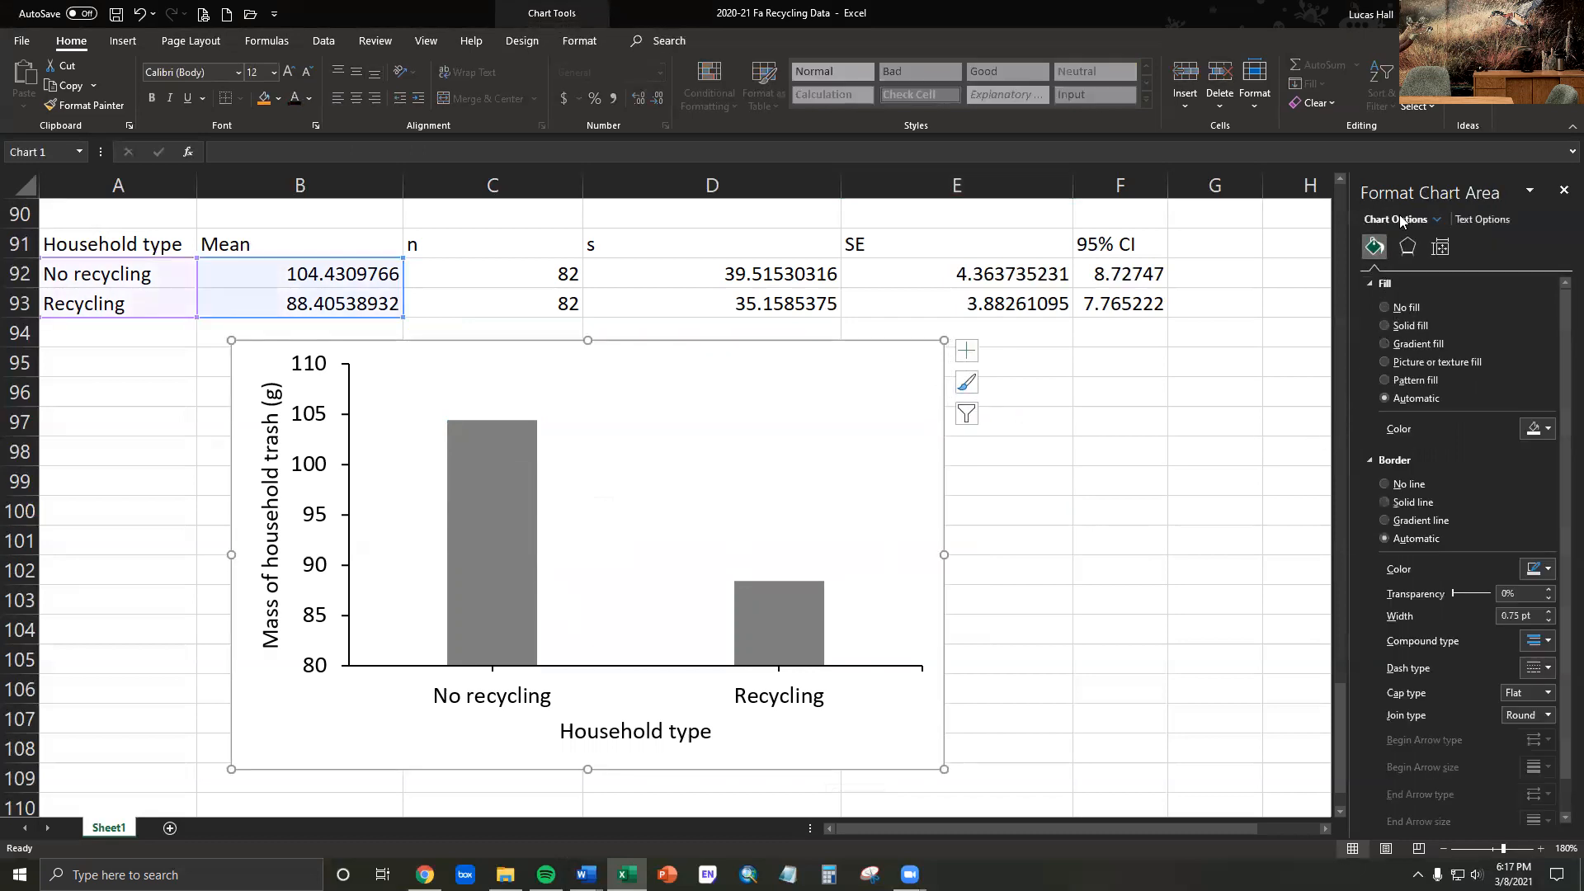
left_click(1384, 483)
left_click(1124, 512)
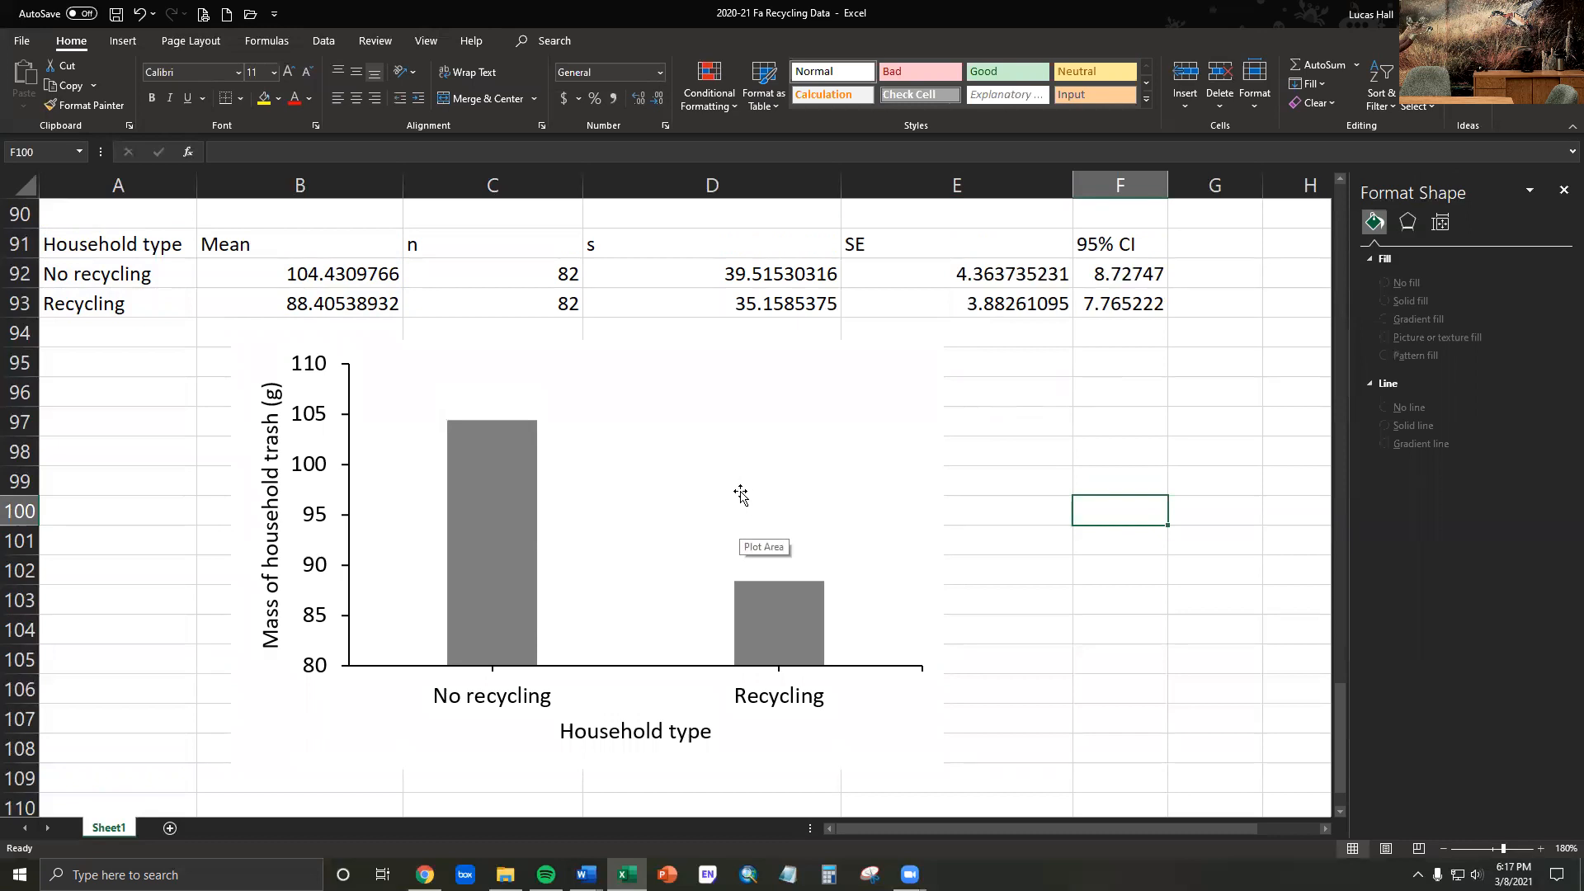
- Add error bars to the household trash mass chart and open their direction, end style and error amount options
left_click(942, 368)
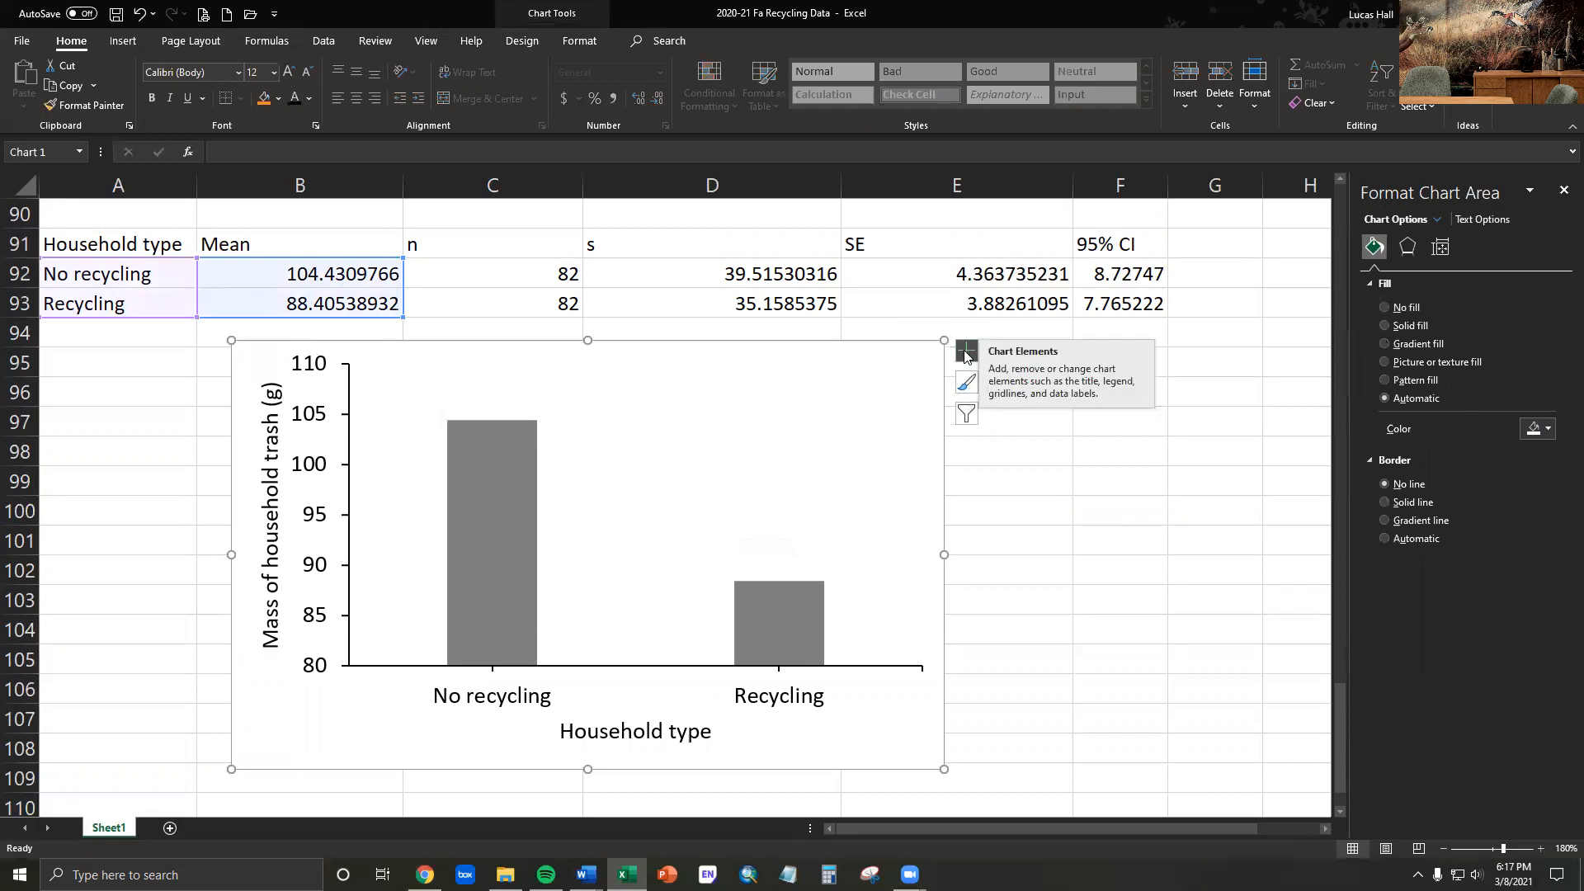
left_click(965, 355)
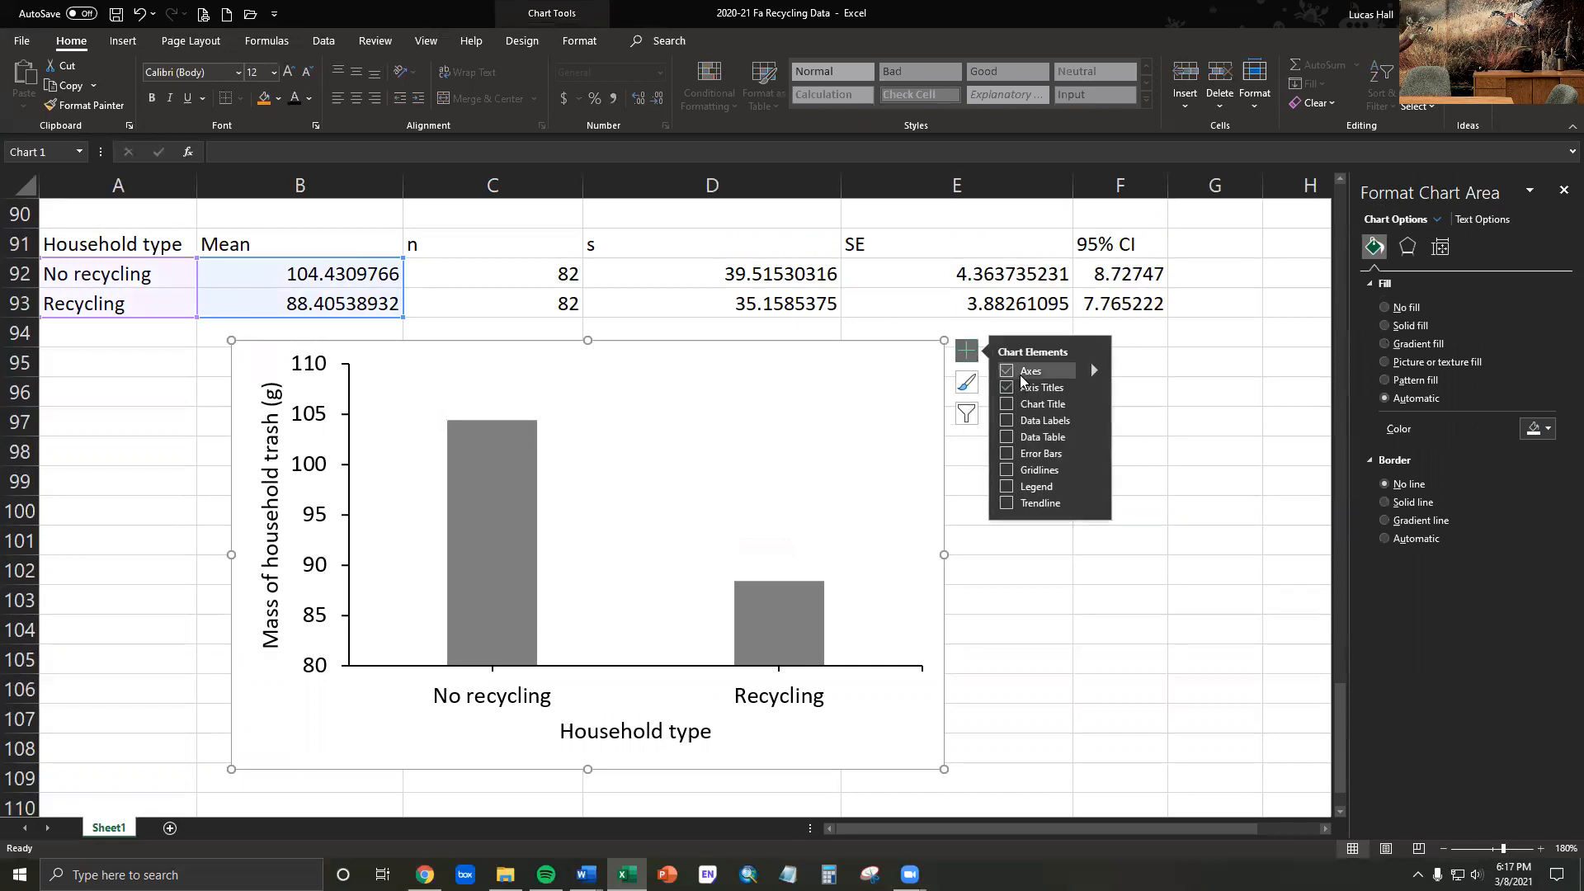
left_click(1092, 452)
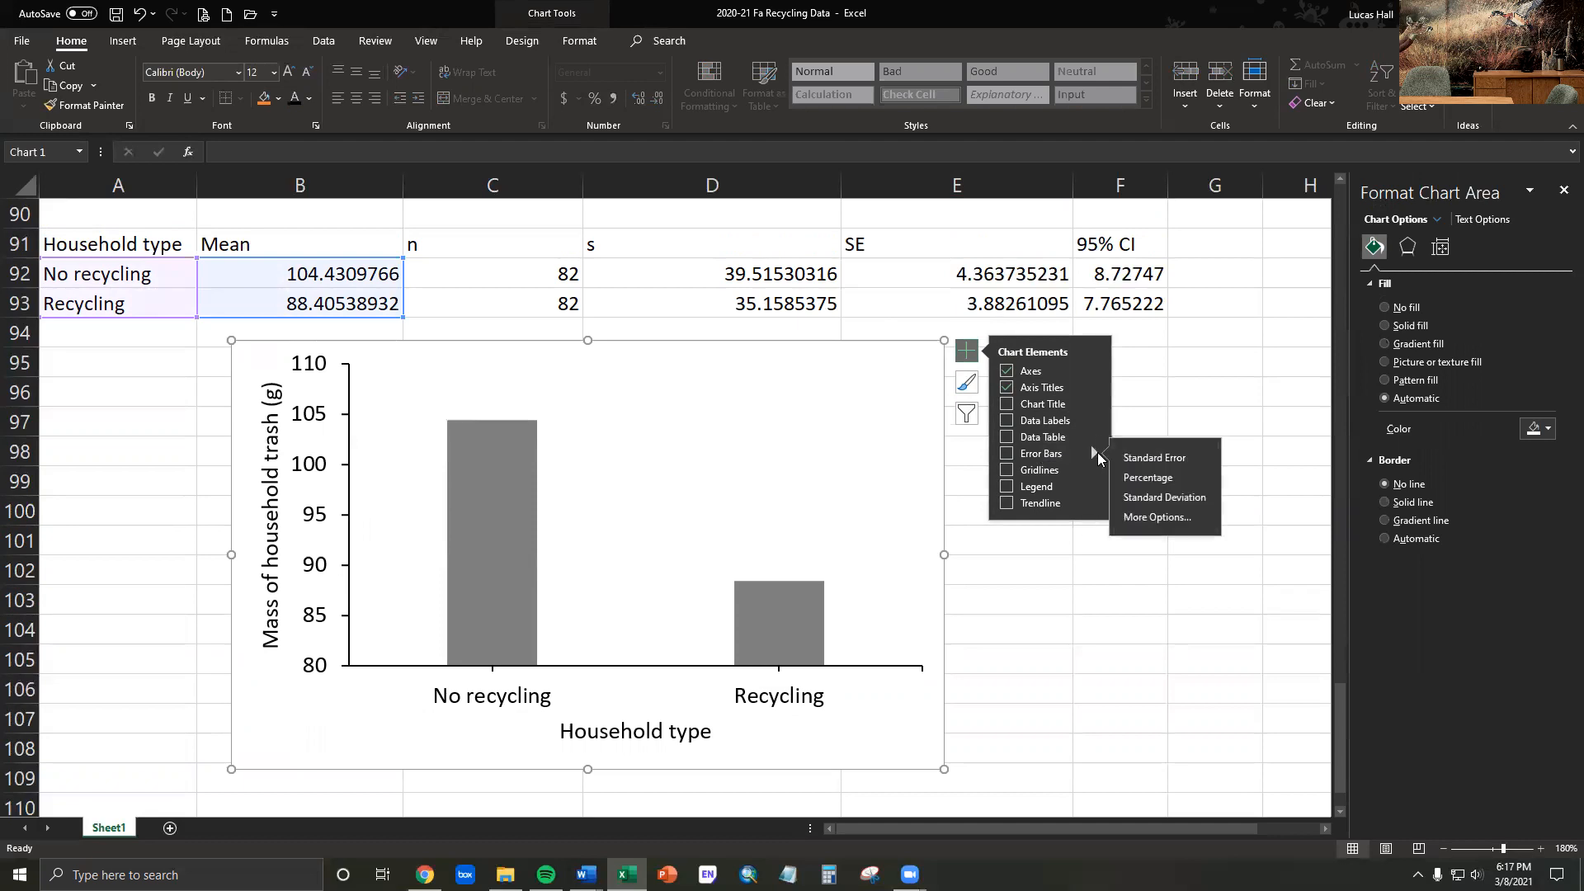
left_click(1152, 519)
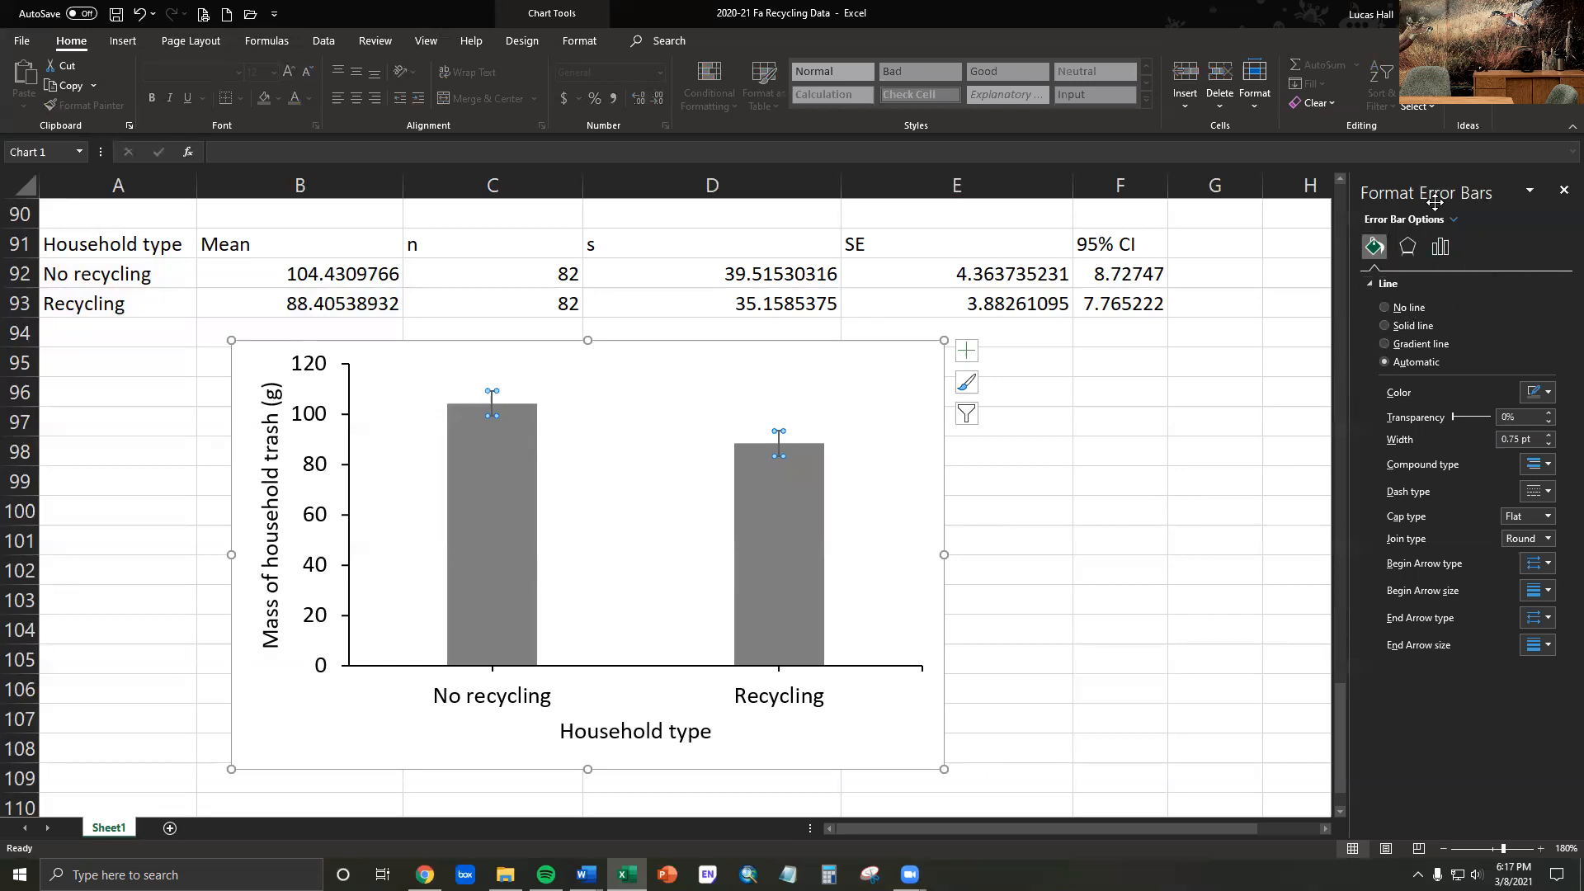
left_click(1439, 248)
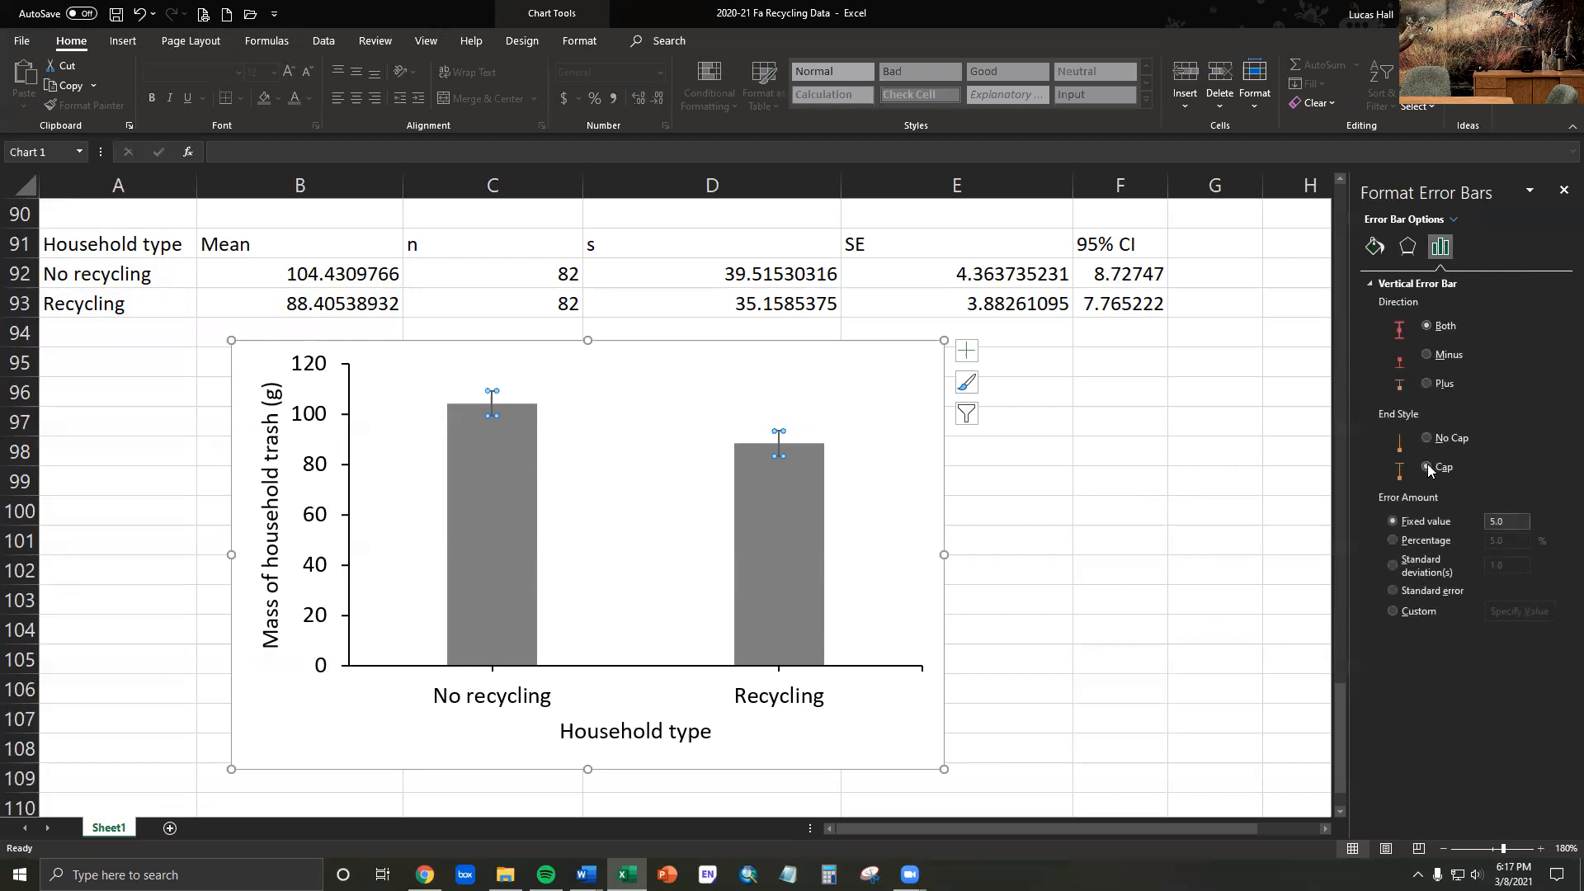
- Give the error bars custom amounts, using the 95% CI values in F92:F93 for both the positive and negative error values
left_click(1393, 612)
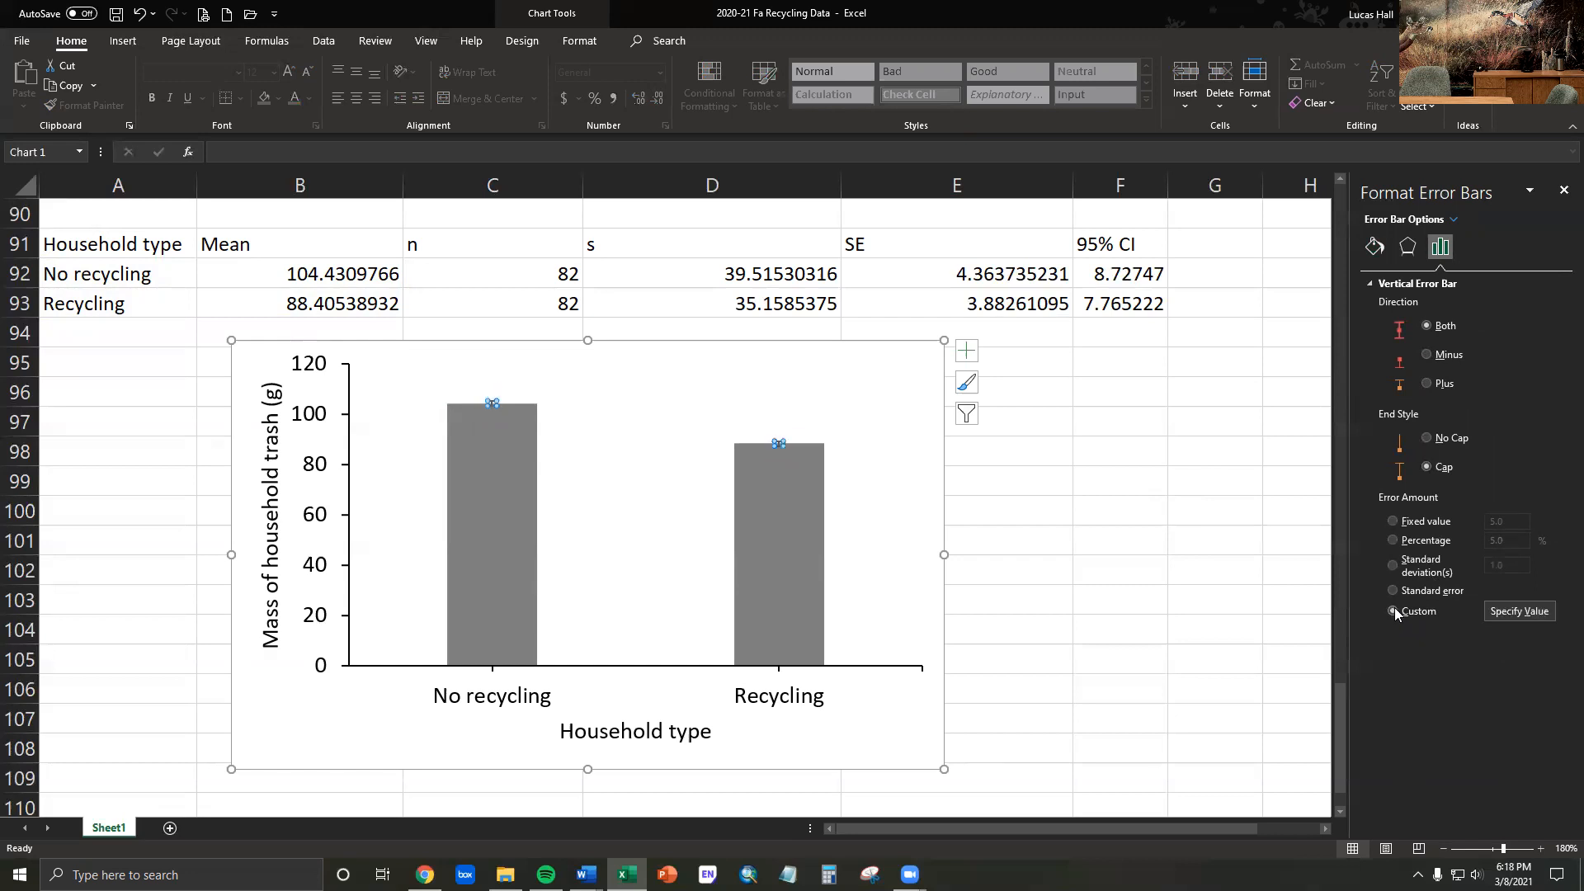
left_click(1518, 611)
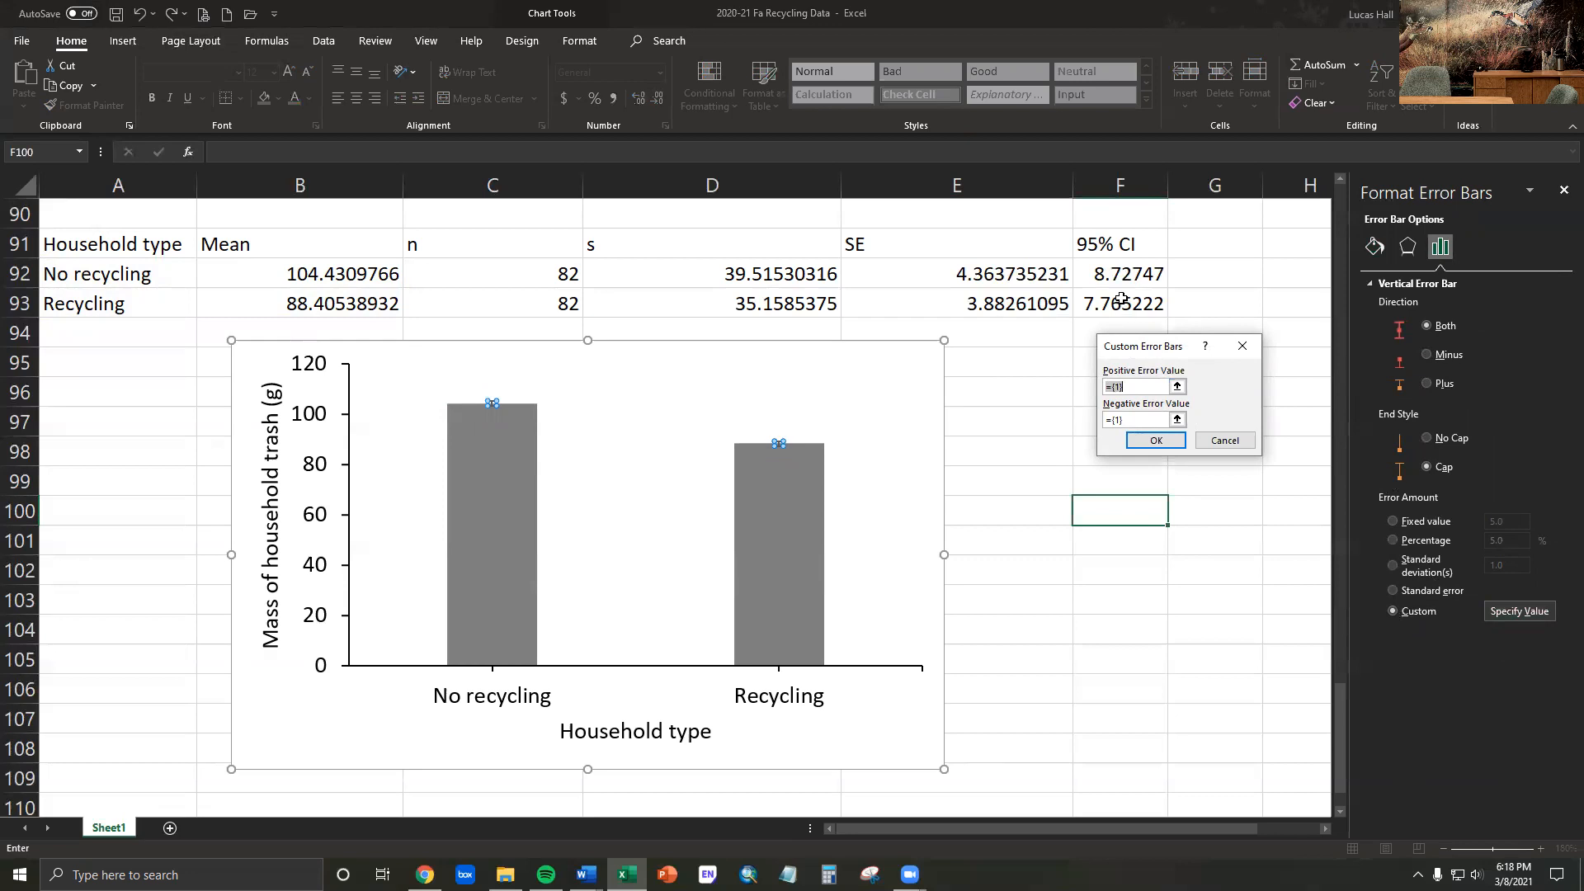
left_click_drag(1119, 275, 1122, 320)
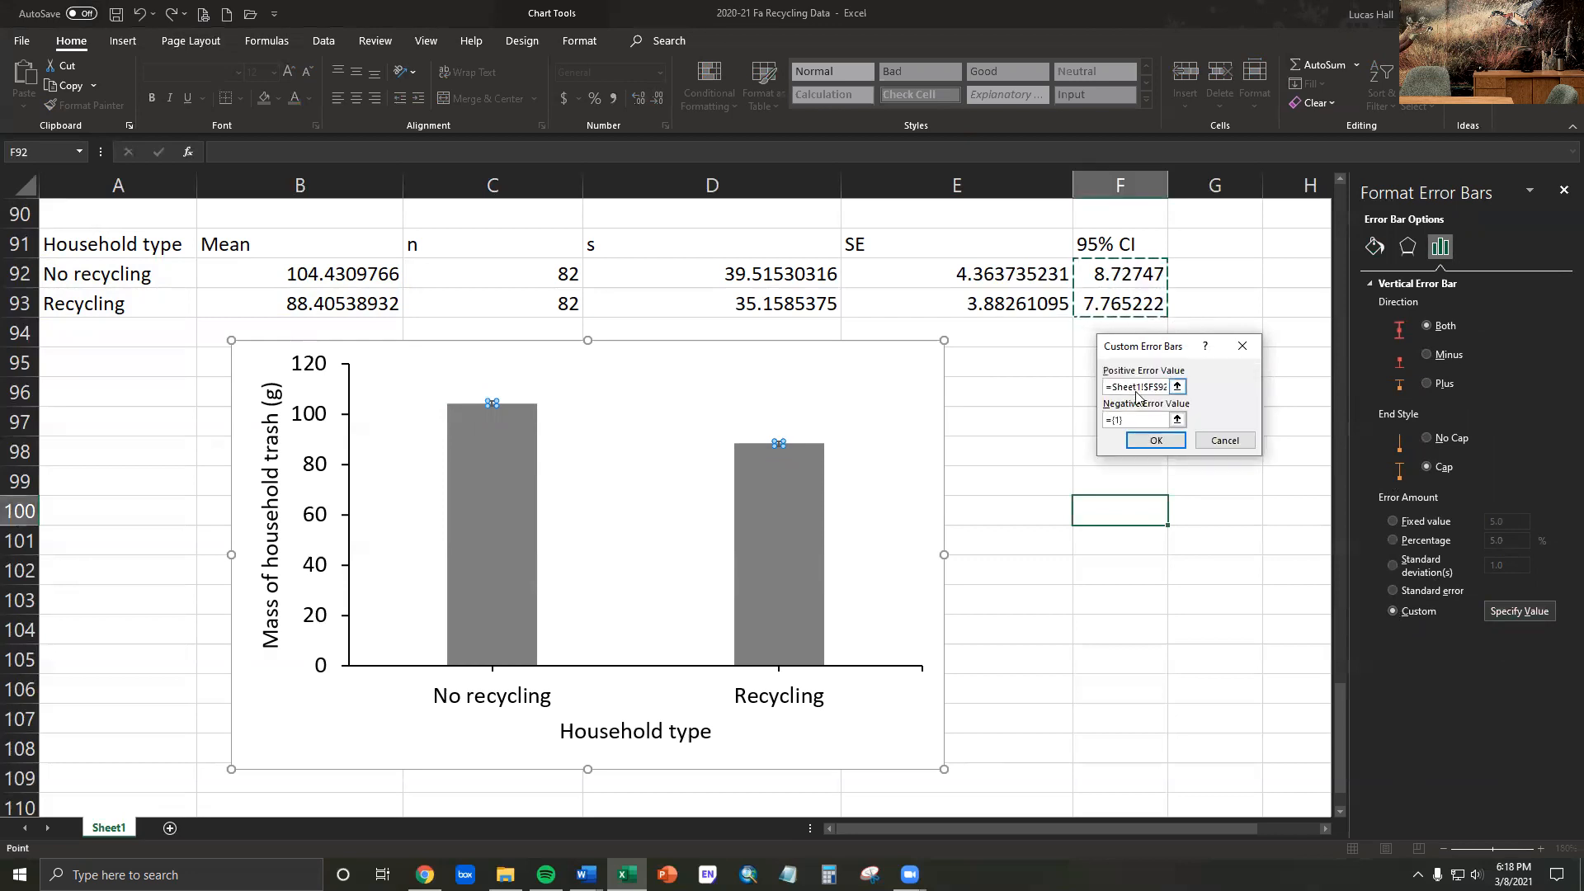
left_click(1129, 418)
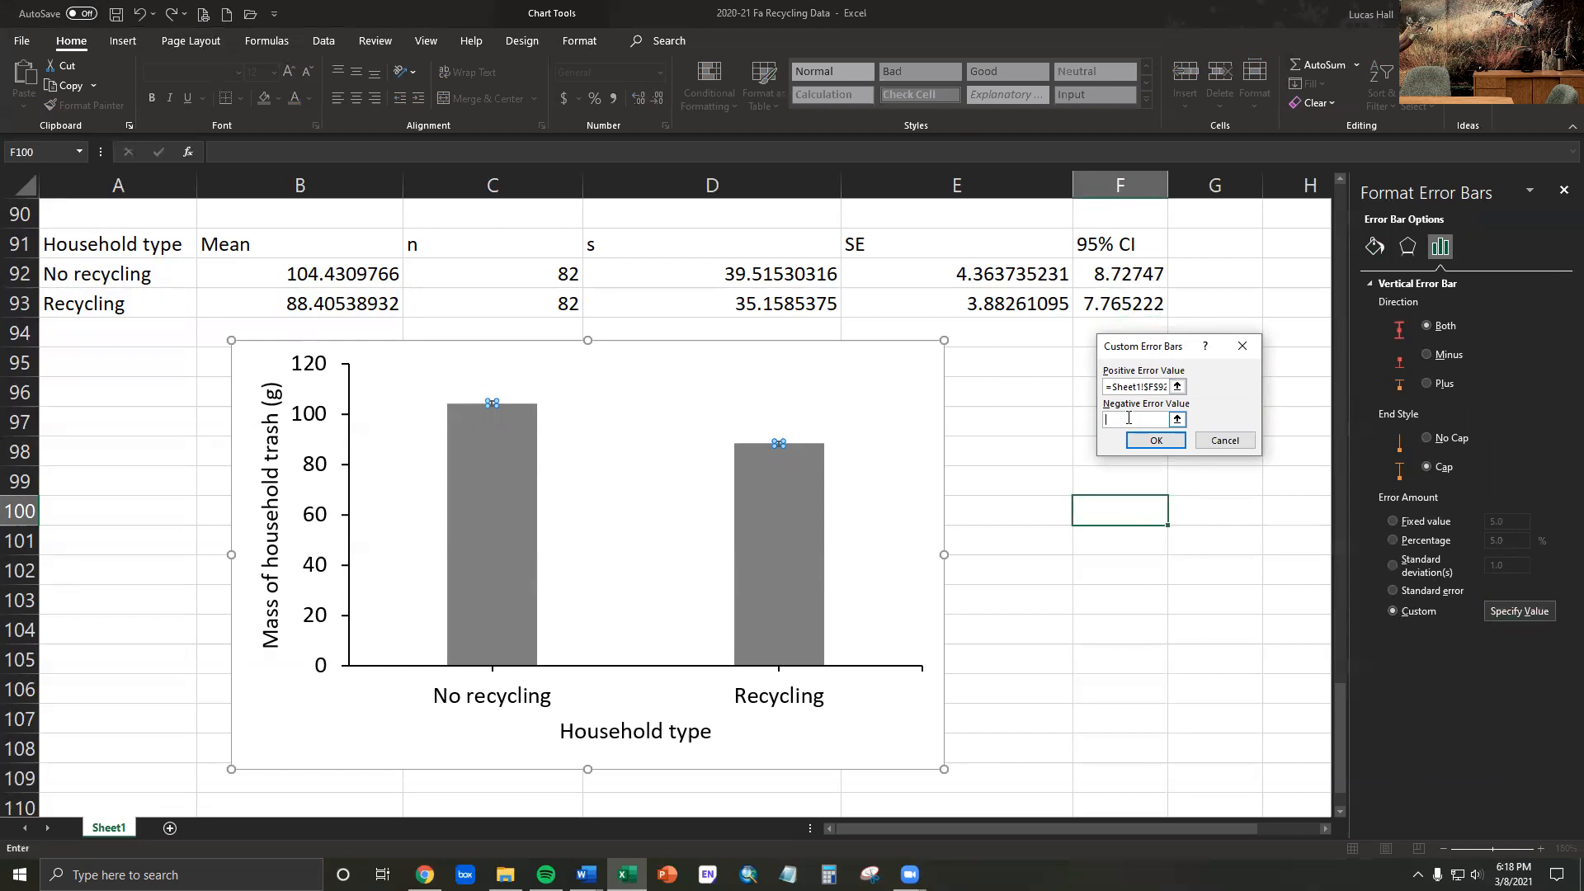
left_click(1119, 272)
left_click_drag(1120, 273, 1117, 295)
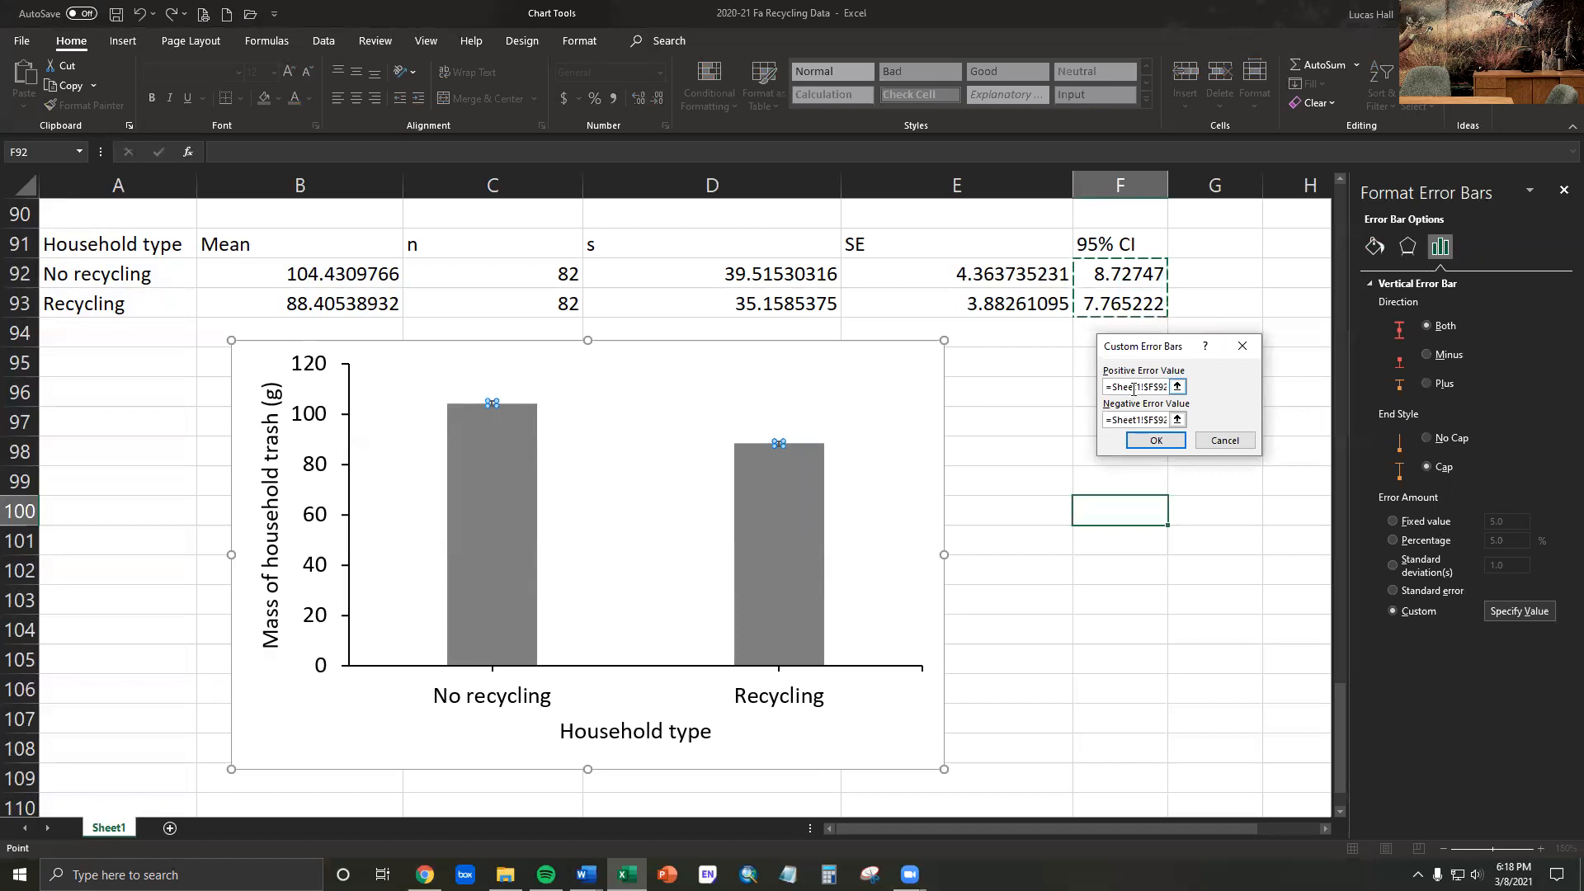
left_click(1121, 424)
left_click(1155, 443)
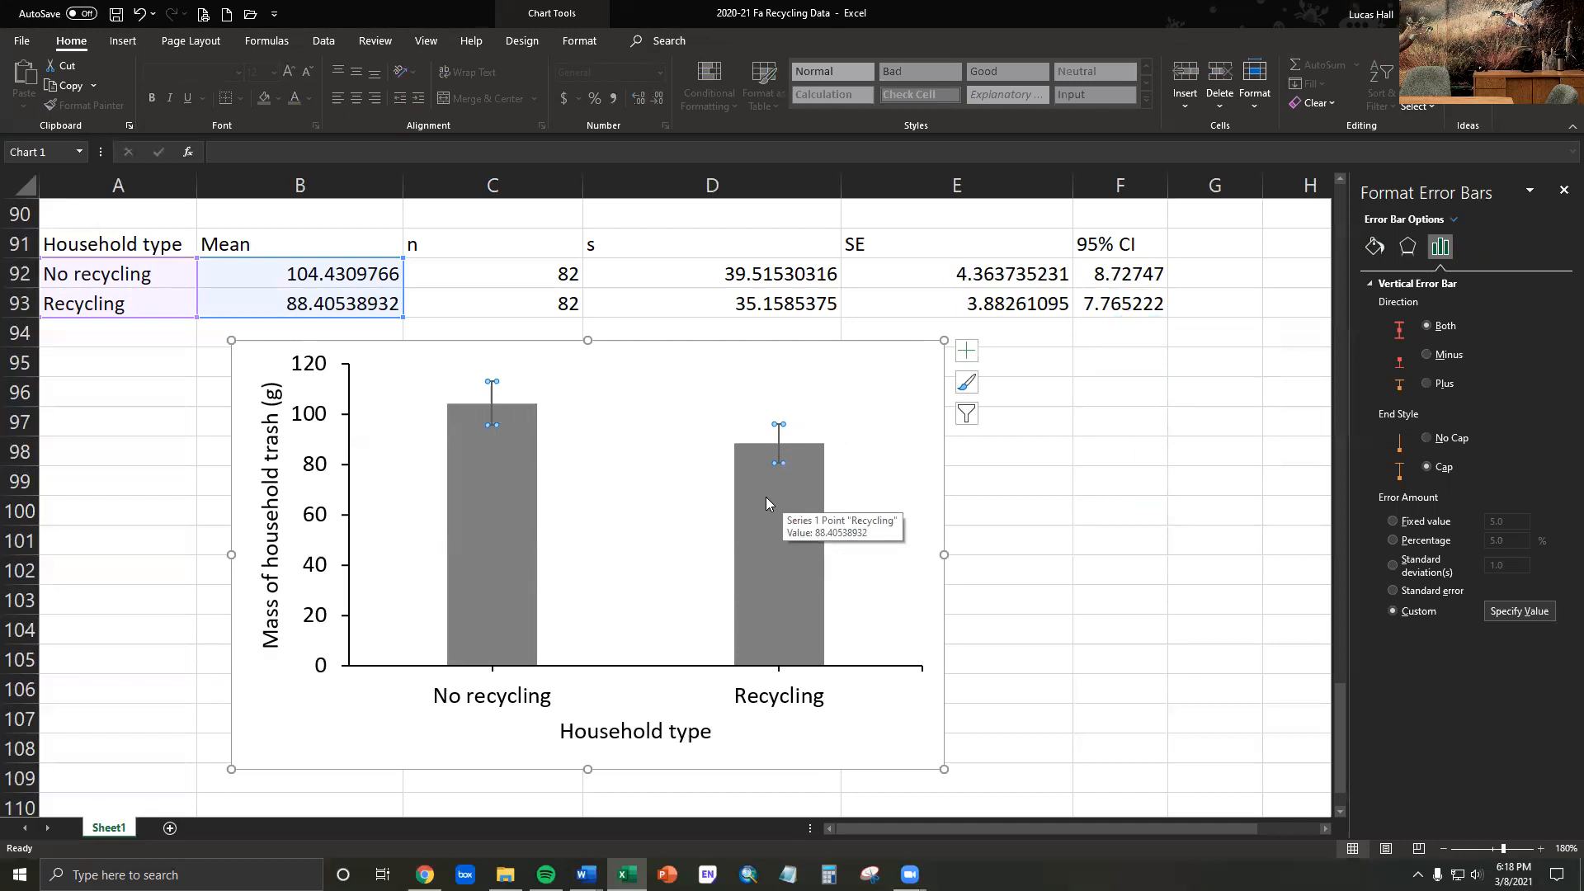
- Set the line colour of the household trash mass chart's error bars to black
left_click(1375, 248)
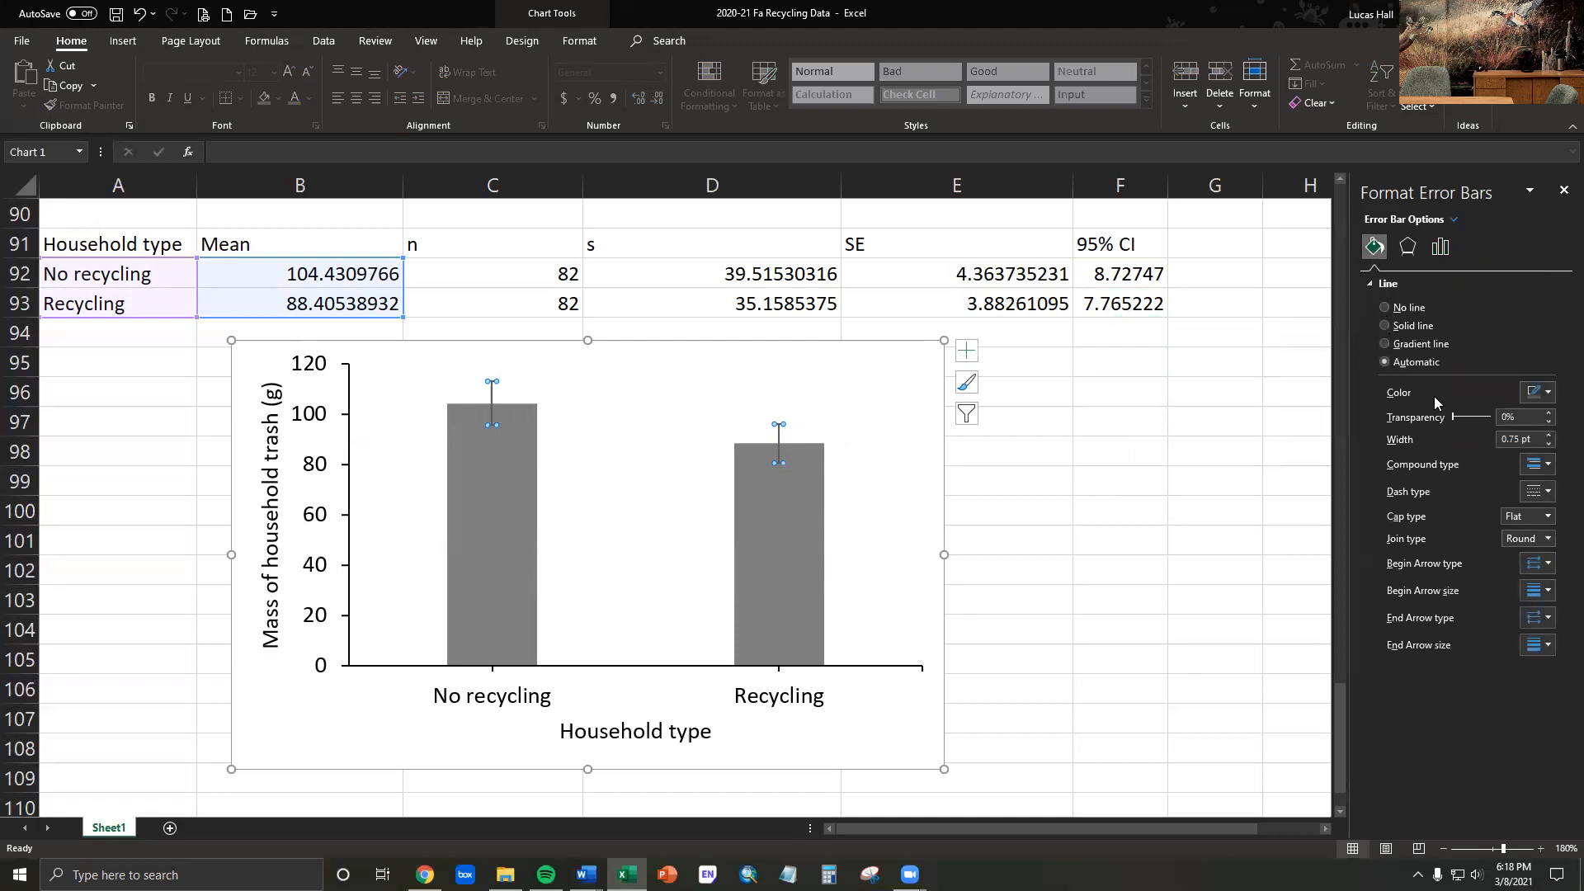
left_click(1549, 395)
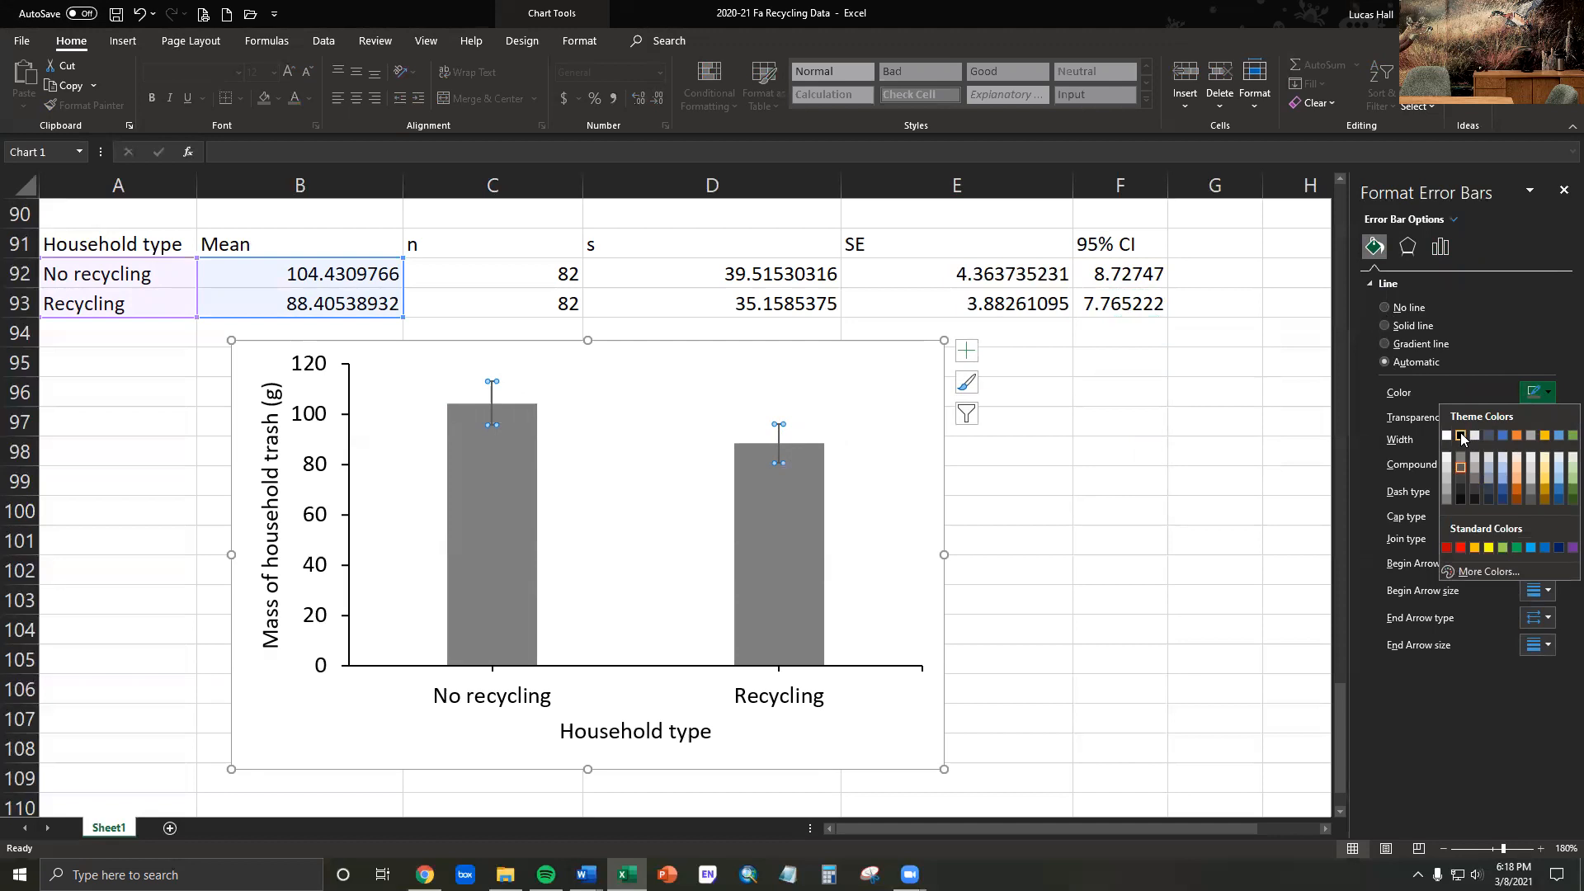
left_click(1460, 436)
left_click(1058, 481)
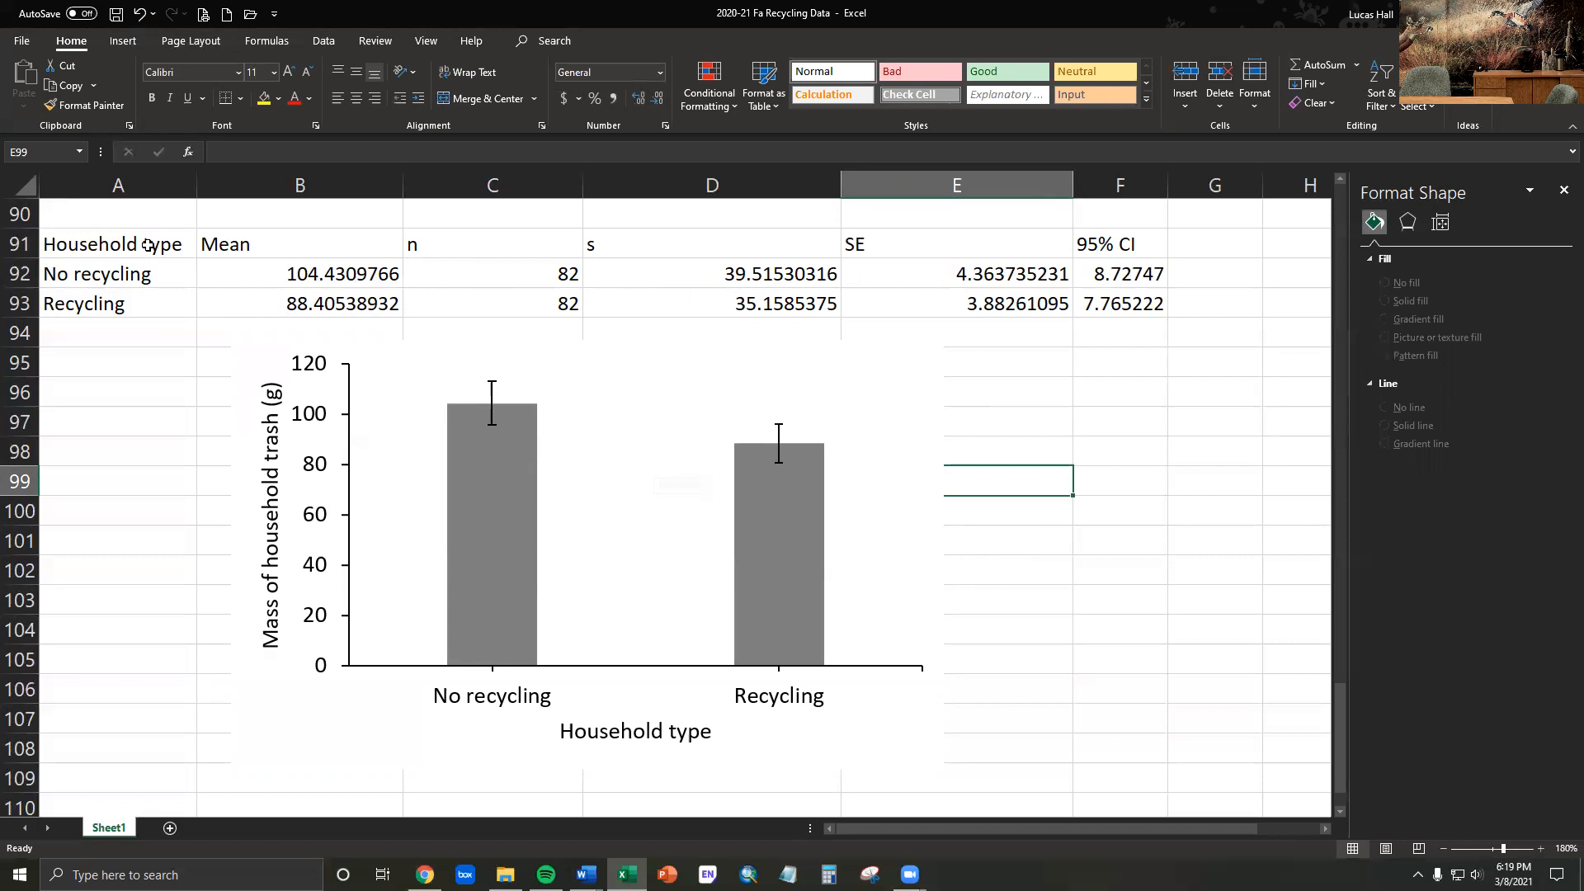
- Copy the mass summary table A91:F93 and switch to the Research Paper Template document in Word
left_click_drag(148, 242, 1092, 305)
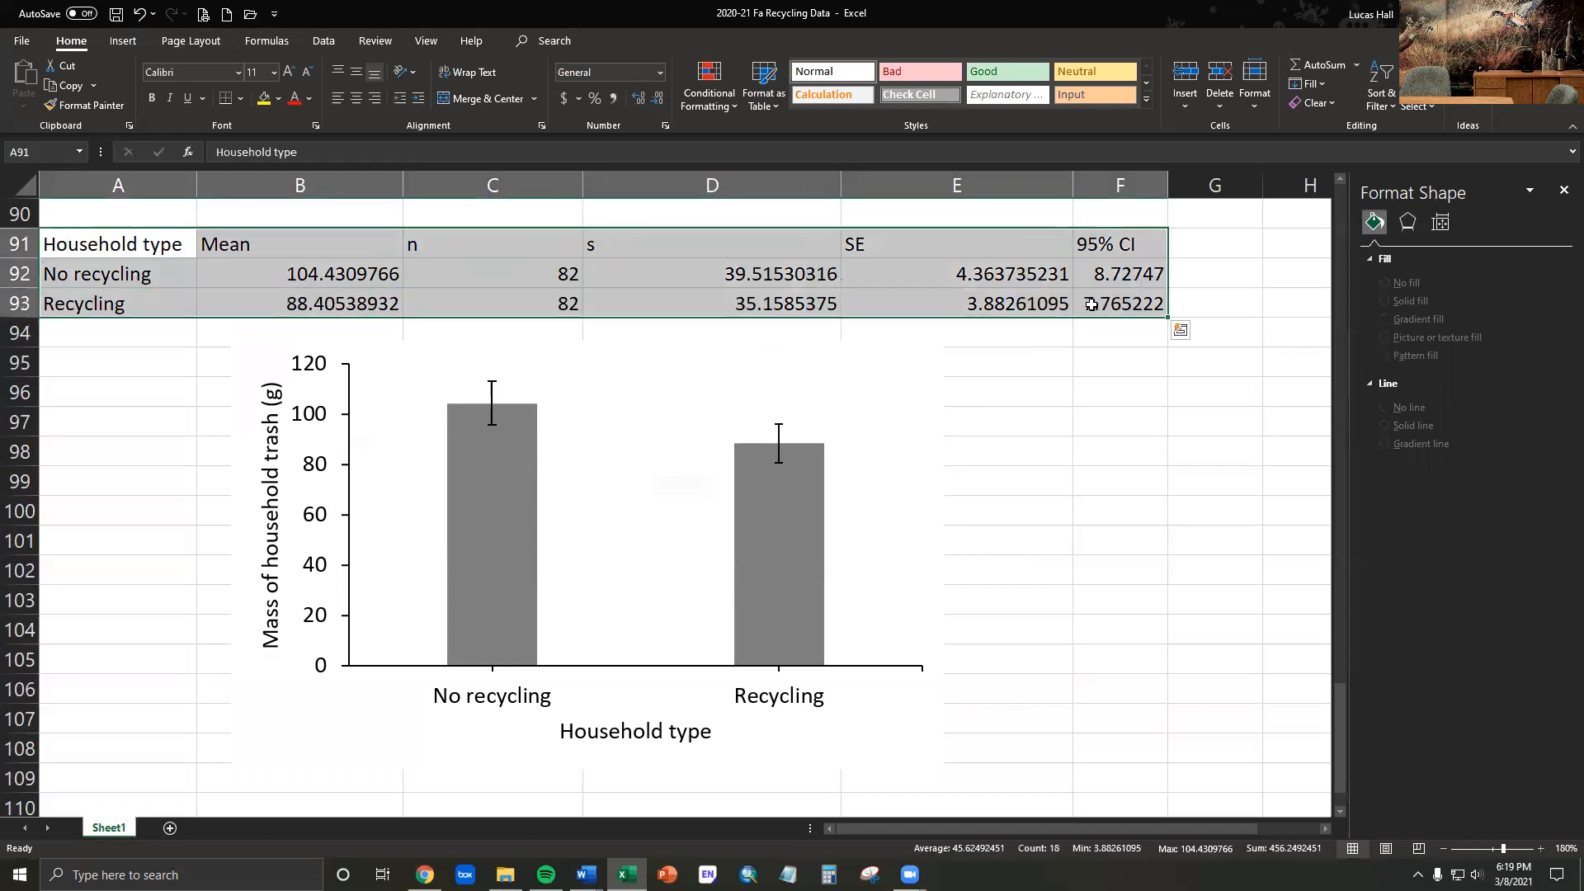
right_click(1032, 268)
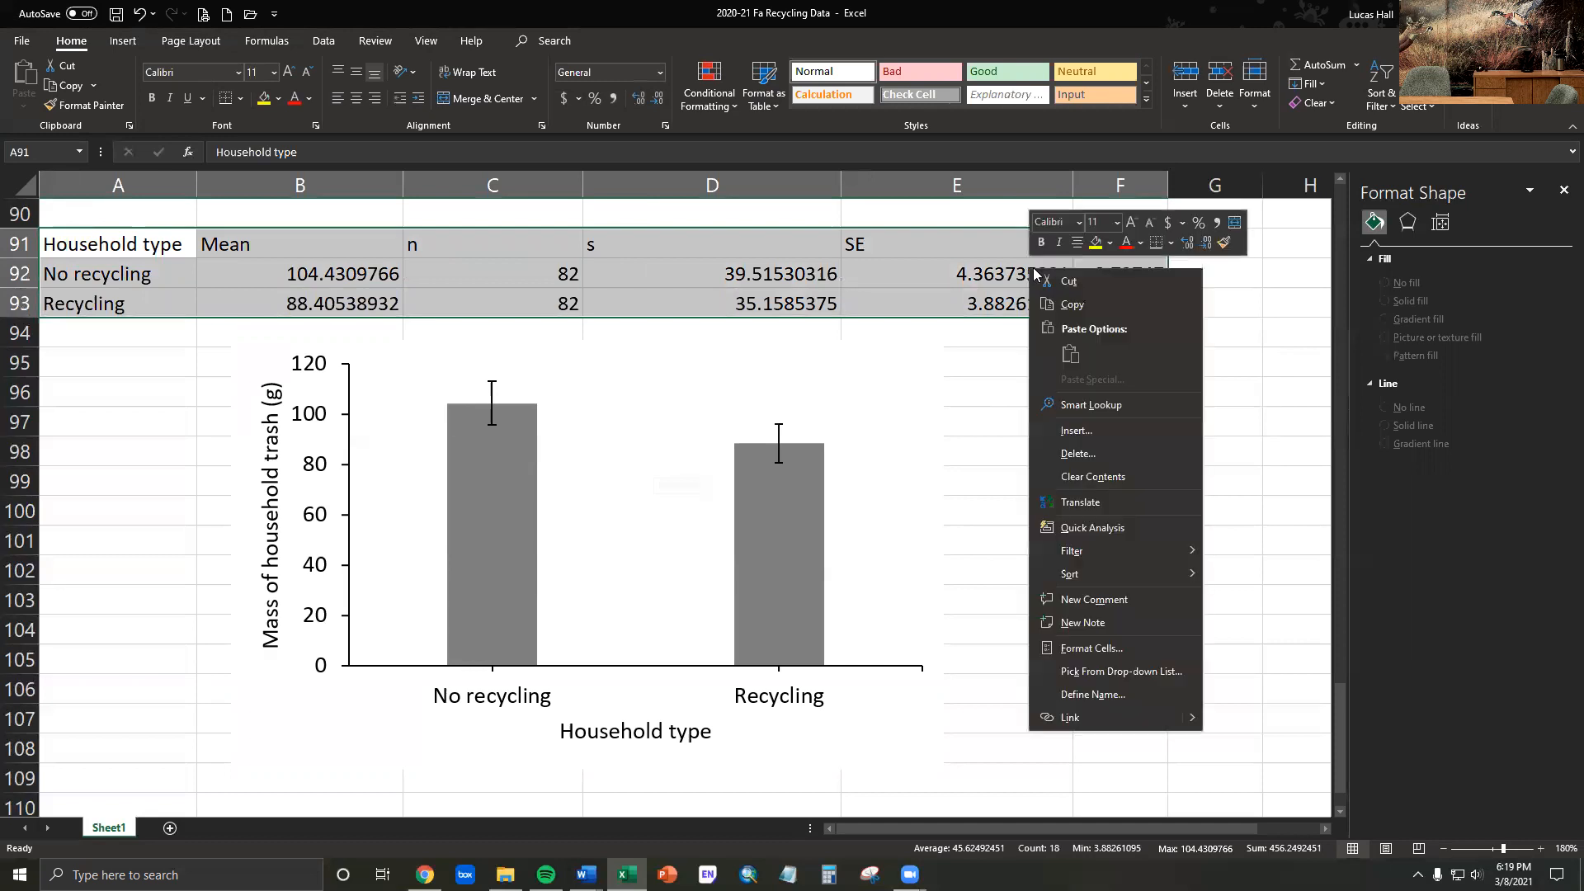
left_click(1073, 304)
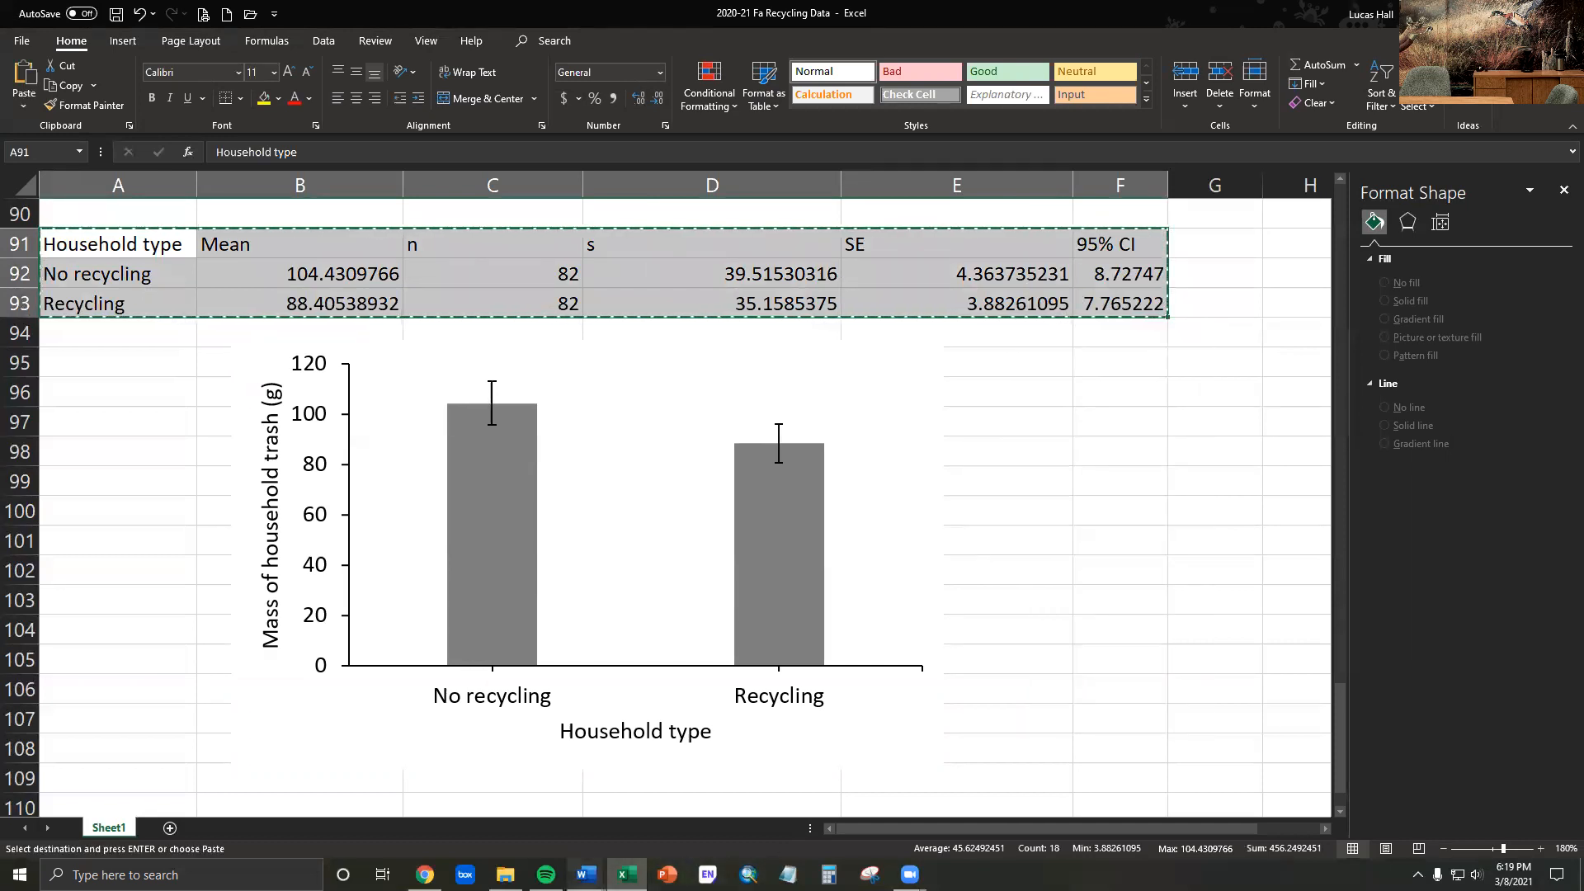
mouse_move(587, 874)
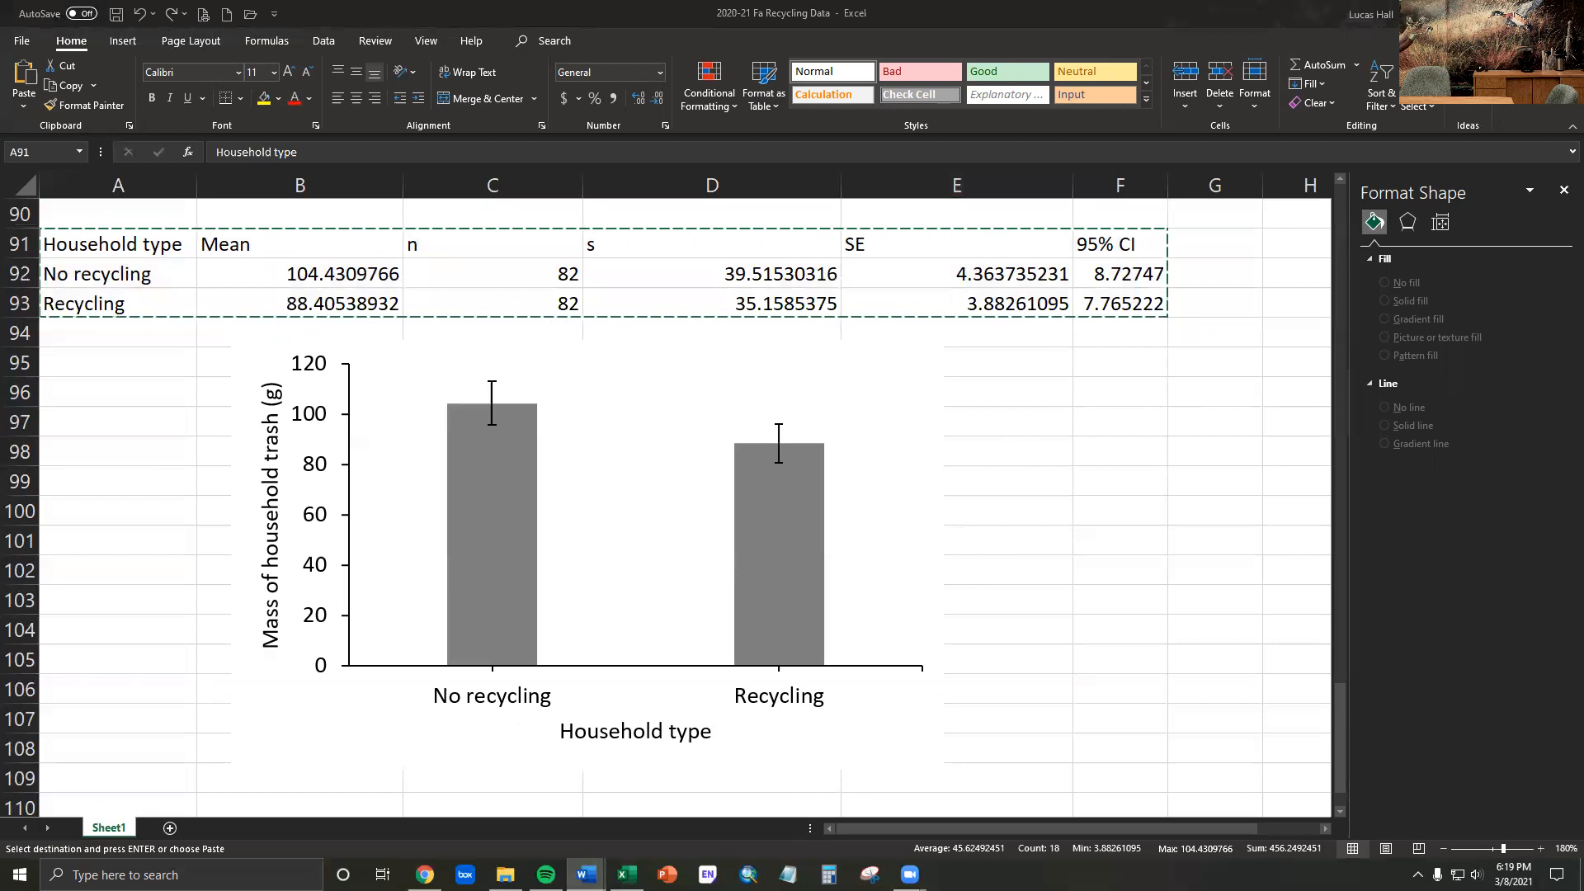
left_click_drag(0, 49, 969, 2)
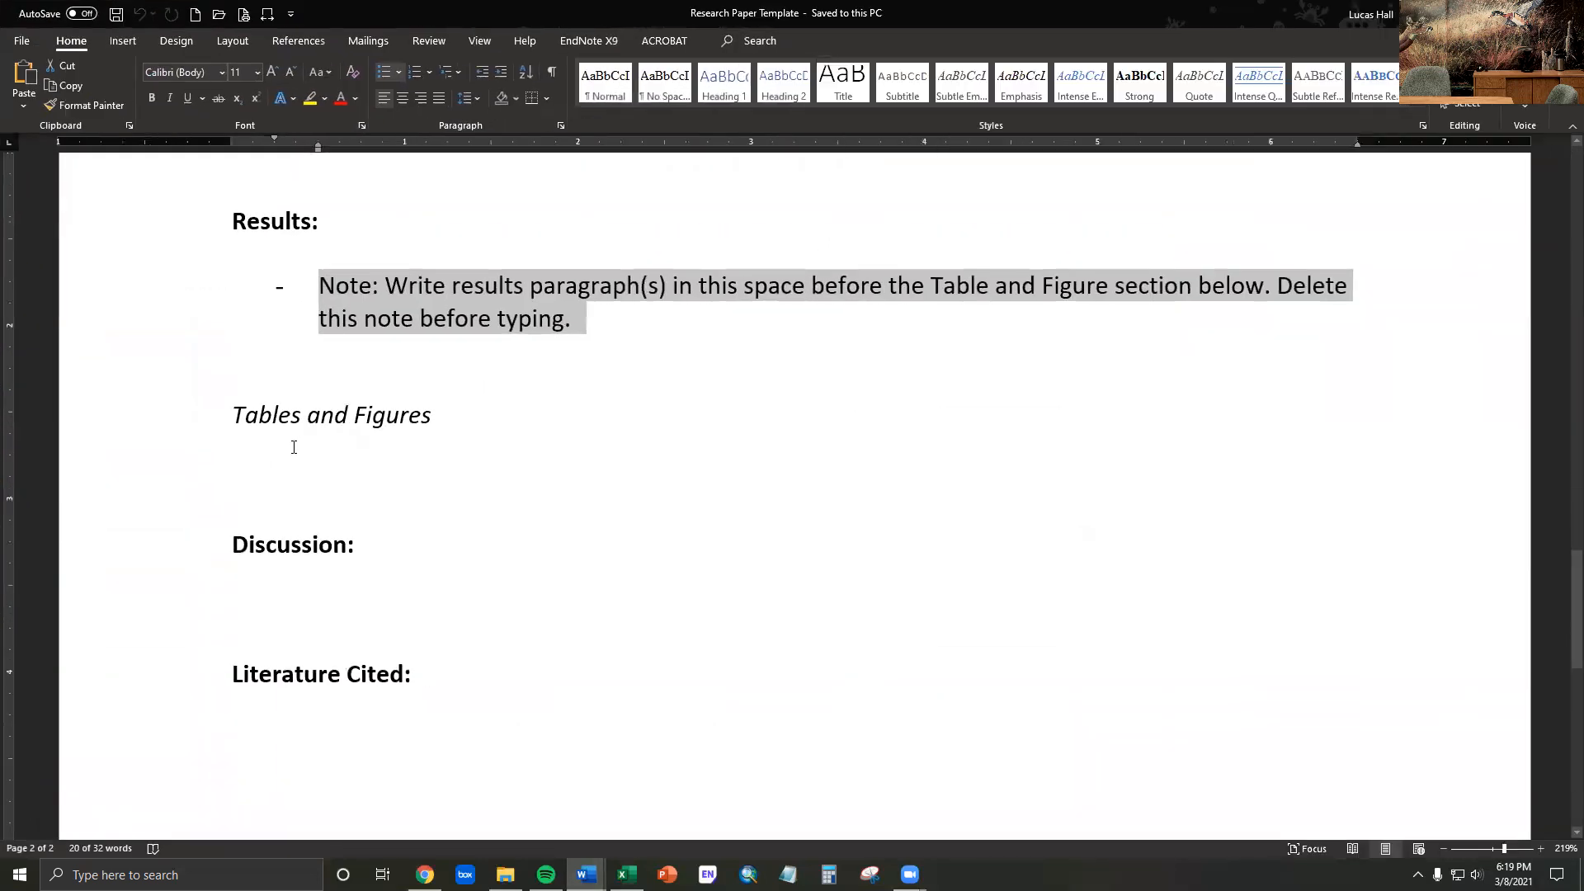
- Begin a "Table 1." caption under the Tables and Figures heading and leave a blank line below it
left_click(293, 446)
left_click(241, 471)
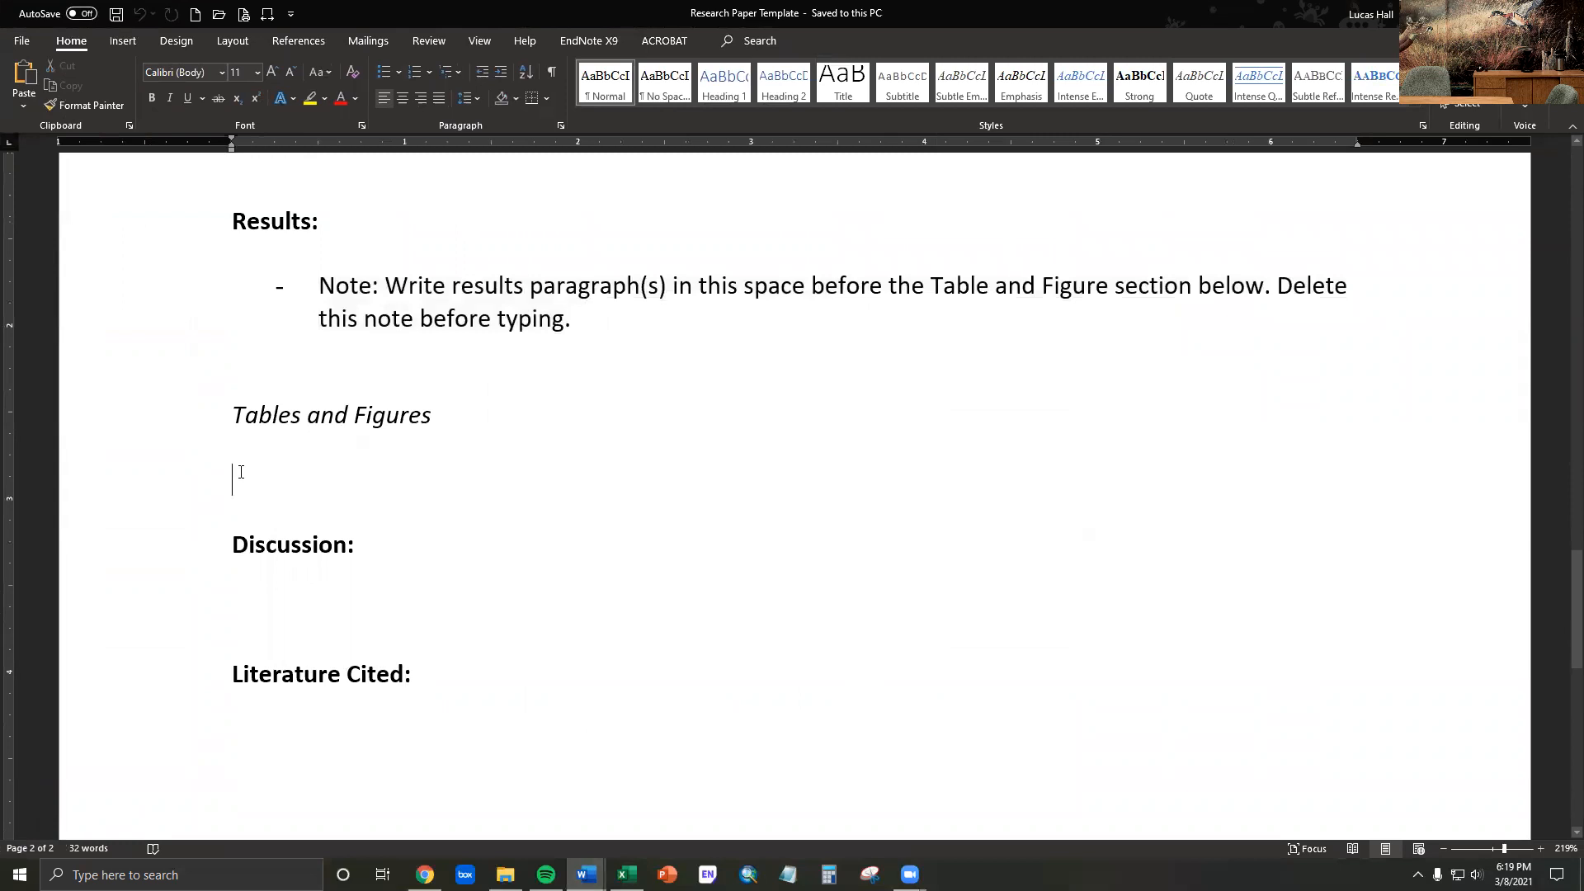
type("Ta")
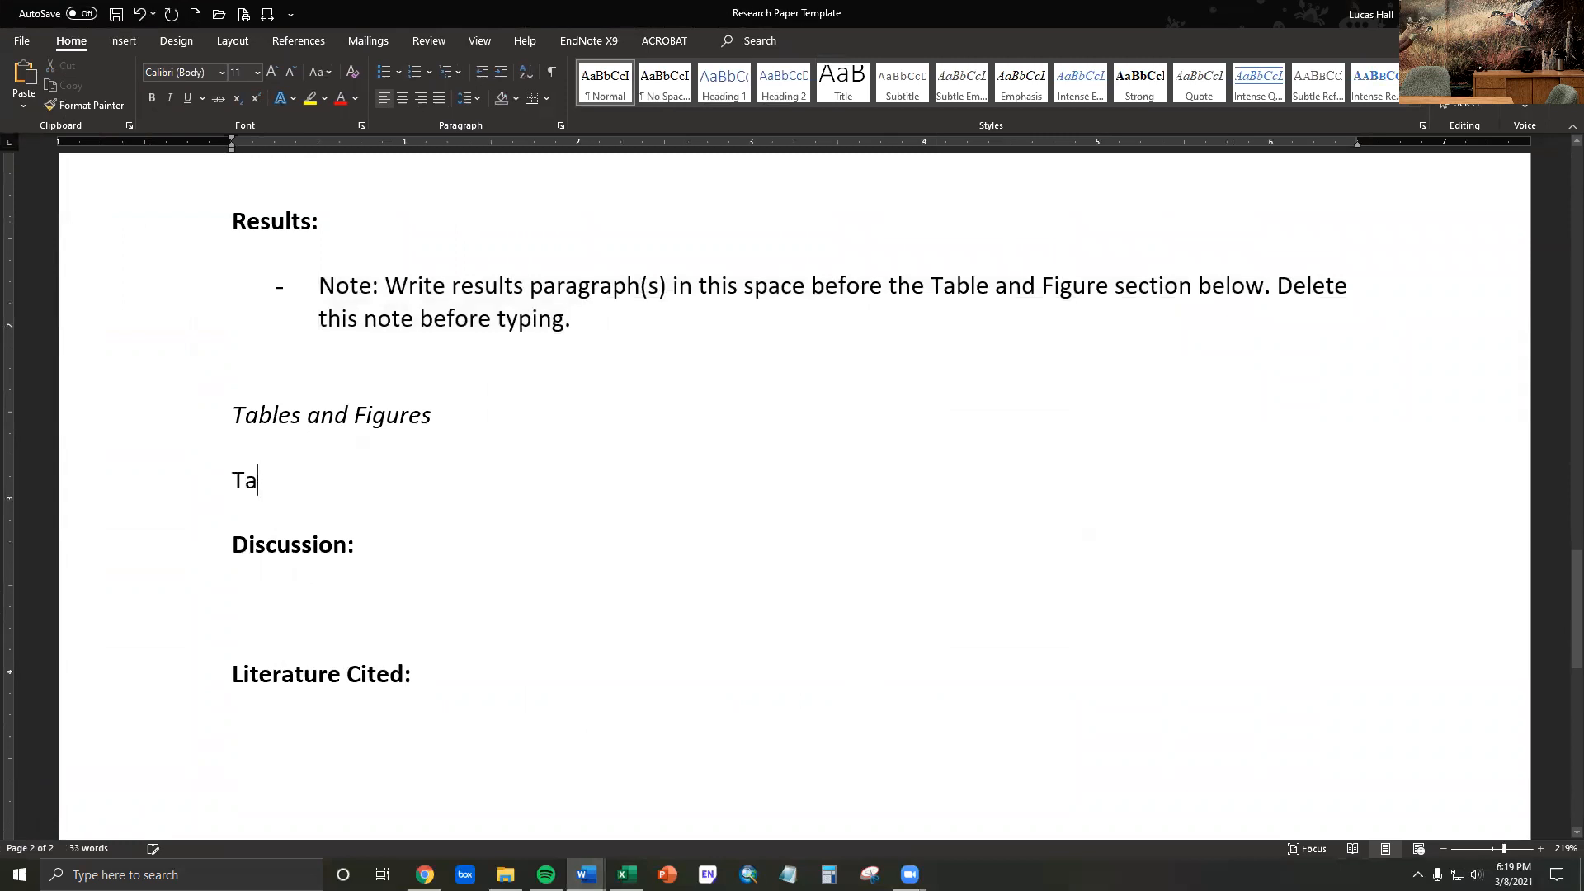
type("ble 1.")
key("Return")
key("Return")
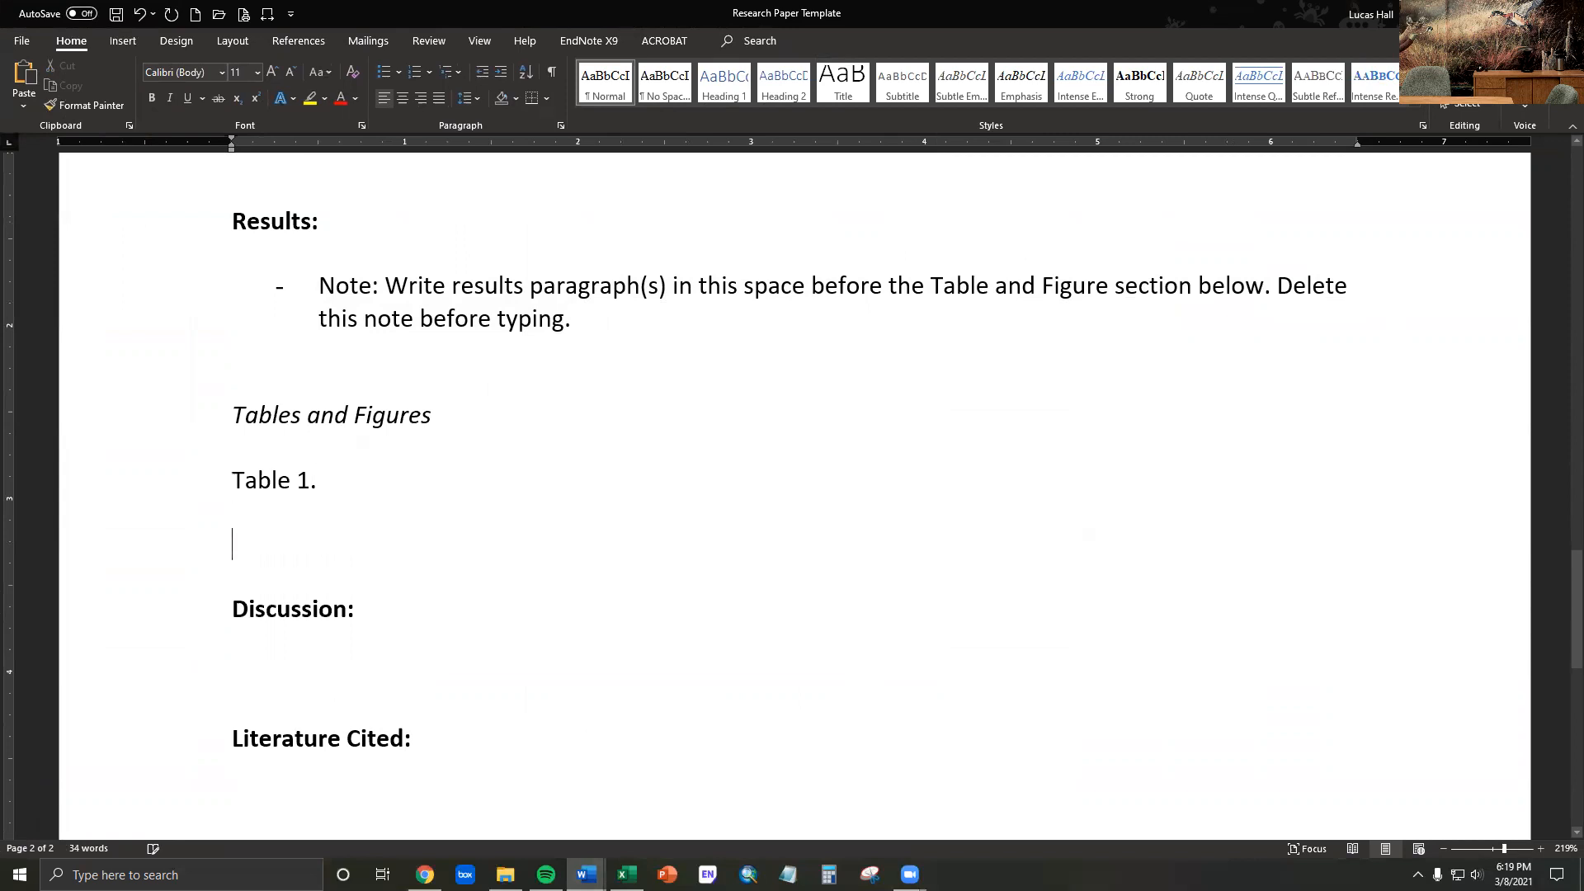
- Paste the copied summary table below the "Table 1." caption
key("ctrl+v")
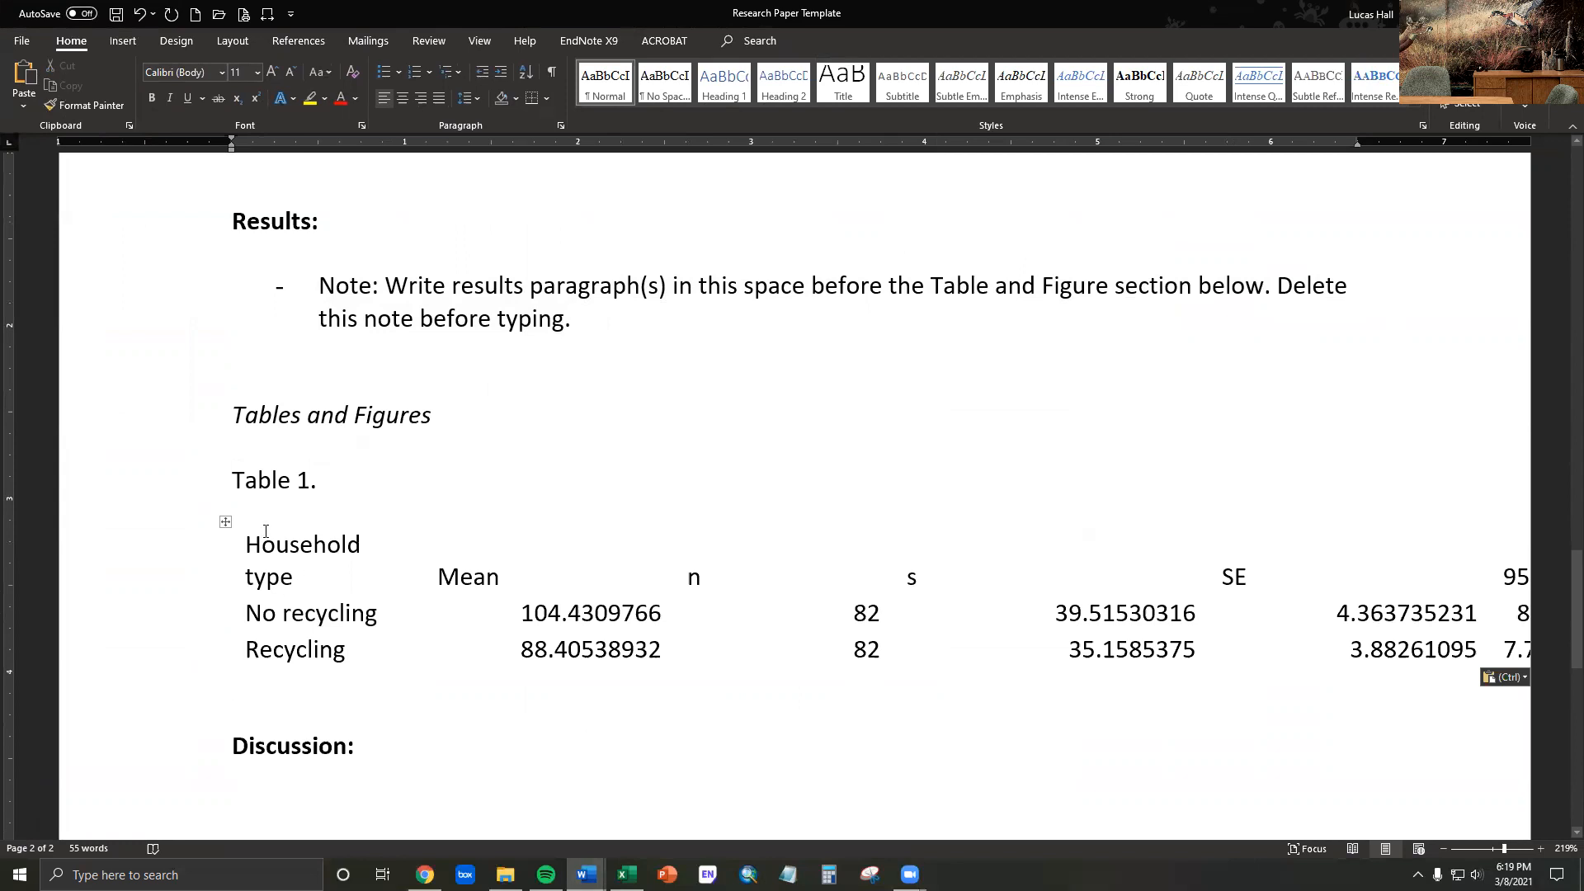
key("ctrl+z")
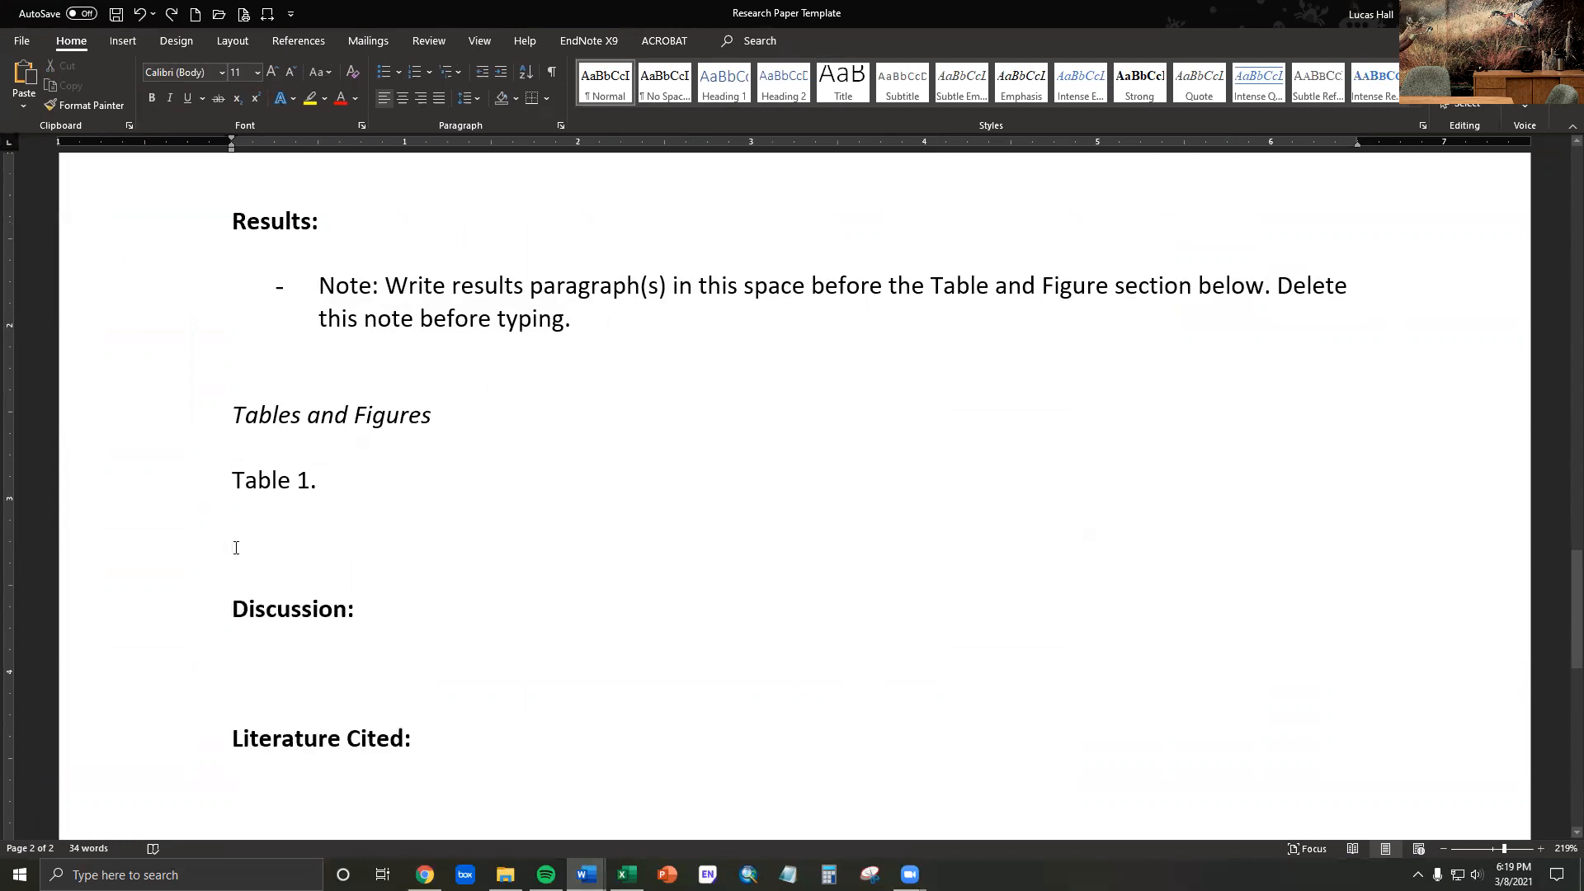
right_click(236, 551)
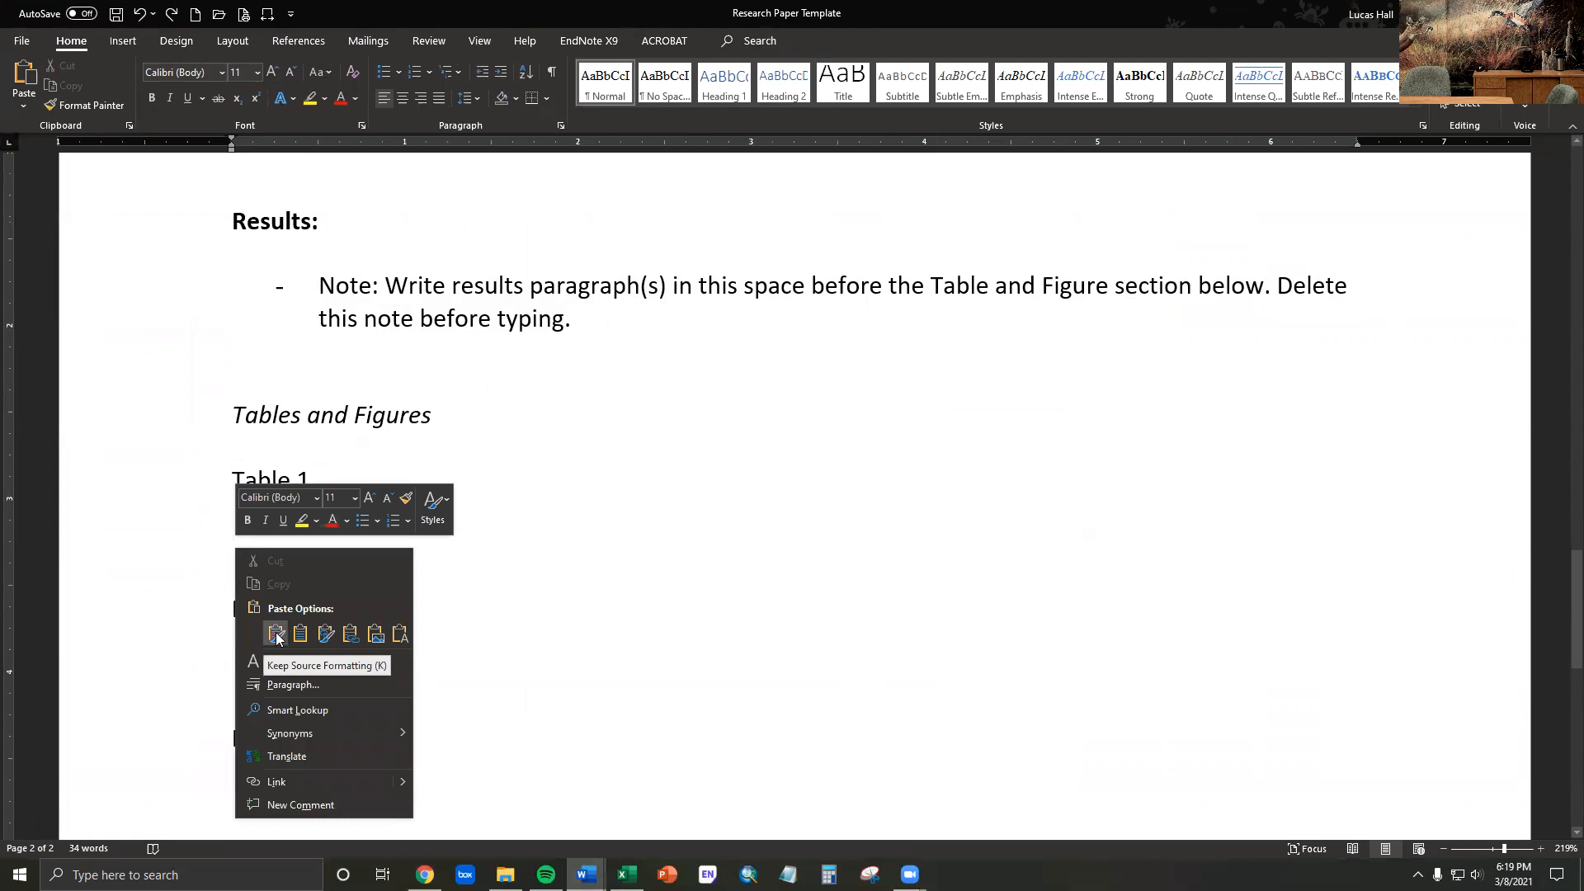
key("Escape")
key("ctrl+v")
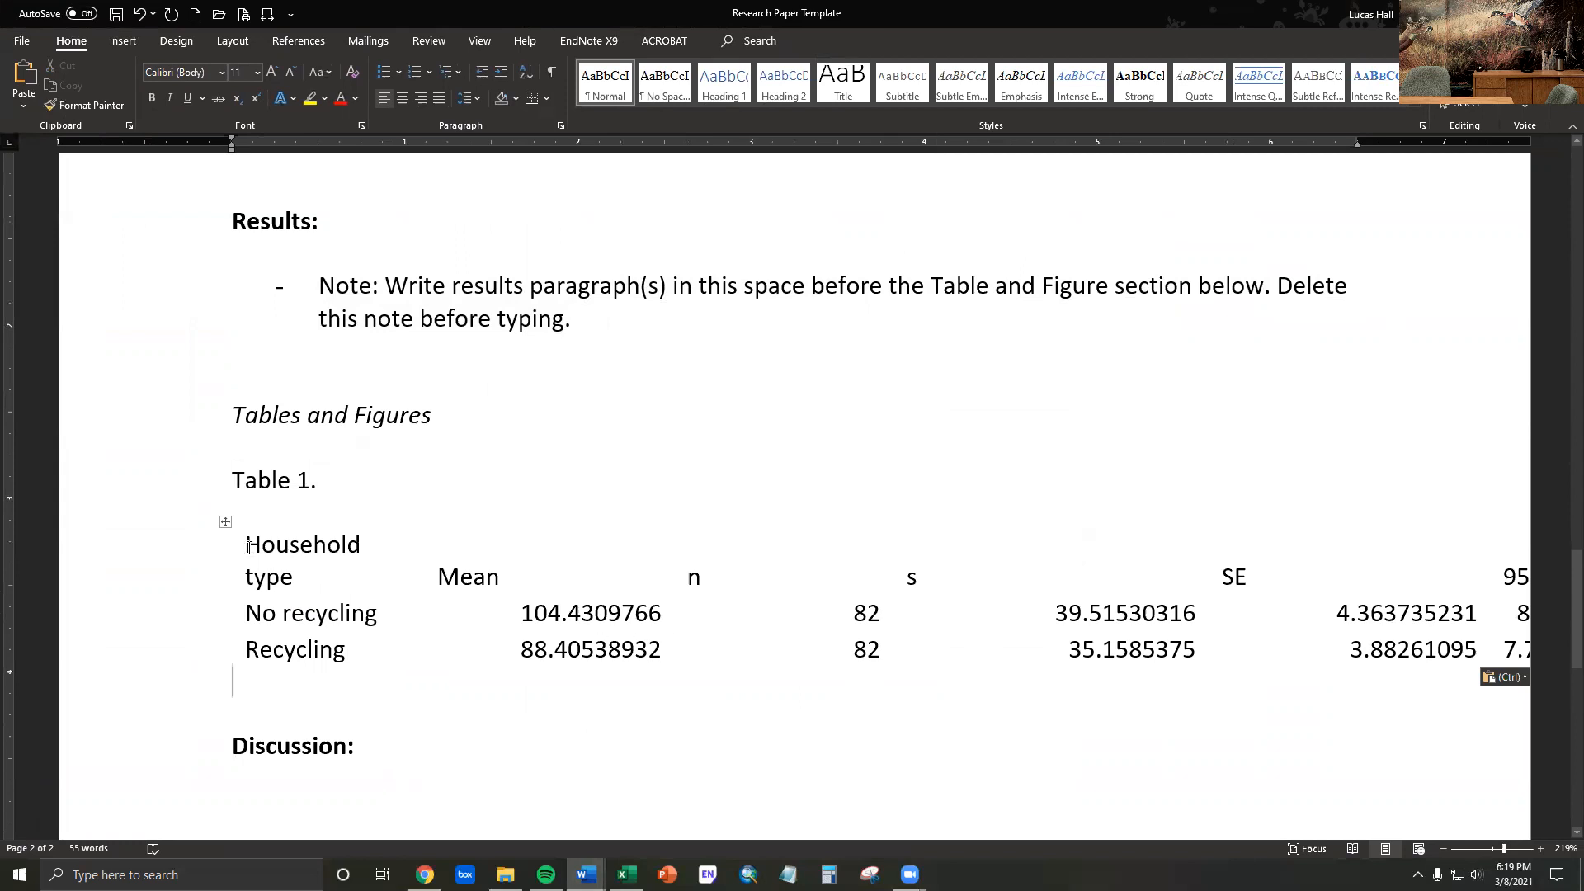
left_click(225, 523)
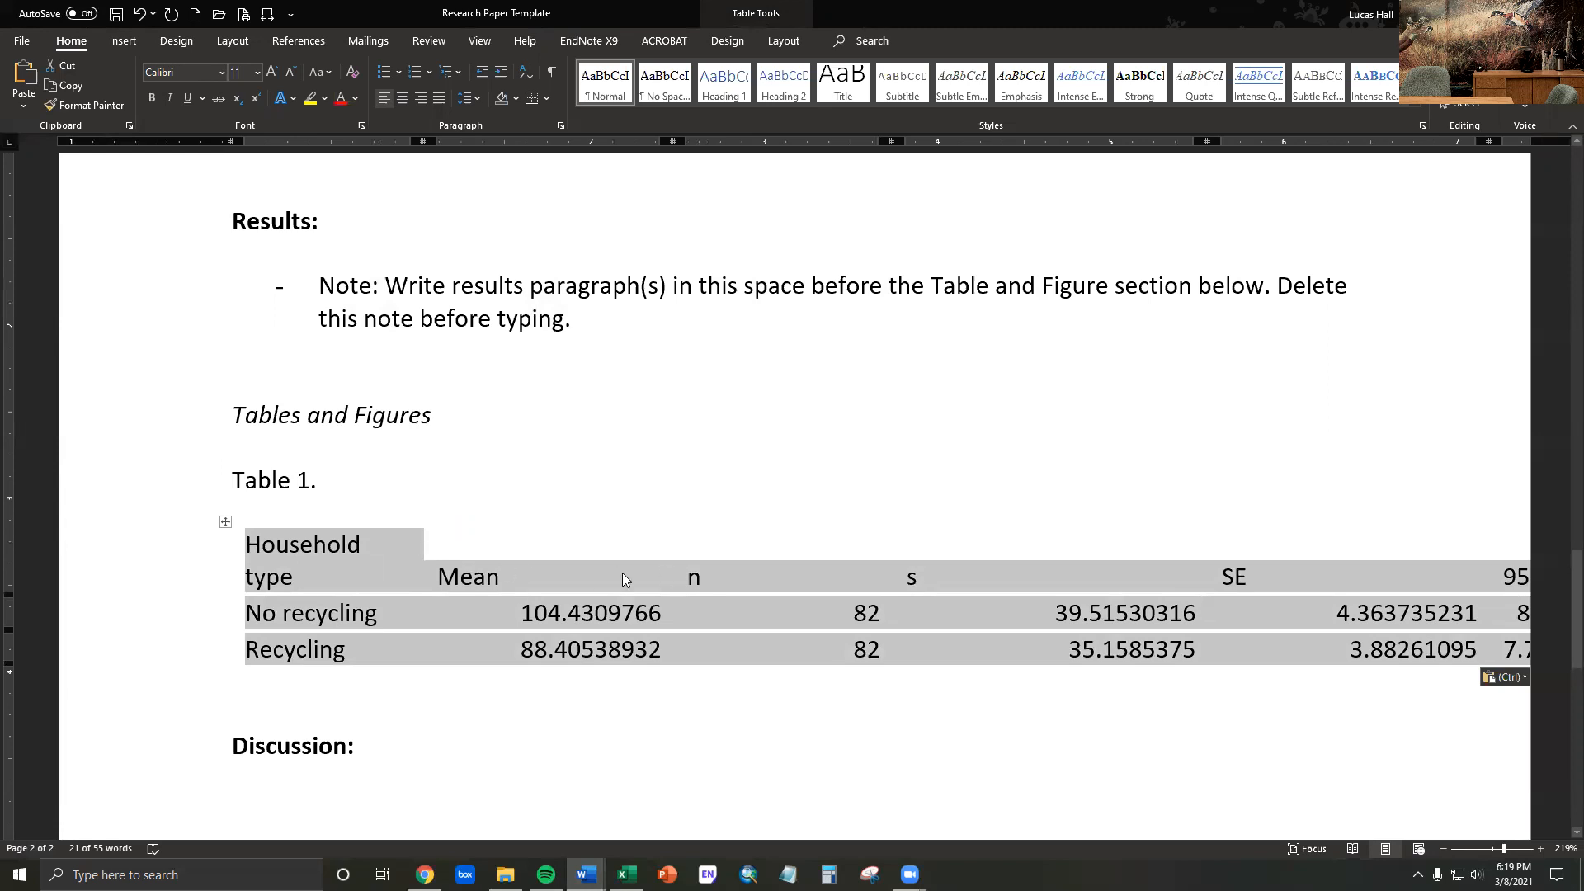
left_click(578, 570)
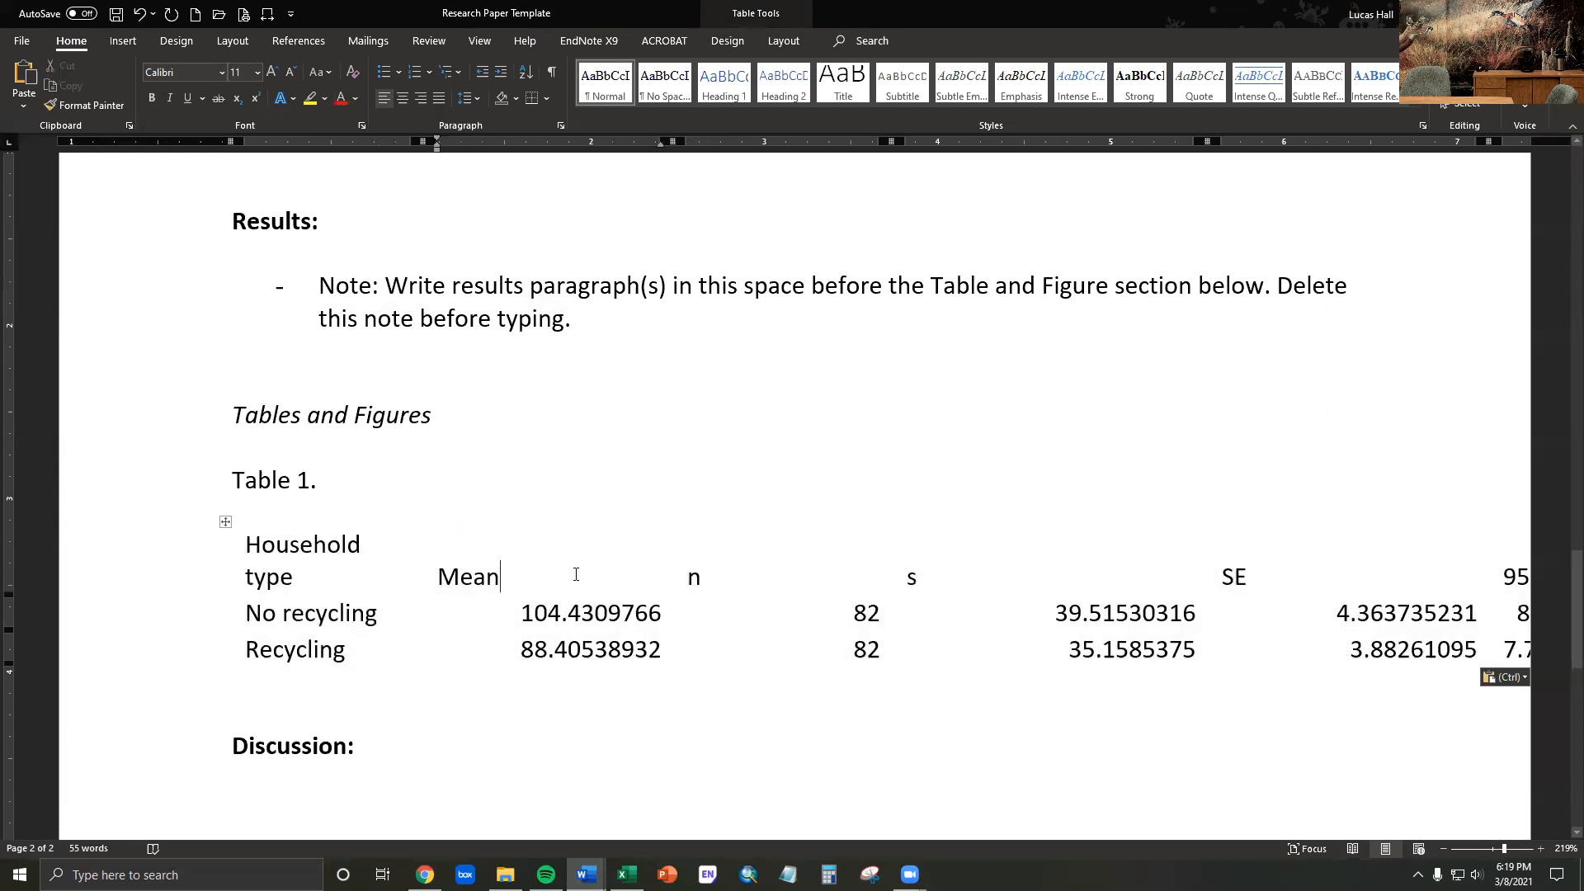
- Narrow the Mean, n and s columns of the pasted table to fit their values closely
left_click(459, 524)
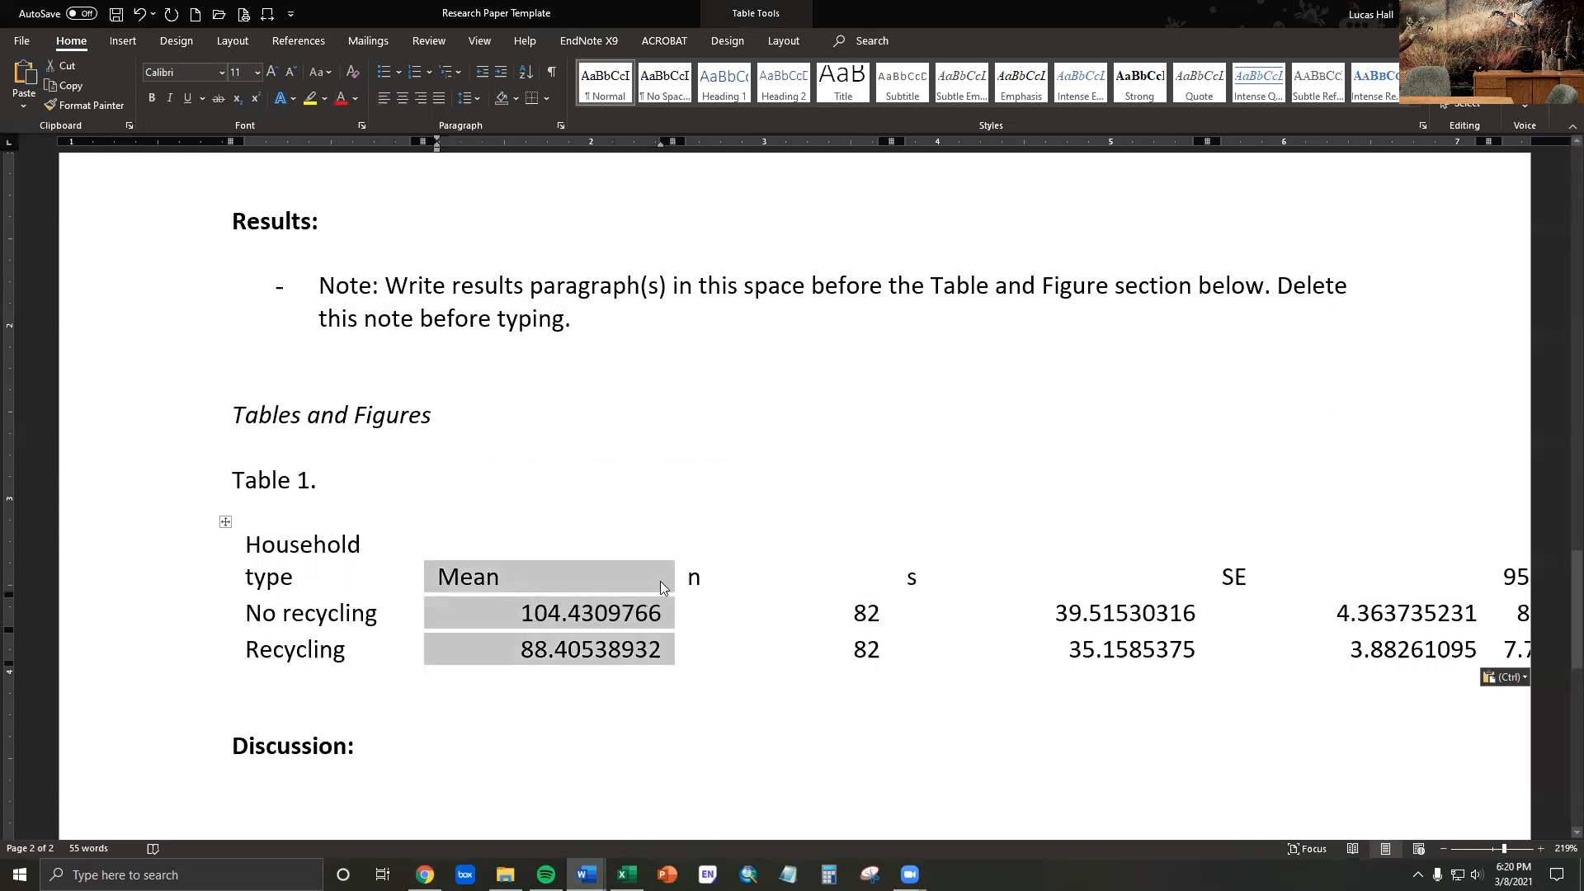
left_click_drag(672, 575, 602, 579)
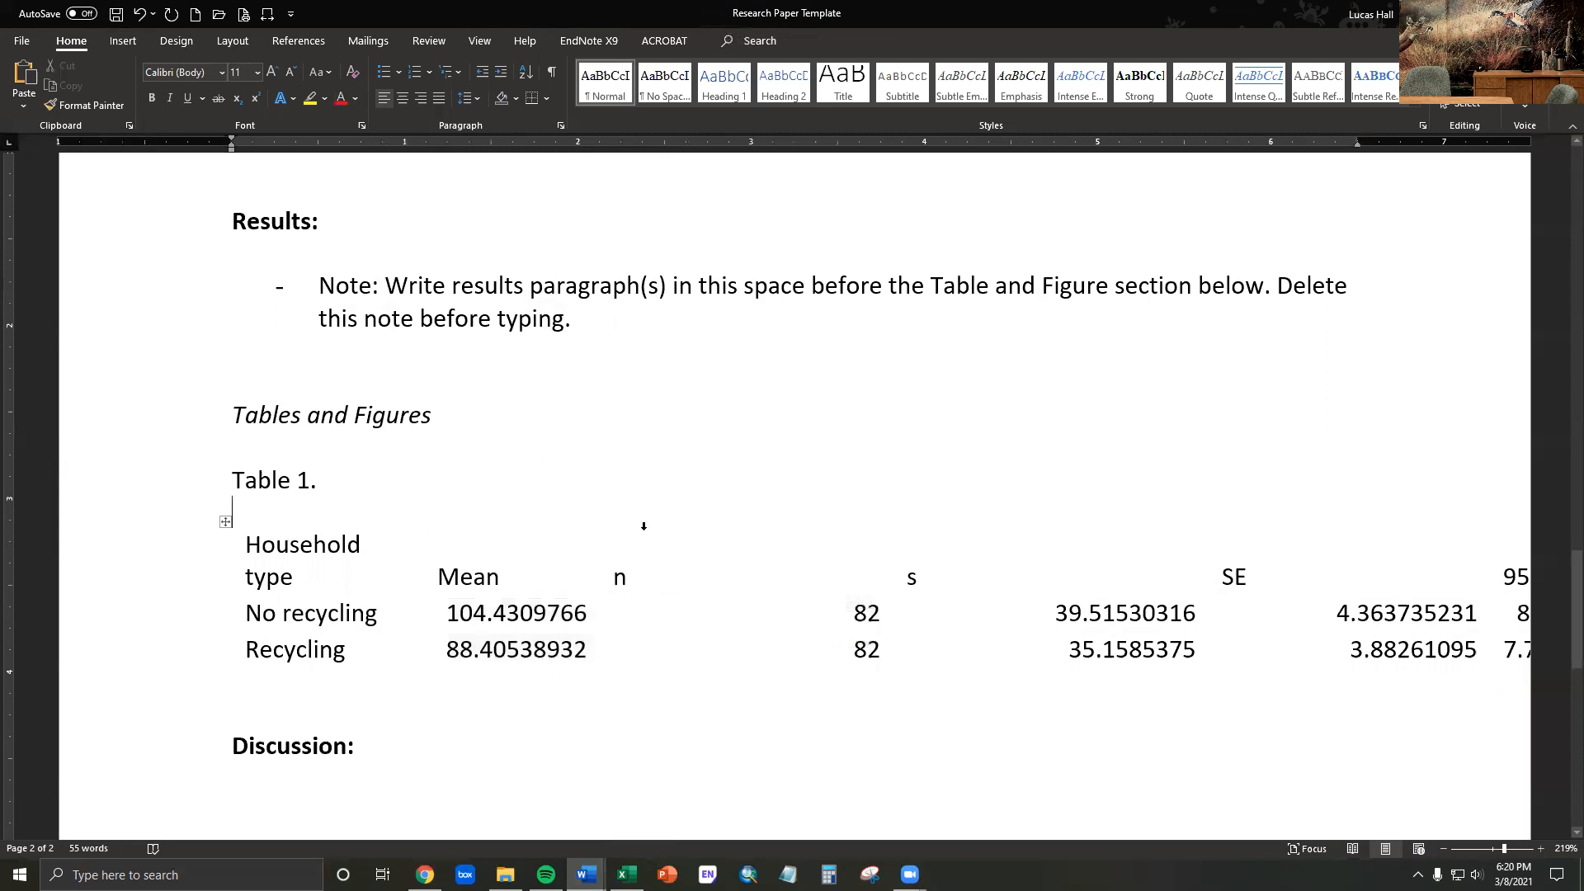
left_click(643, 525)
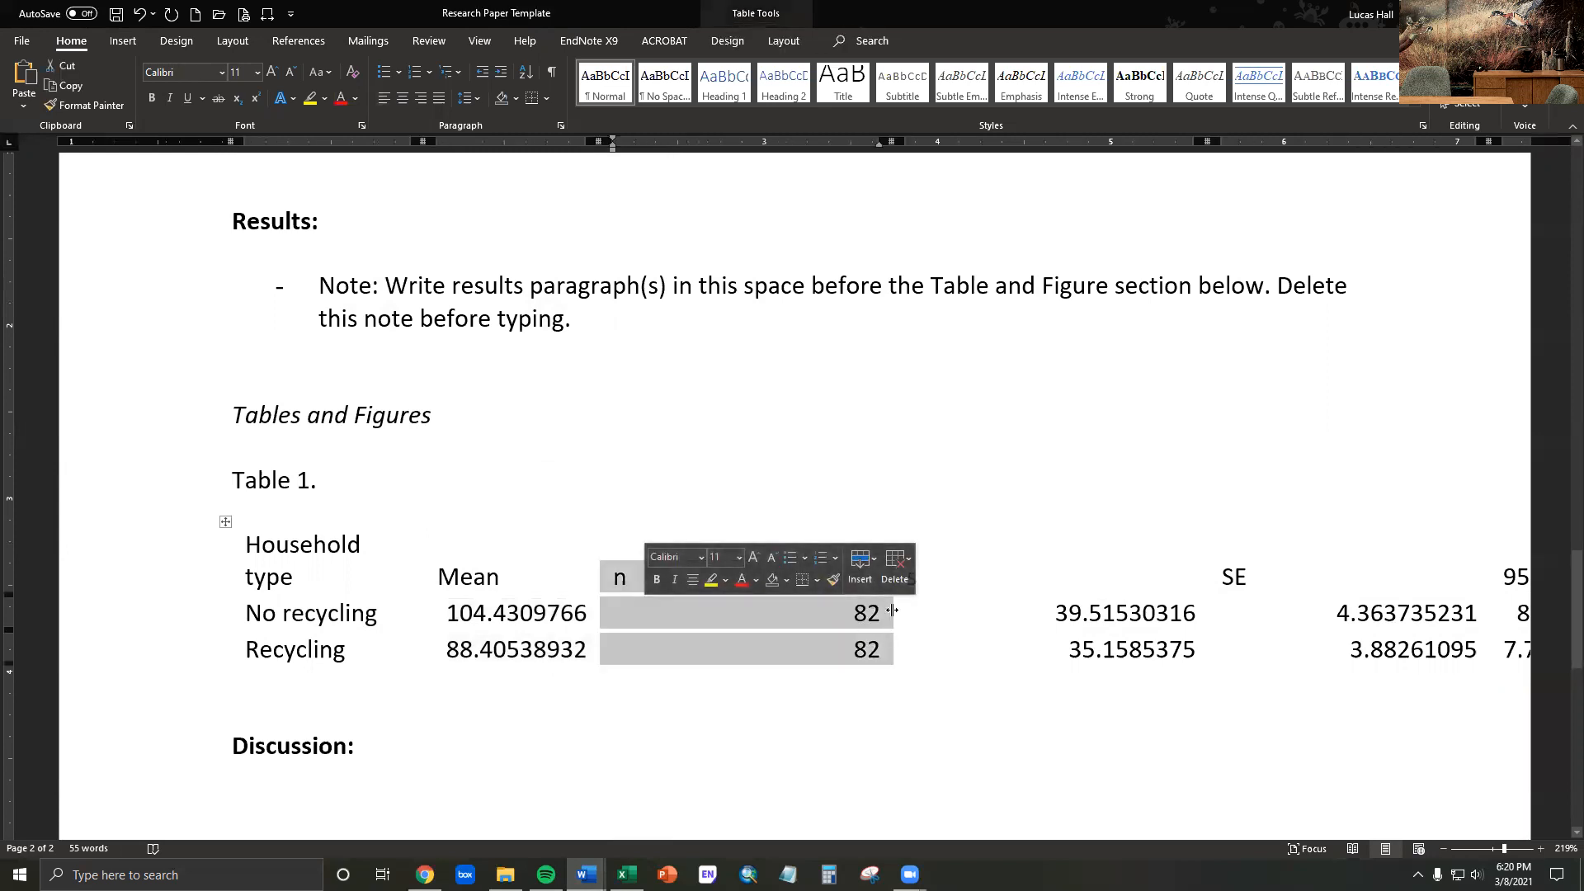
left_click_drag(892, 609, 651, 610)
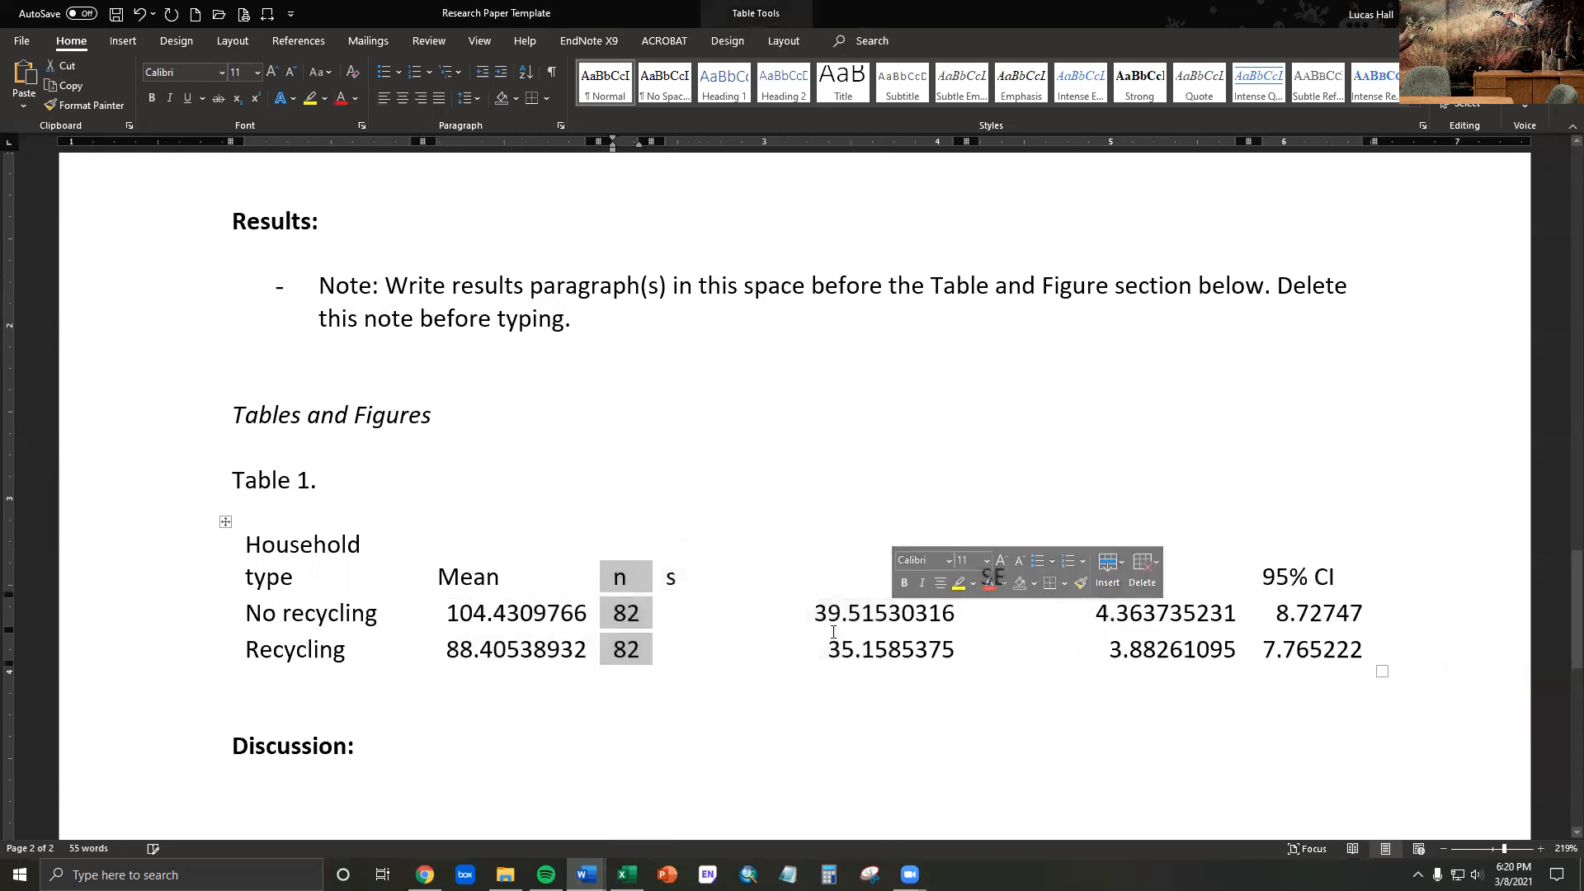
left_click(754, 525)
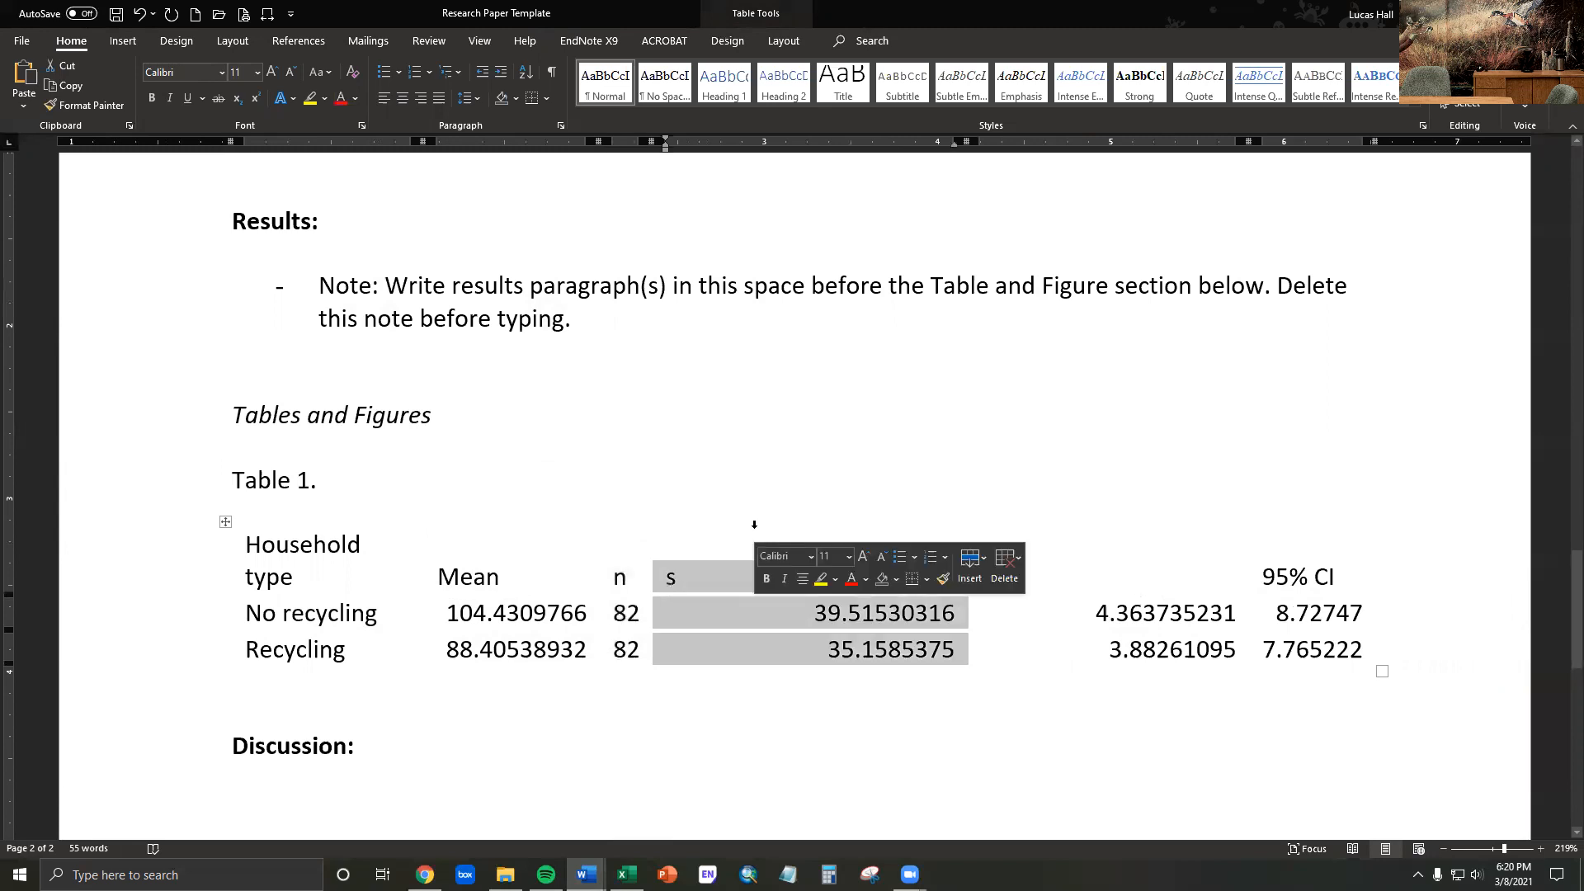
left_click_drag(967, 613, 833, 613)
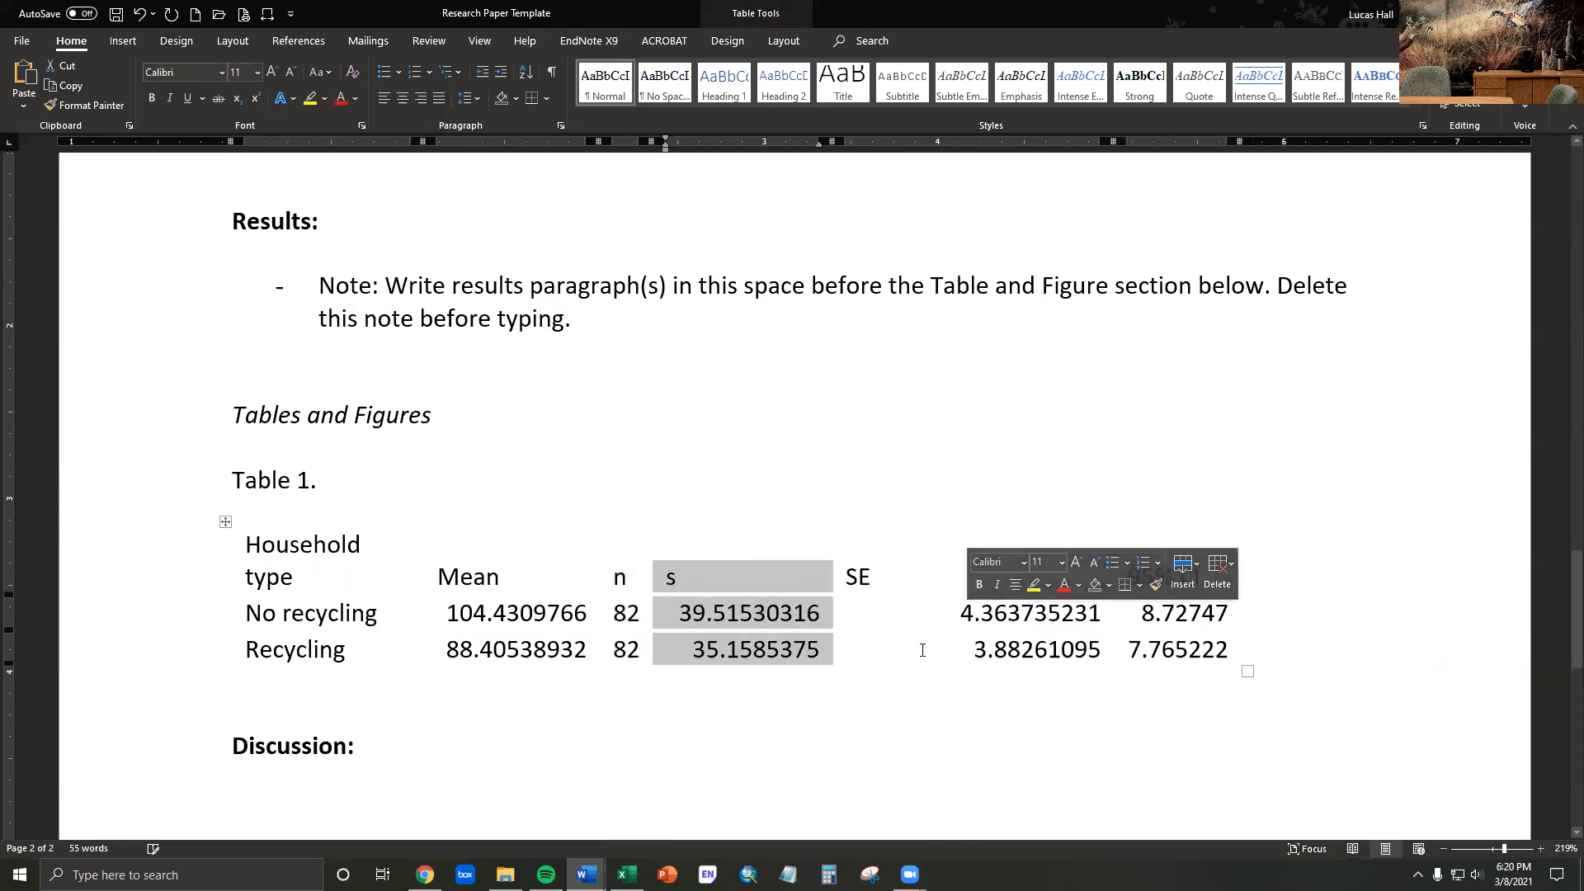
left_click(738, 649)
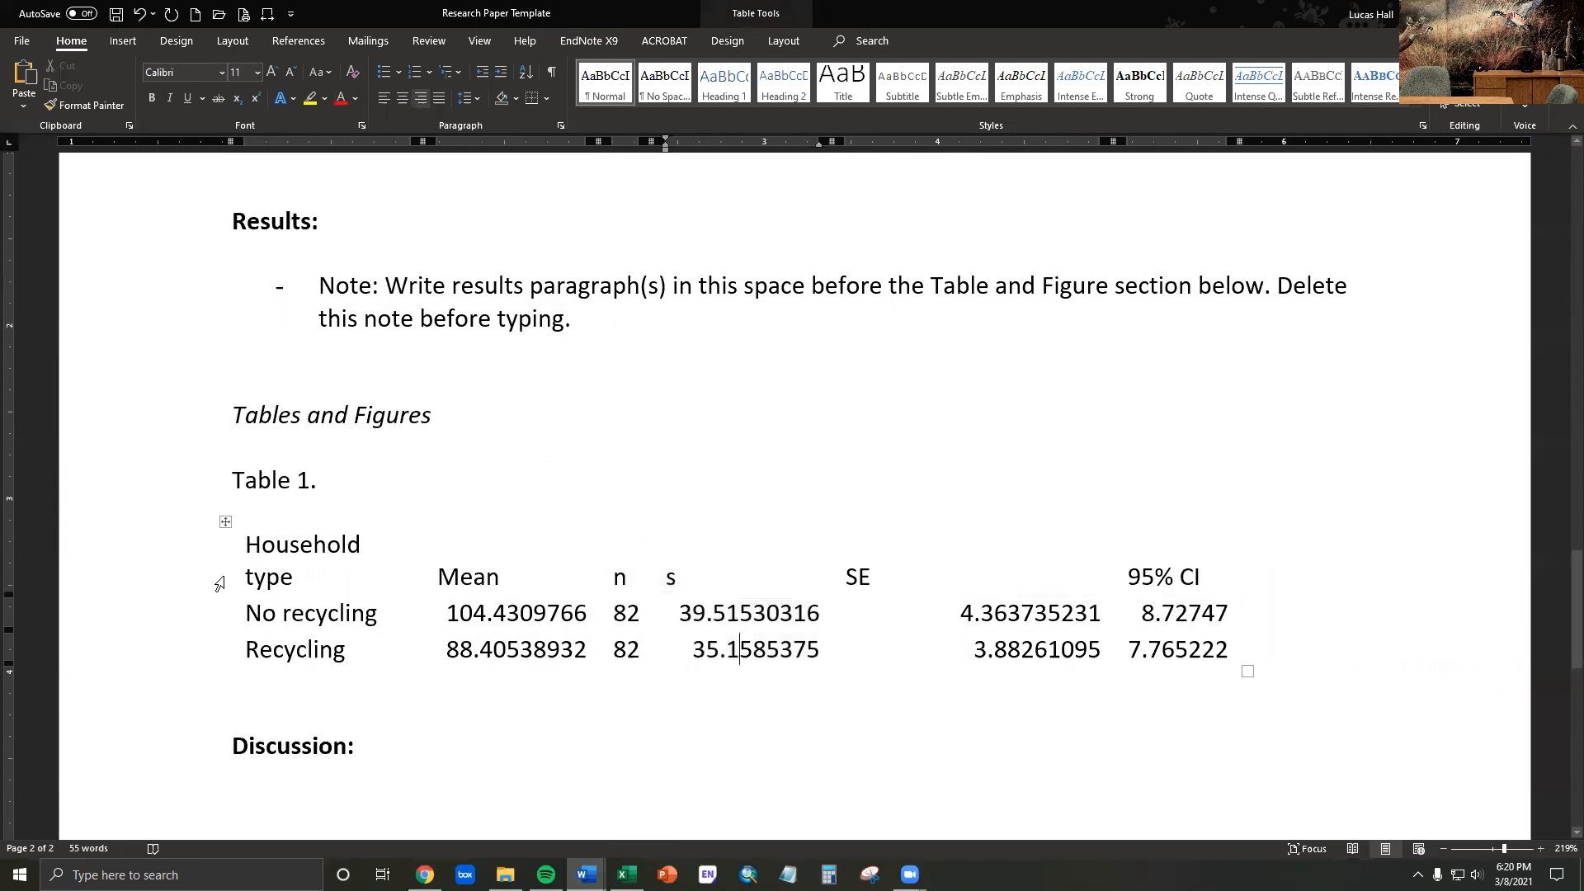
- Fit the width of the Household type column so its heading stays on one line
left_click(342, 545)
left_click(310, 525)
double_click(422, 538)
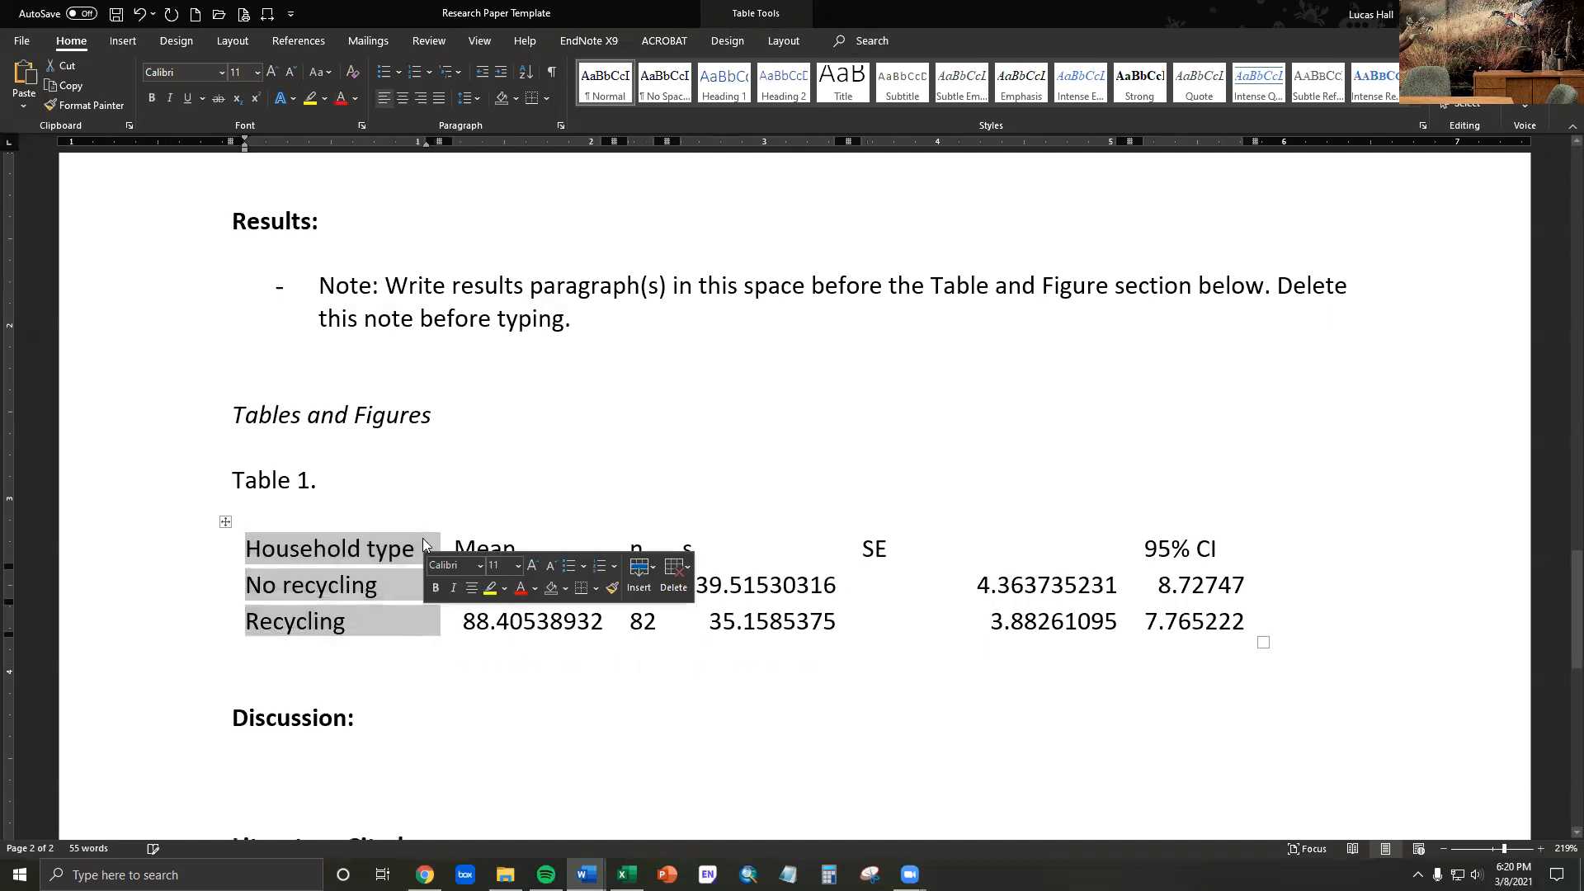
left_click(373, 619)
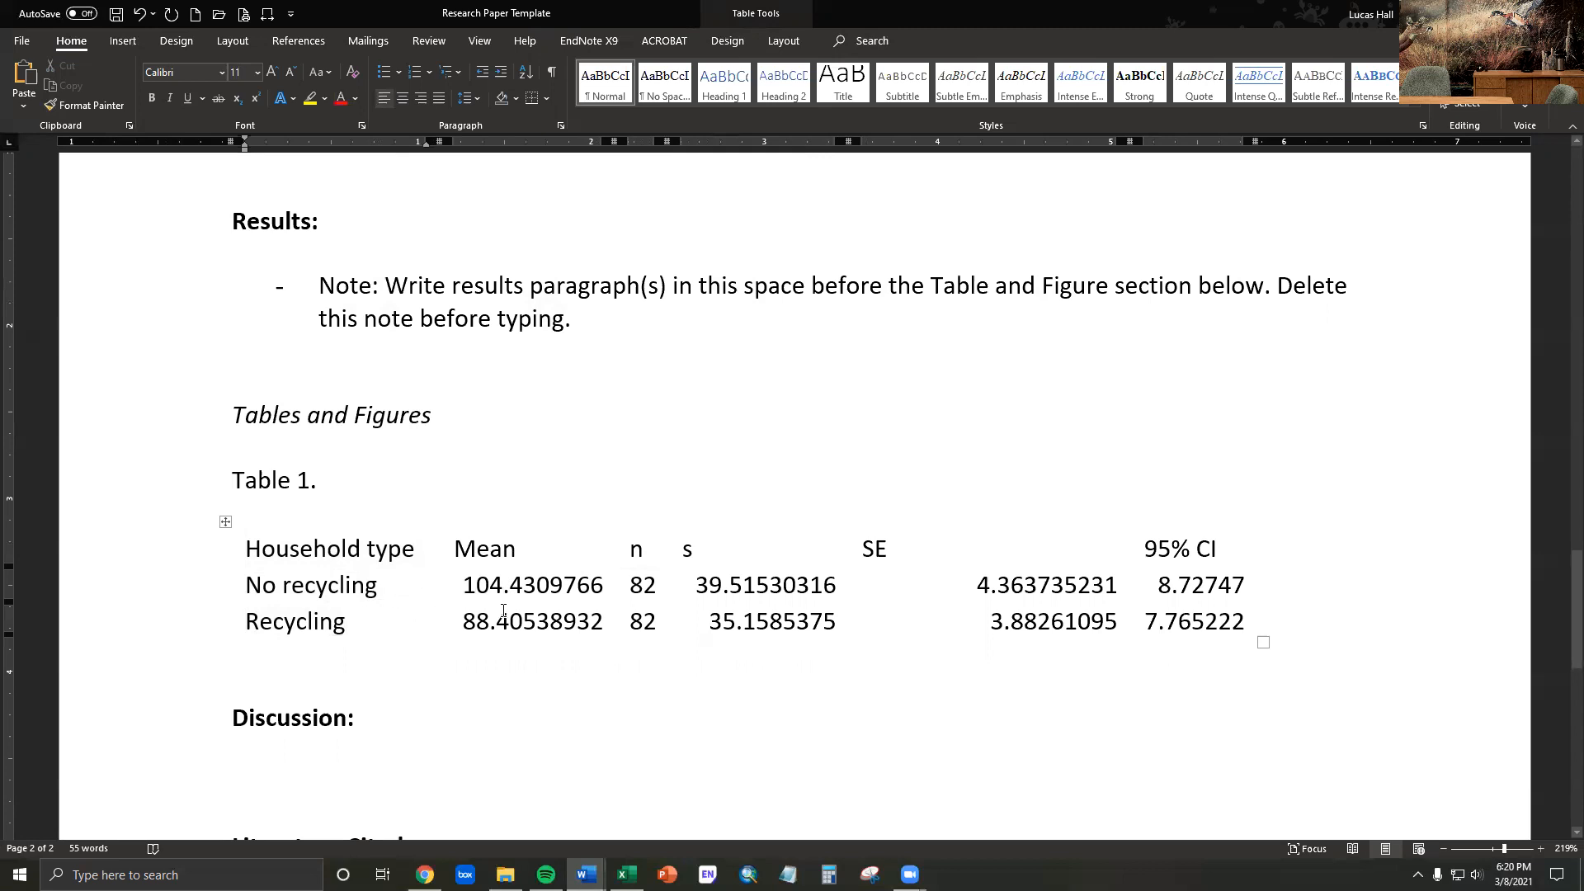
- Shorten the Mean values to one decimal place: 104.4 for No recycling and 88.4 for Recycling
left_click(523, 587)
key("Delete")
key("Delete")
key("Delete")
key("Delete")
key("Delete")
key("Delete")
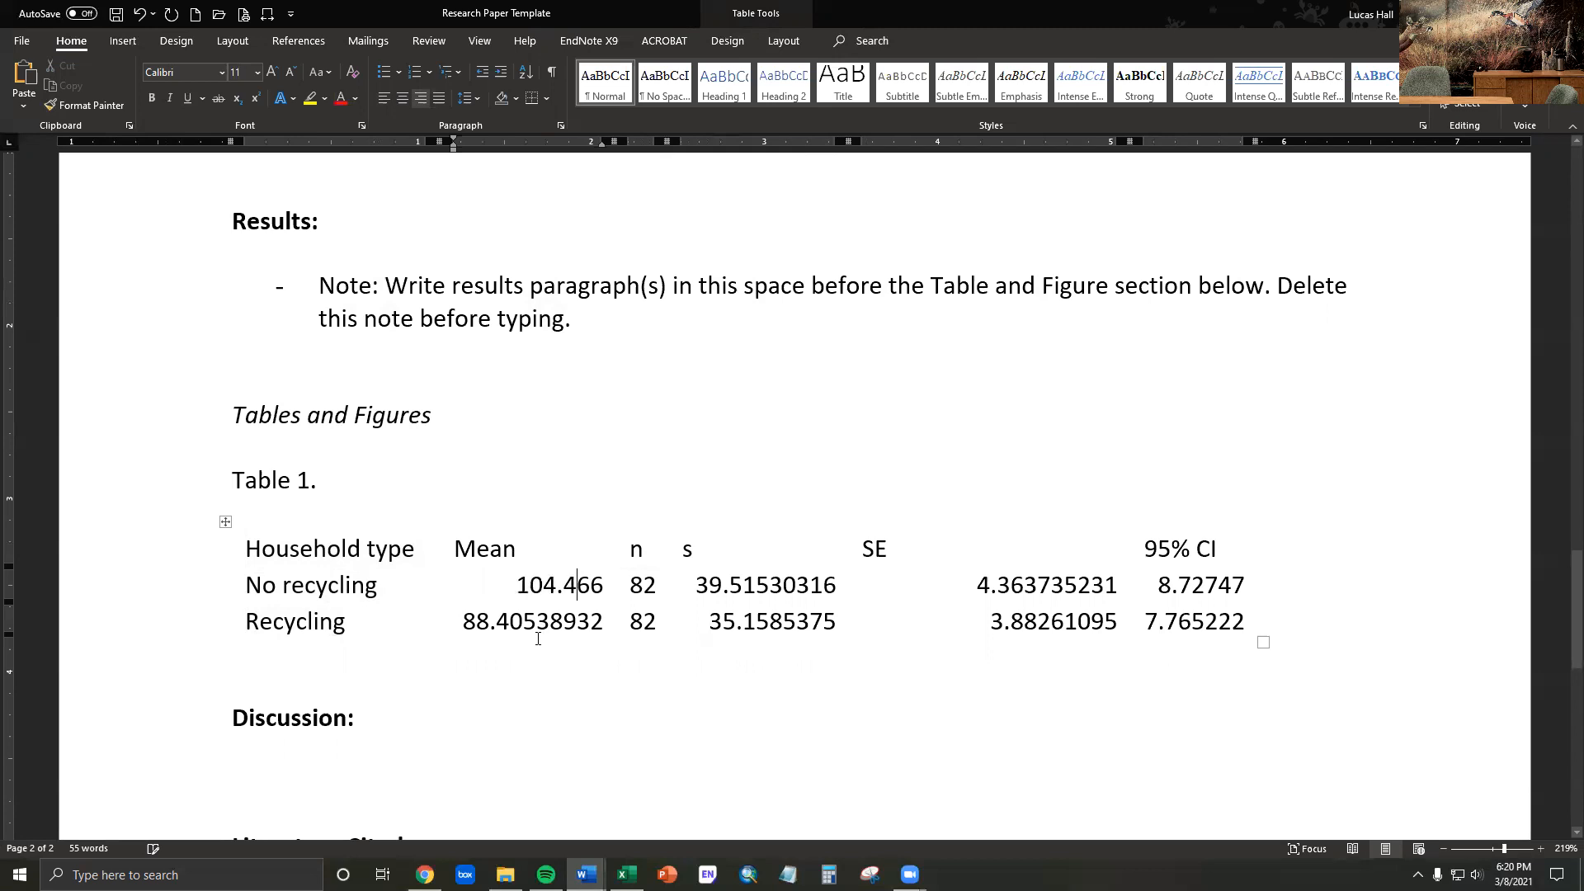
key("Down")
key("Left")
key("Left")
key("Left")
key("Left")
key("Left")
key("Left")
key("Left")
key("Delete")
key("Delete")
- Round the s values to one decimal place: 39.5 for No recycling and 35.2 for Recycling
key("Delete")
key("Delete")
key("Delete")
key("Delete")
key("Delete")
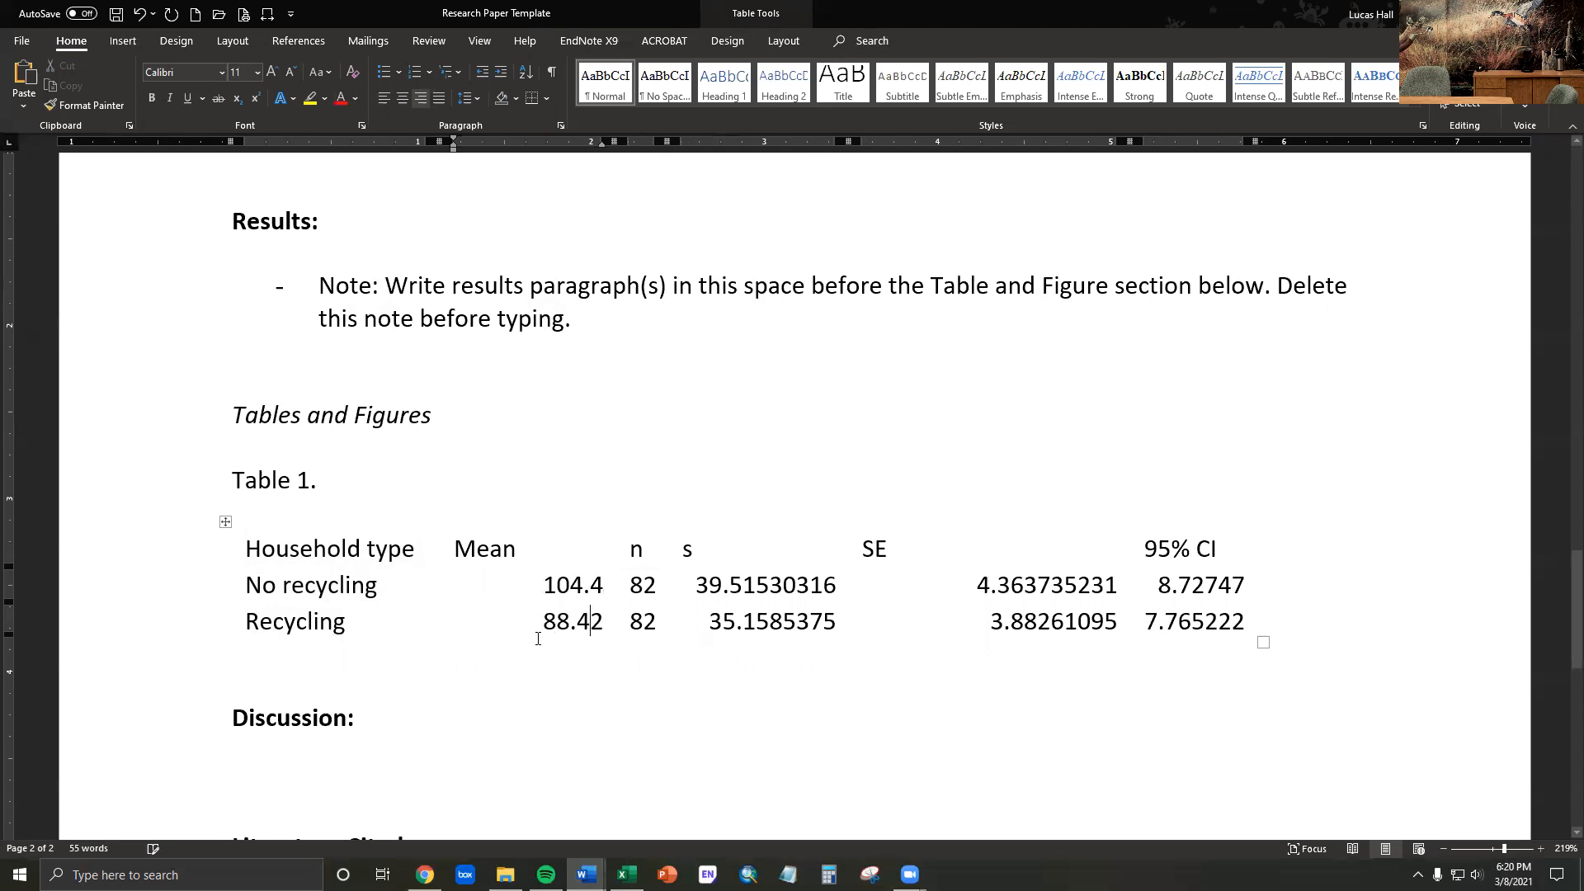
key("Up")
key("Right")
key("Right")
key("Right")
key("Right")
key("Right")
key("Right")
key("Right")
key("Right")
key("Delete")
key("Delete")
key("Delete")
key("Delete")
key("Delete")
key("Delete")
key("Delete")
key("Down")
key("Left")
key("Left")
key("Left")
key("Left")
key("Left")
key("Left")
key("Left")
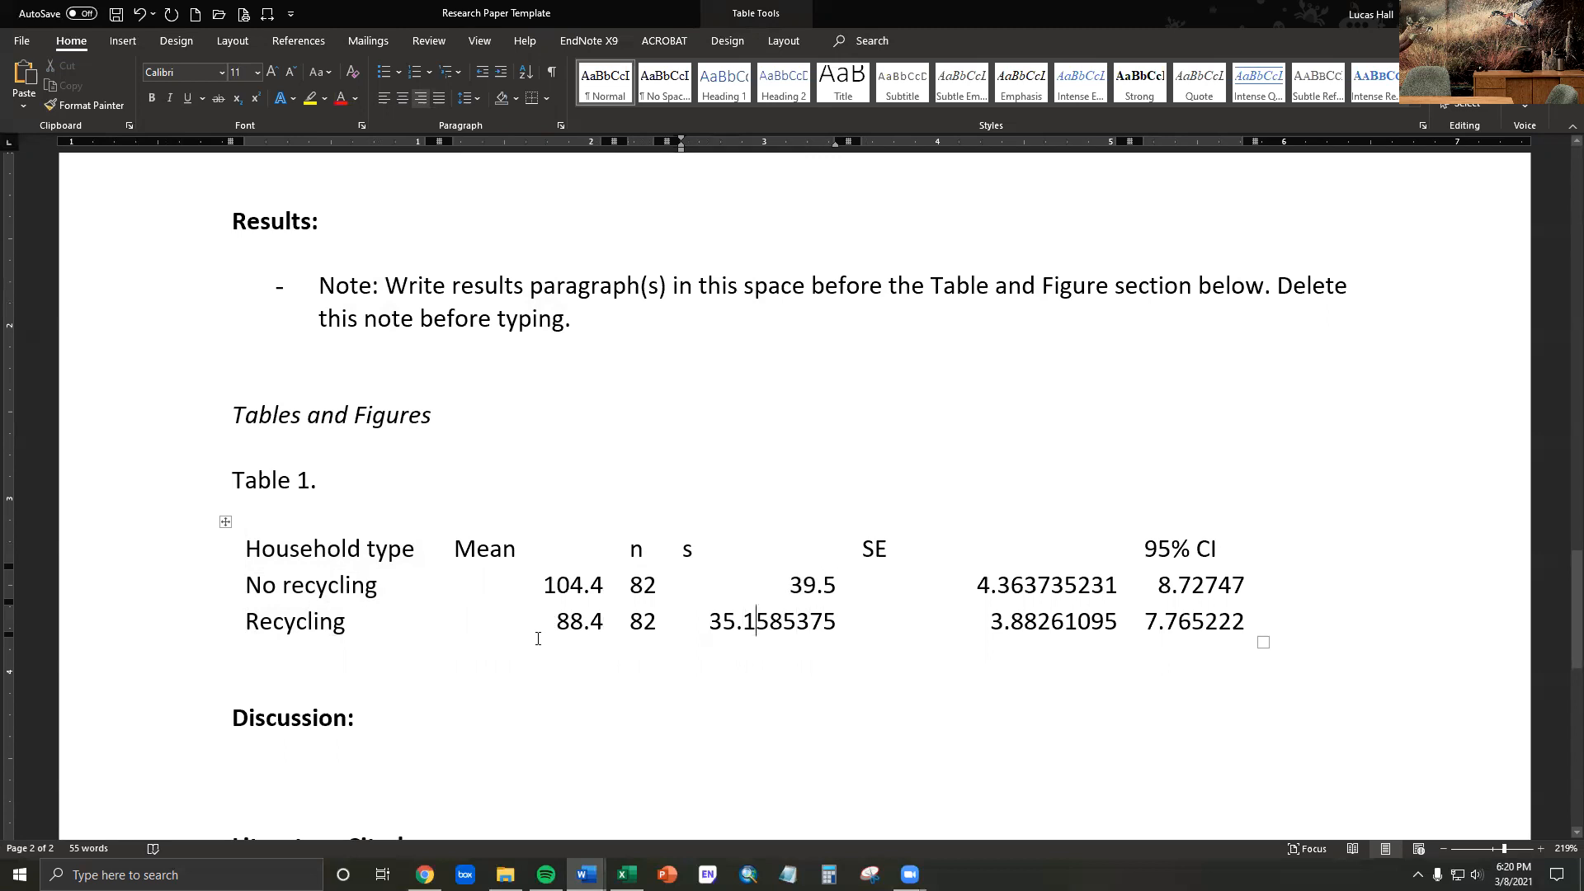
key("Left")
key("Delete")
key("Delete")
key("Delete")
key("Delete")
key("Delete")
key("Delete")
key("Delete")
type("2")
- Round the SE values to one decimal place: 4.4 for No recycling and 3.9 for Recycling
left_click(999, 585)
key("Delete")
key("Delete")
key("Delete")
key("Delete")
key("Delete")
key("Delete")
key("Delete")
key("Delete")
key("Delete")
type("4")
key("Down")
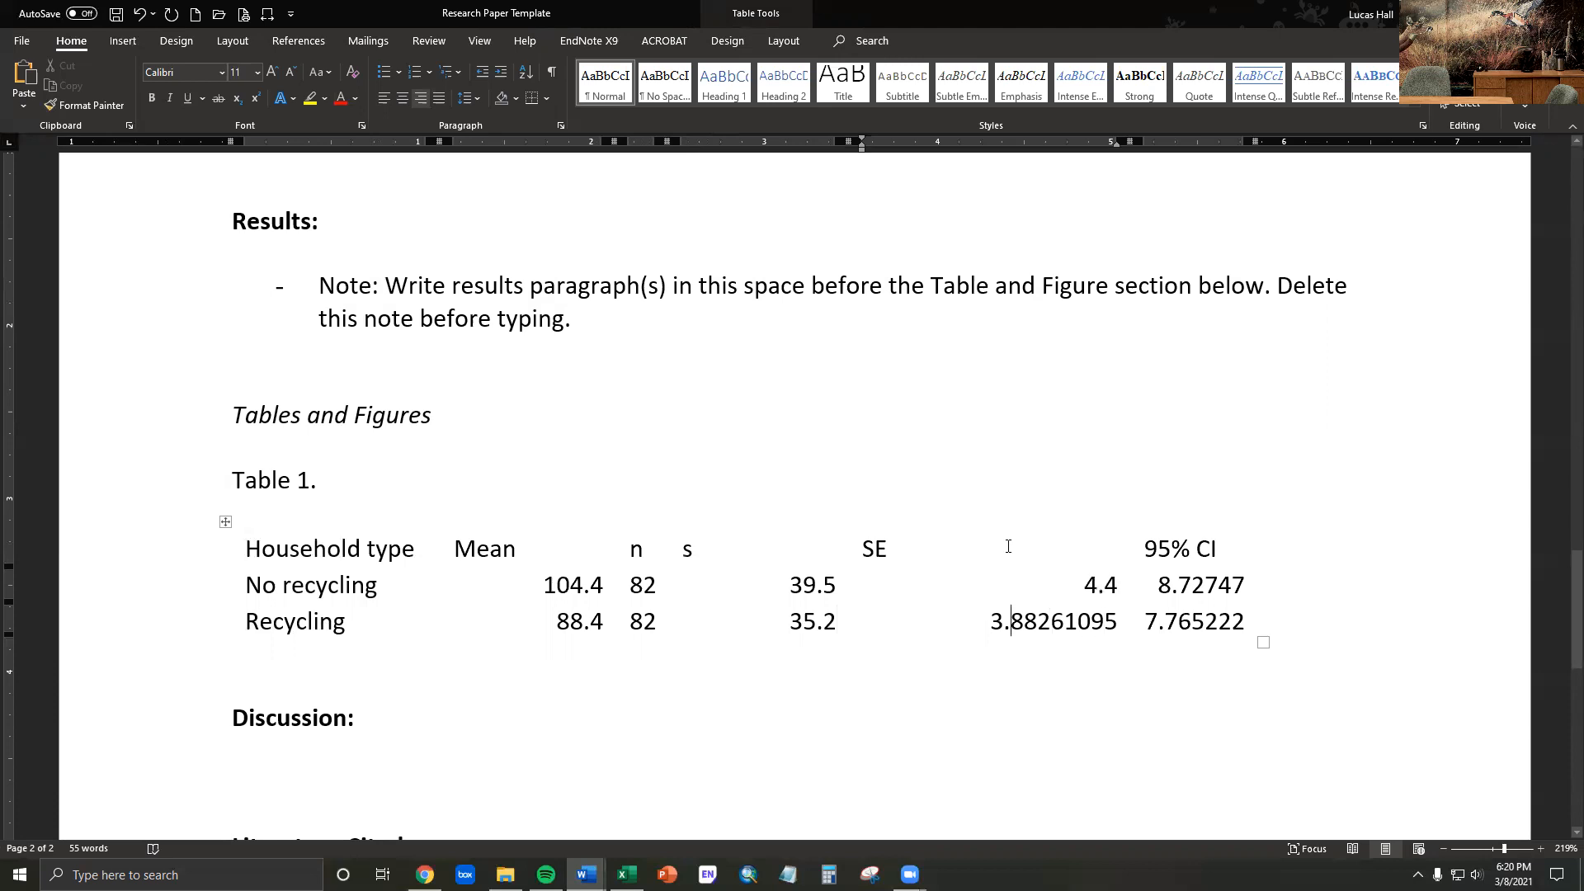
key("BackSpace")
key("BackSpace")
key("BackSpace")
key("BackSpace")
key("BackSpace")
key("BackSpace")
key("BackSpace")
key("Delete")
type("9")
- Round the 95% CI values to one decimal place: 8.7 for No recycling and 7.8 for Recycling
key("Right")
key("Up")
key("Right")
key("Right")
key("Right")
key("Delete")
key("Delete")
key("Delete")
key("Delete")
key("Down")
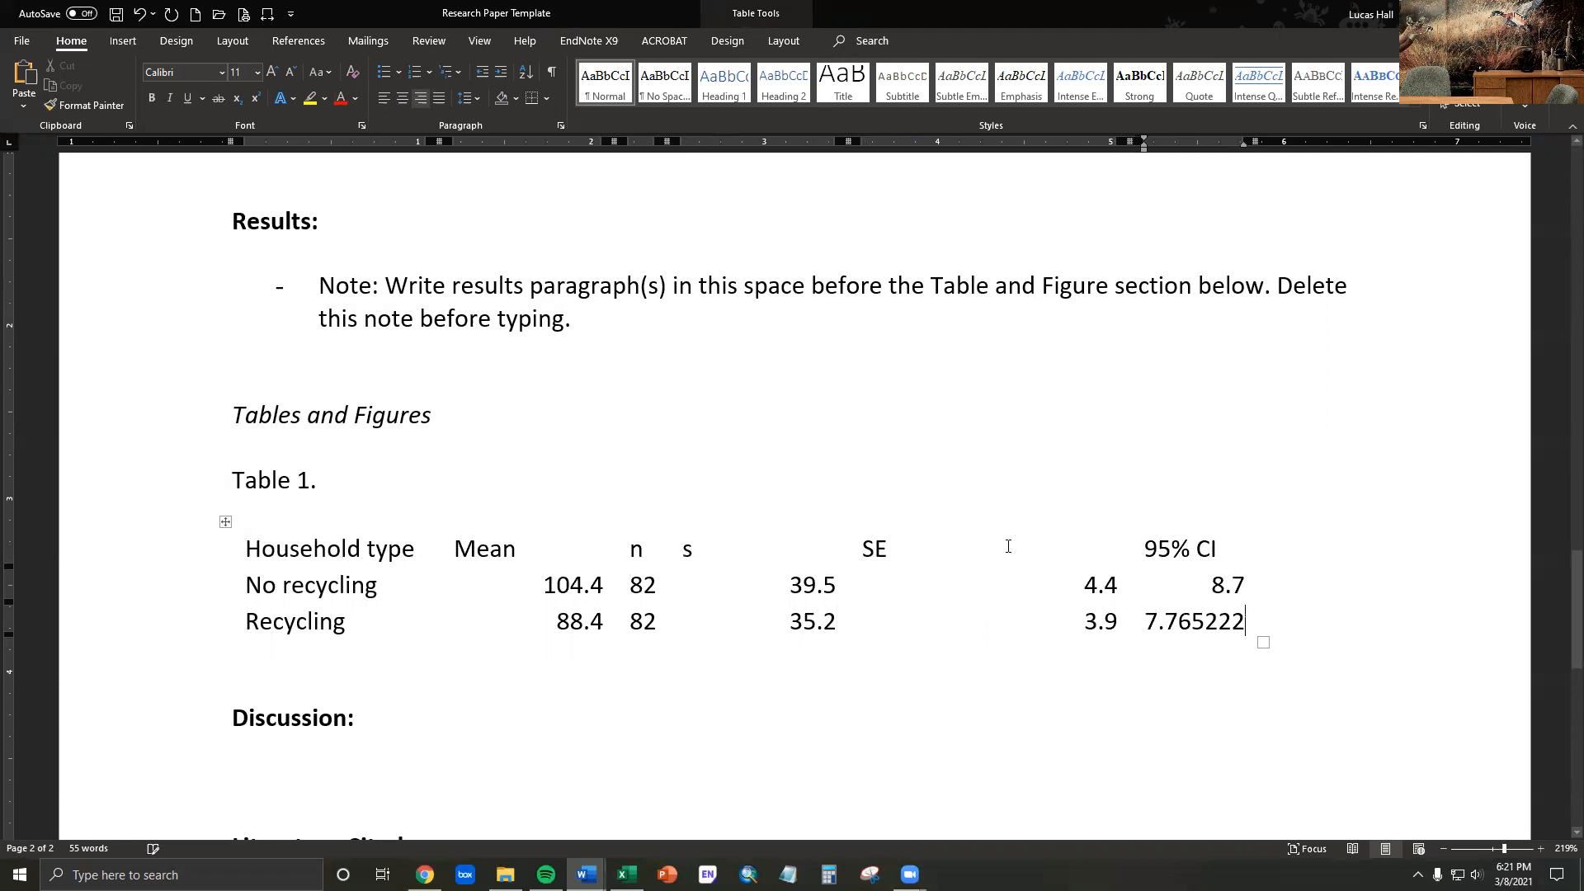
key("Left")
key("Left")
key("Left")
key("Delete")
key("Delete")
key("Delete")
key("Delete")
key("Delete")
key("Delete")
type("8")
- Centre the contents of the Mean, n, s, SE and 95% CI columns
left_click(501, 546)
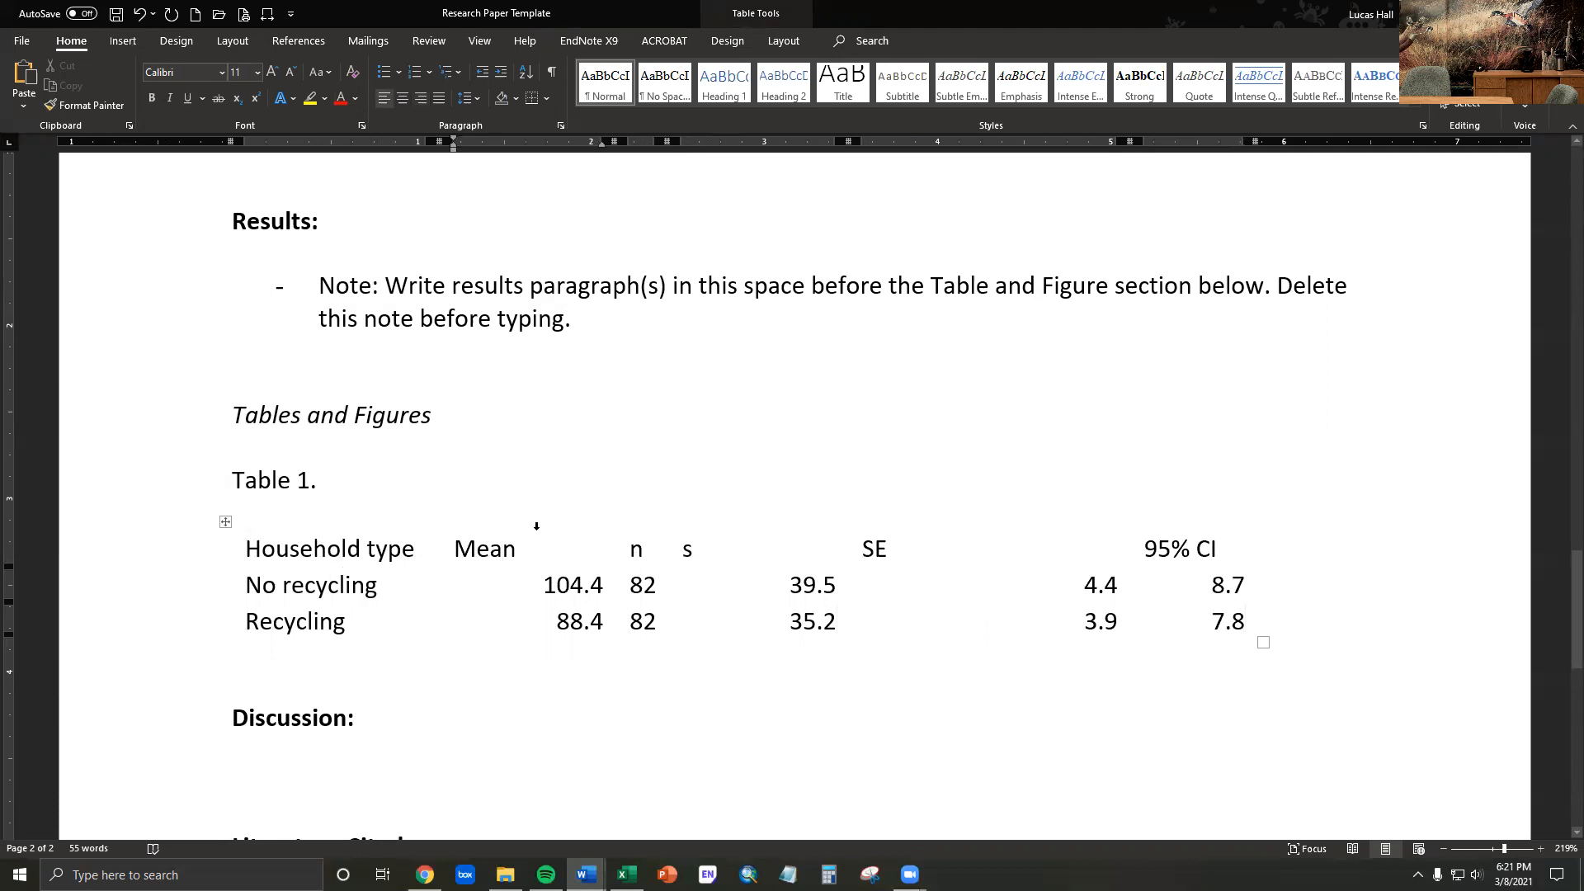
left_click_drag(563, 531, 1198, 541)
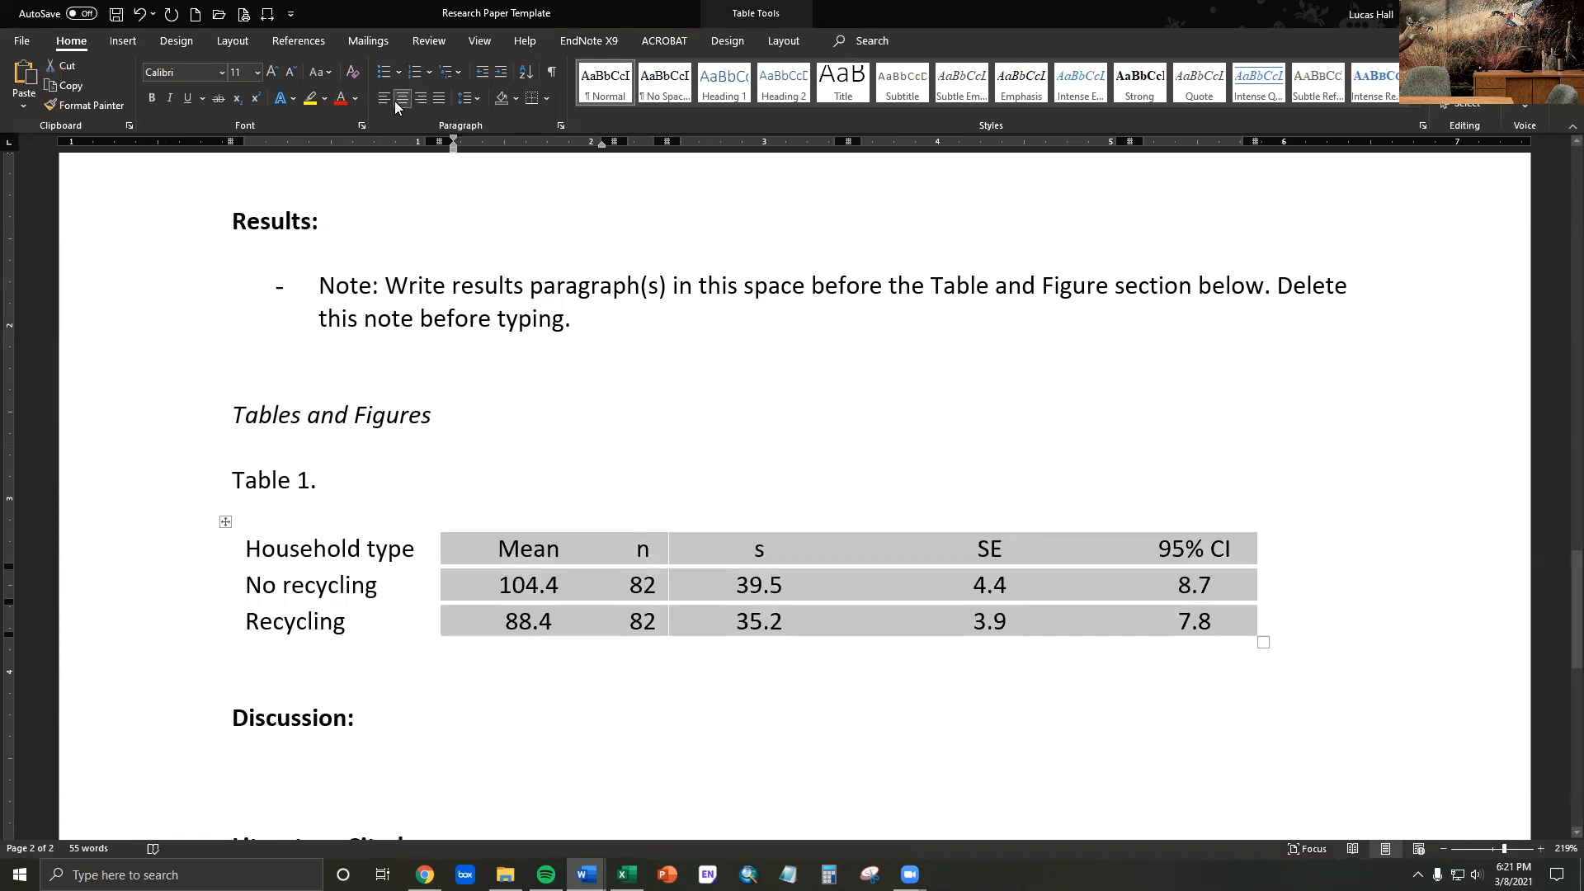
left_click(564, 585)
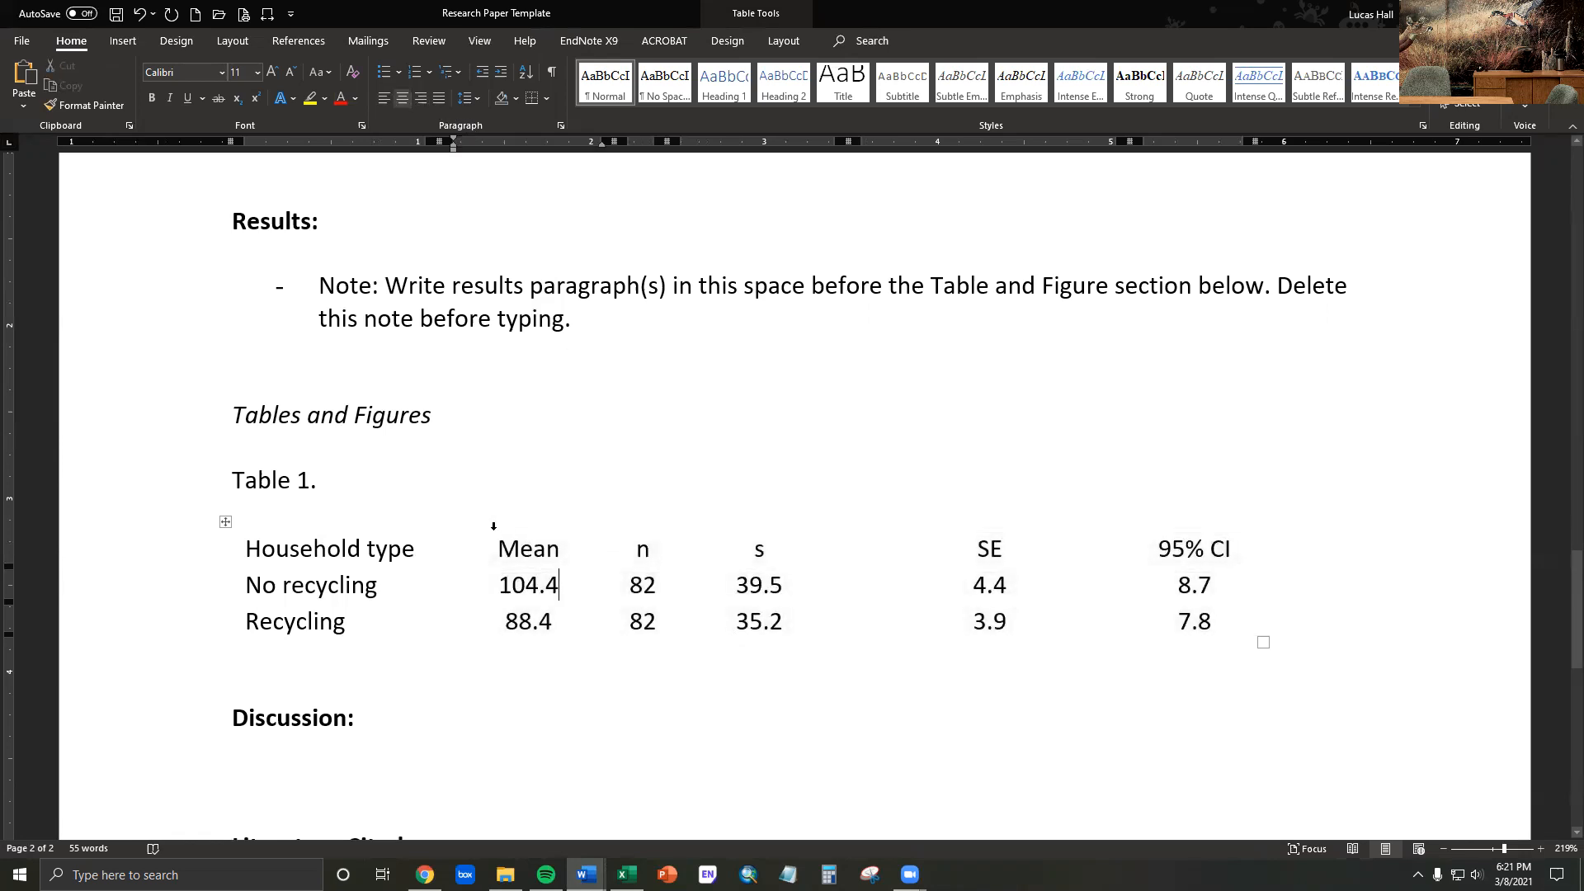
- Distribute the Mean, n, s, SE and 95% CI columns of Table 1 evenly
left_click(373, 525)
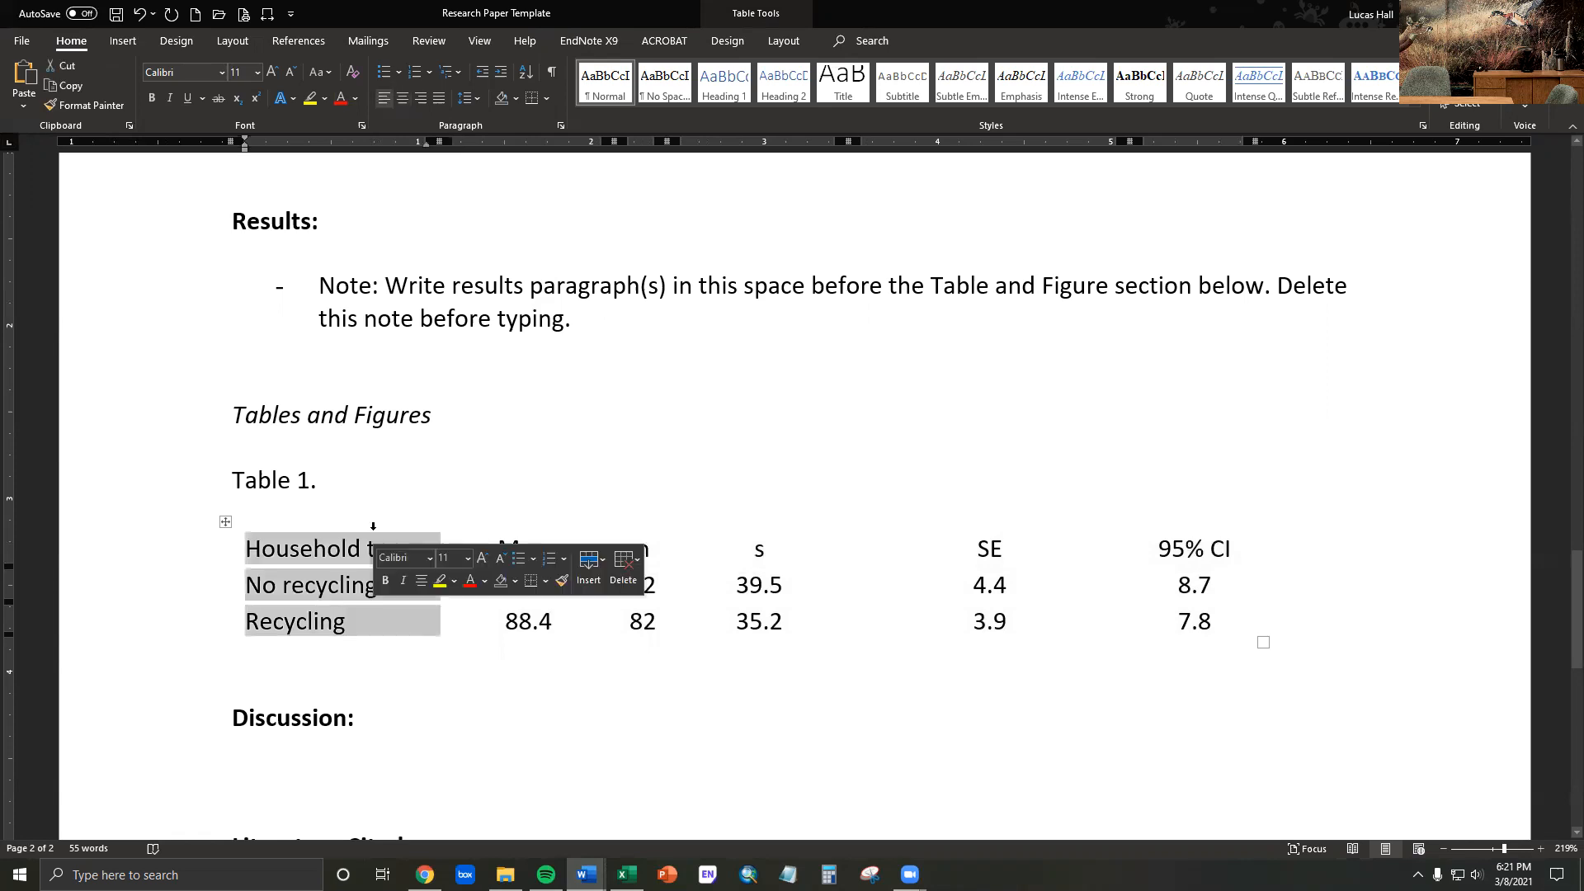
left_click(528, 520)
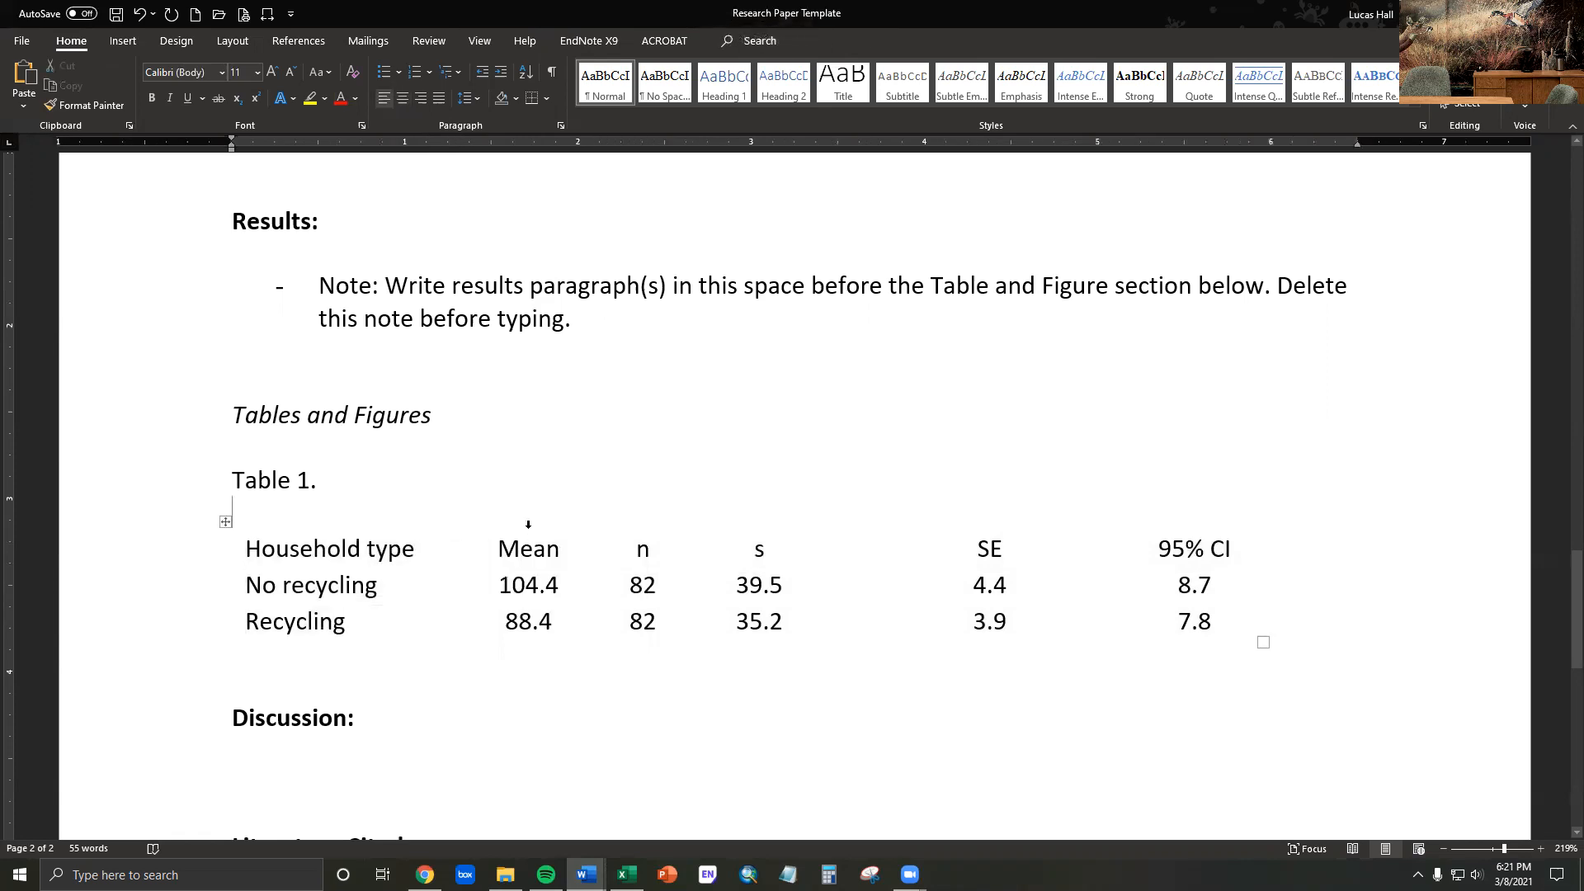
left_click_drag(528, 525, 759, 528)
left_click_drag(1121, 519, 1178, 519)
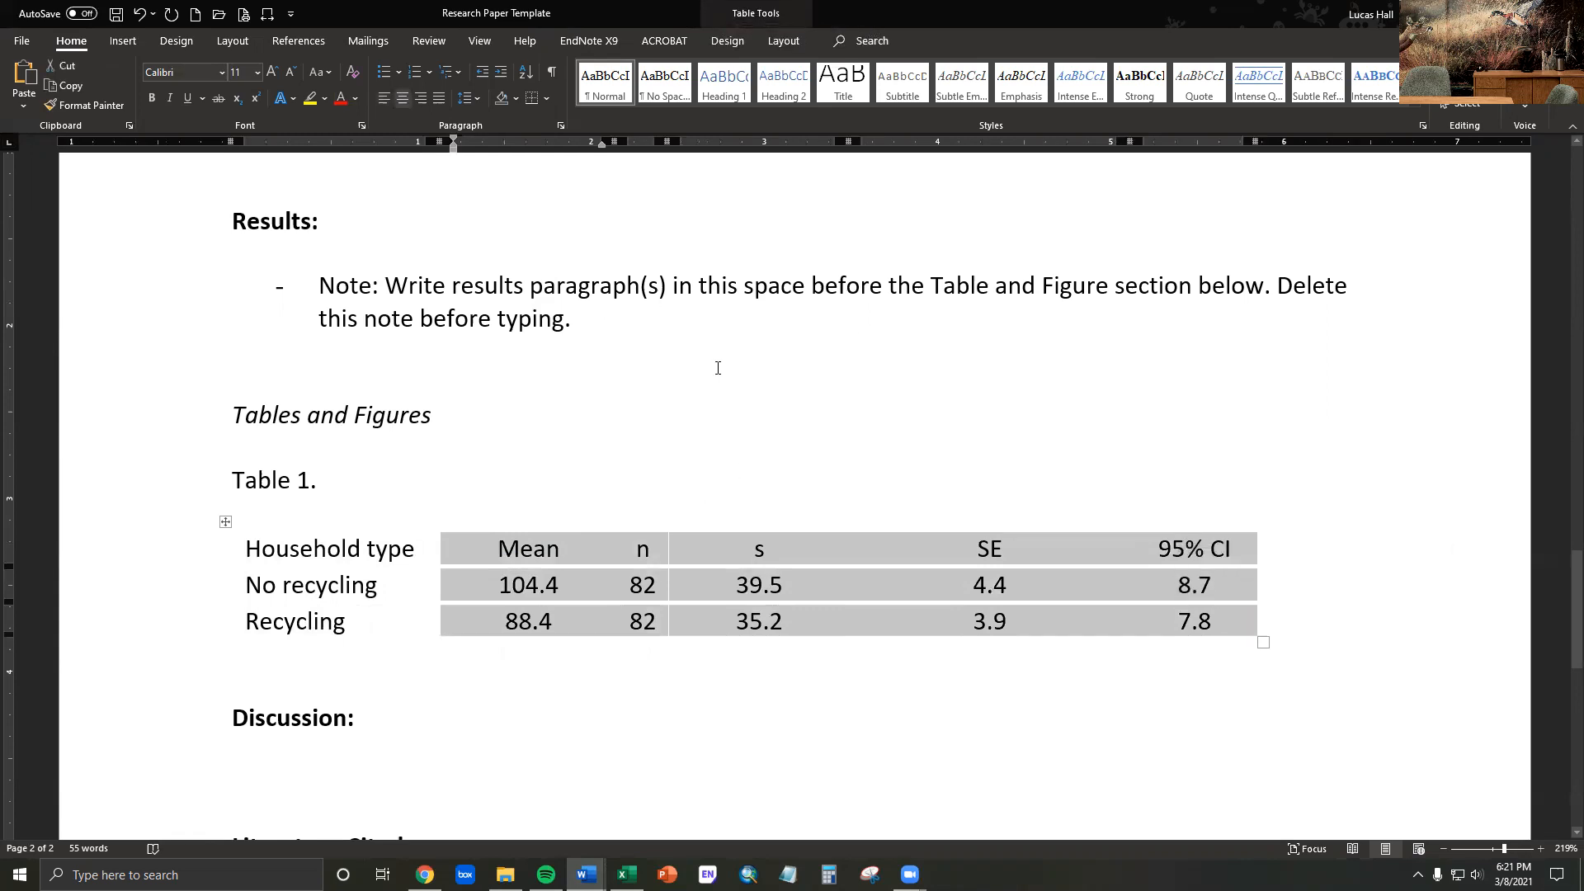
left_click(784, 42)
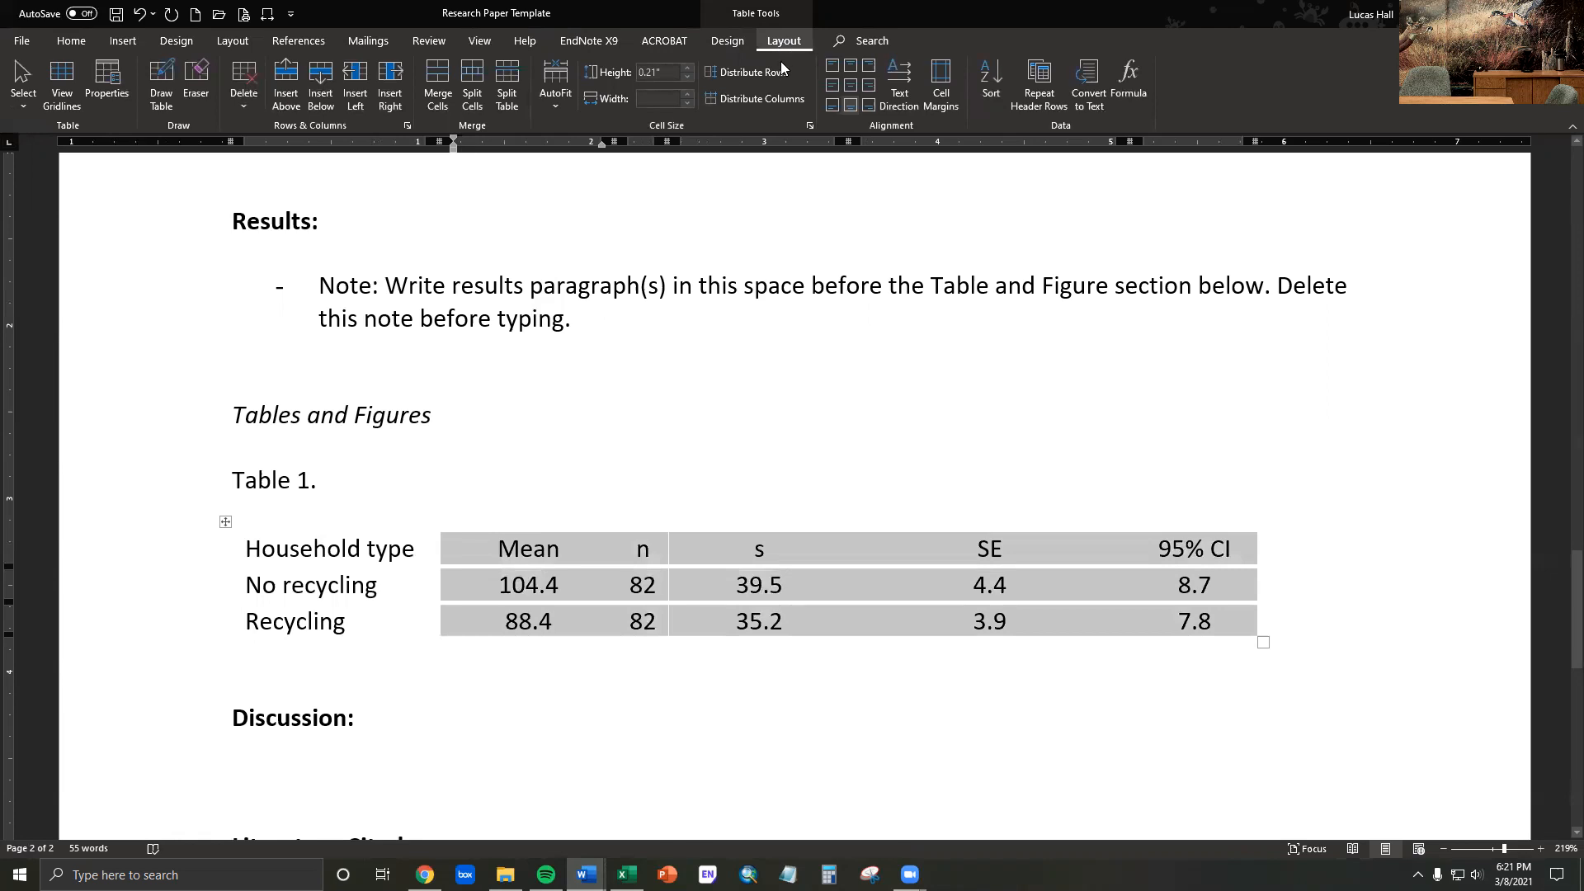
left_click(759, 99)
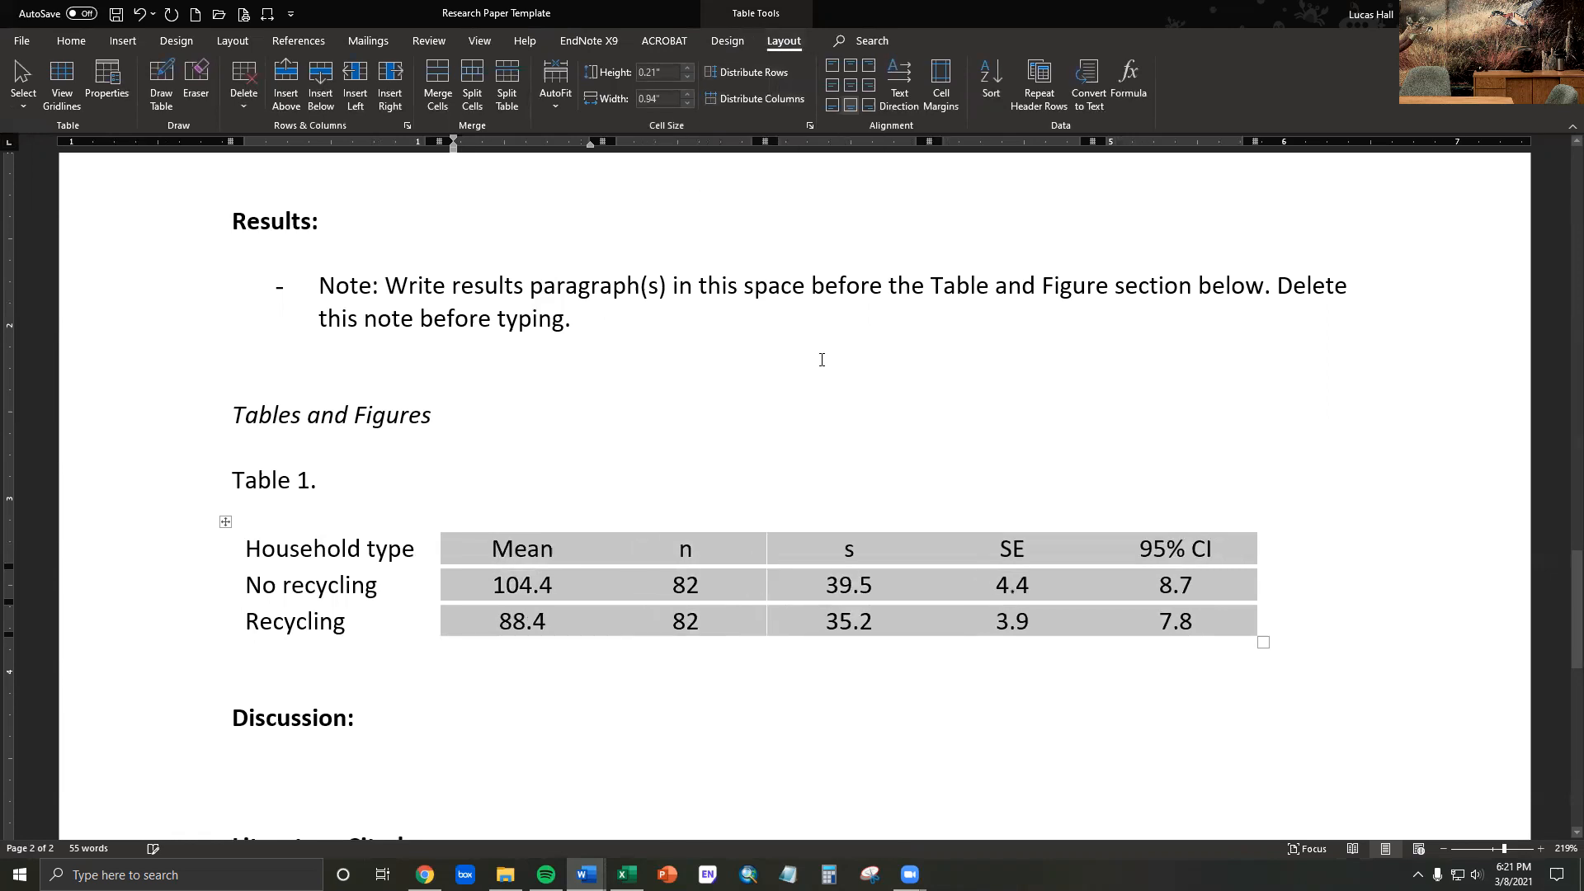
left_click(839, 622)
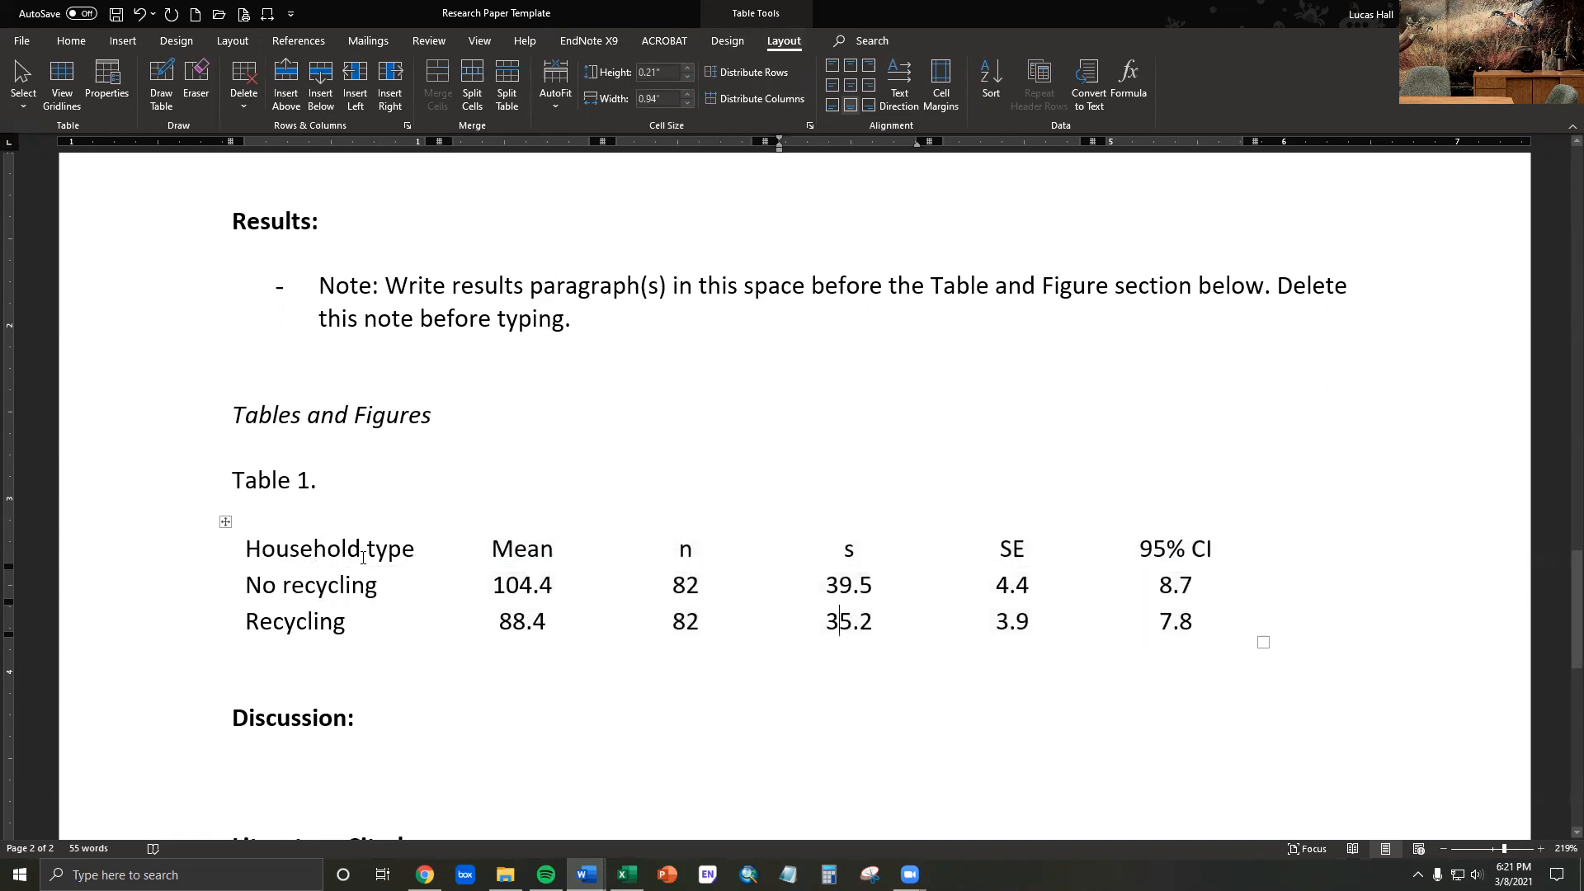
- Add bottom and top borders to the header row of Table 1
left_click(263, 547)
left_click_drag(372, 550, 1171, 549)
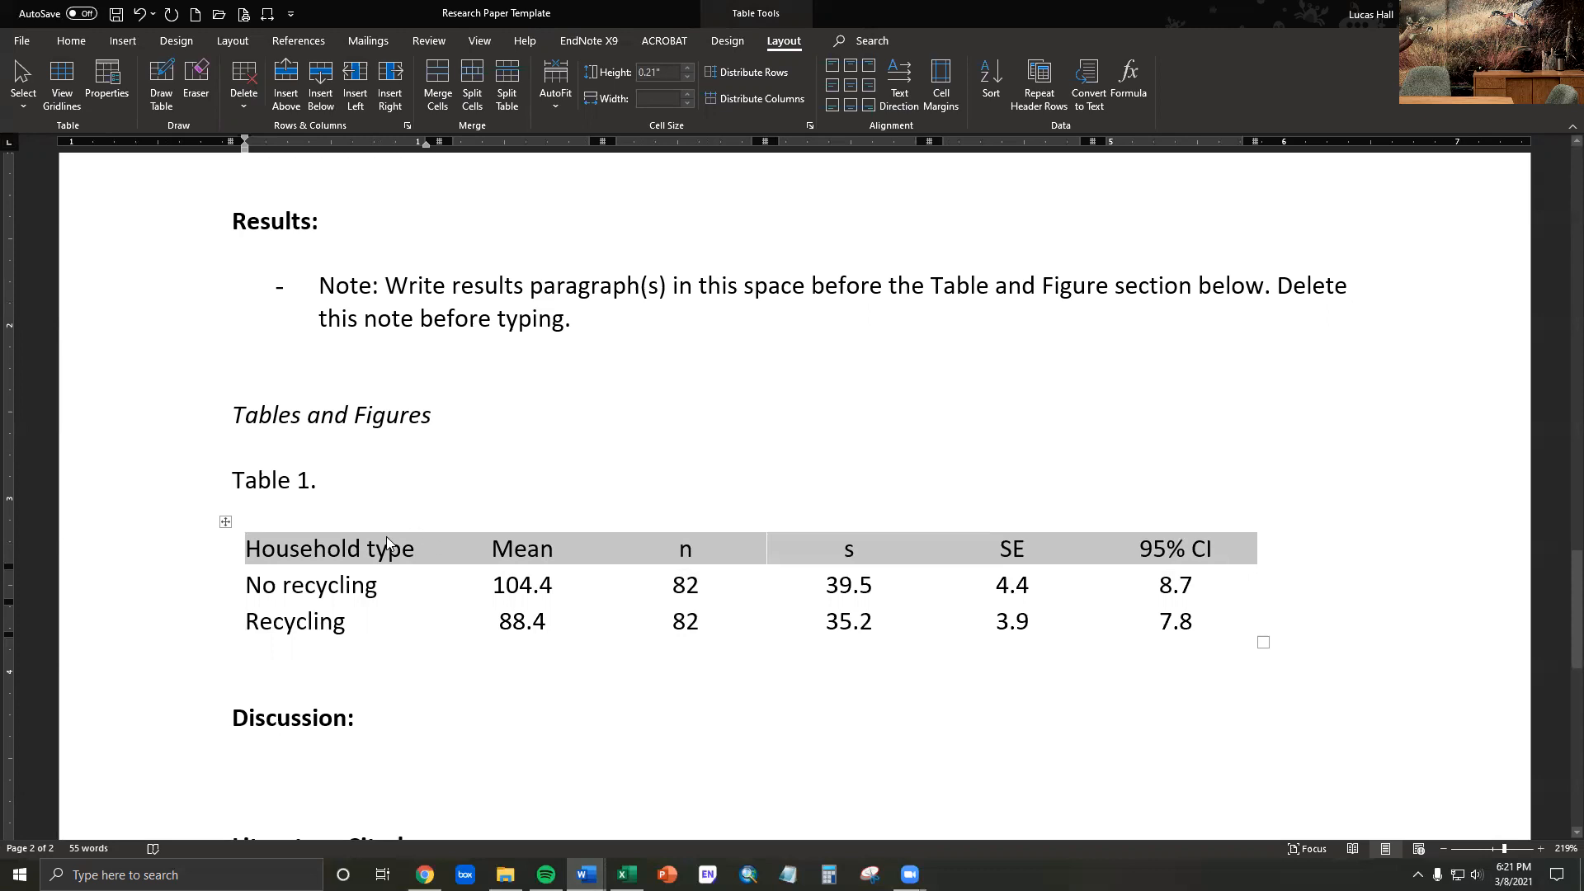
left_click(77, 42)
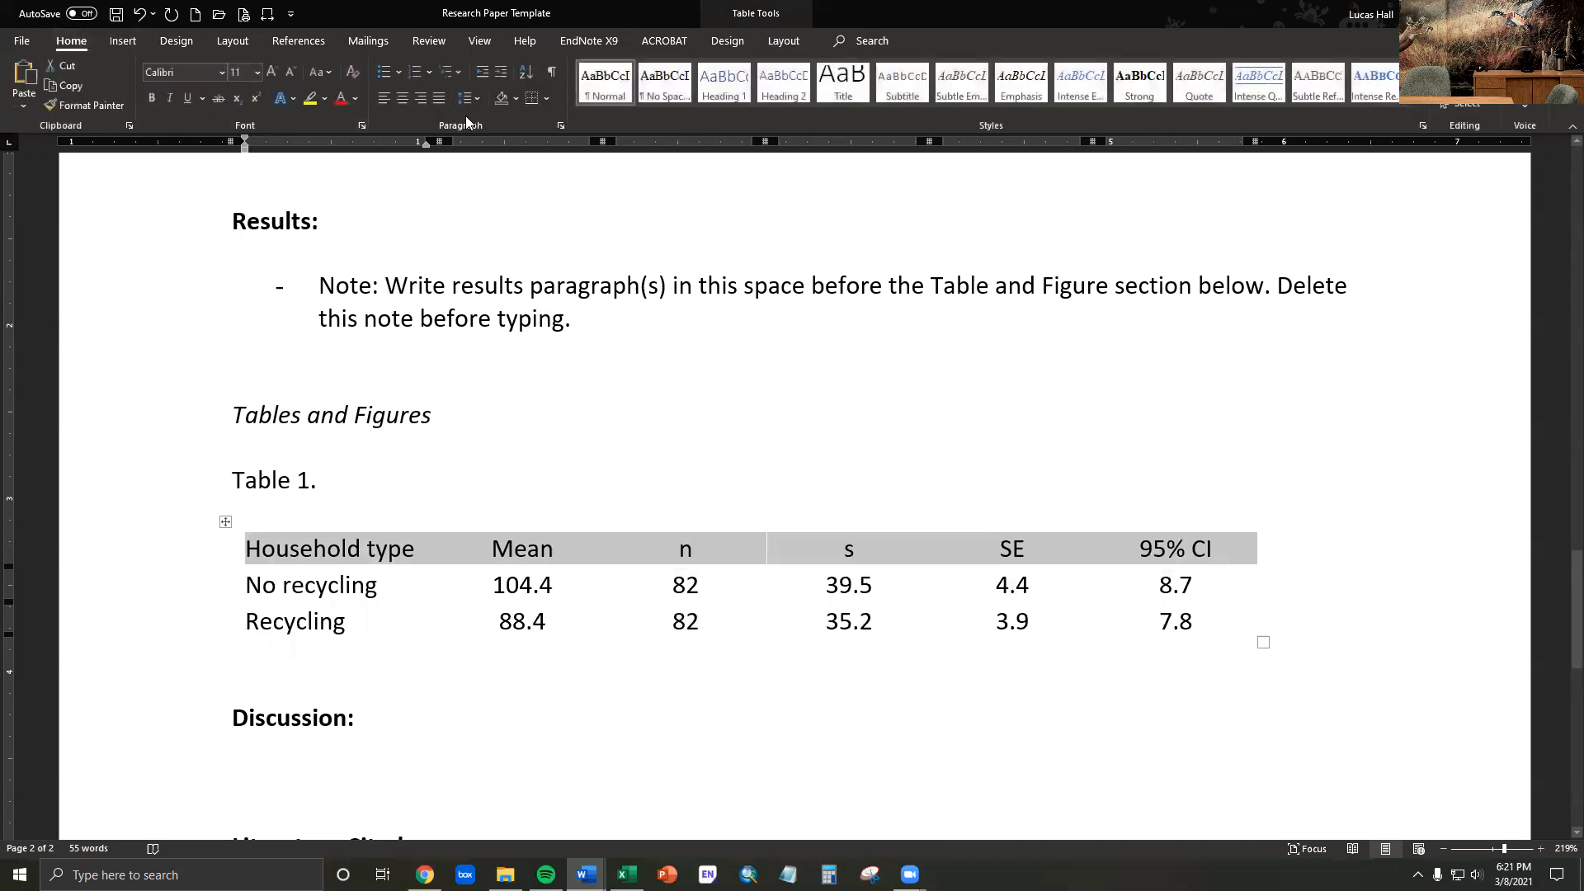
left_click(532, 99)
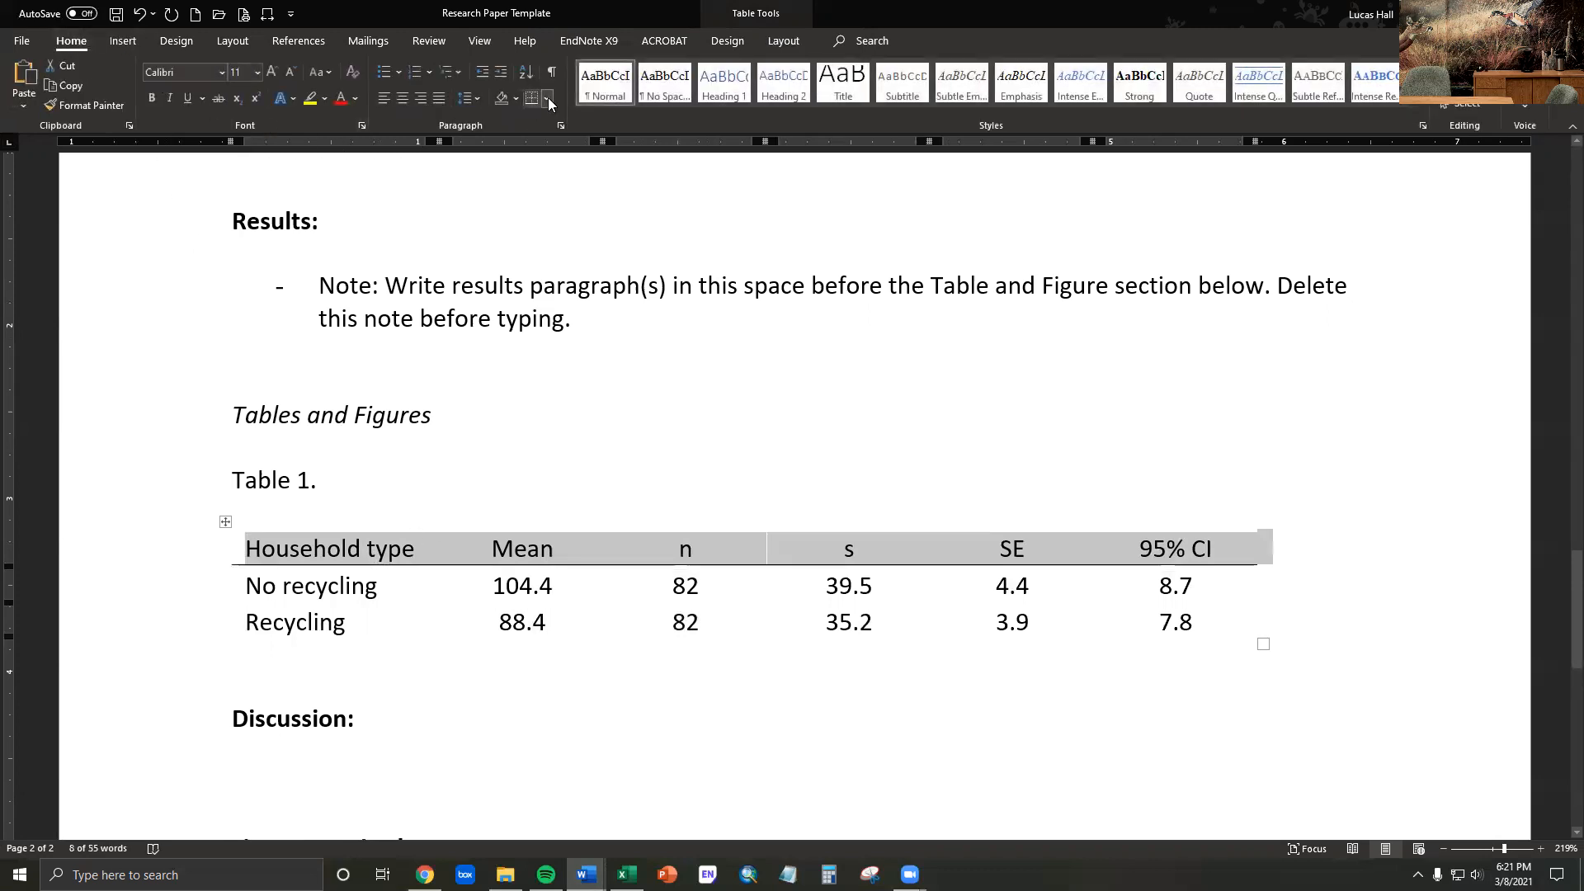
left_click(547, 98)
left_click(578, 145)
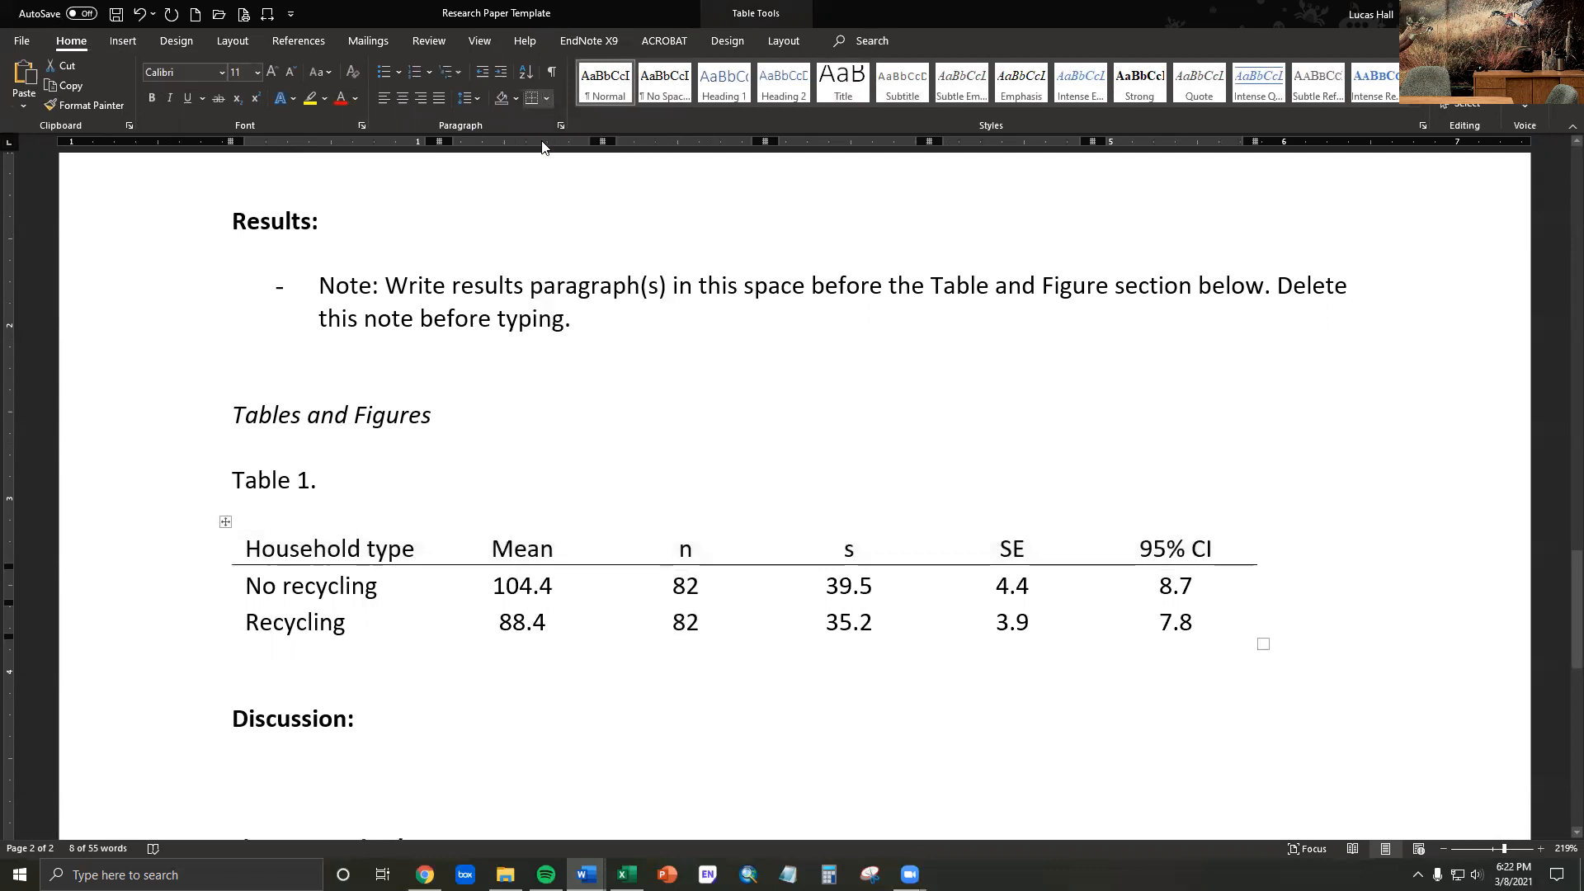
- Add a bottom border beneath the Recycling row across the full width of the table
left_click_drag(242, 626, 1176, 627)
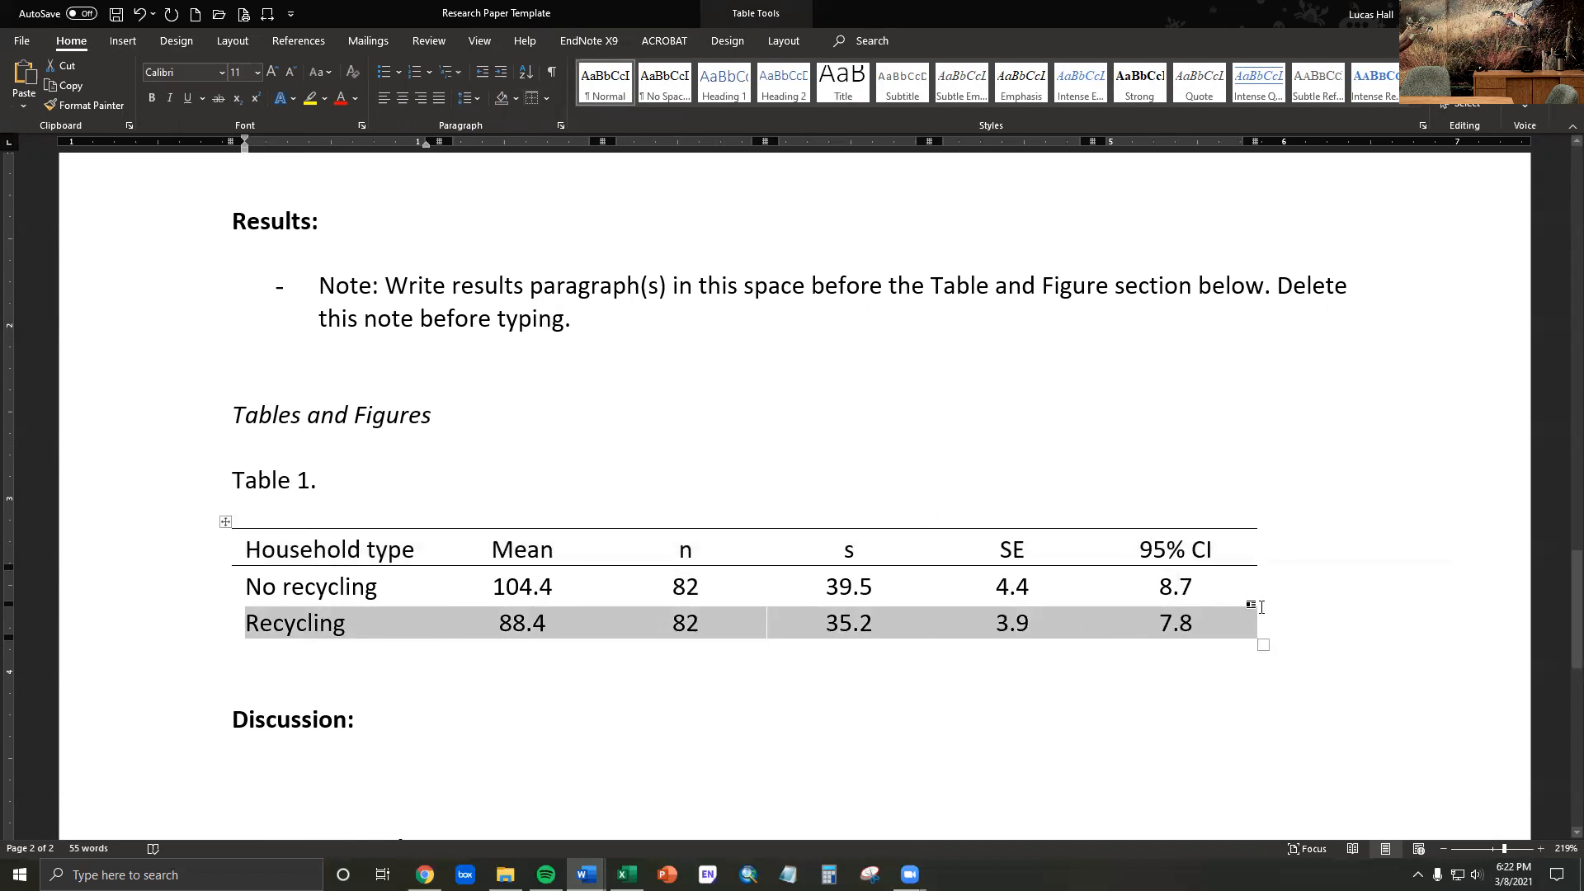
left_click(323, 635)
left_click_drag(240, 623, 1284, 606)
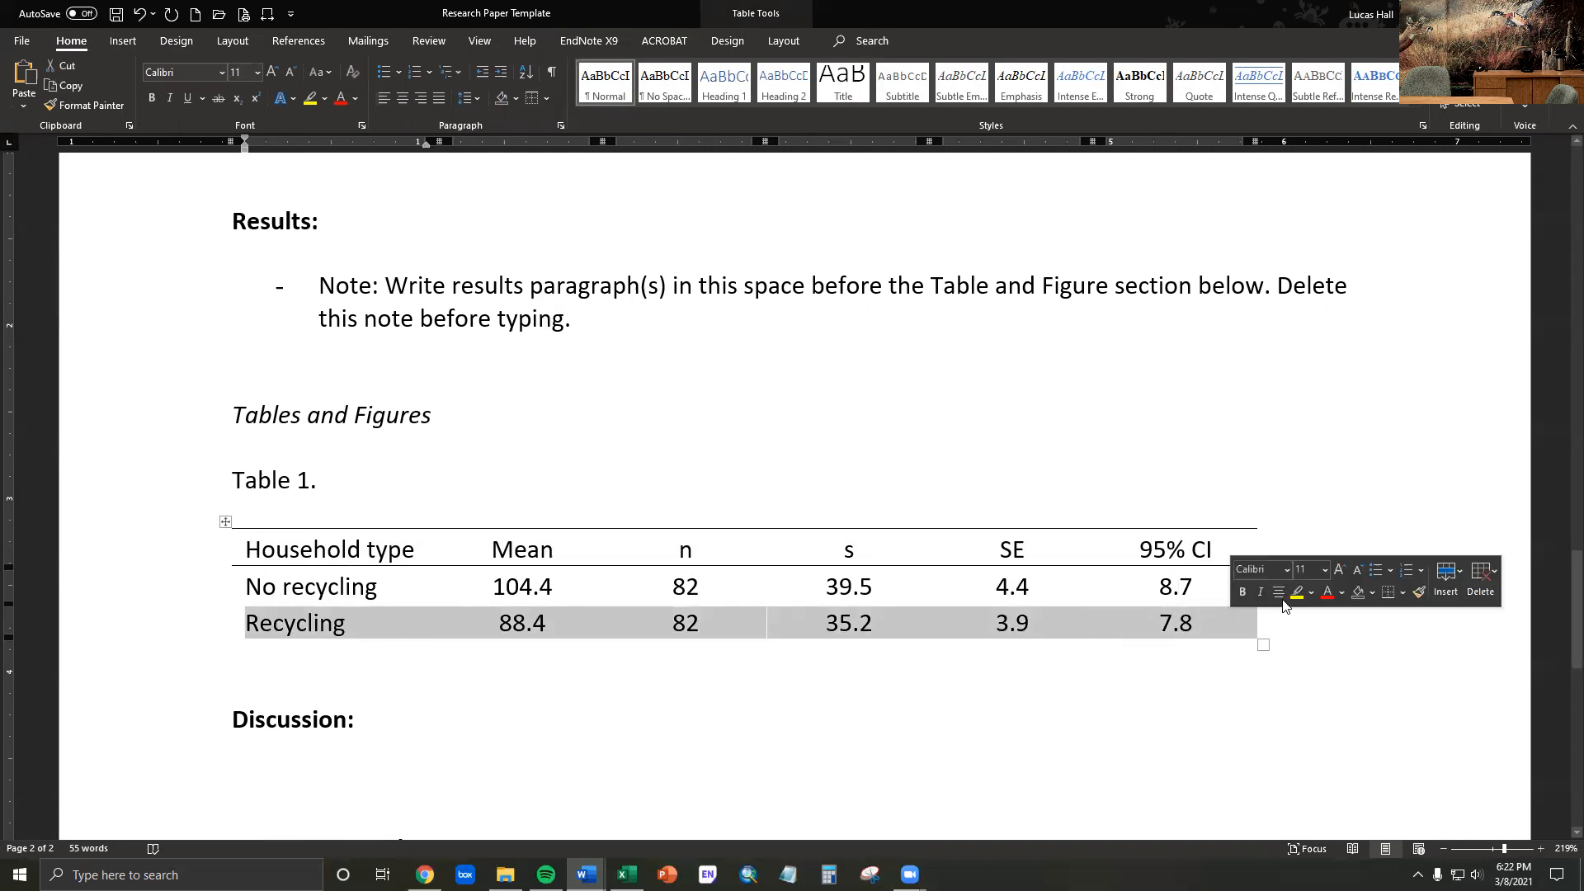
left_click(1389, 592)
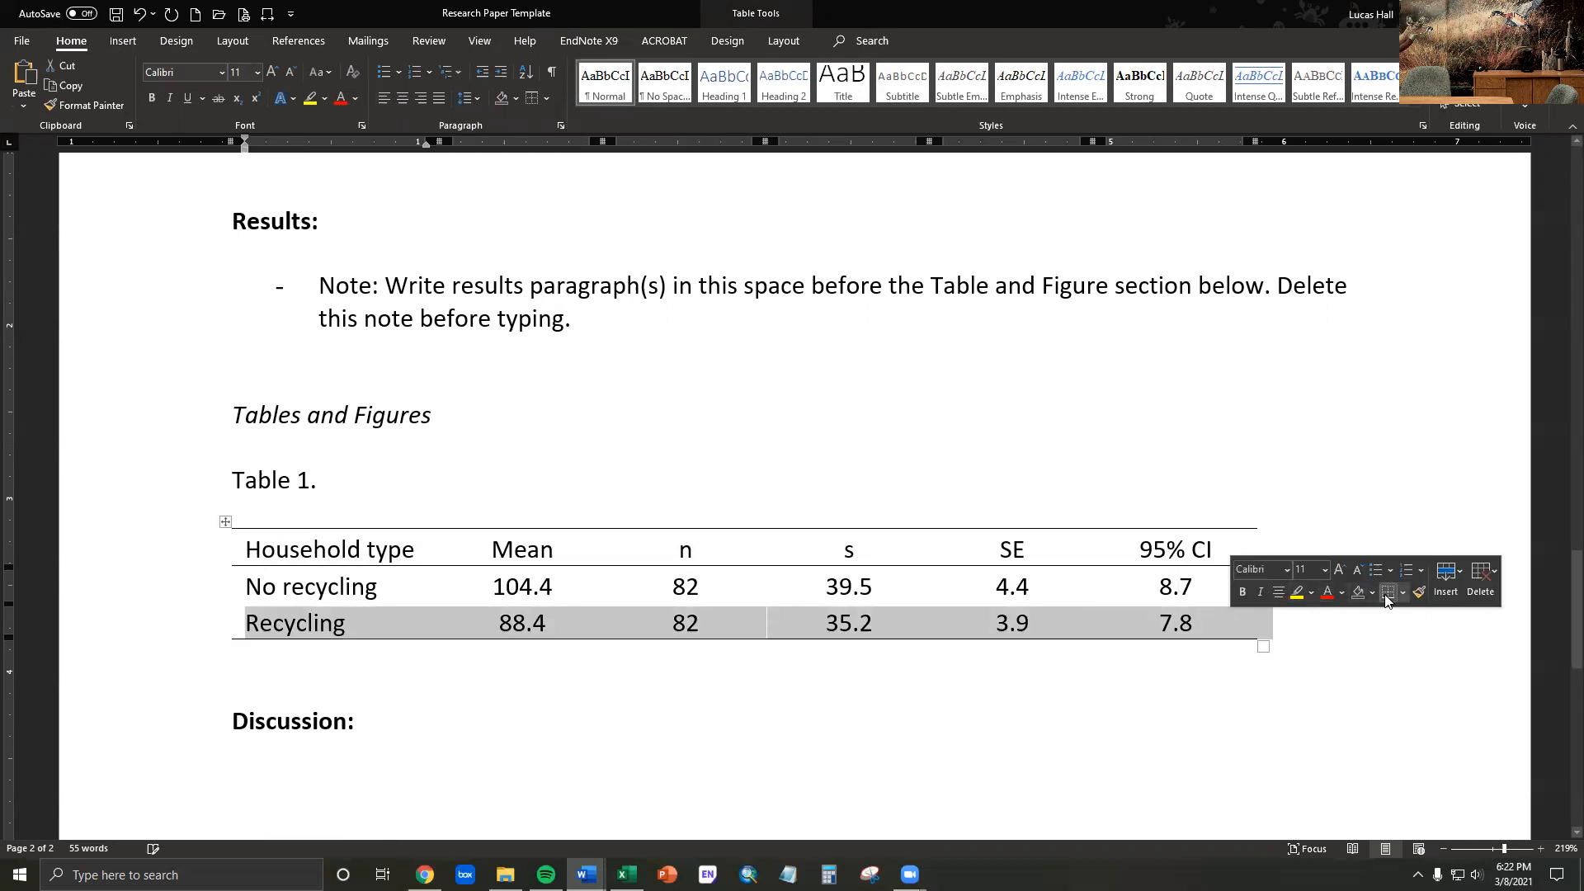
left_click(369, 415)
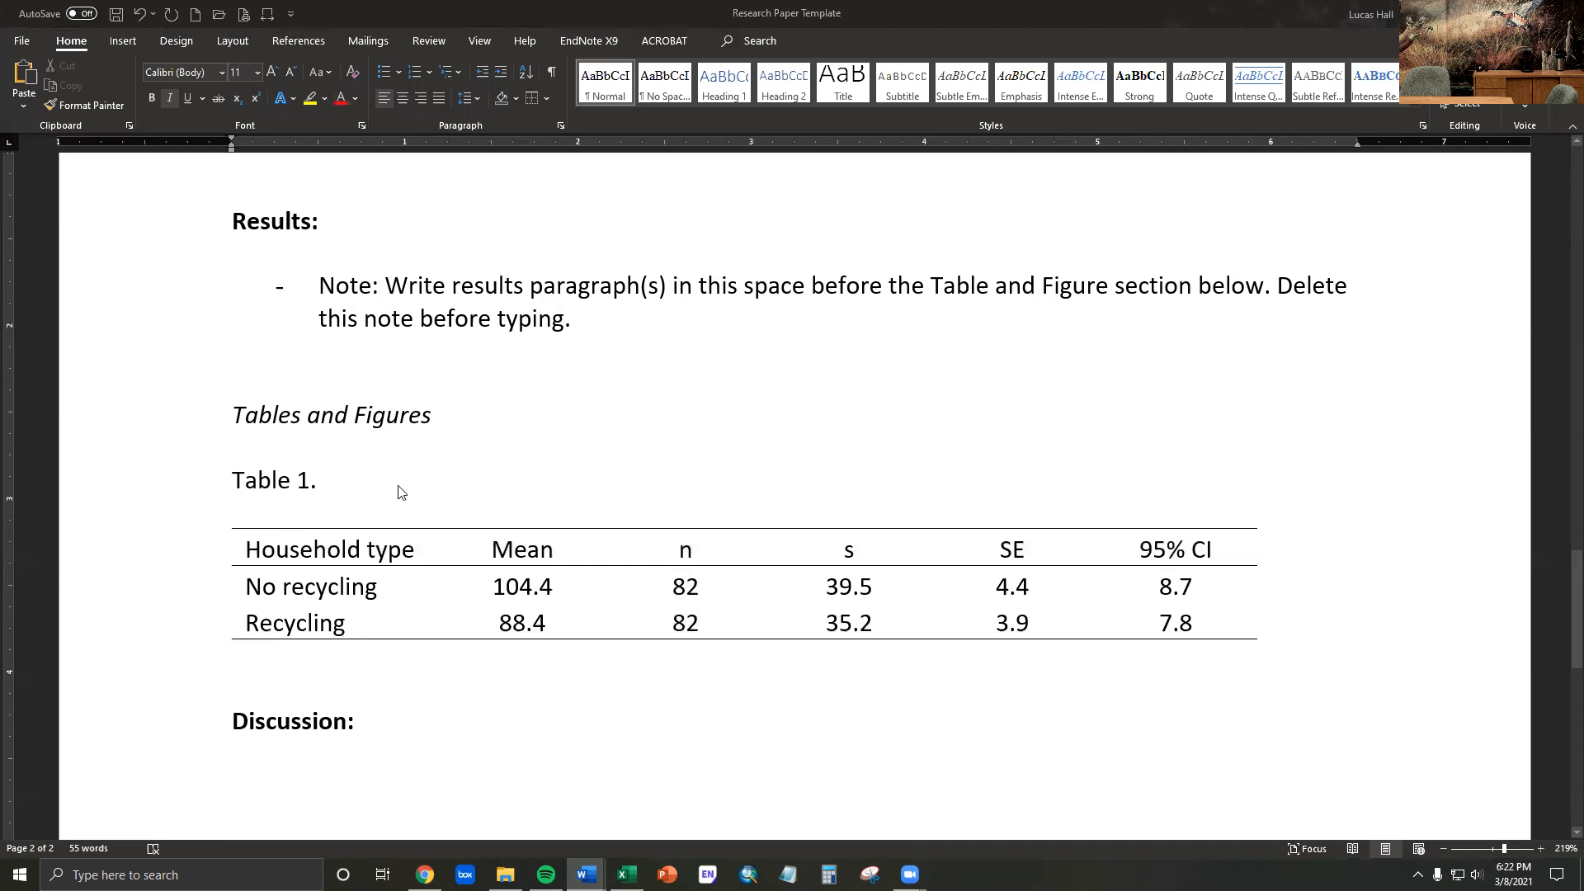
- Paste the copied descriptive statistics caption after "Table 1." as text only, without its source formatting
left_click(351, 476)
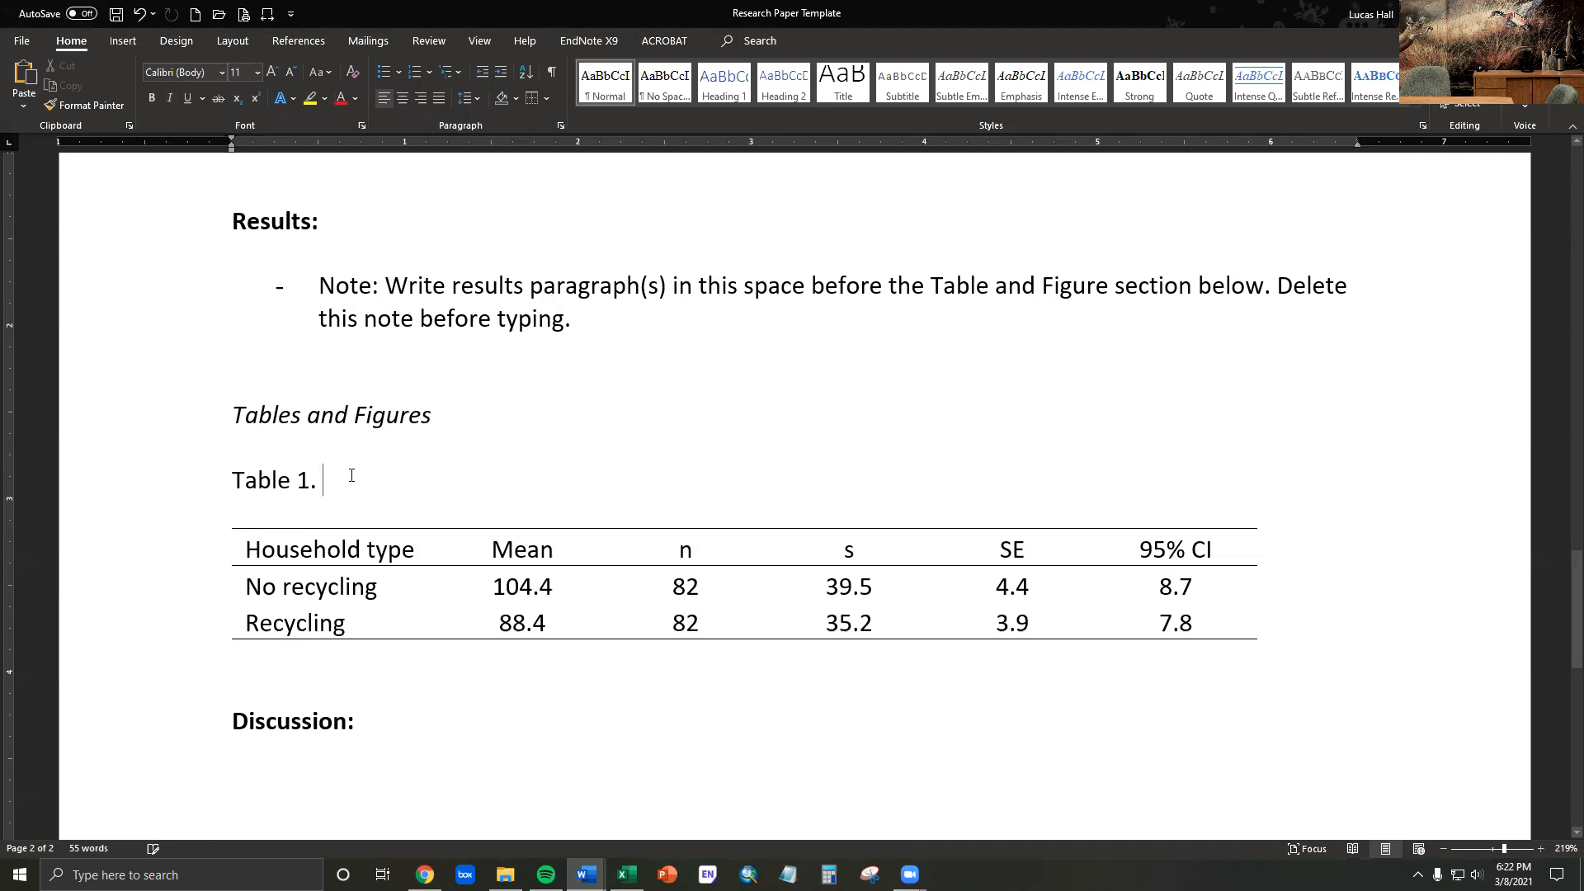
type("Descriptive statistics for the mass (kg) of household trash with and without recycling. n = sample size, s = standard deviation, SE = standard error, and 95% CI = confidence intervals.")
key("ctrl+z")
right_click(335, 480)
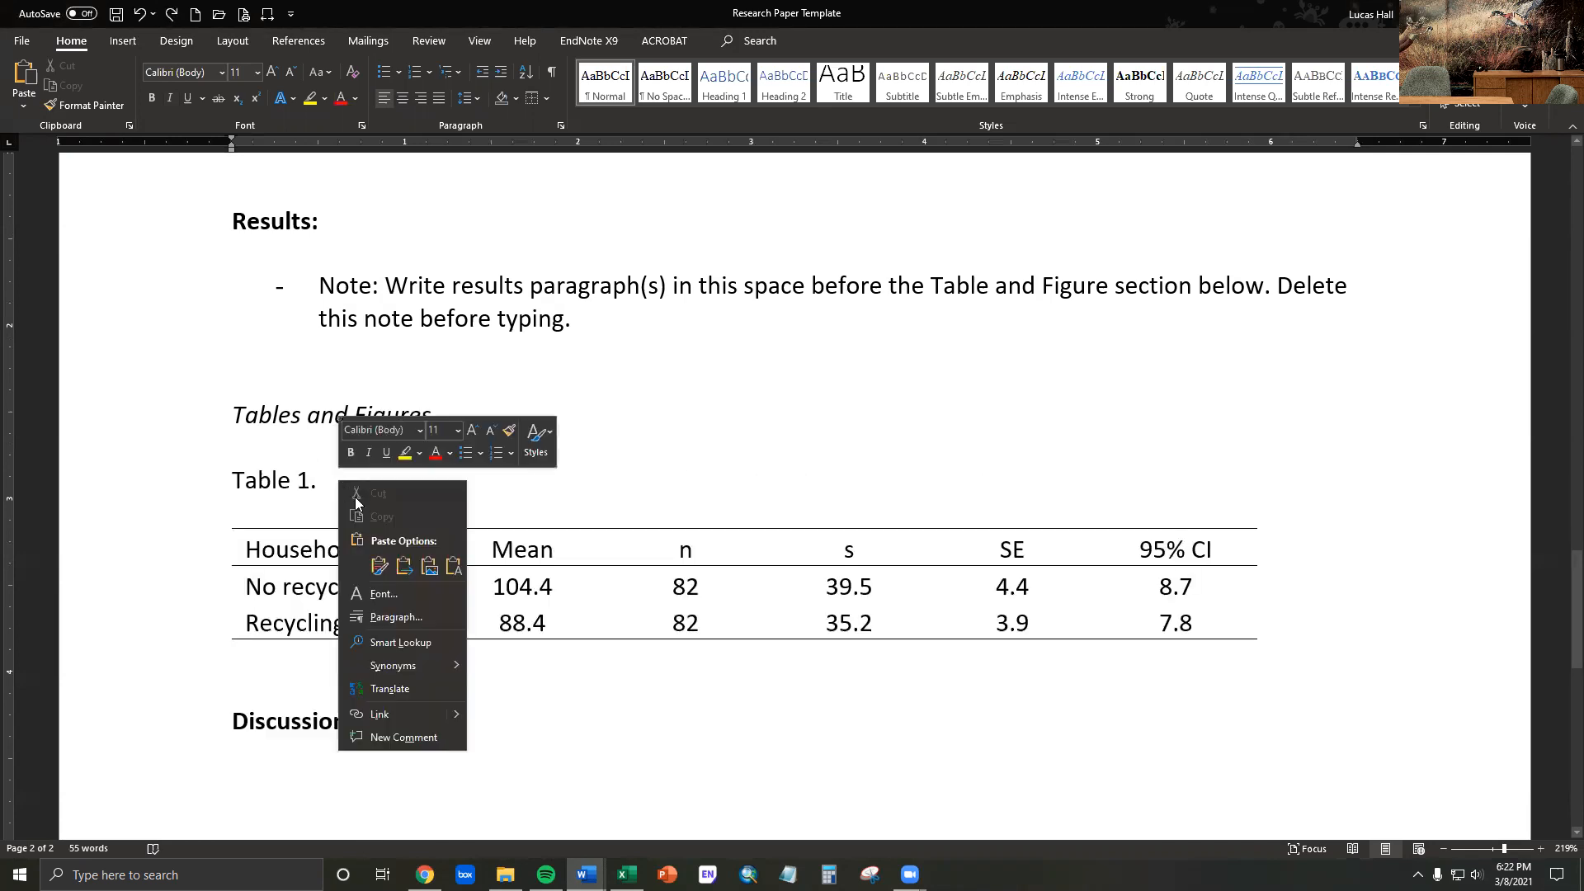
left_click(452, 566)
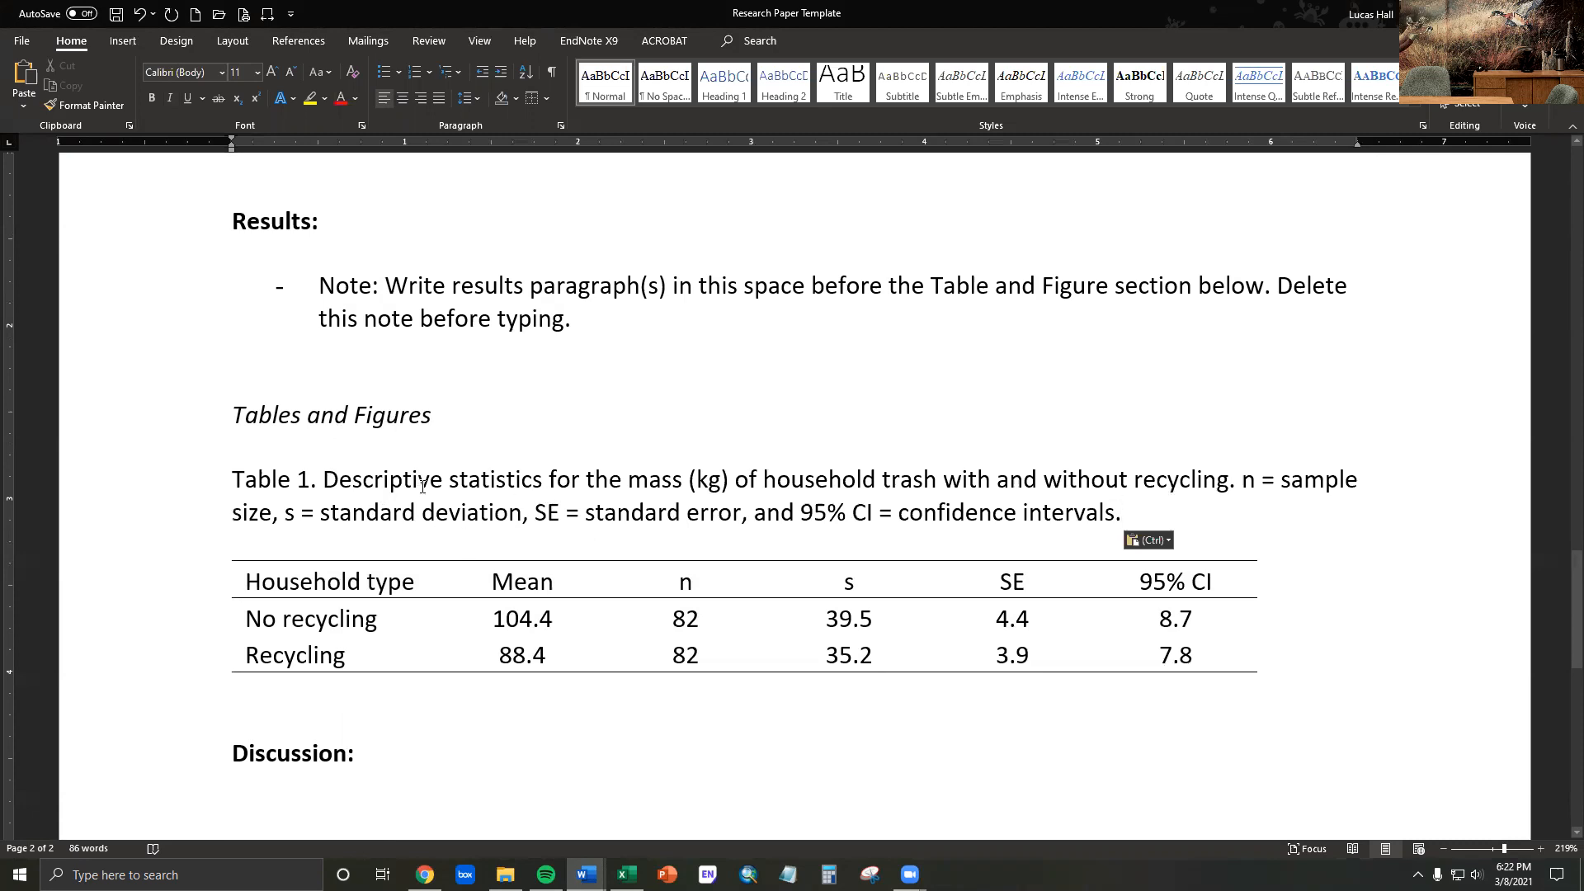
- Place the text cursor on the blank line directly below Table 1
scroll(422, 536, "down", 2)
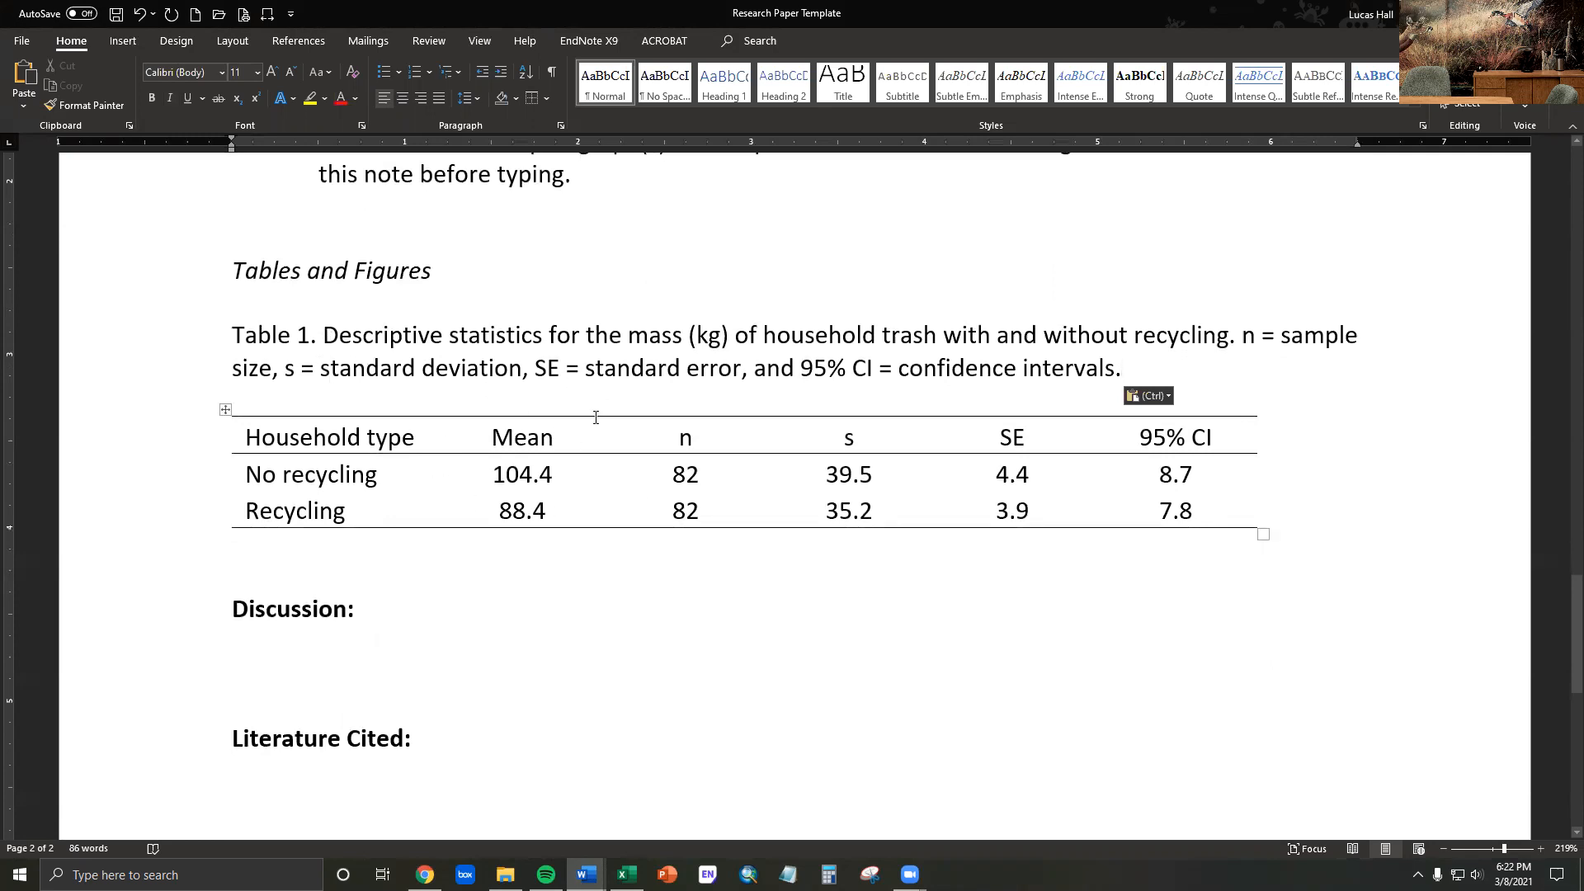
double_click(652, 338)
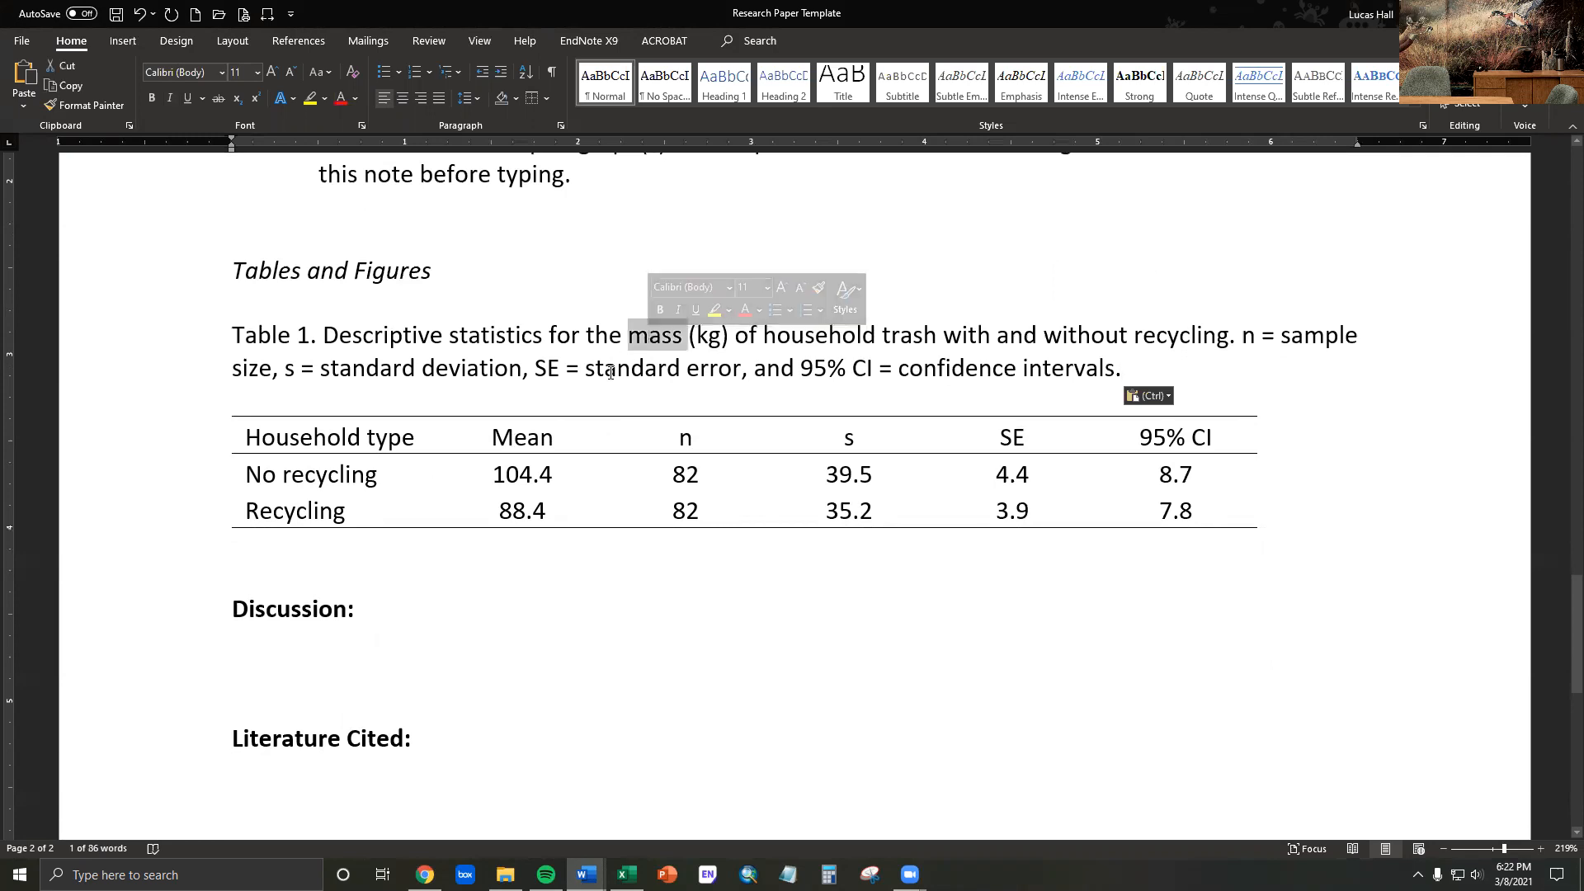
scroll(610, 373, "down", 3)
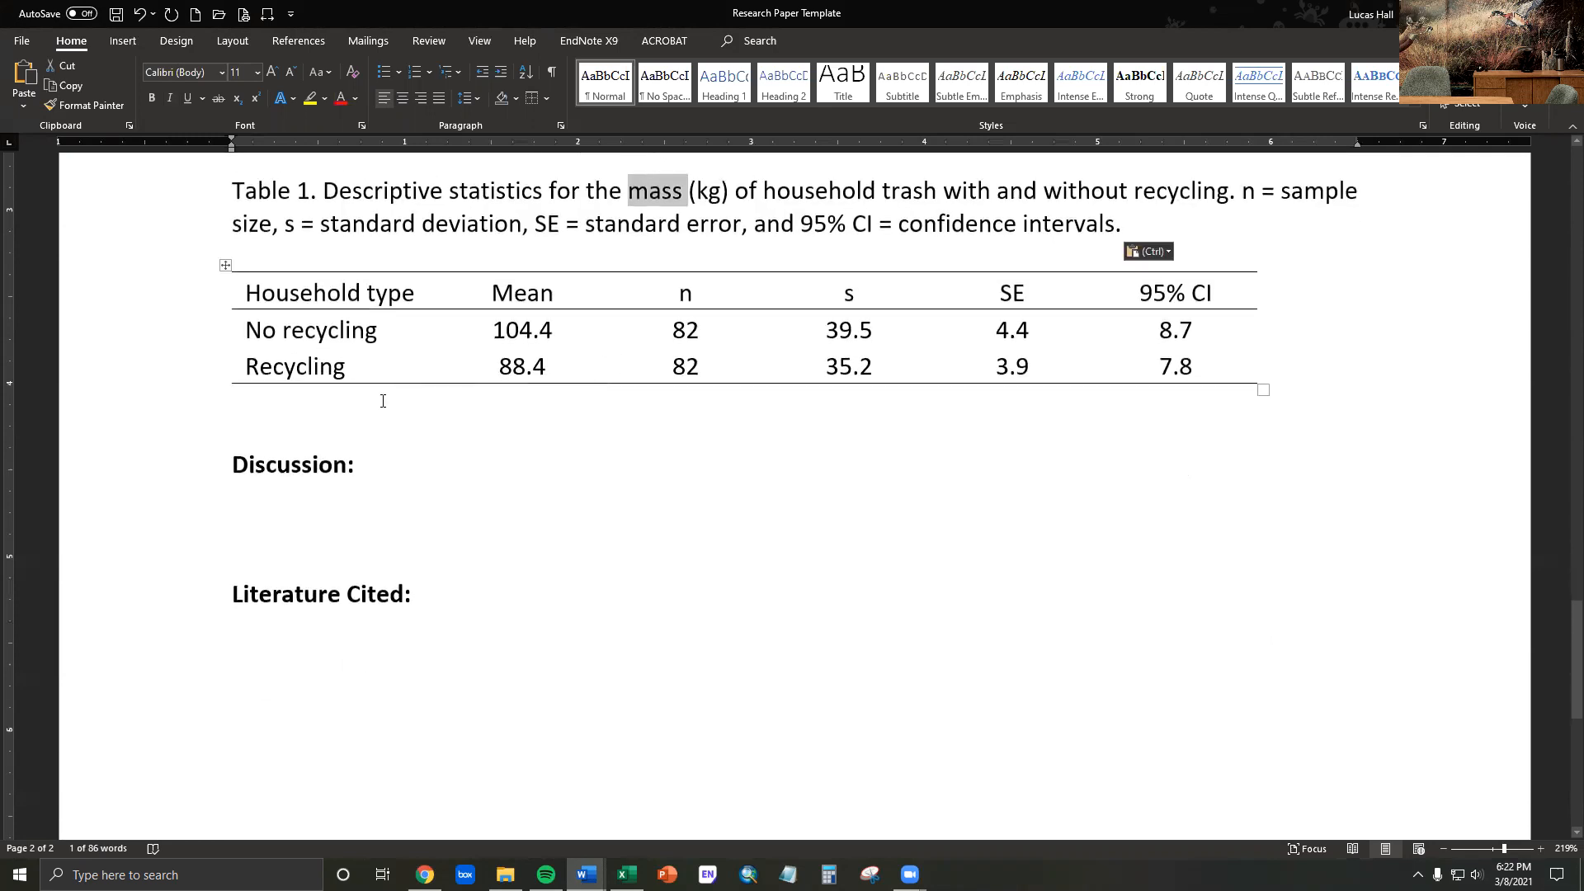
scroll(383, 400, "up", 3)
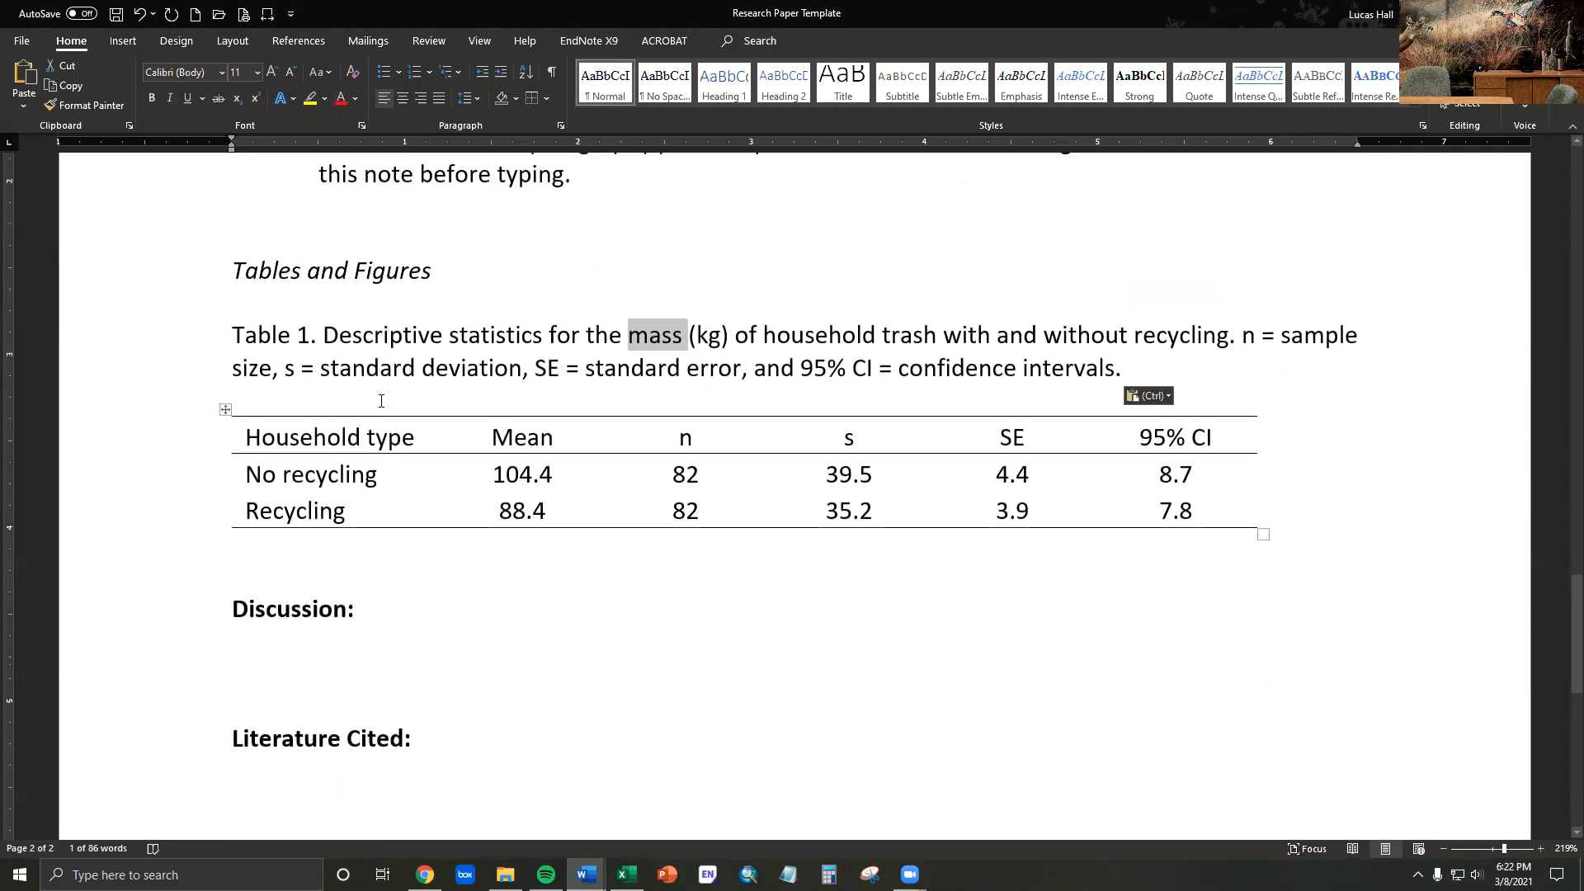
left_click(256, 573)
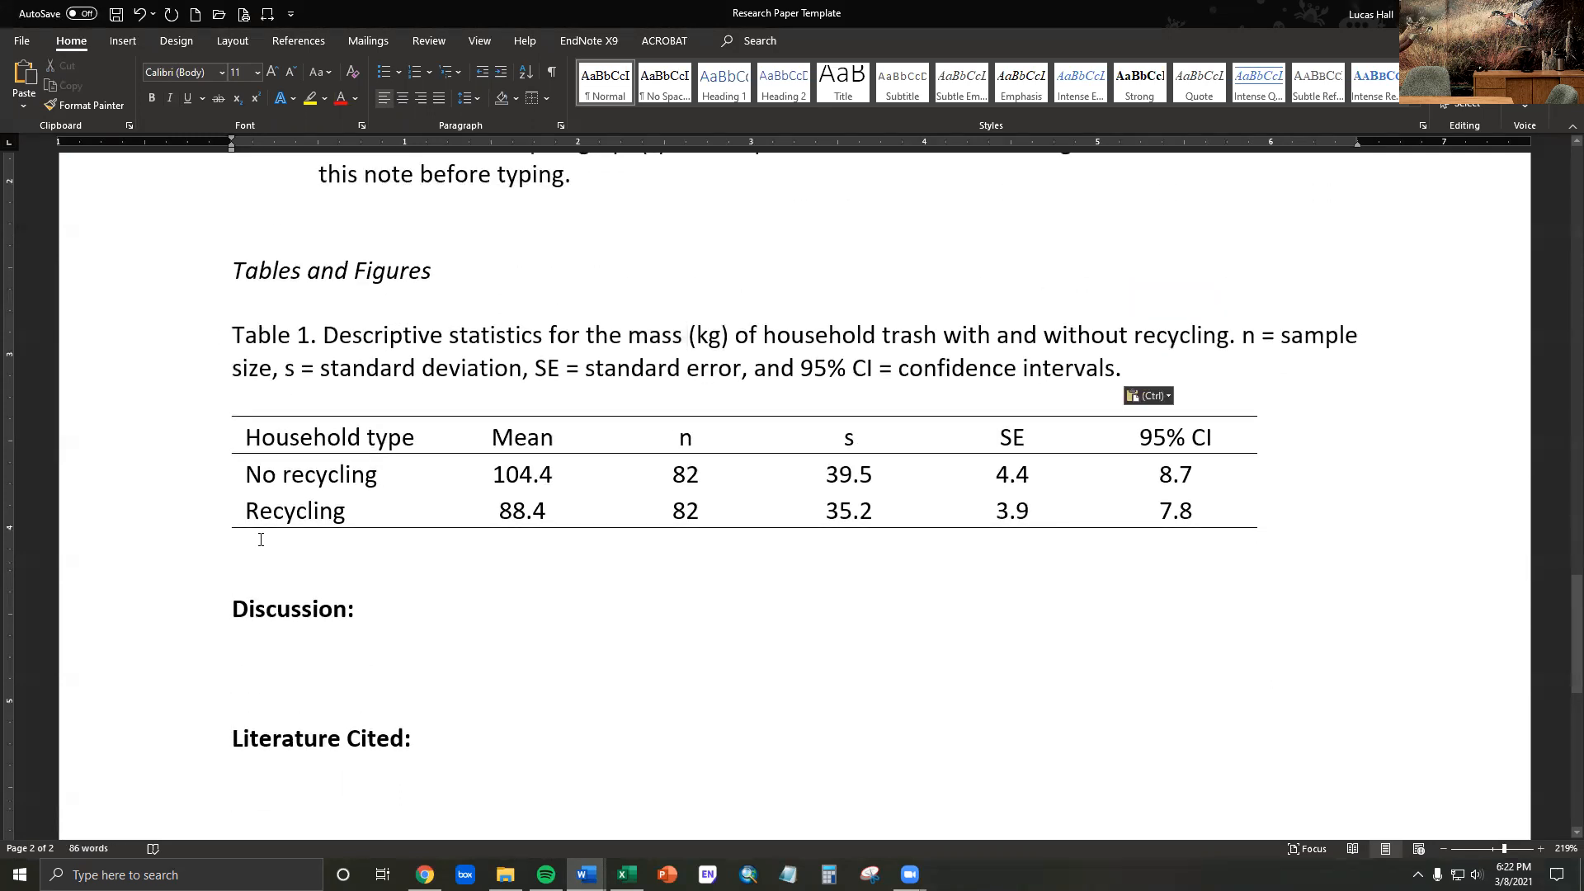